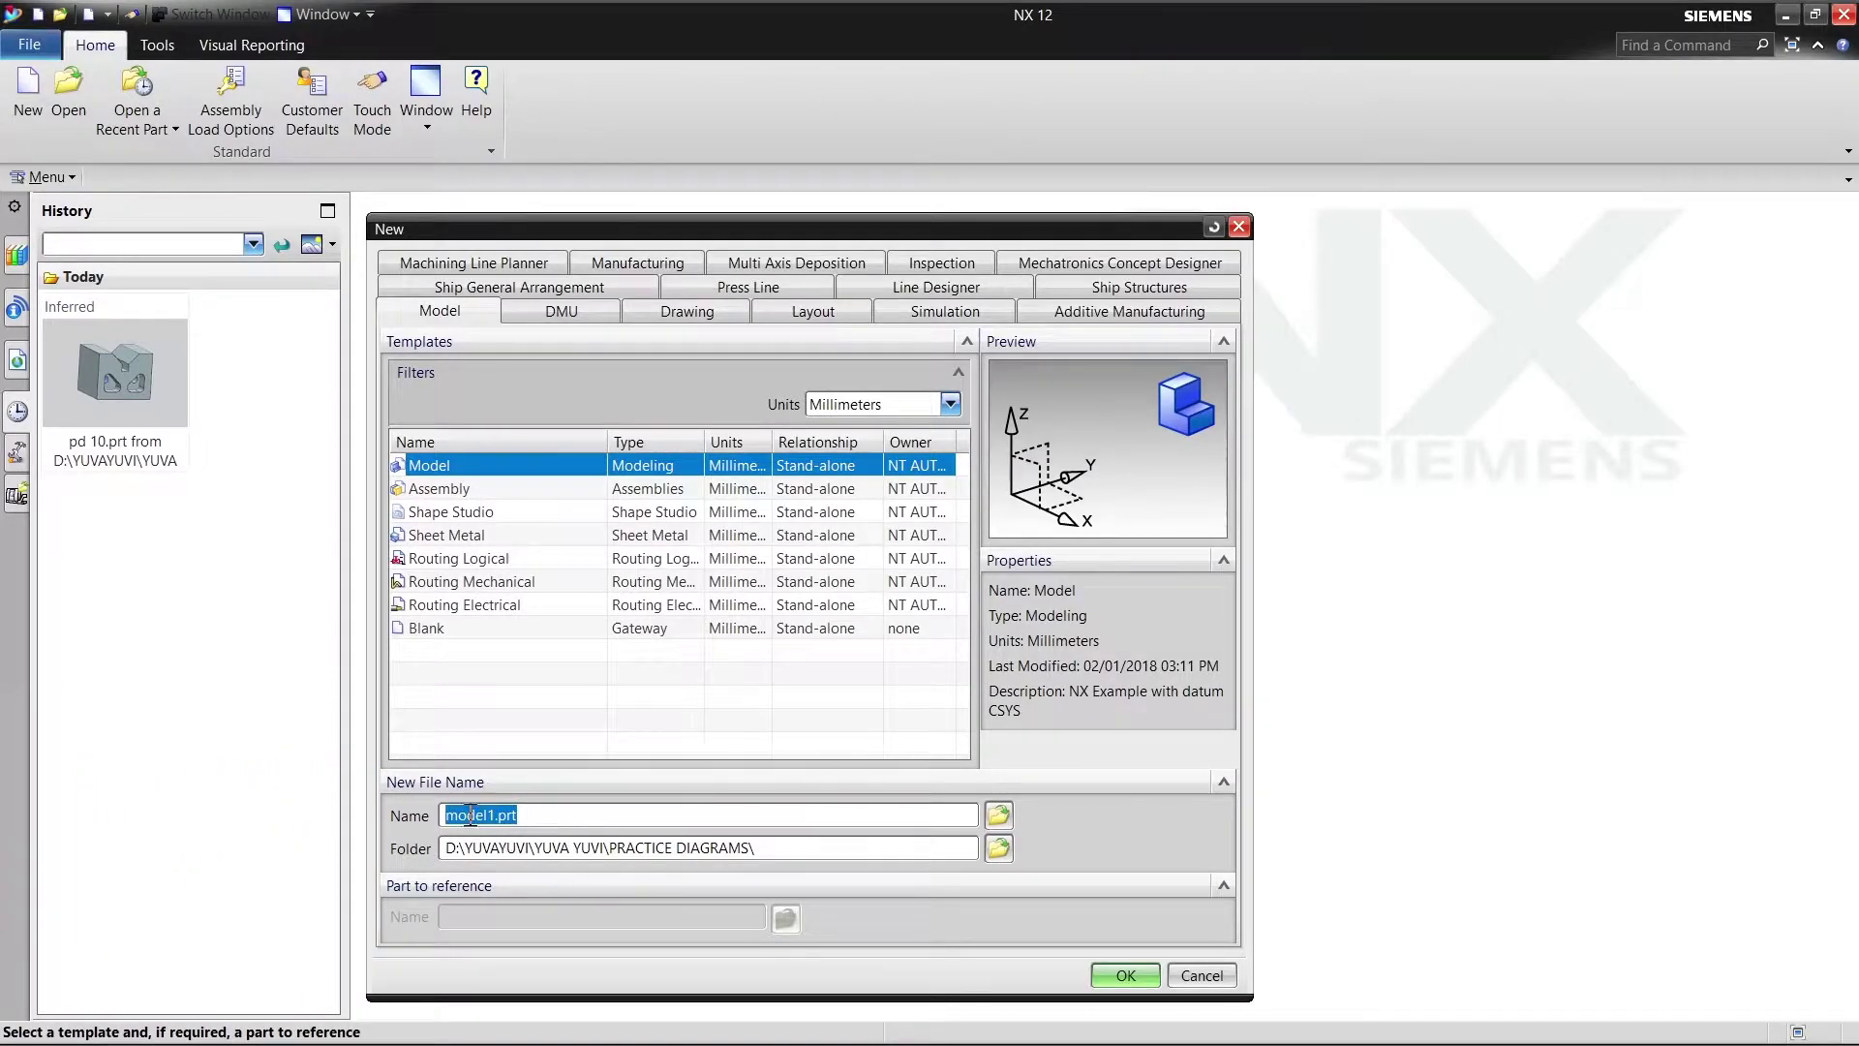
Step: Create a new Model part in millimetres and start a sketch on the YZ plane
click(1128, 976)
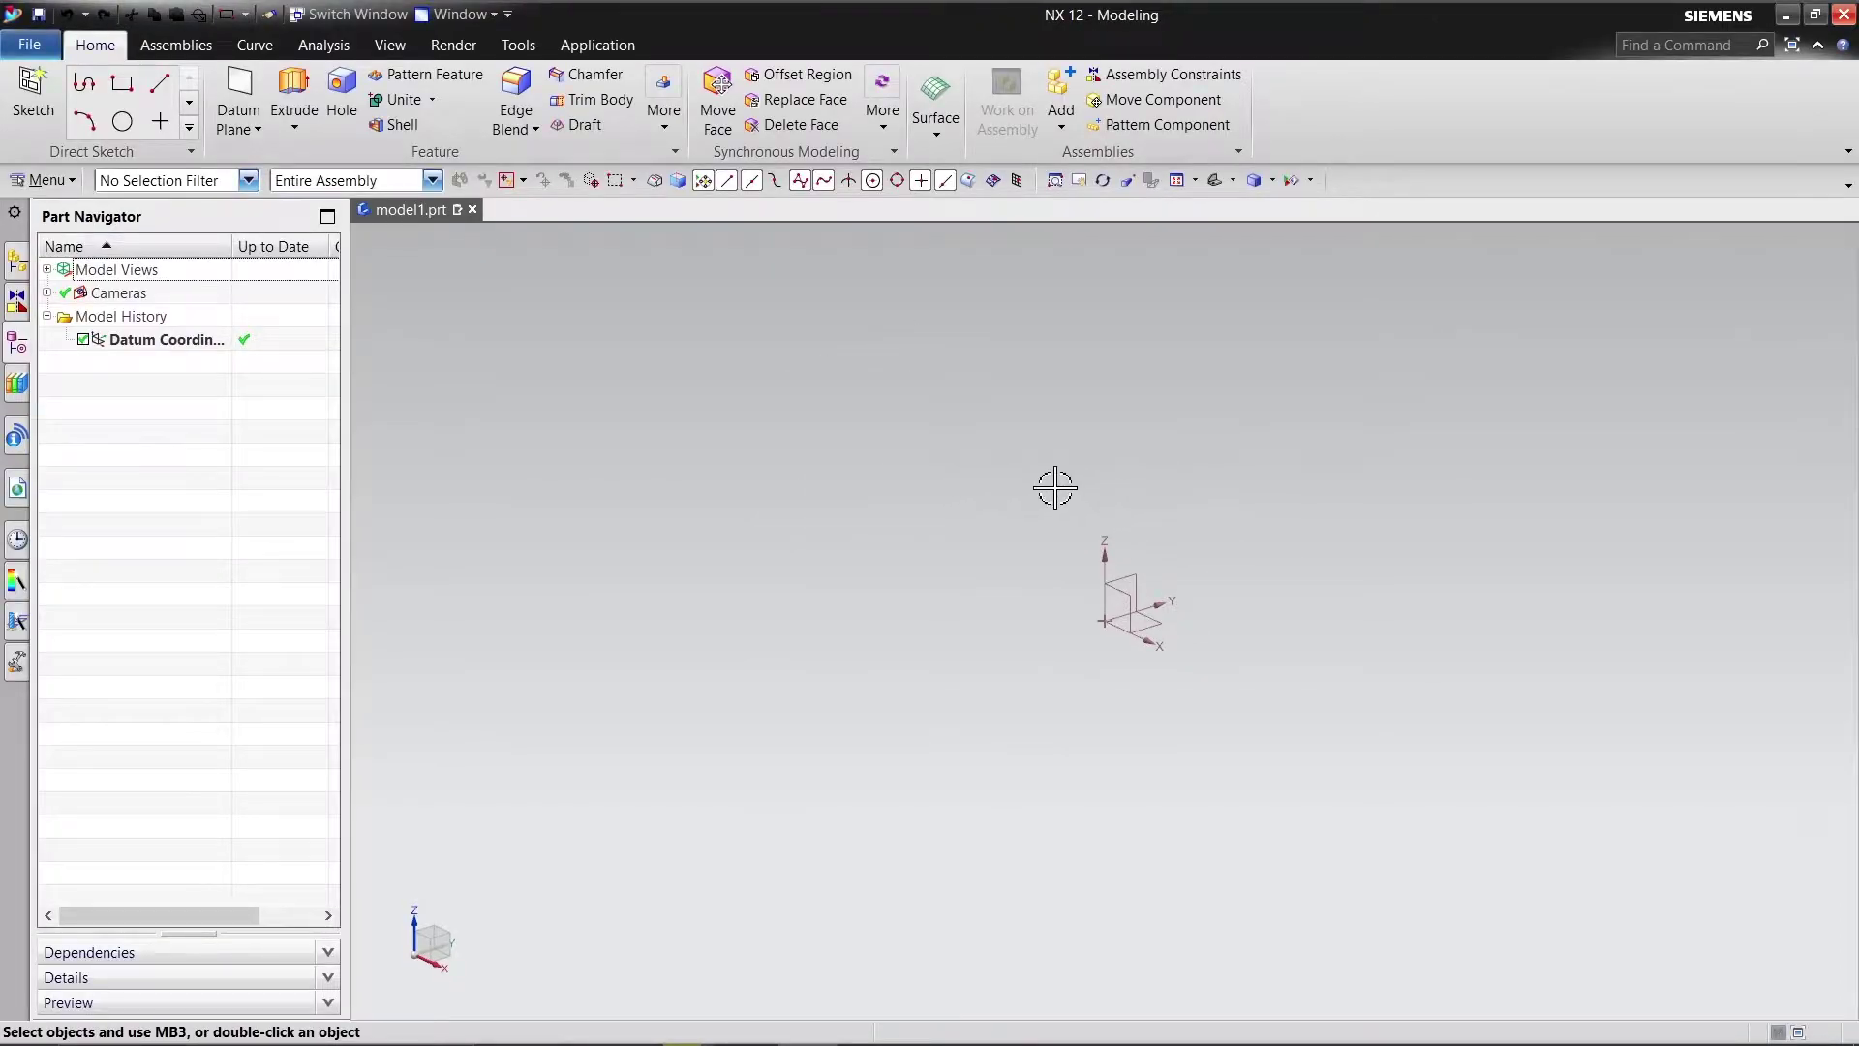
click(33, 94)
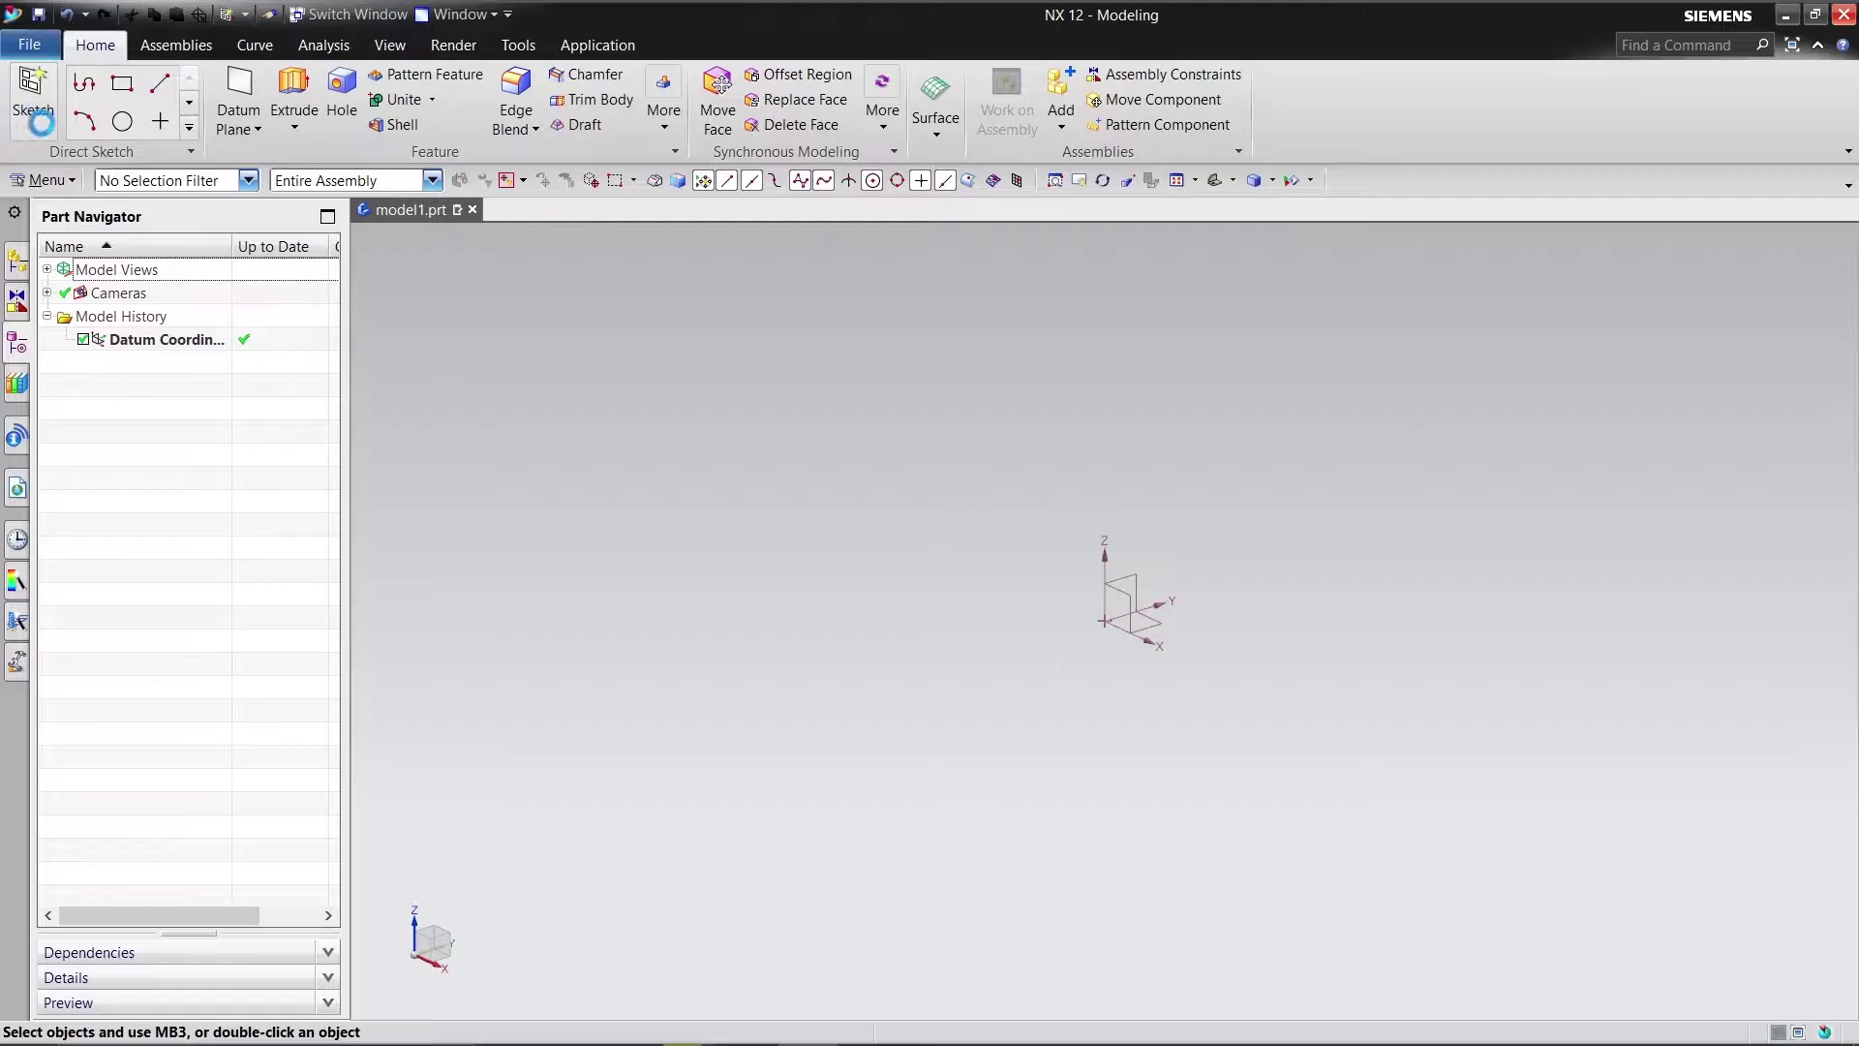
click(1123, 571)
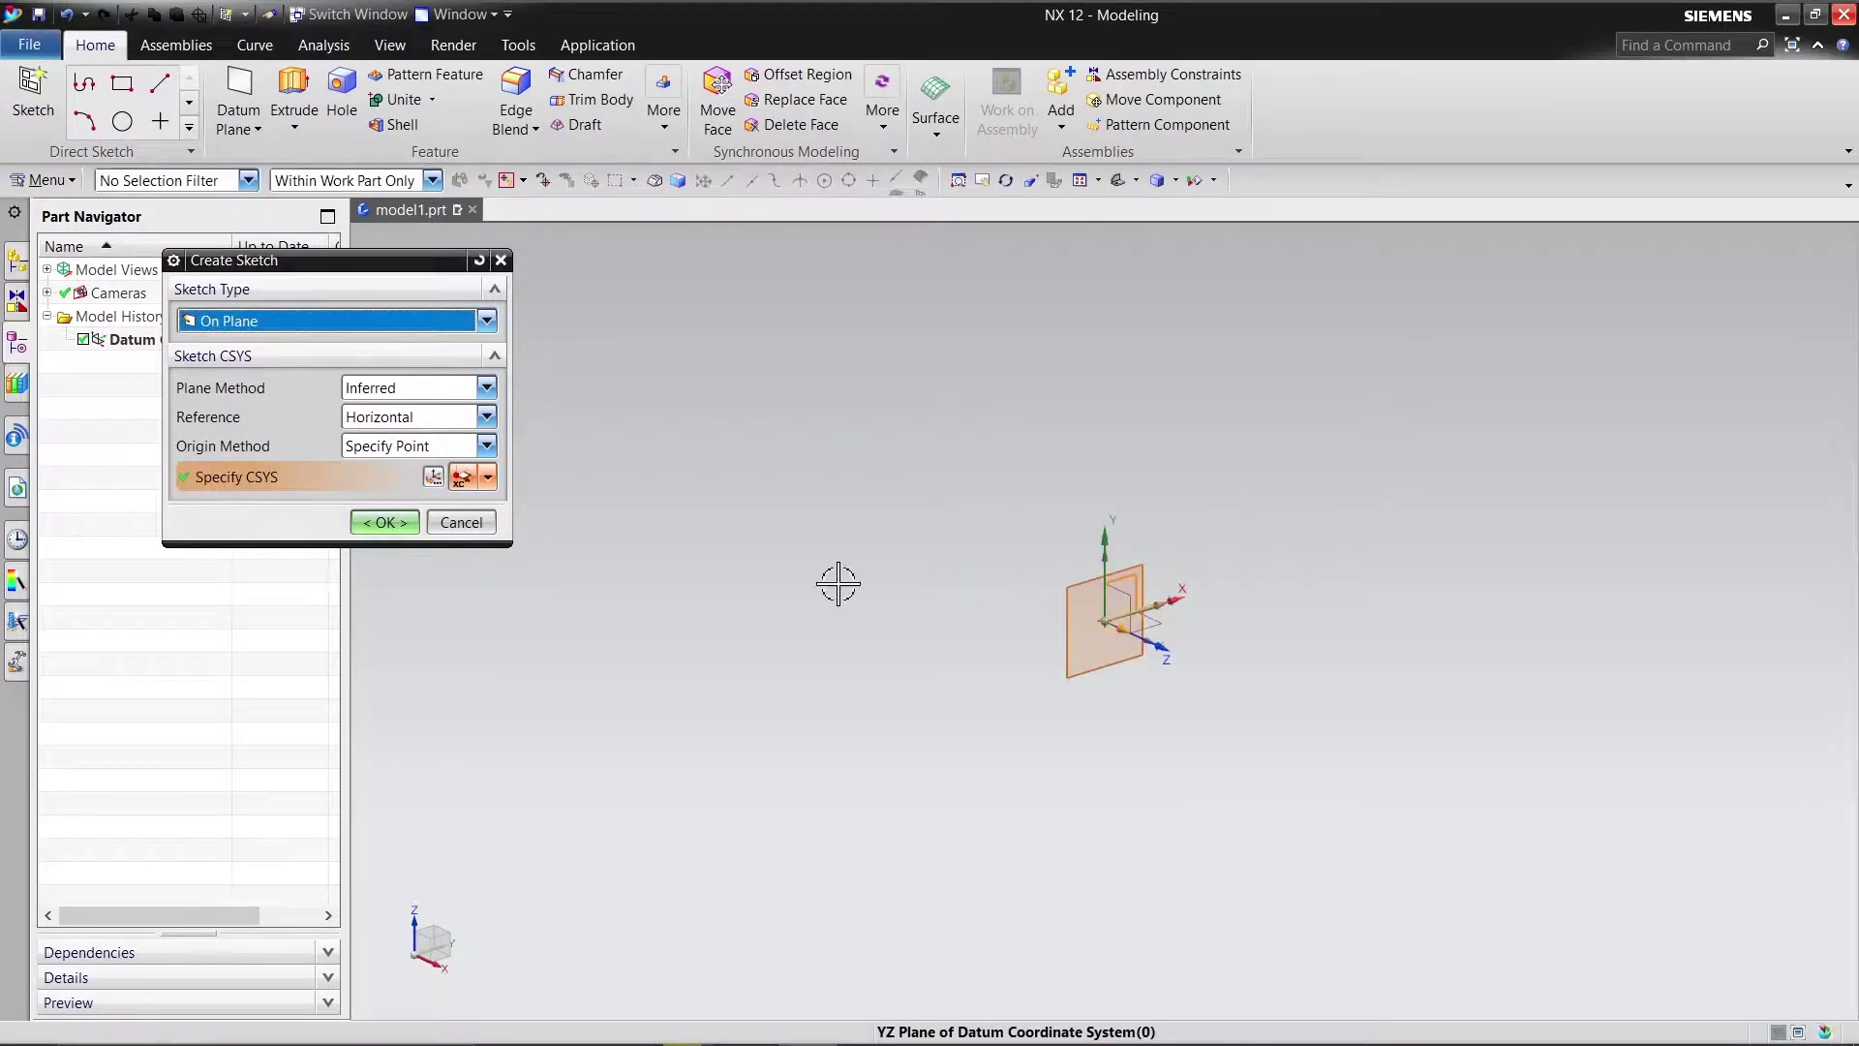
click(385, 522)
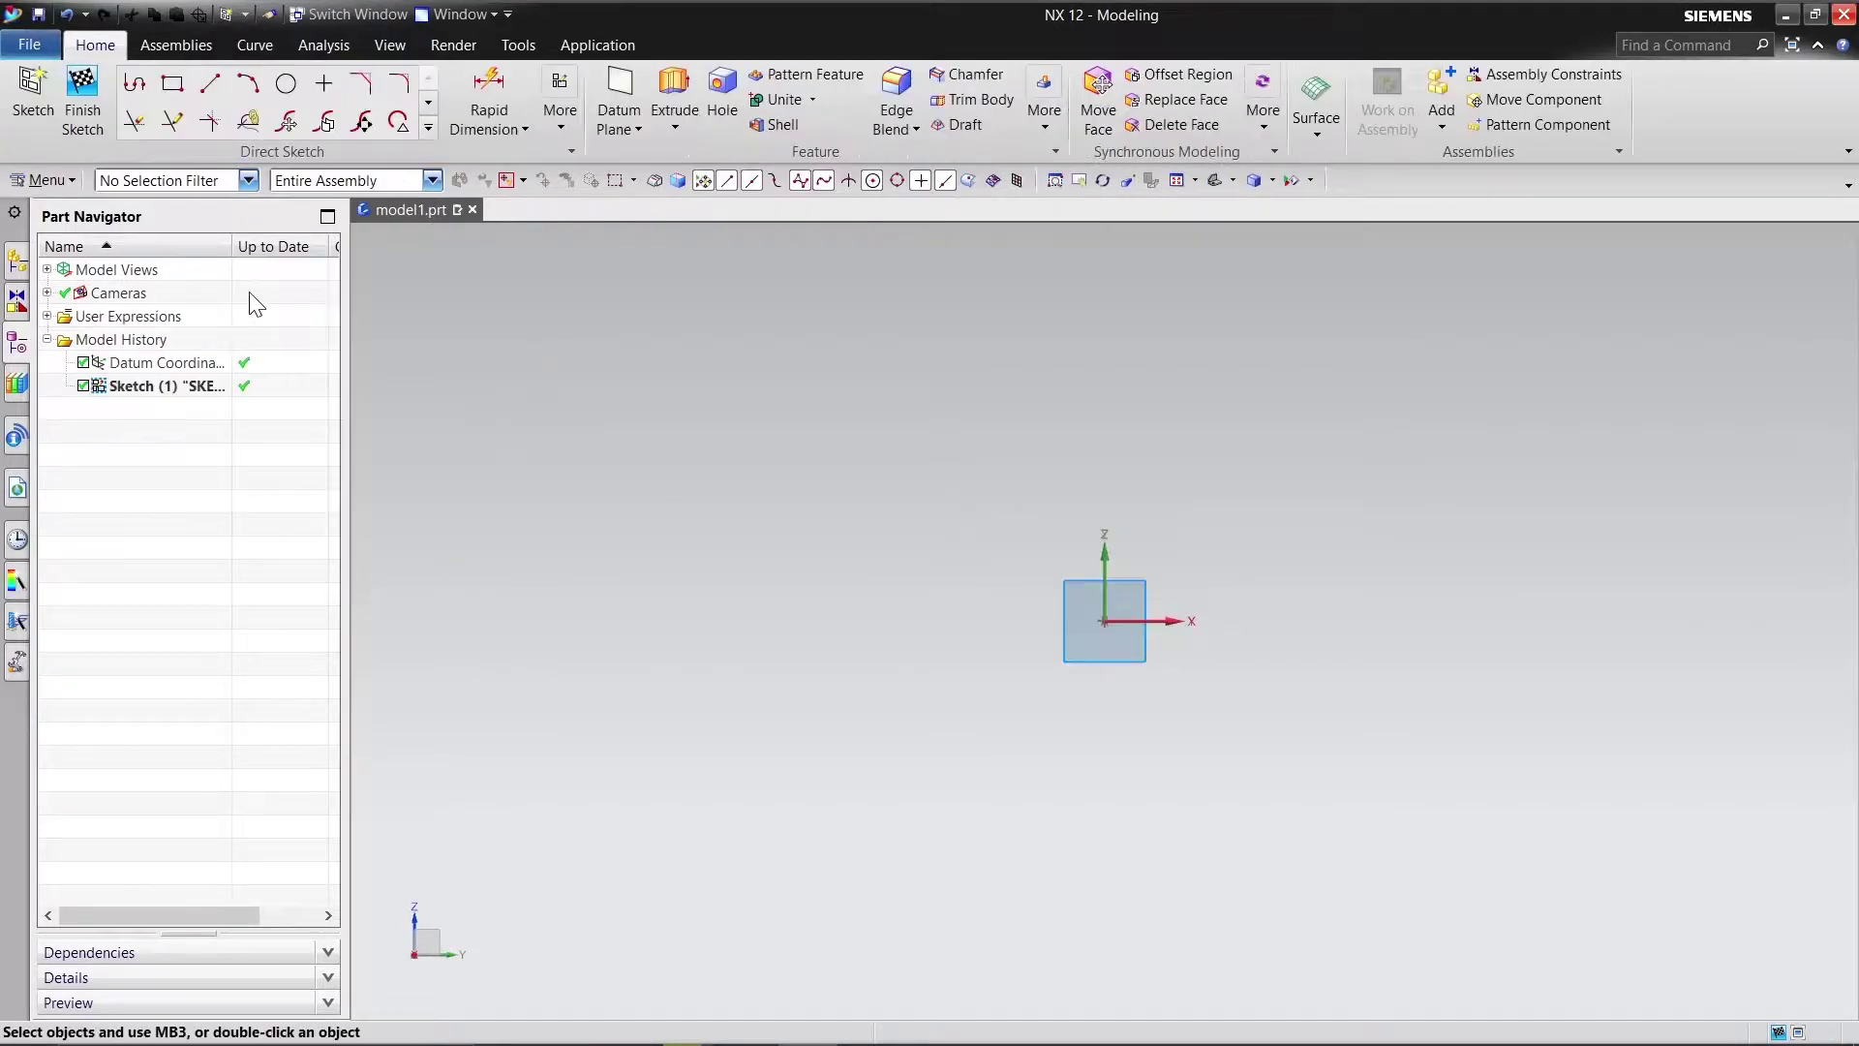
Step: Sketch a rectangle about 93 mm wide and 62 mm high with its lower-left corner at the origin
click(172, 89)
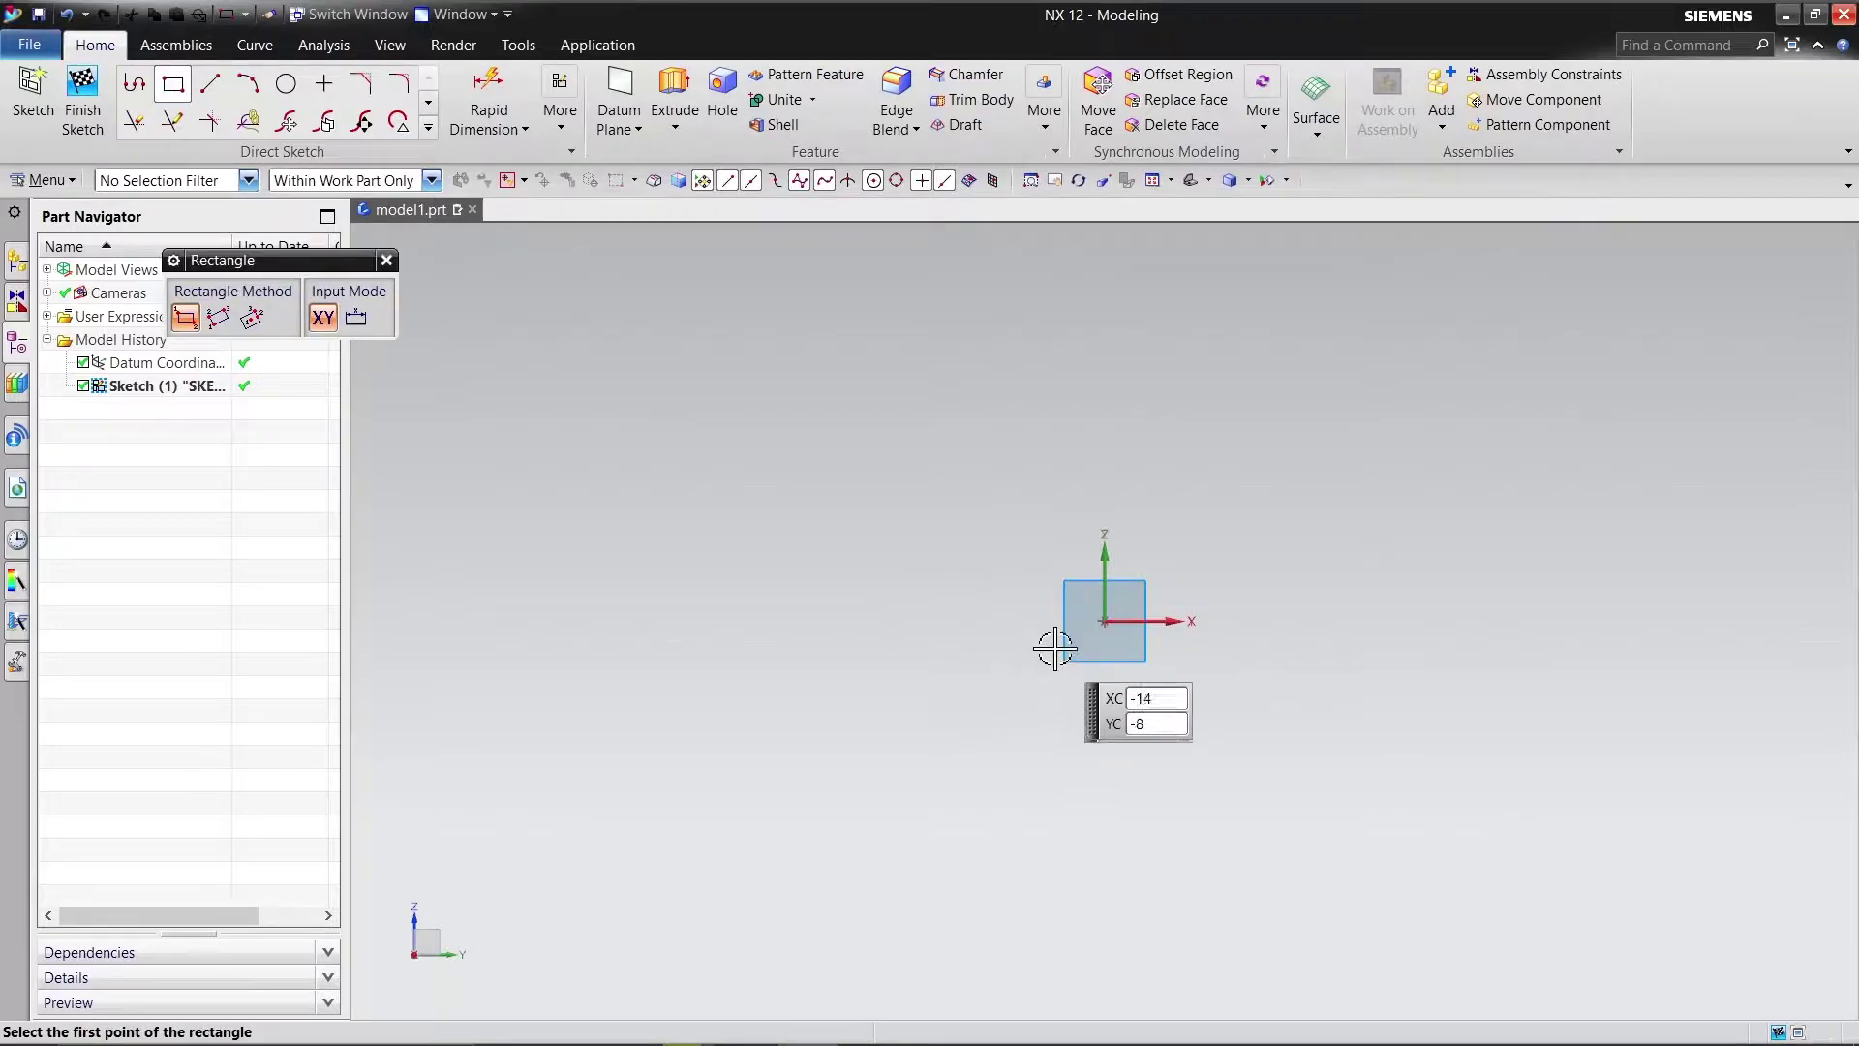
click(1106, 620)
click(1439, 398)
right_click(823, 447)
click(861, 487)
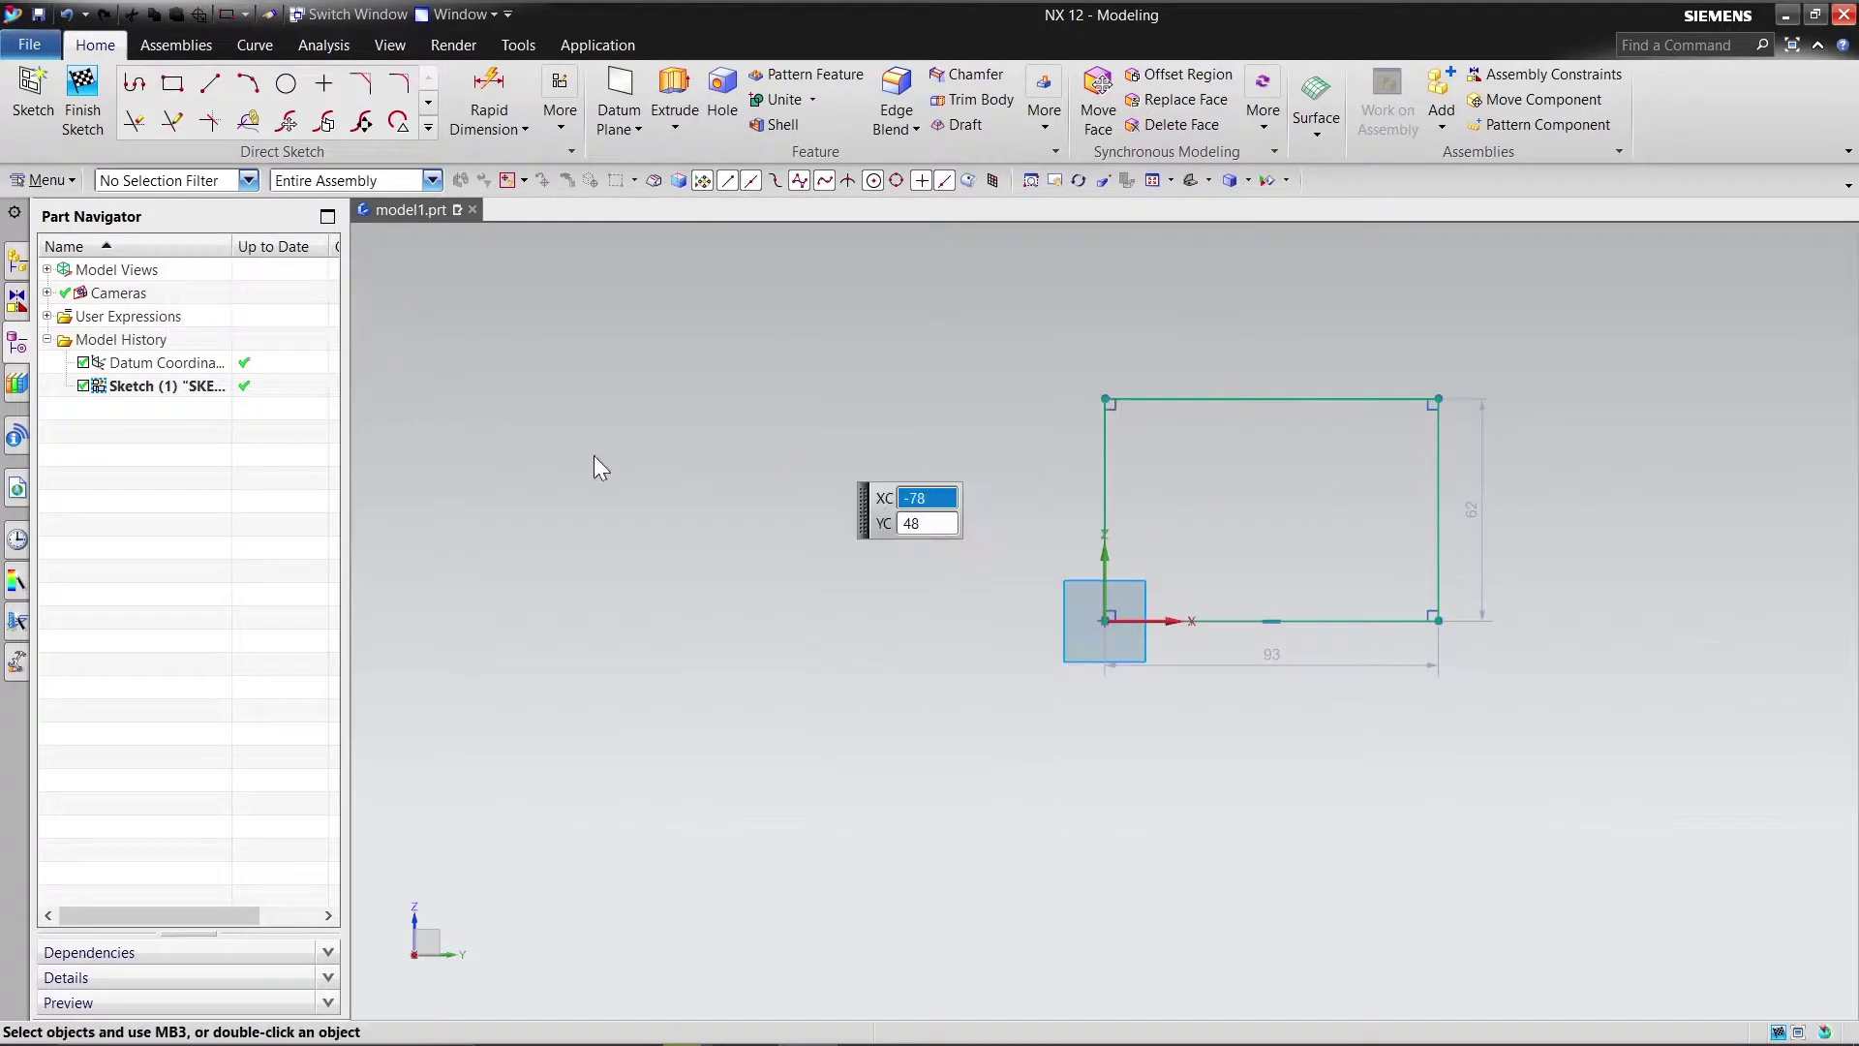
Step: Set the rectangle's width to 80 mm and its height to 65 mm, and finish the sketch
double_click(1266, 649)
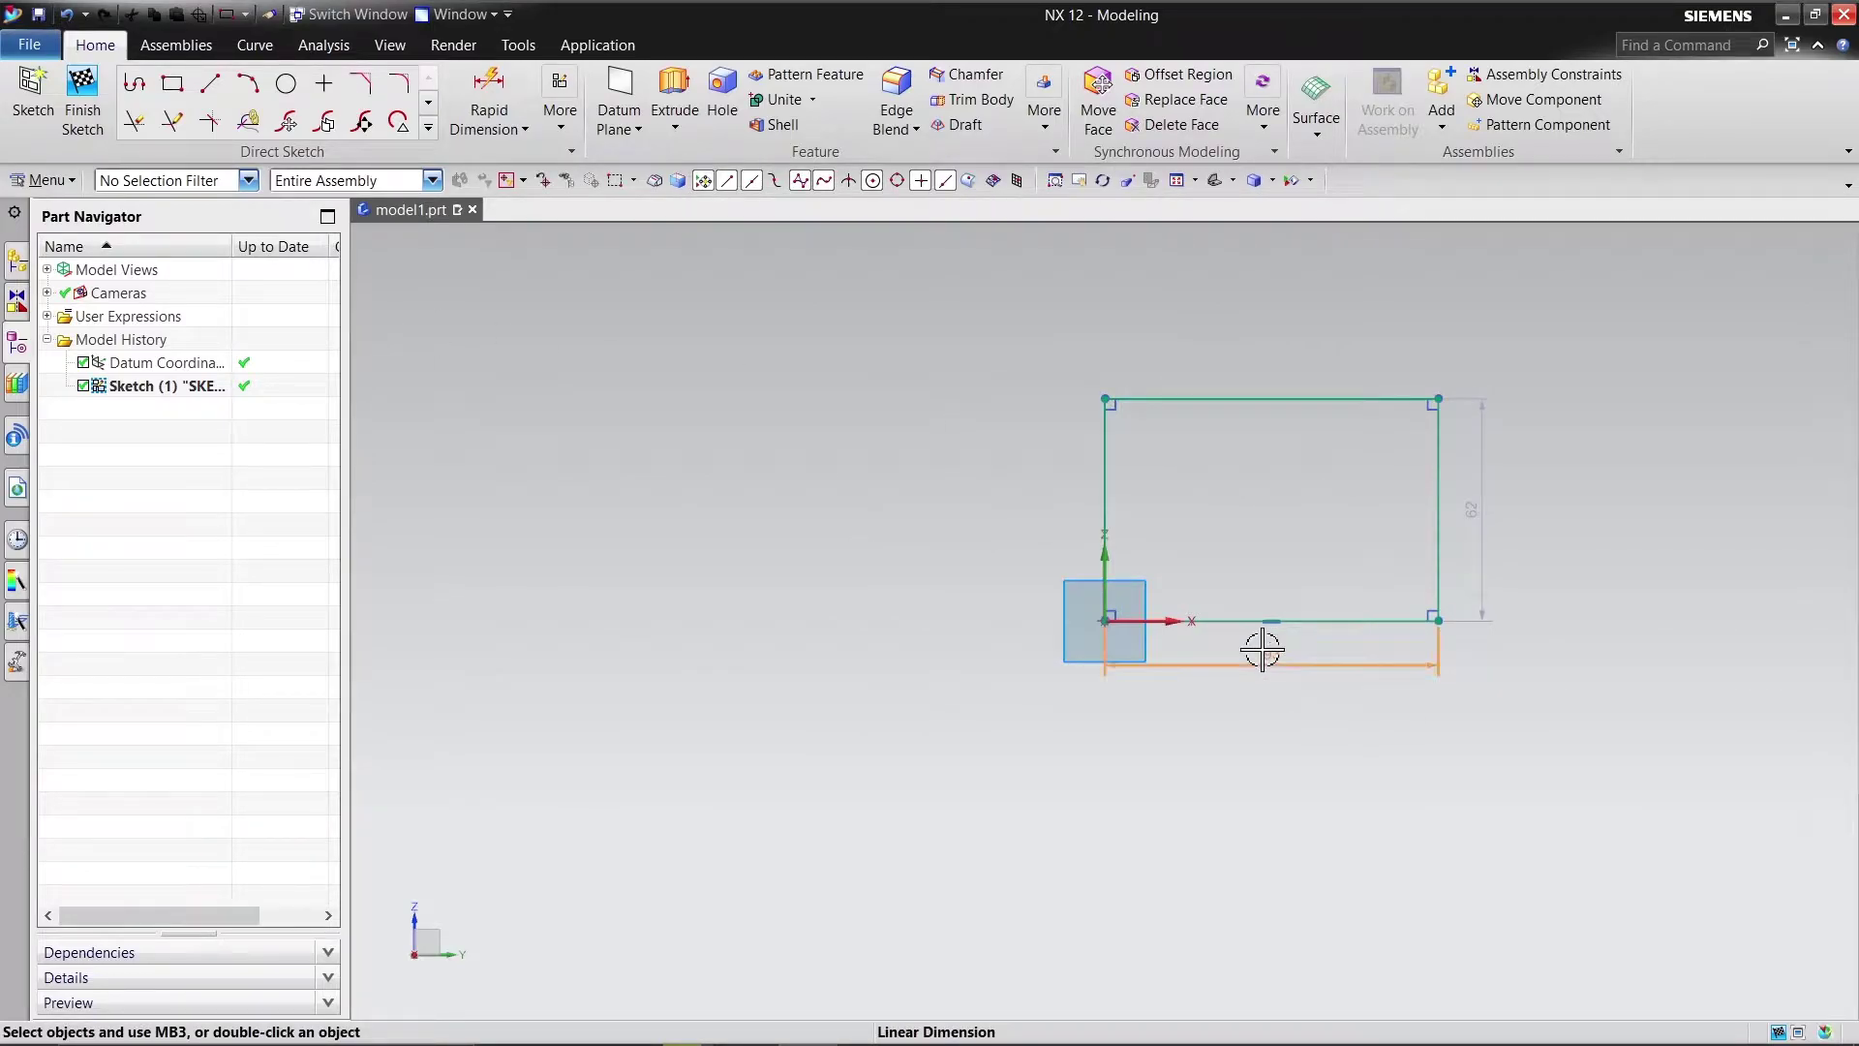
text(80)
key(Return)
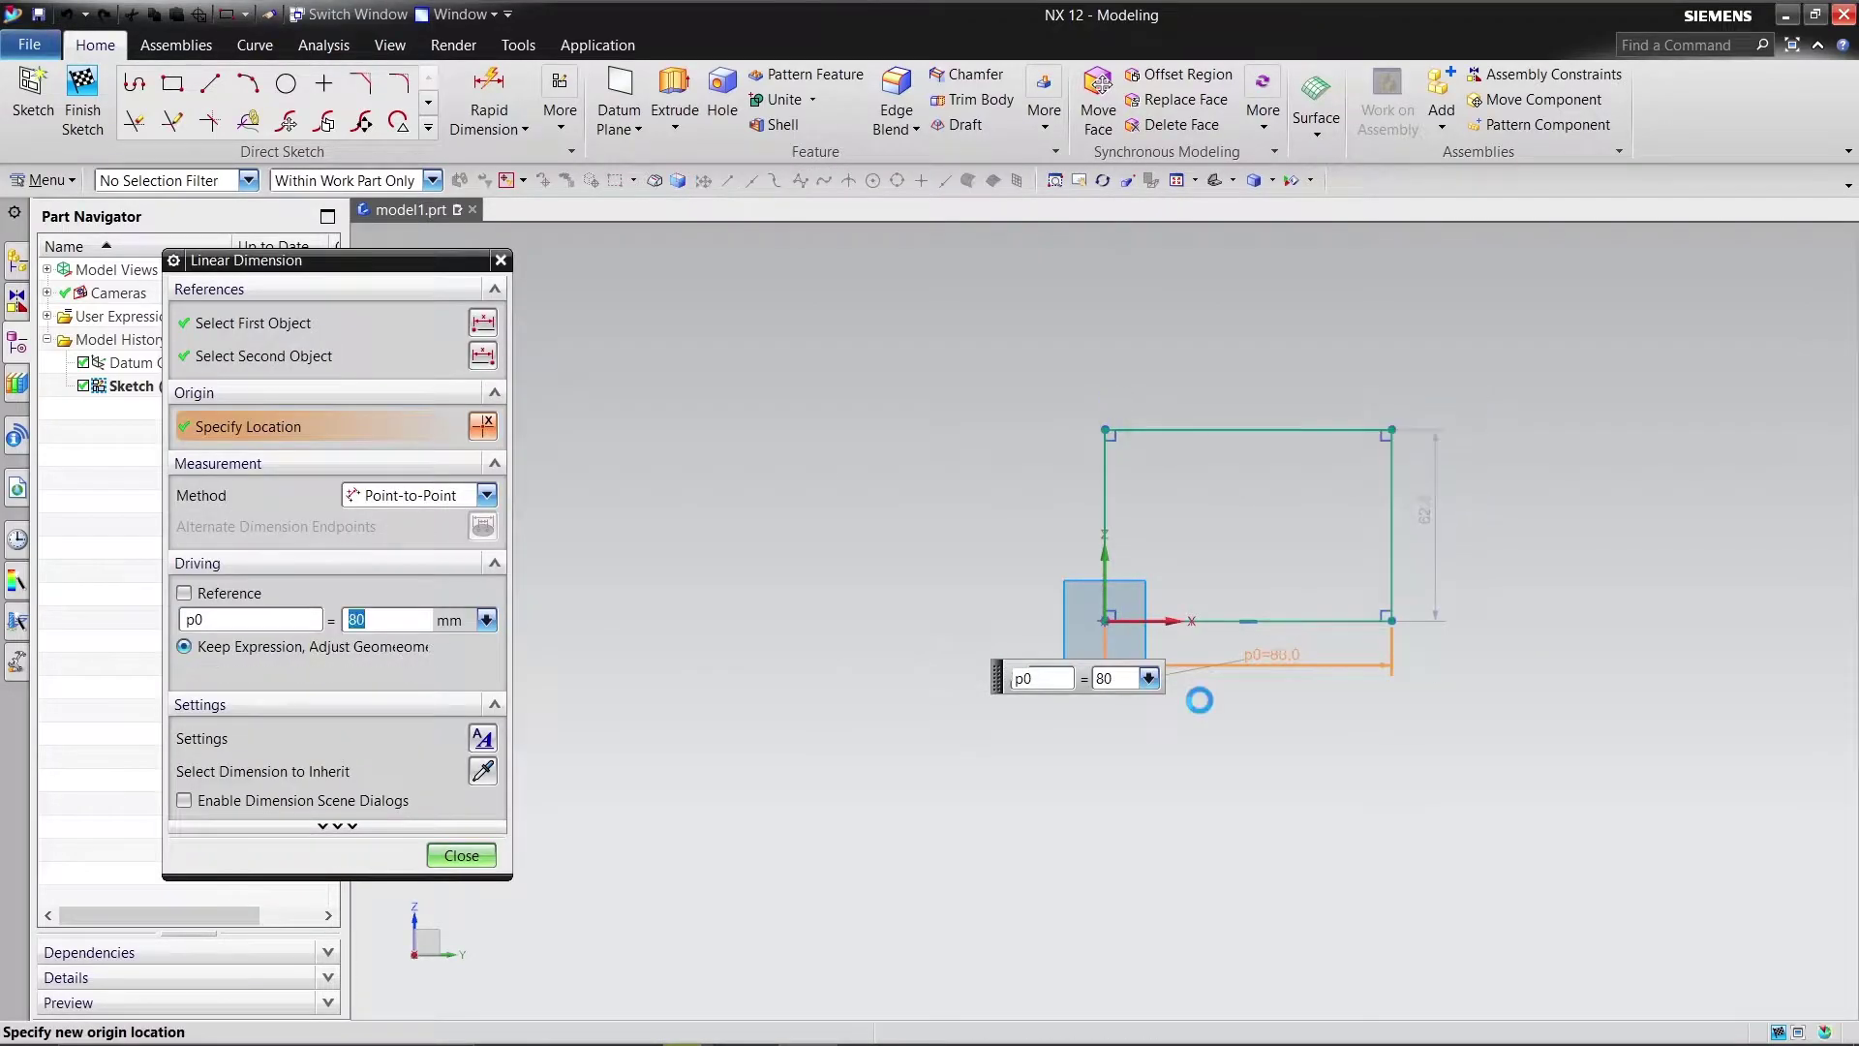
double_click(1425, 502)
text(65)
key(Return)
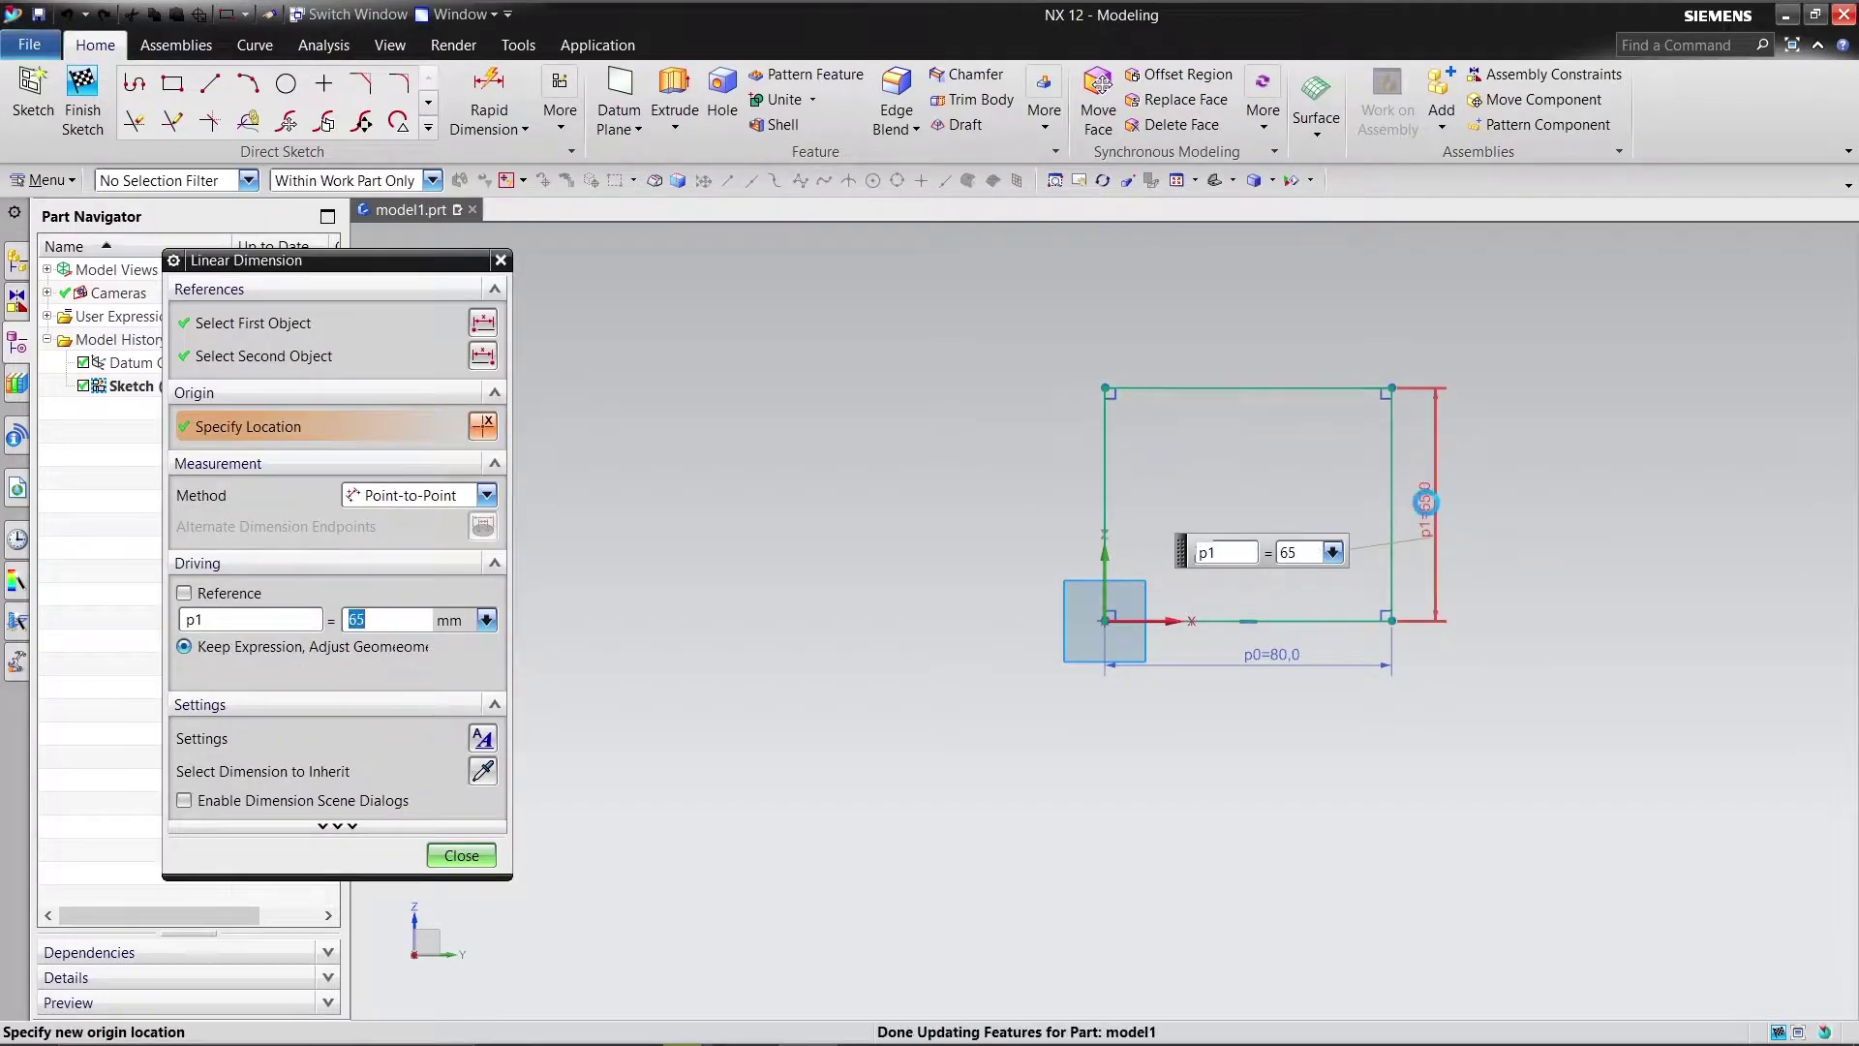
click(461, 856)
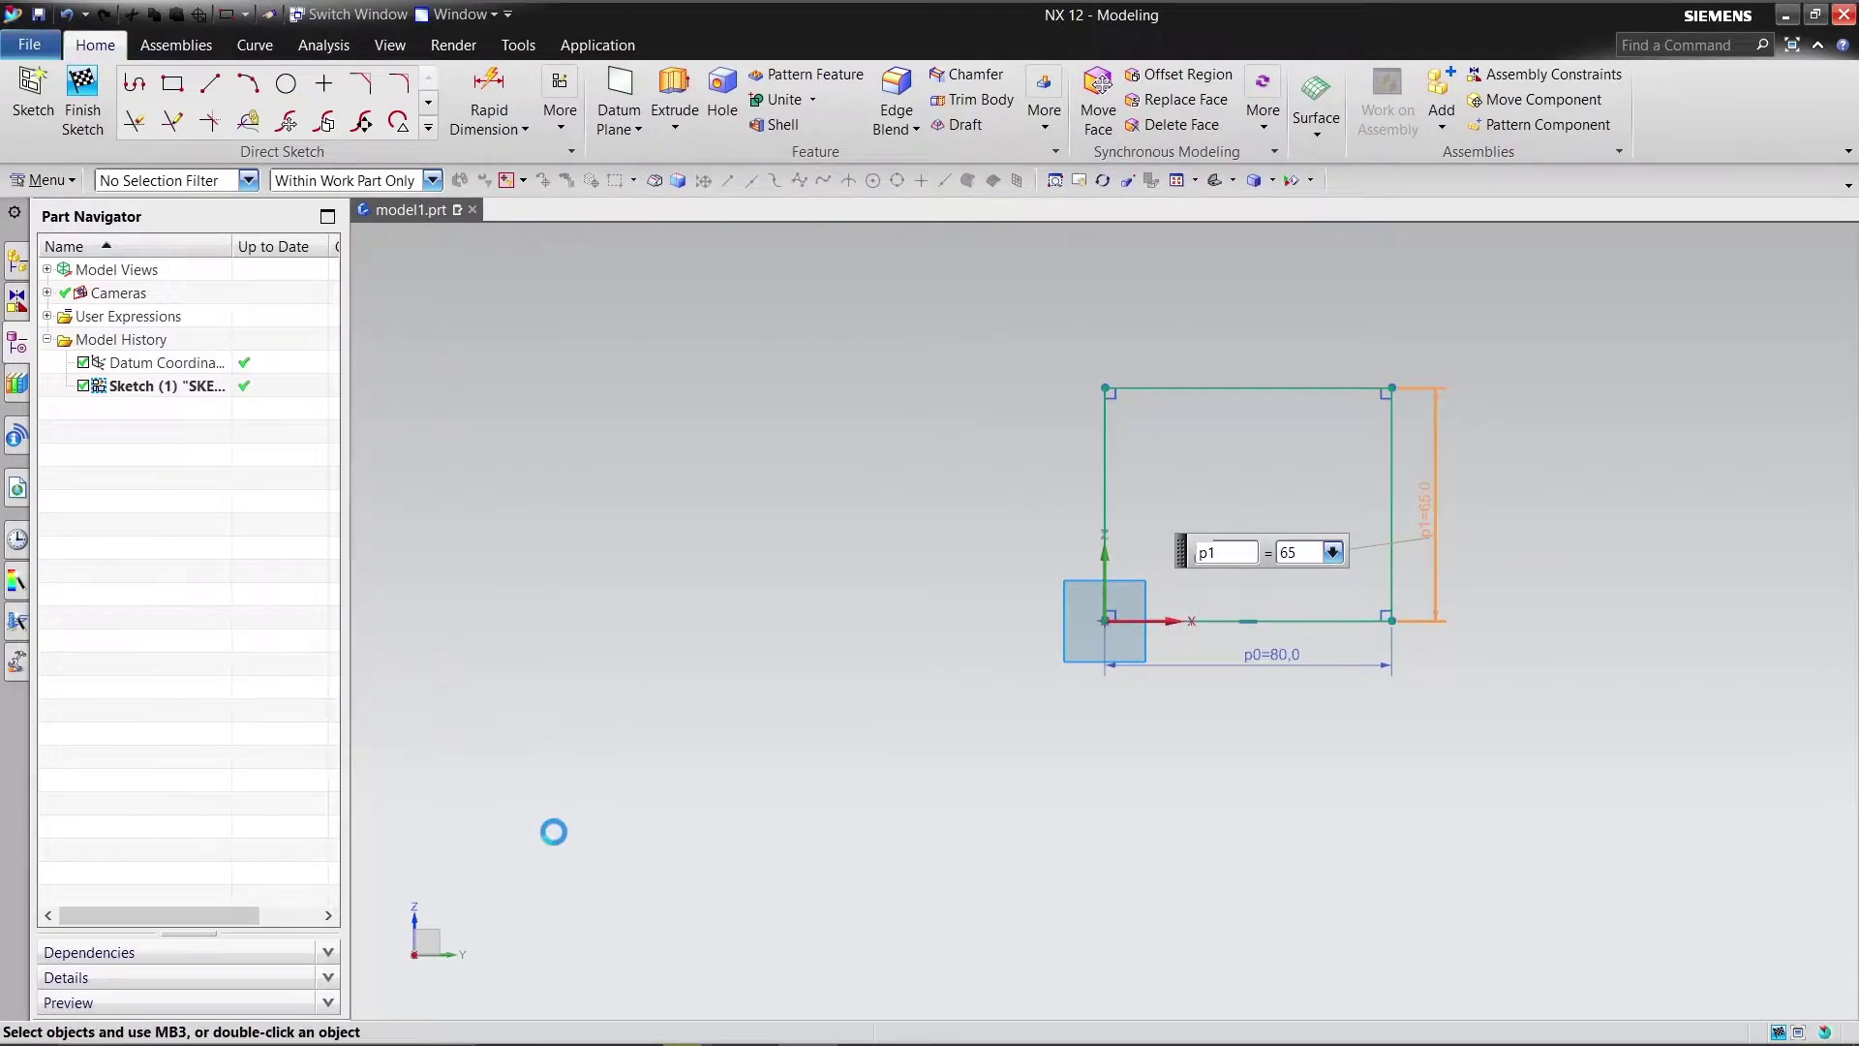
click(83, 101)
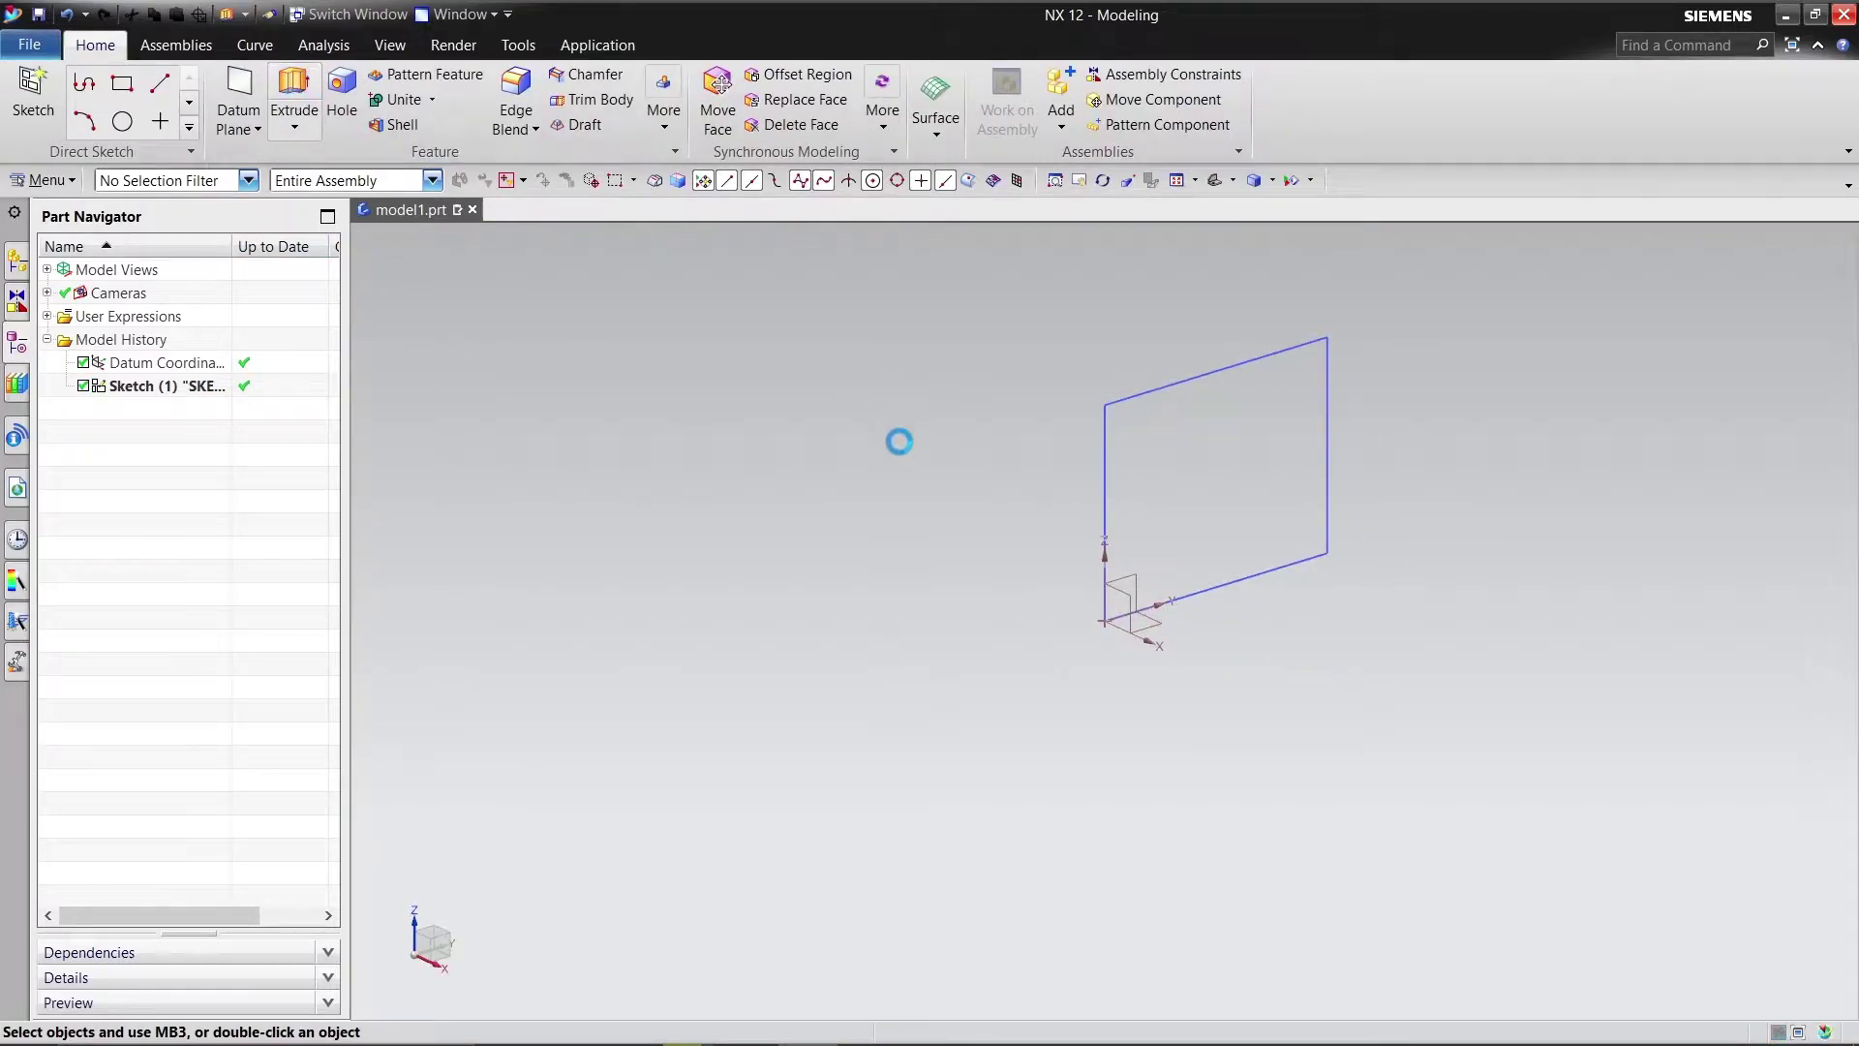
Step: Extrude the rectangle 80 mm in the reversed direction and hide its sketch
click(1178, 369)
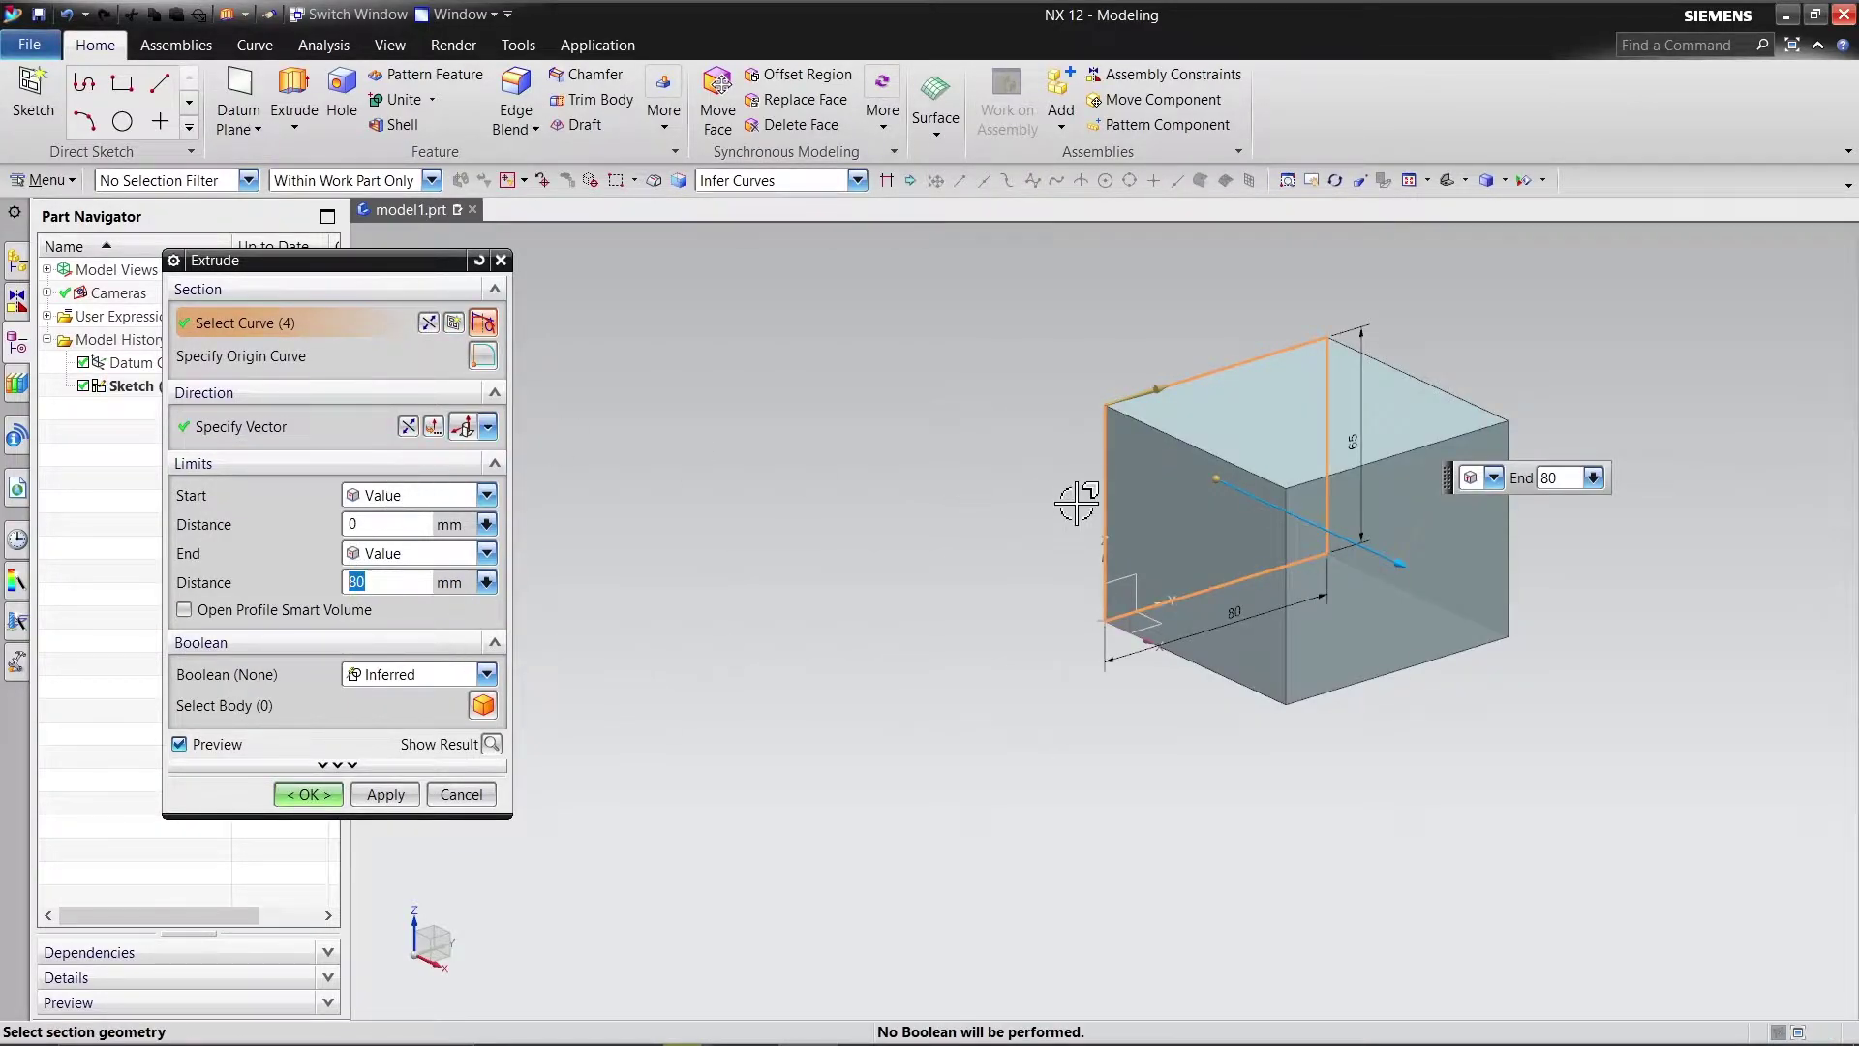
click(407, 426)
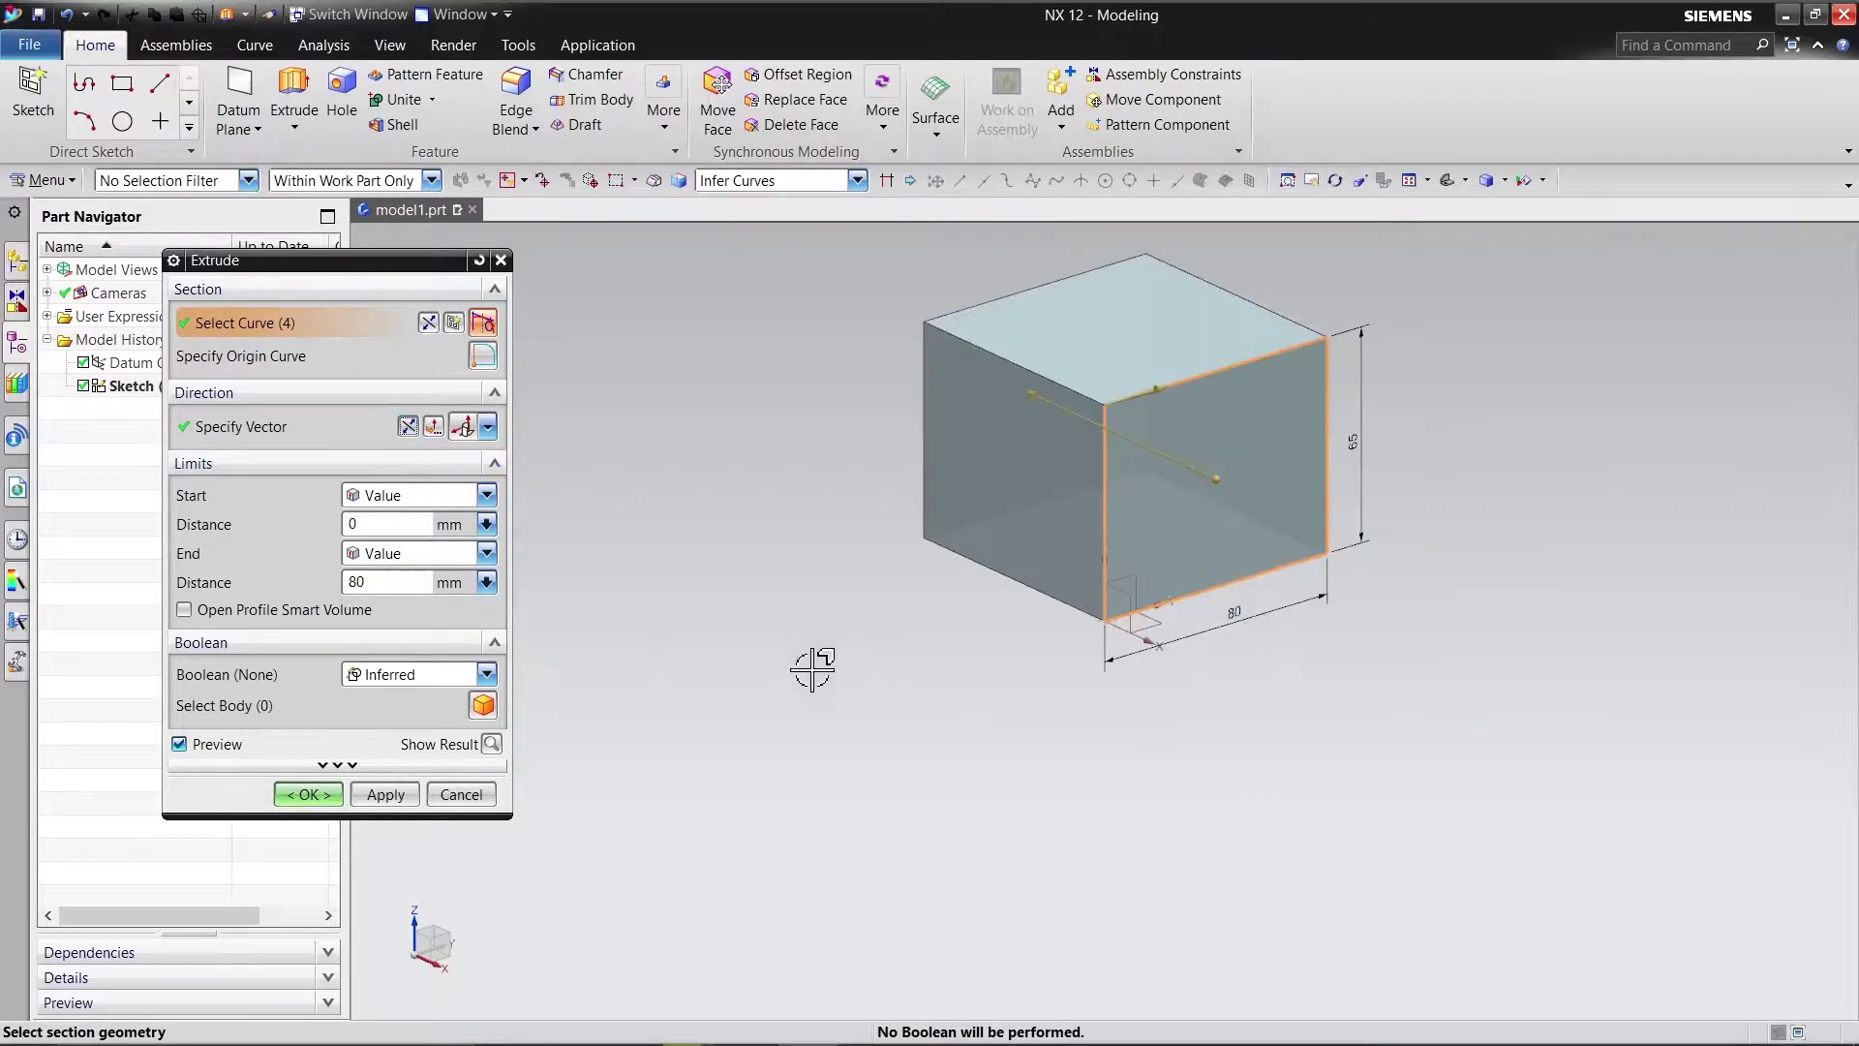
click(308, 794)
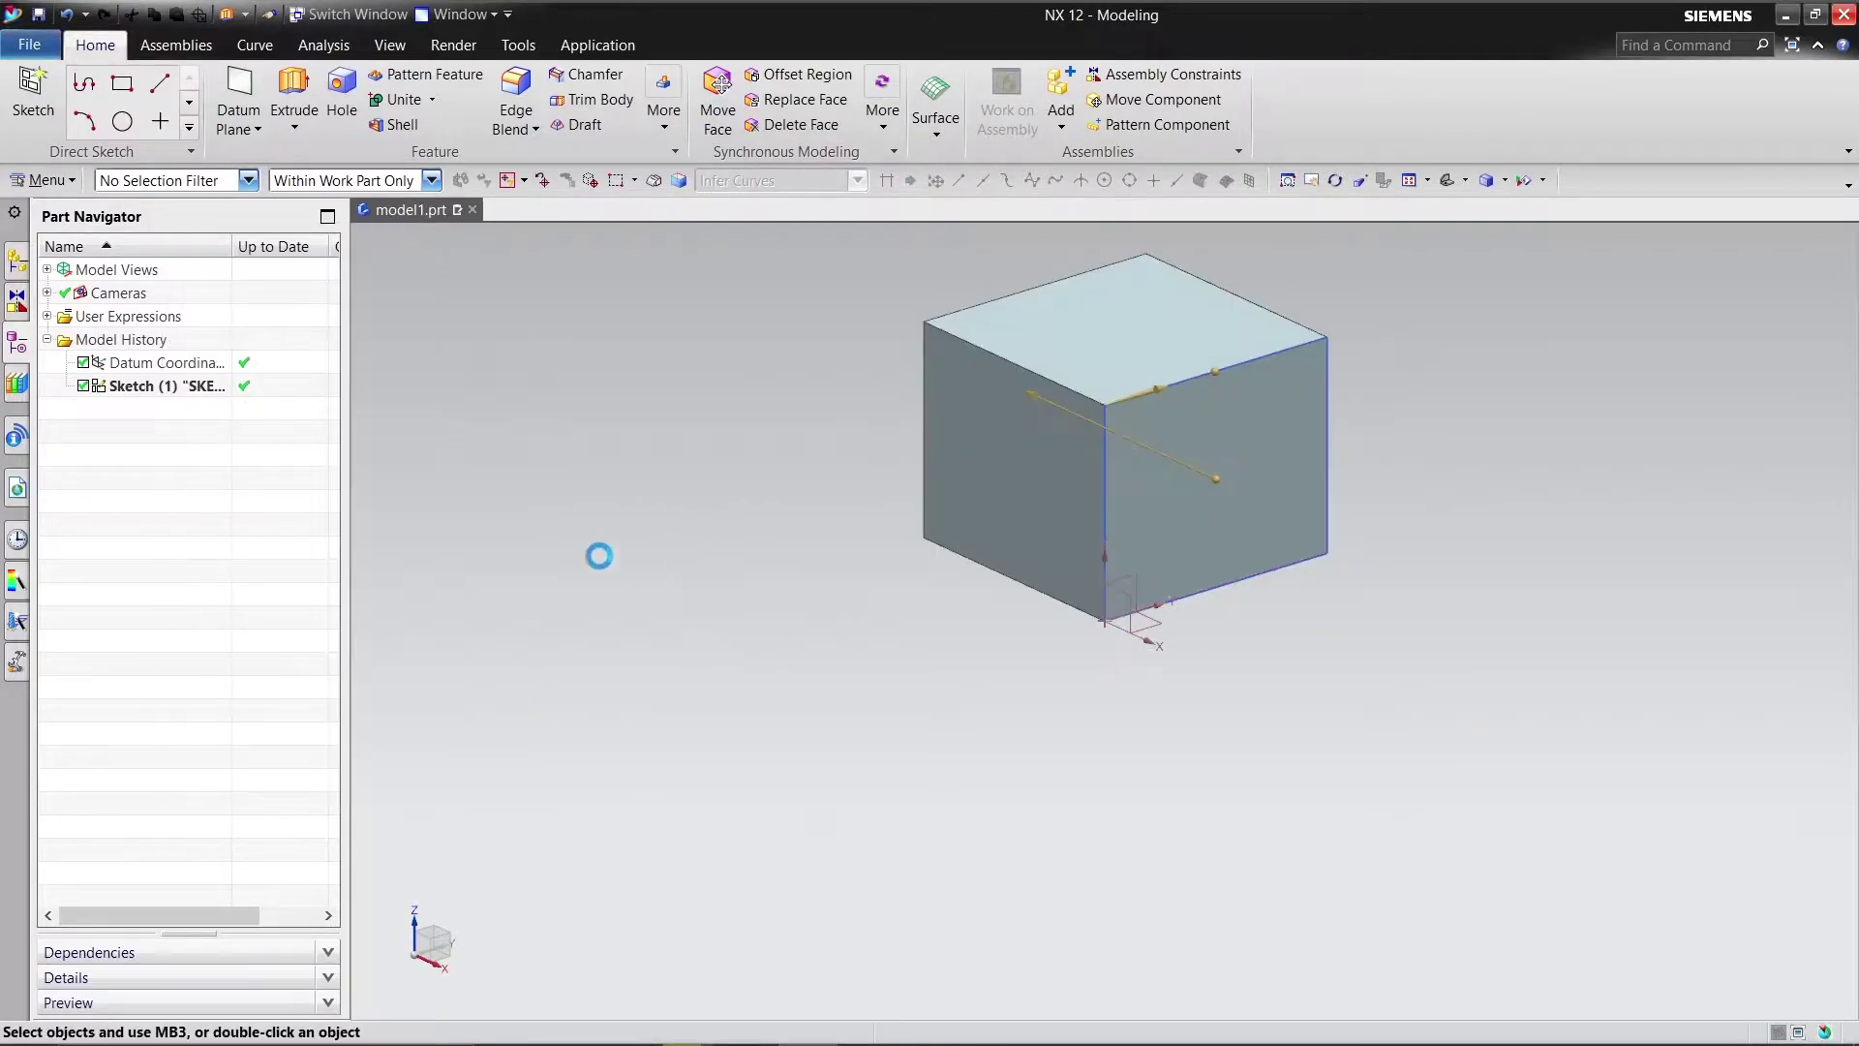
right_click(213, 386)
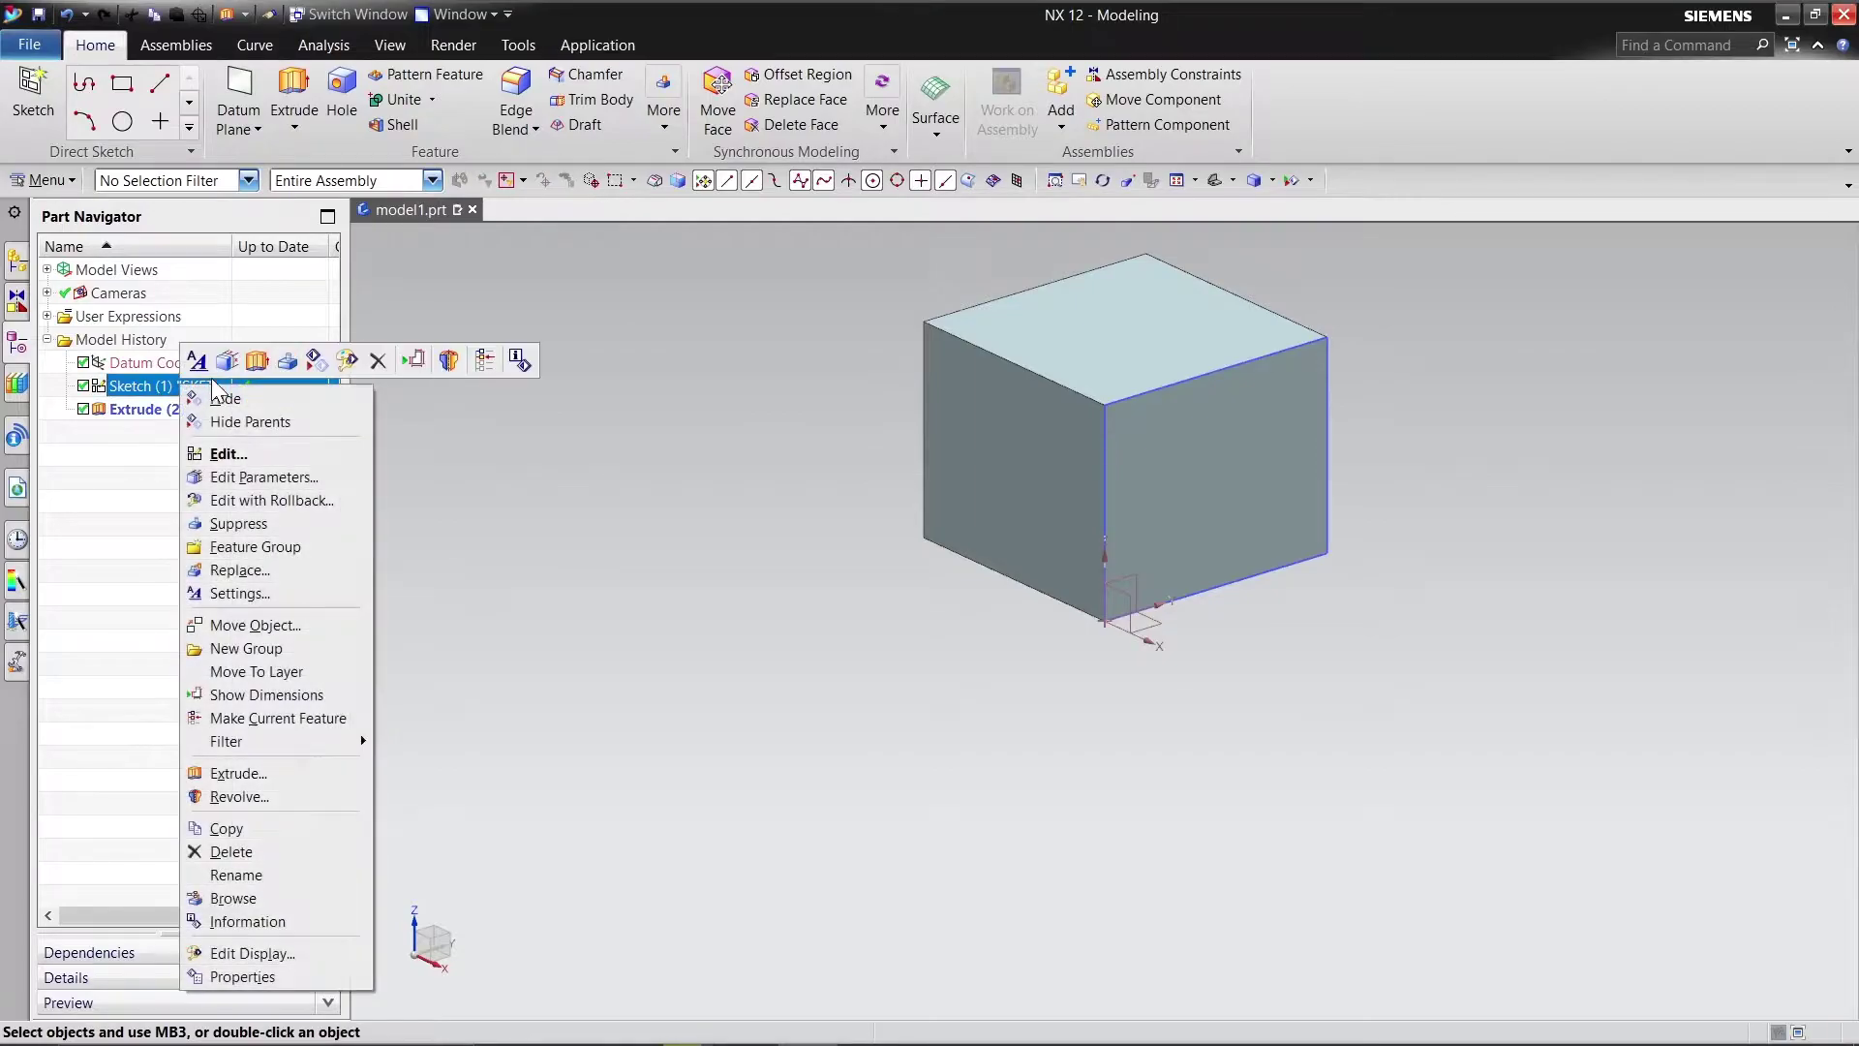
click(262, 399)
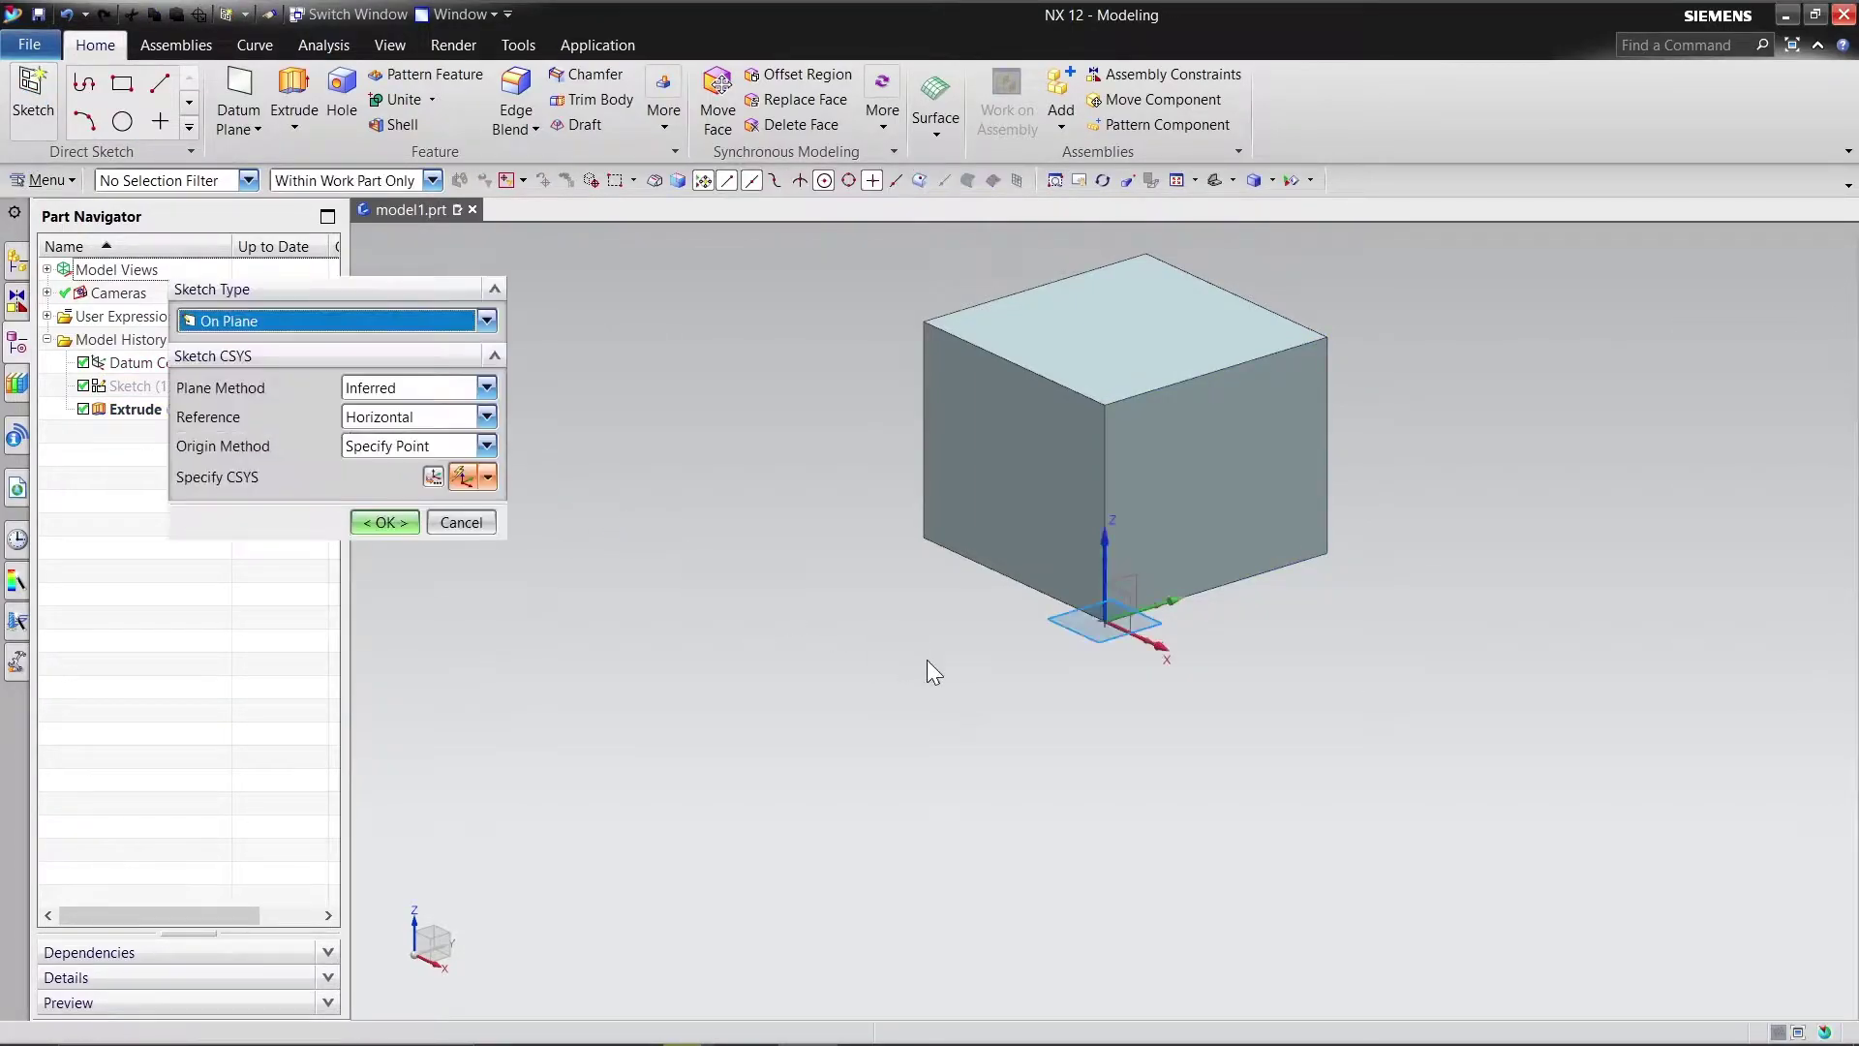
Step: On the block's front face, sketch a vertical line joining the midpoints of the bottom and top edges and convert it to a reference line
click(1275, 517)
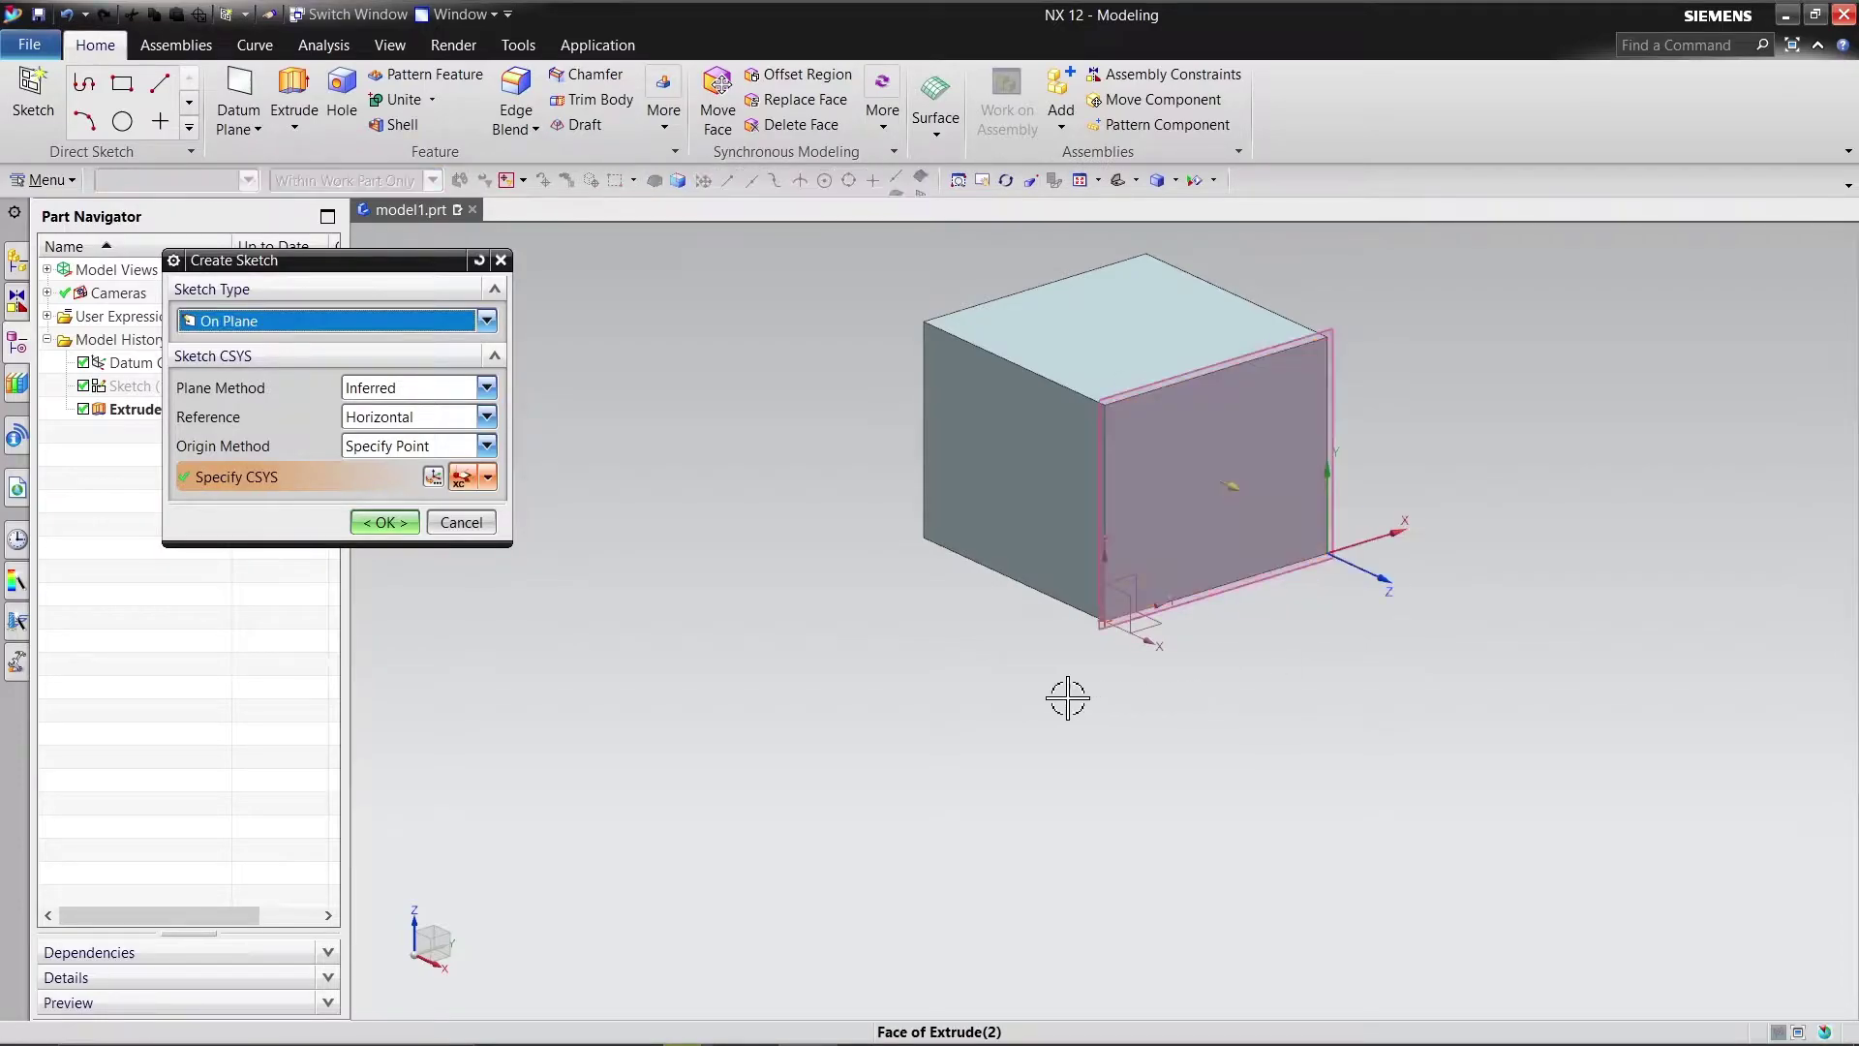
click(384, 524)
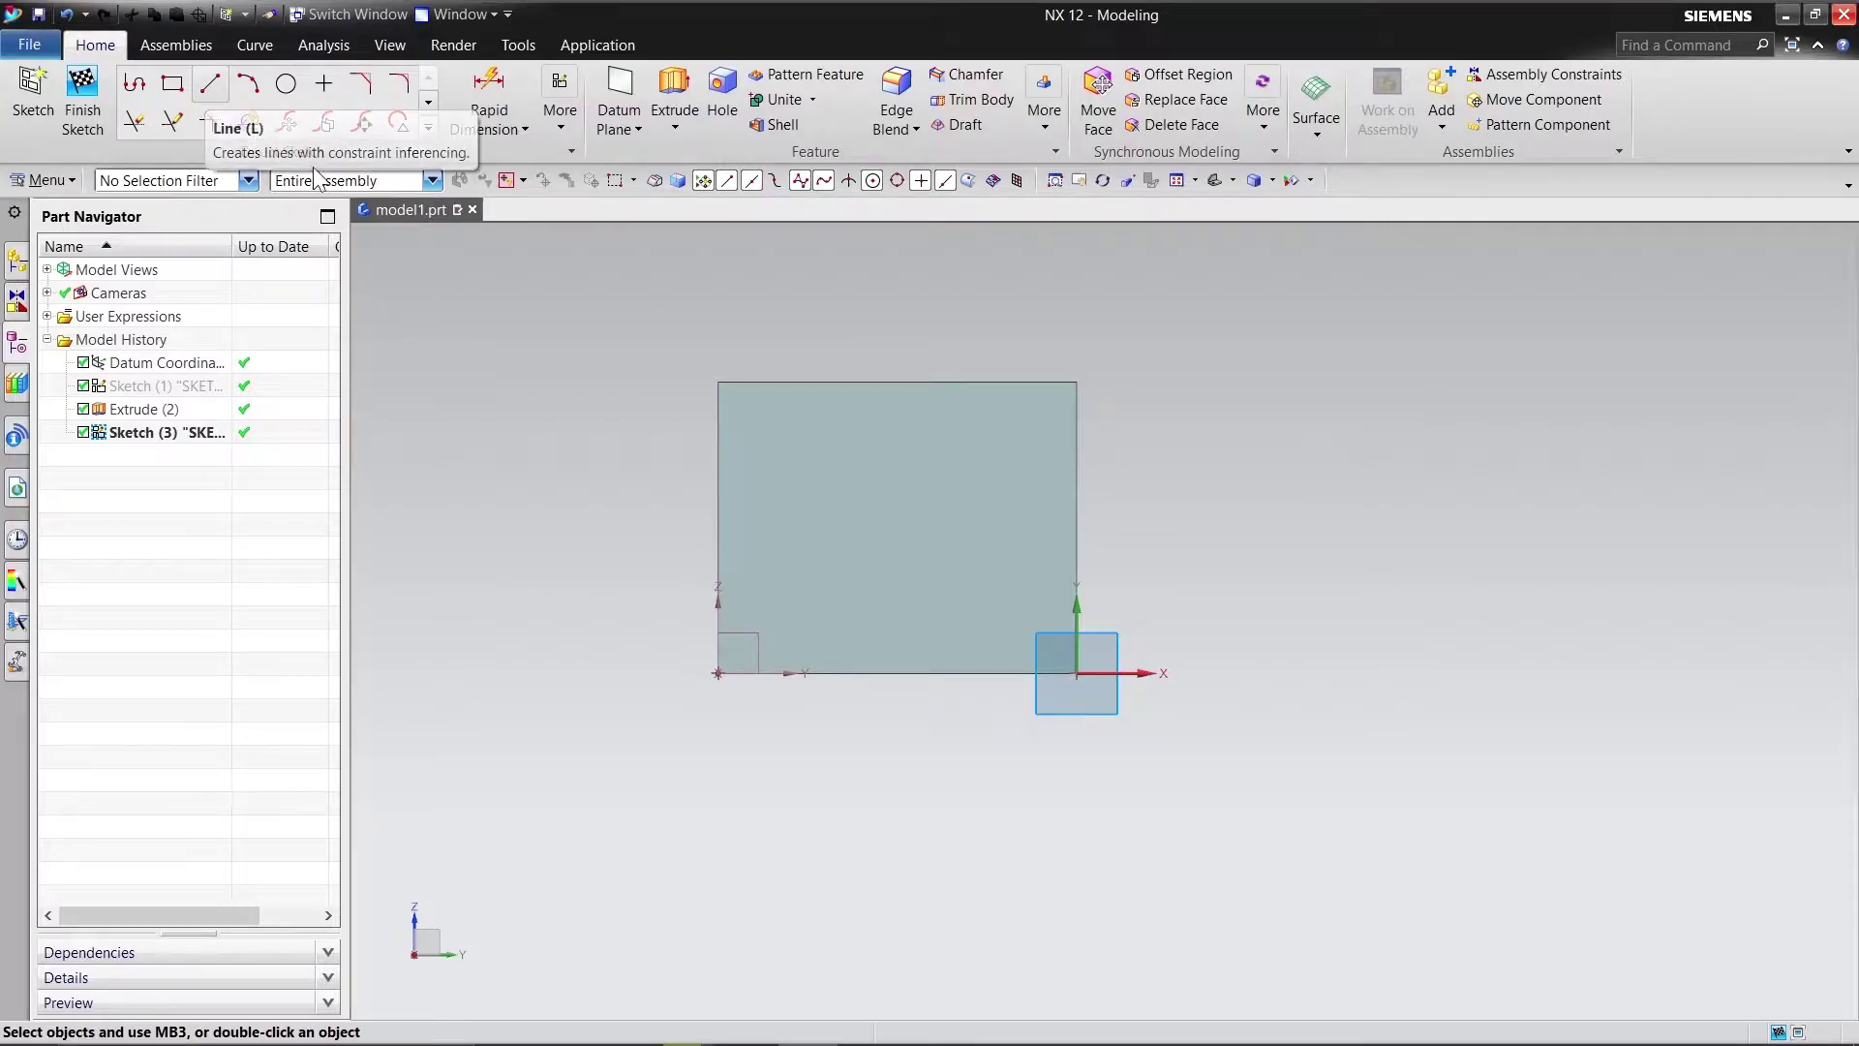
click(210, 89)
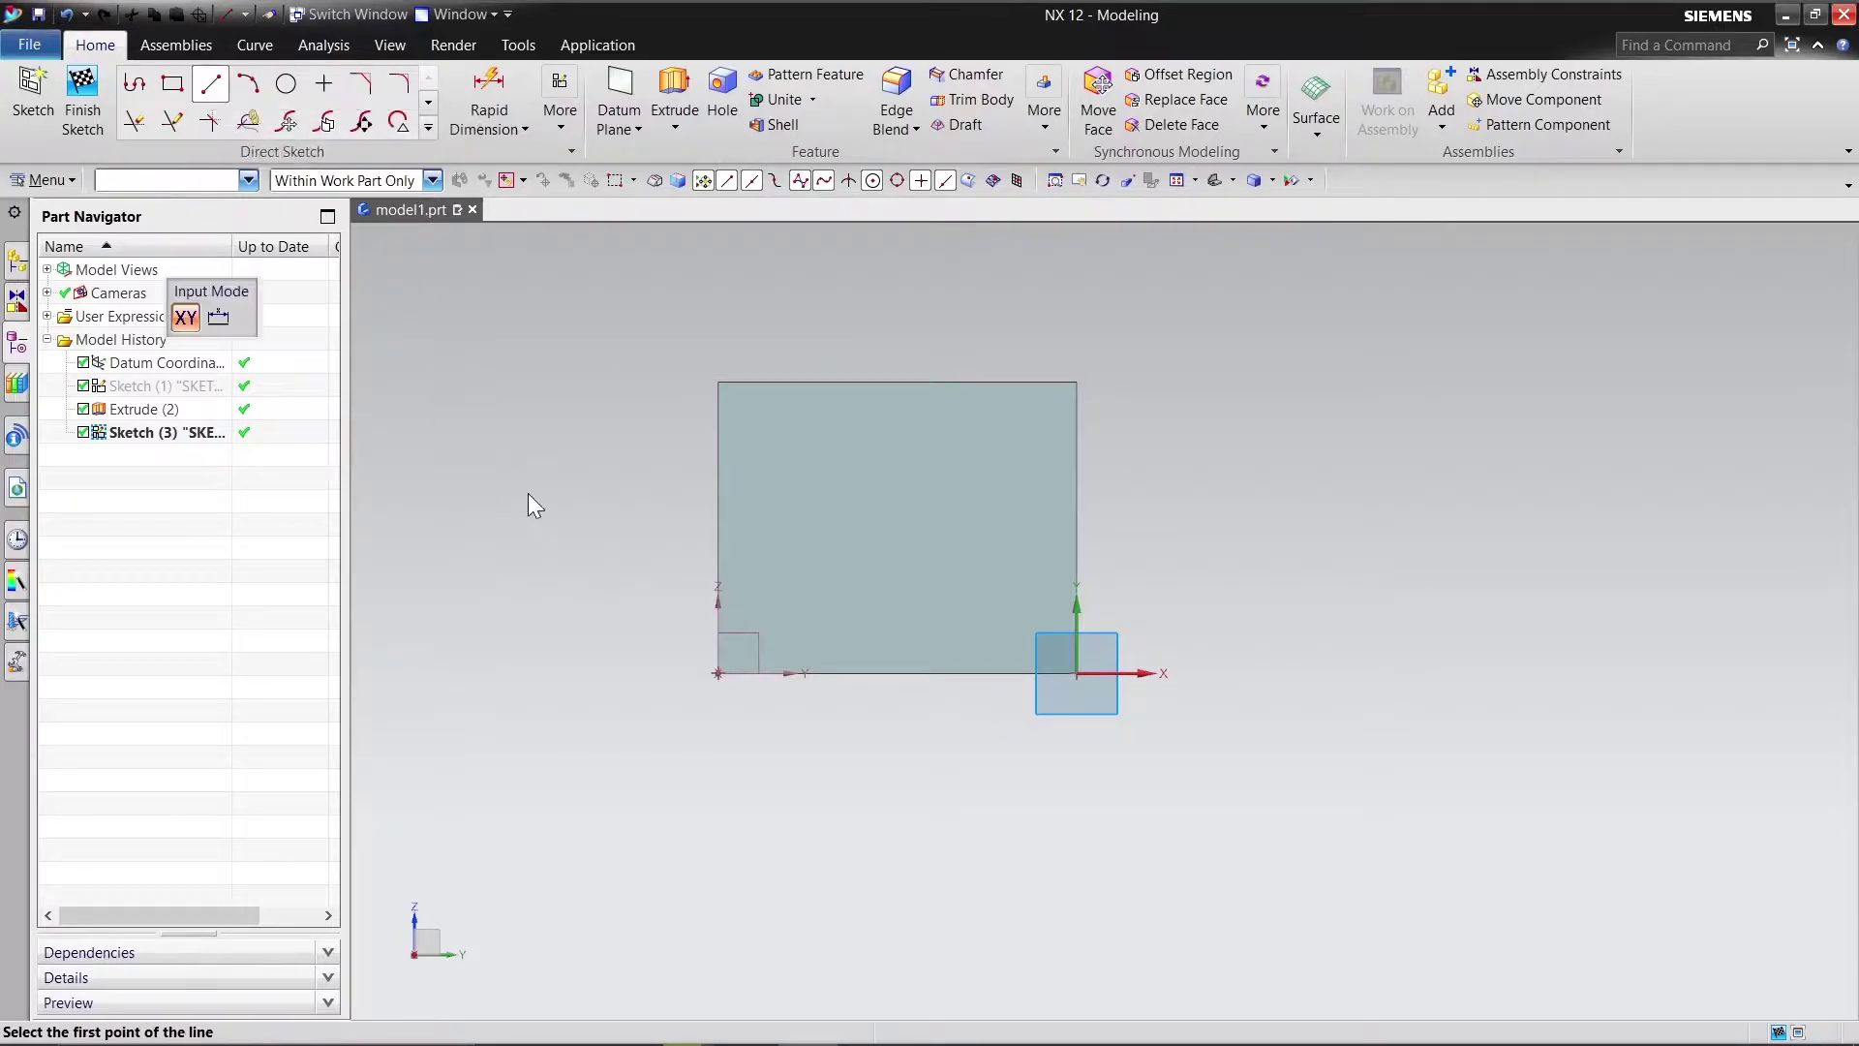
click(899, 672)
click(897, 380)
right_click(839, 328)
click(909, 380)
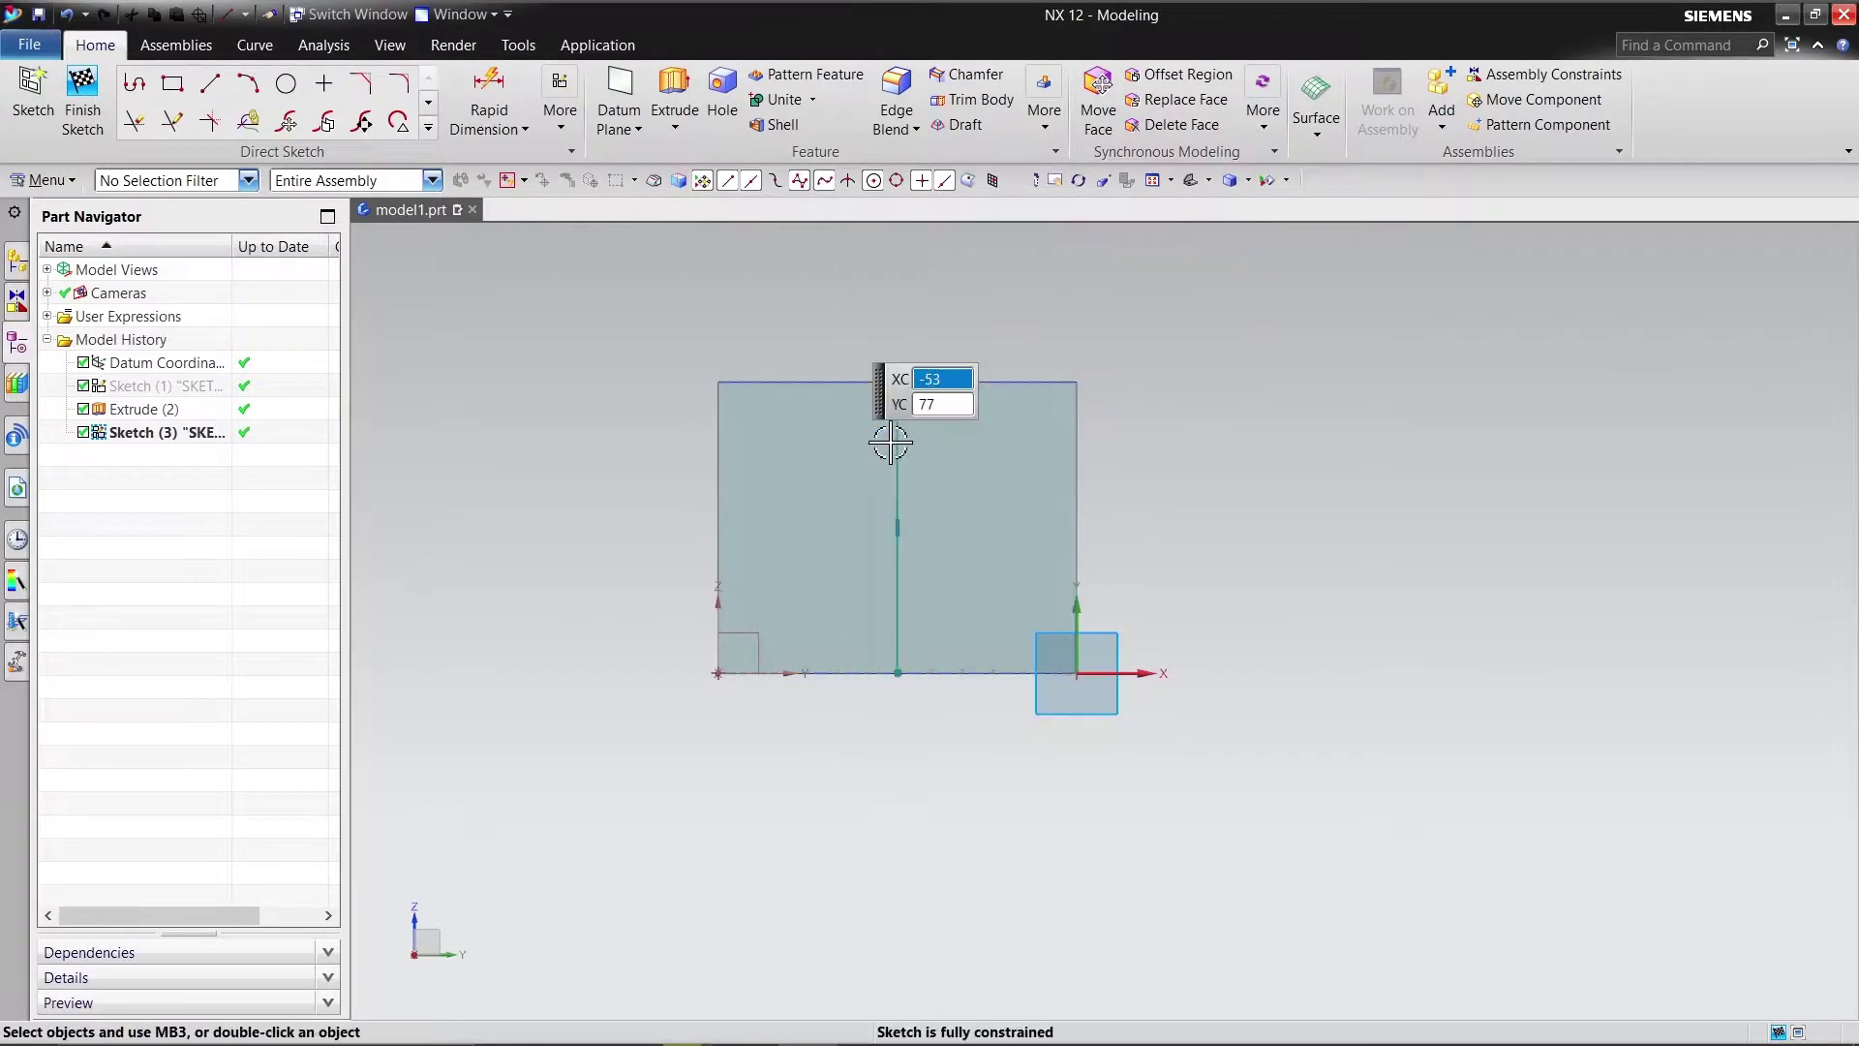
click(899, 392)
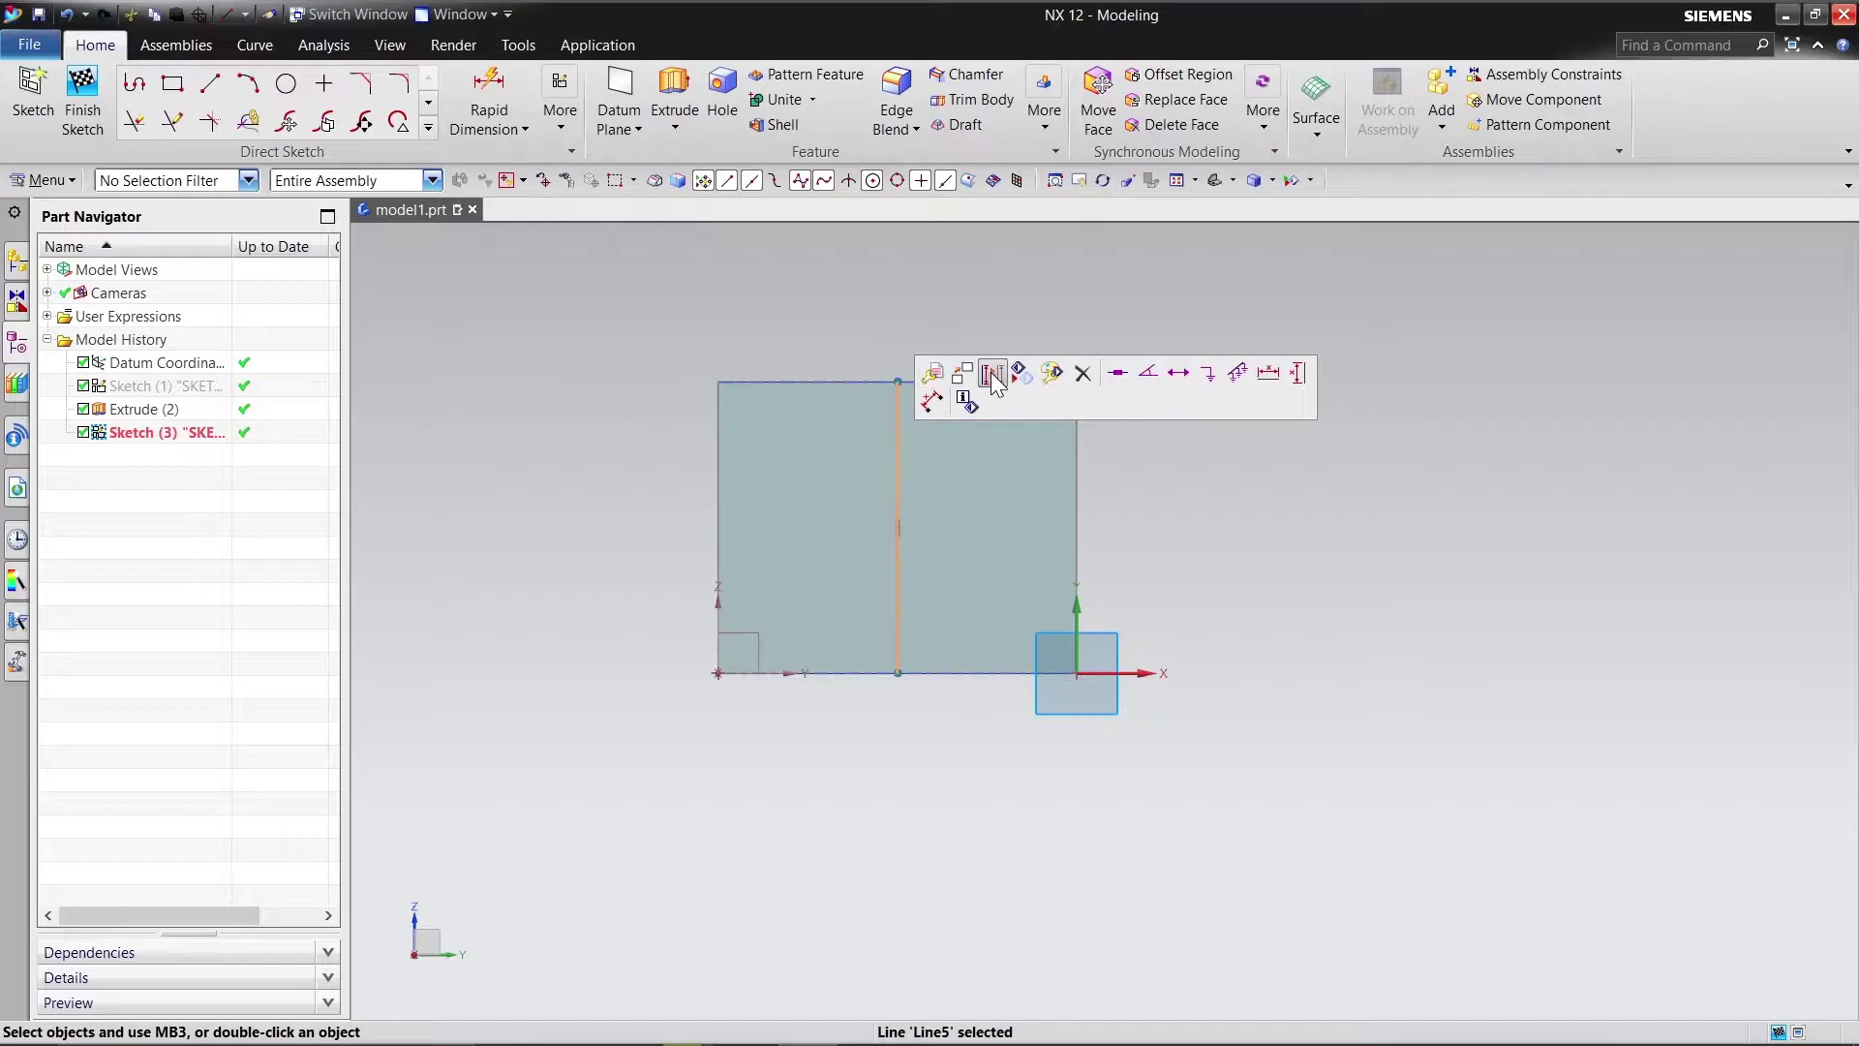
click(993, 375)
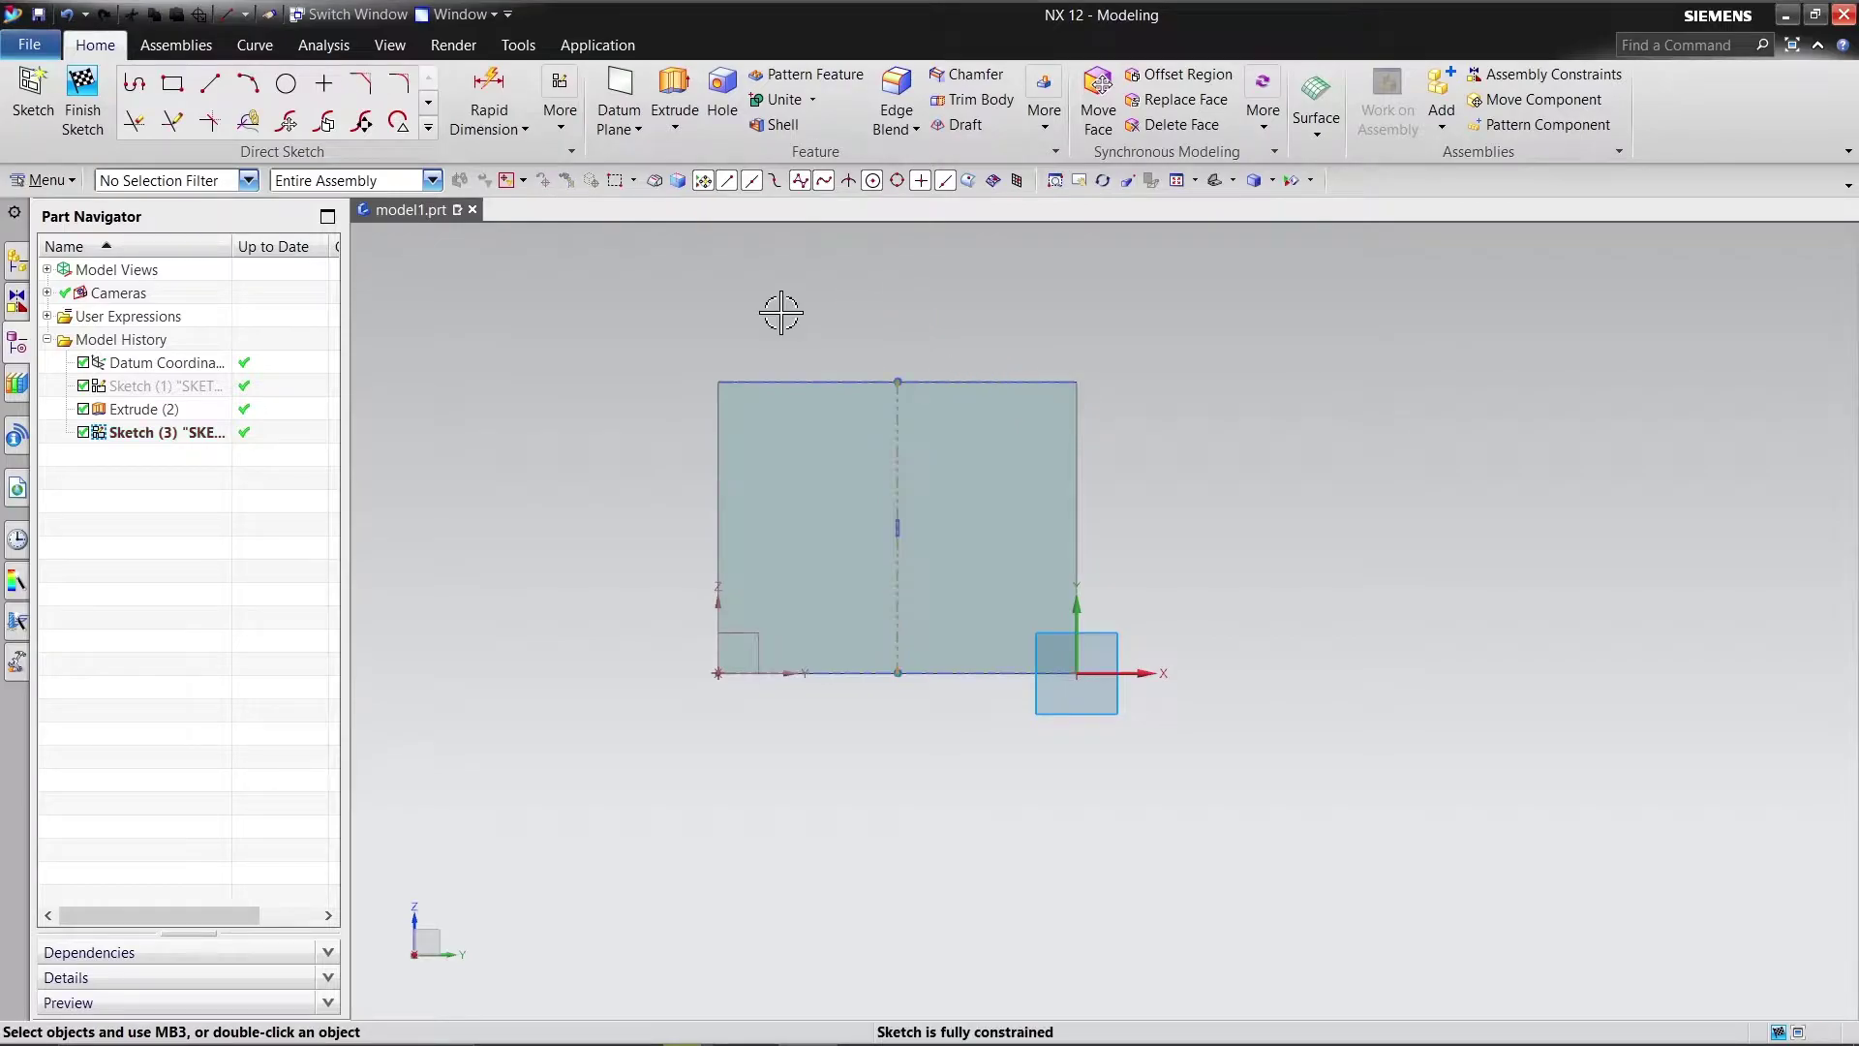
Step: Sketch a closed four-sided profile left of the centre line, with a 24 mm right side, a bottom about 19 mm wide and a sloped top
click(210, 87)
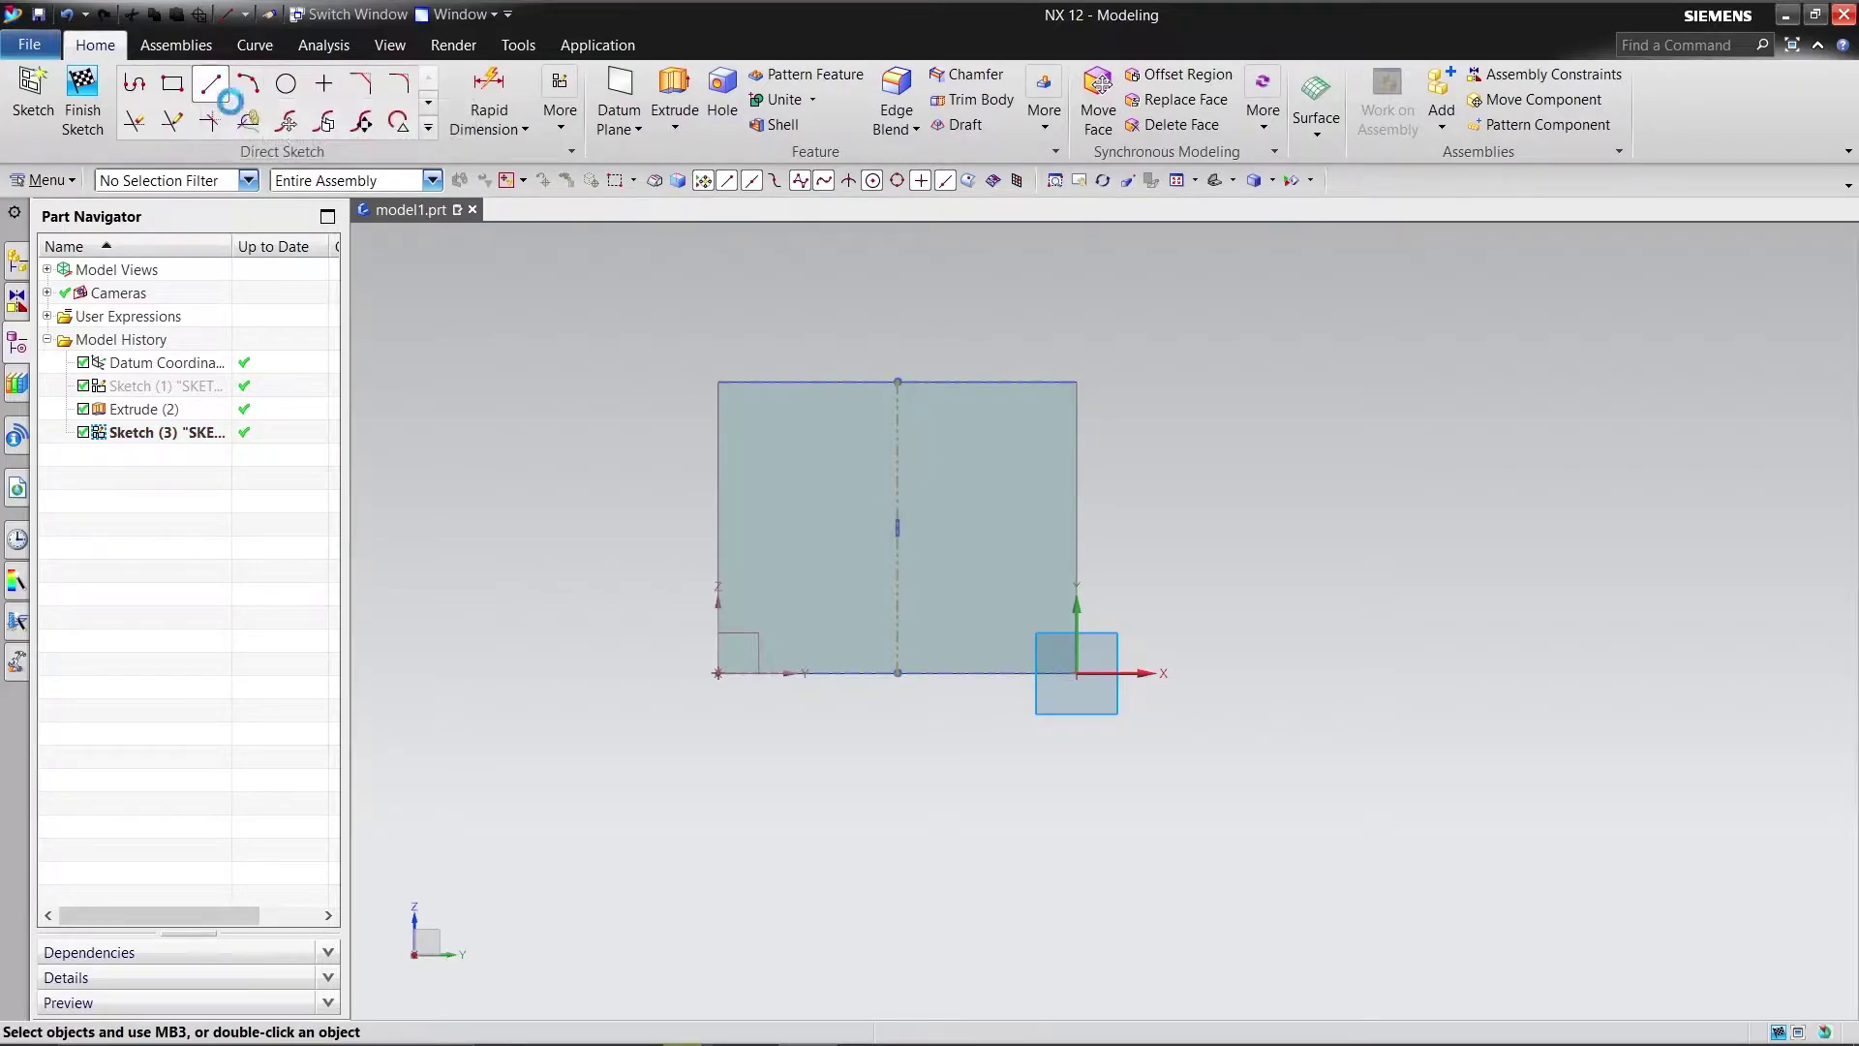
click(858, 492)
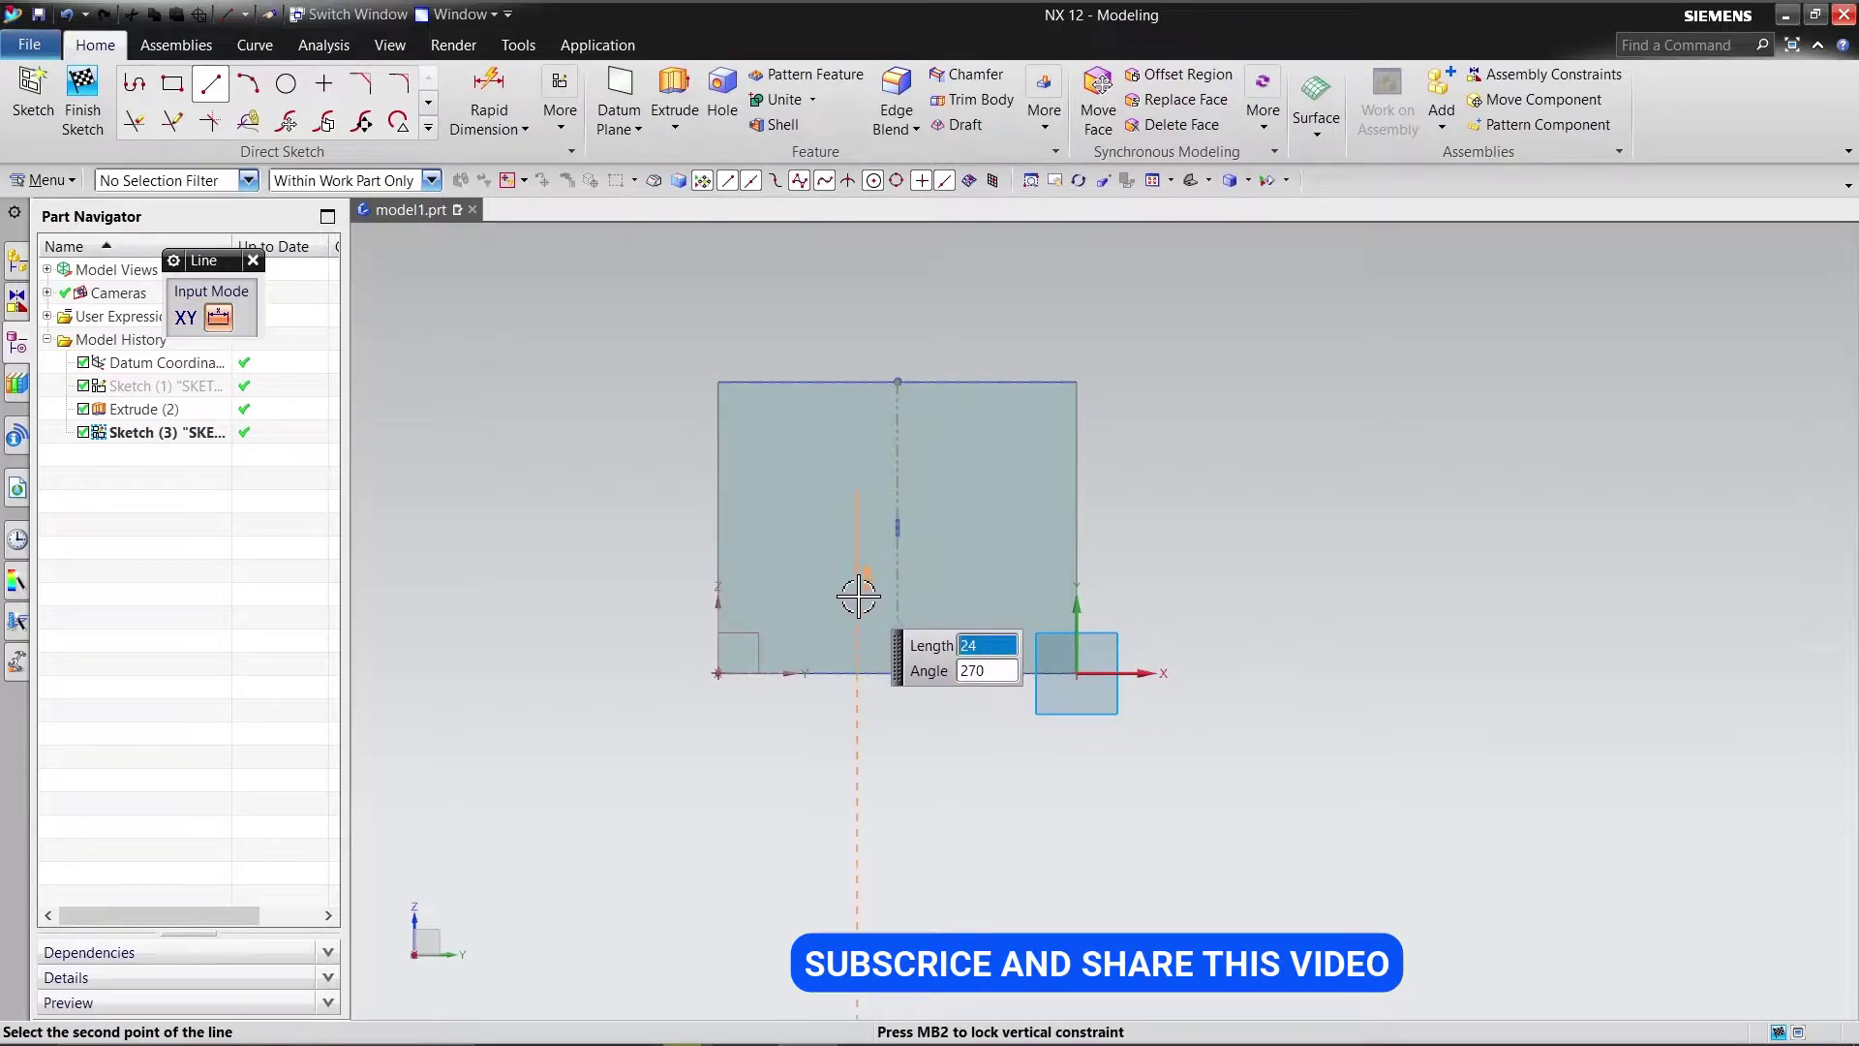
key(Return)
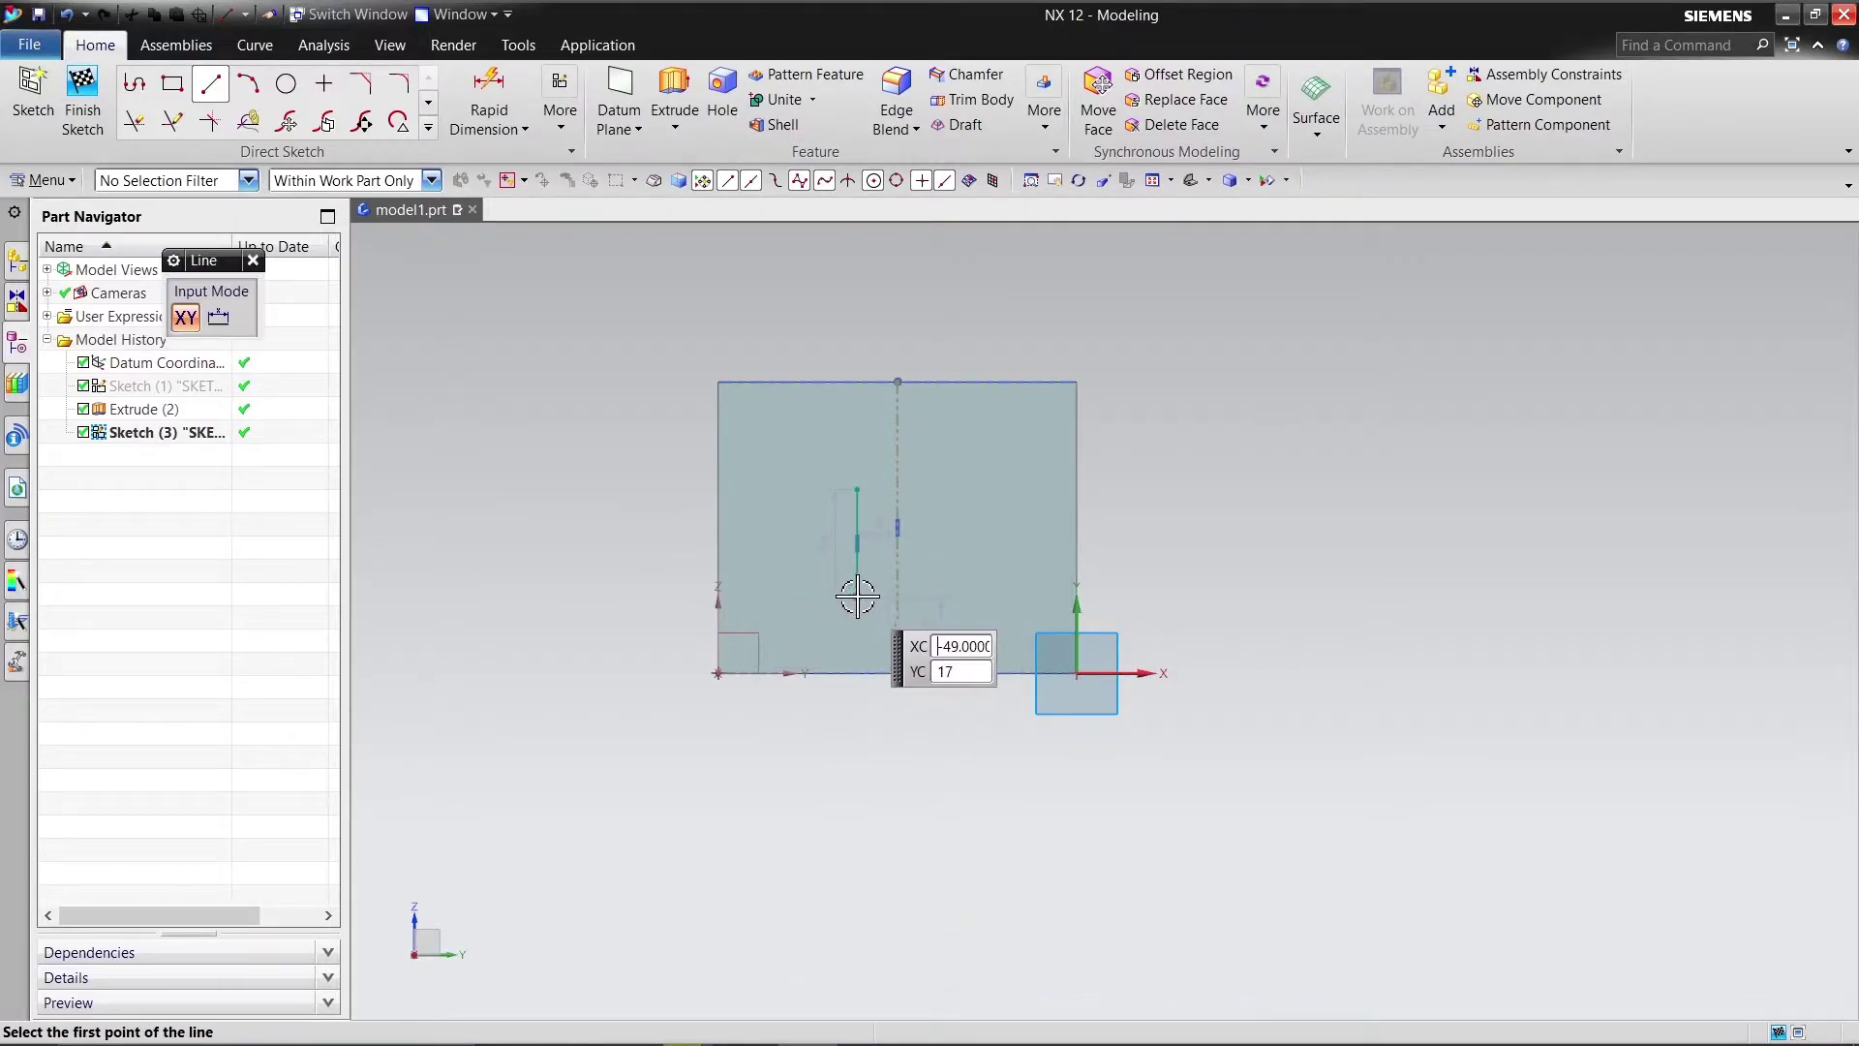
click(856, 596)
click(771, 597)
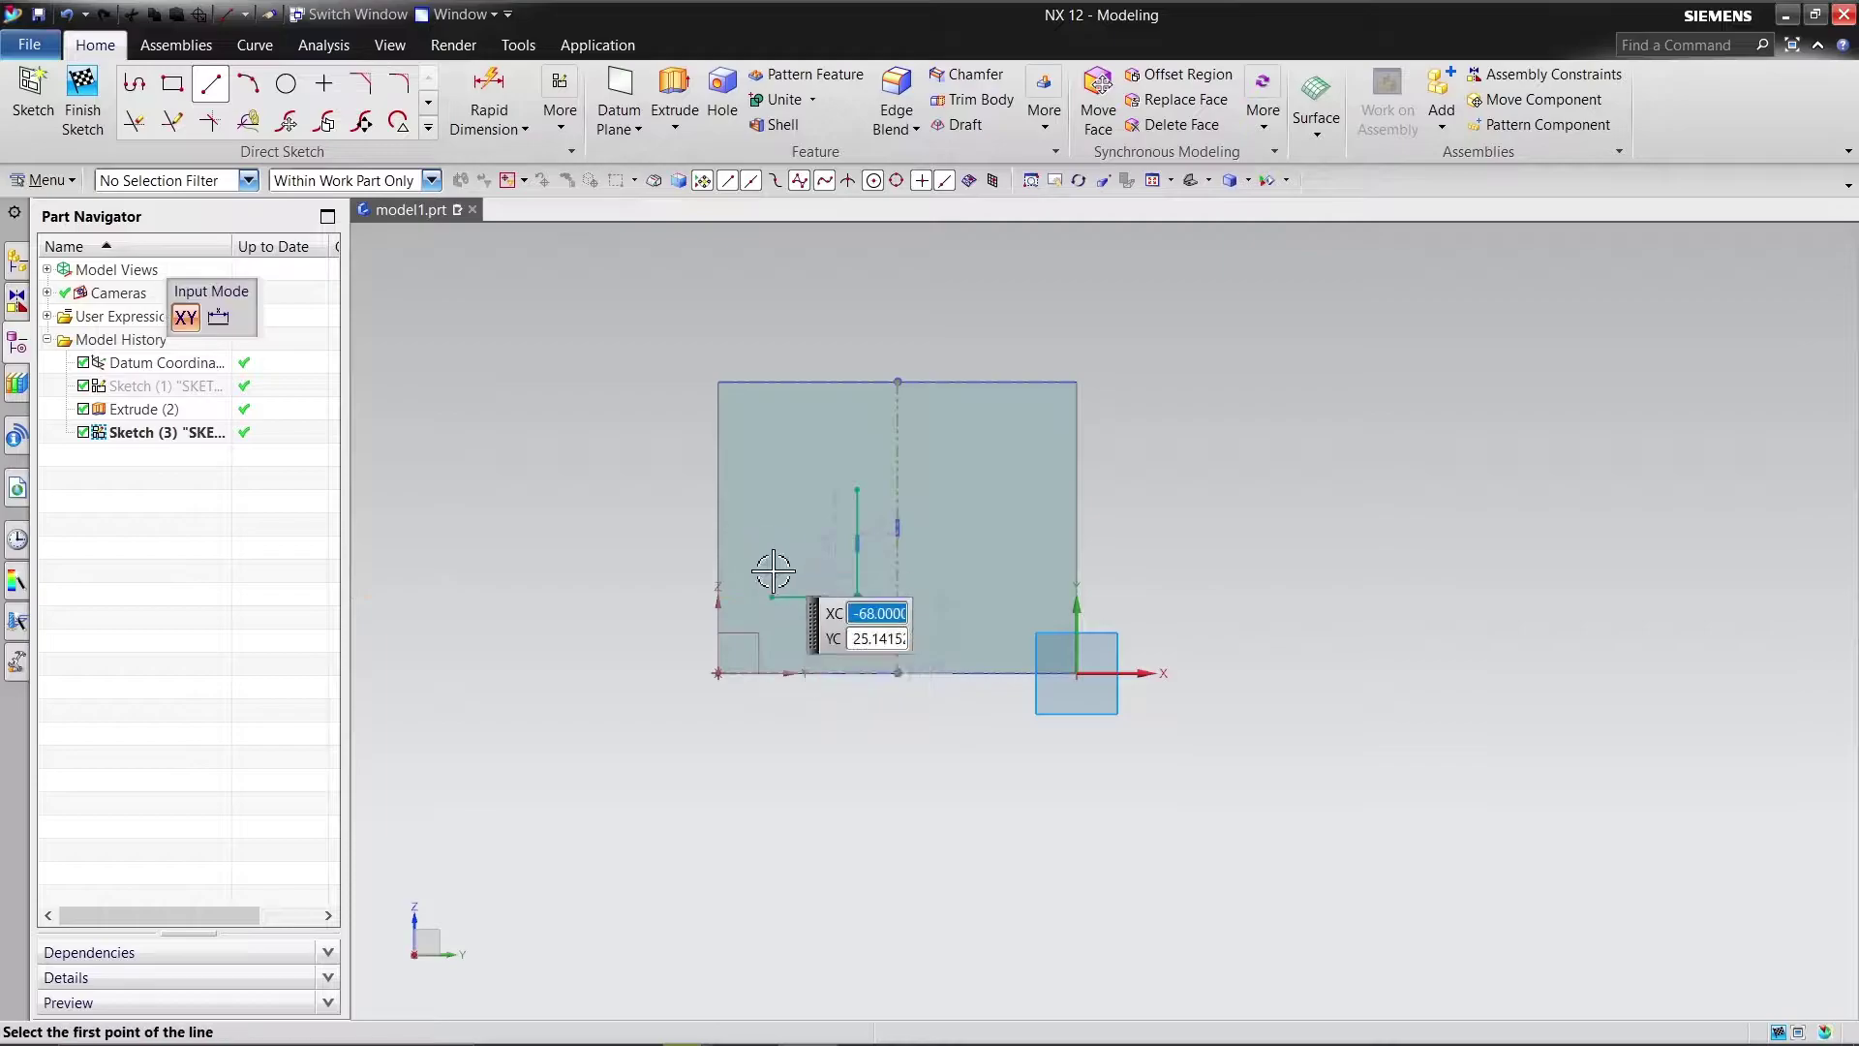
click(772, 597)
key(Return)
click(772, 417)
click(858, 489)
right_click(538, 356)
click(590, 408)
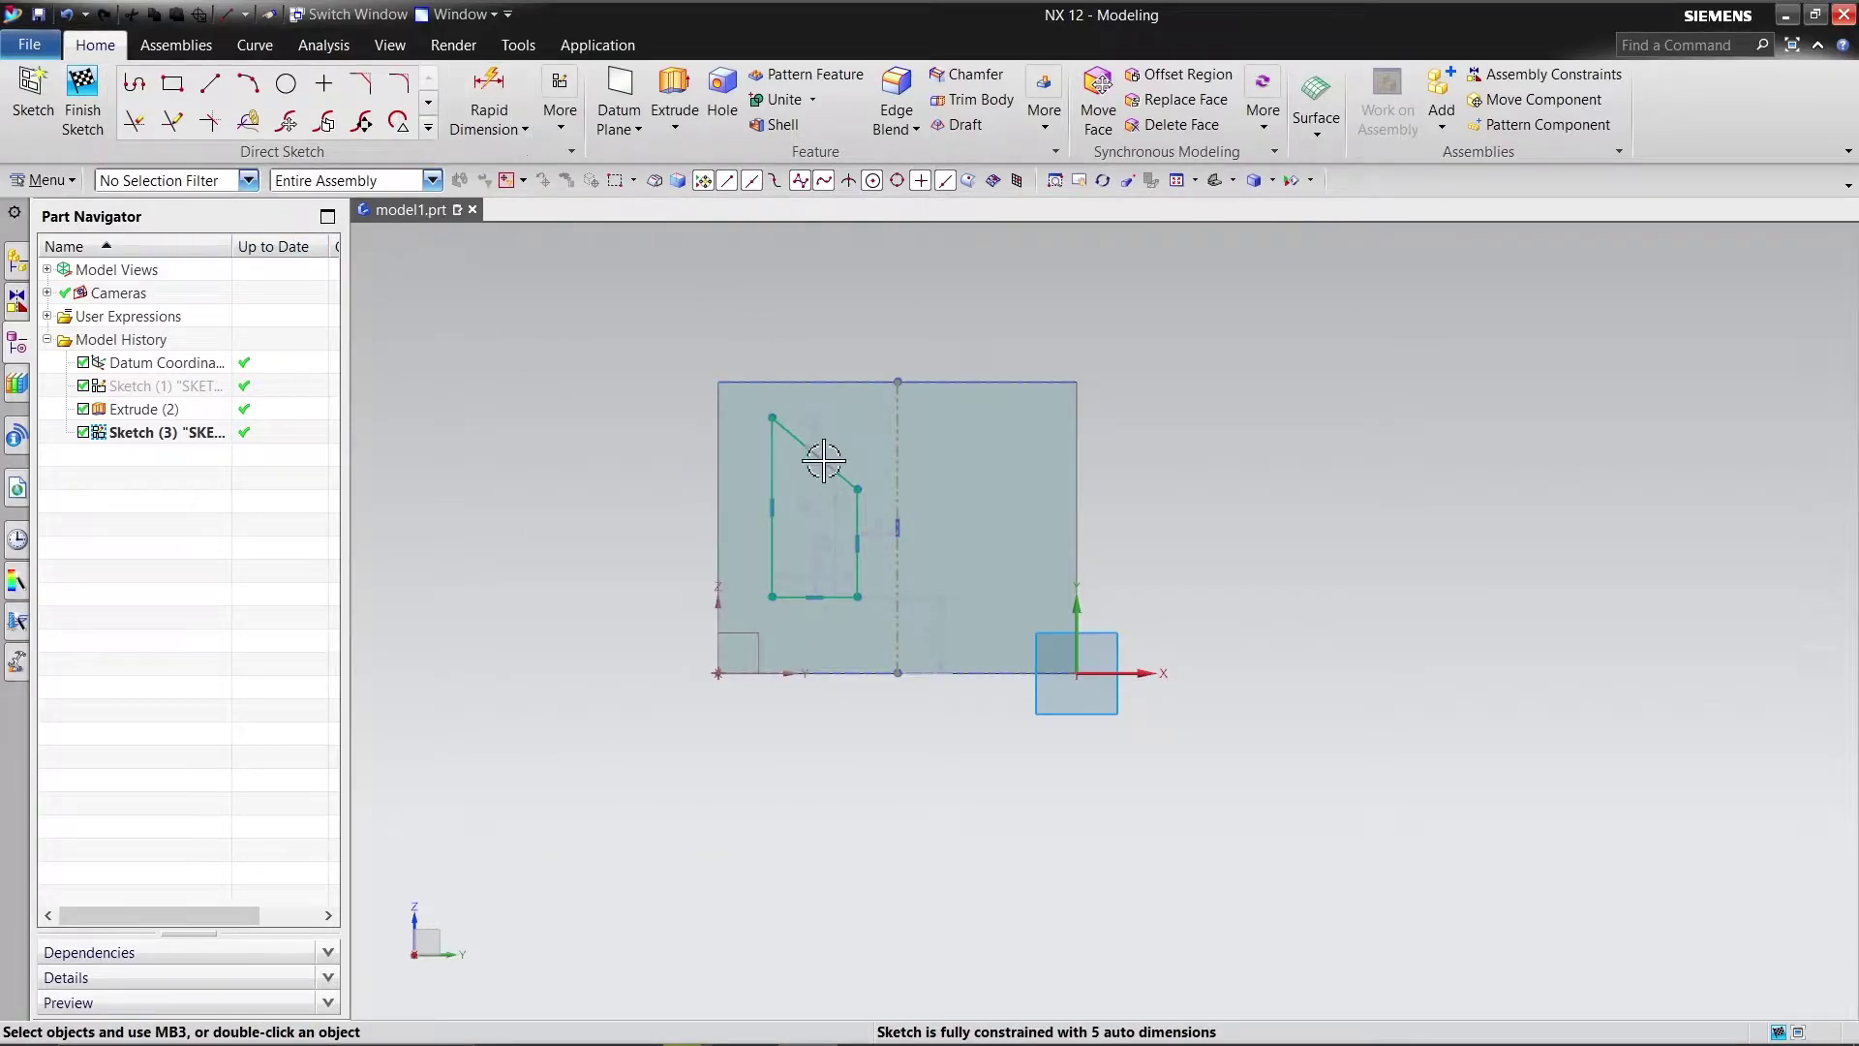
Step: Set the profile's distance from the centre line to 5 mm and from the block's bottom edge to 10 mm
double_click(877, 521)
text(5)
key(Return)
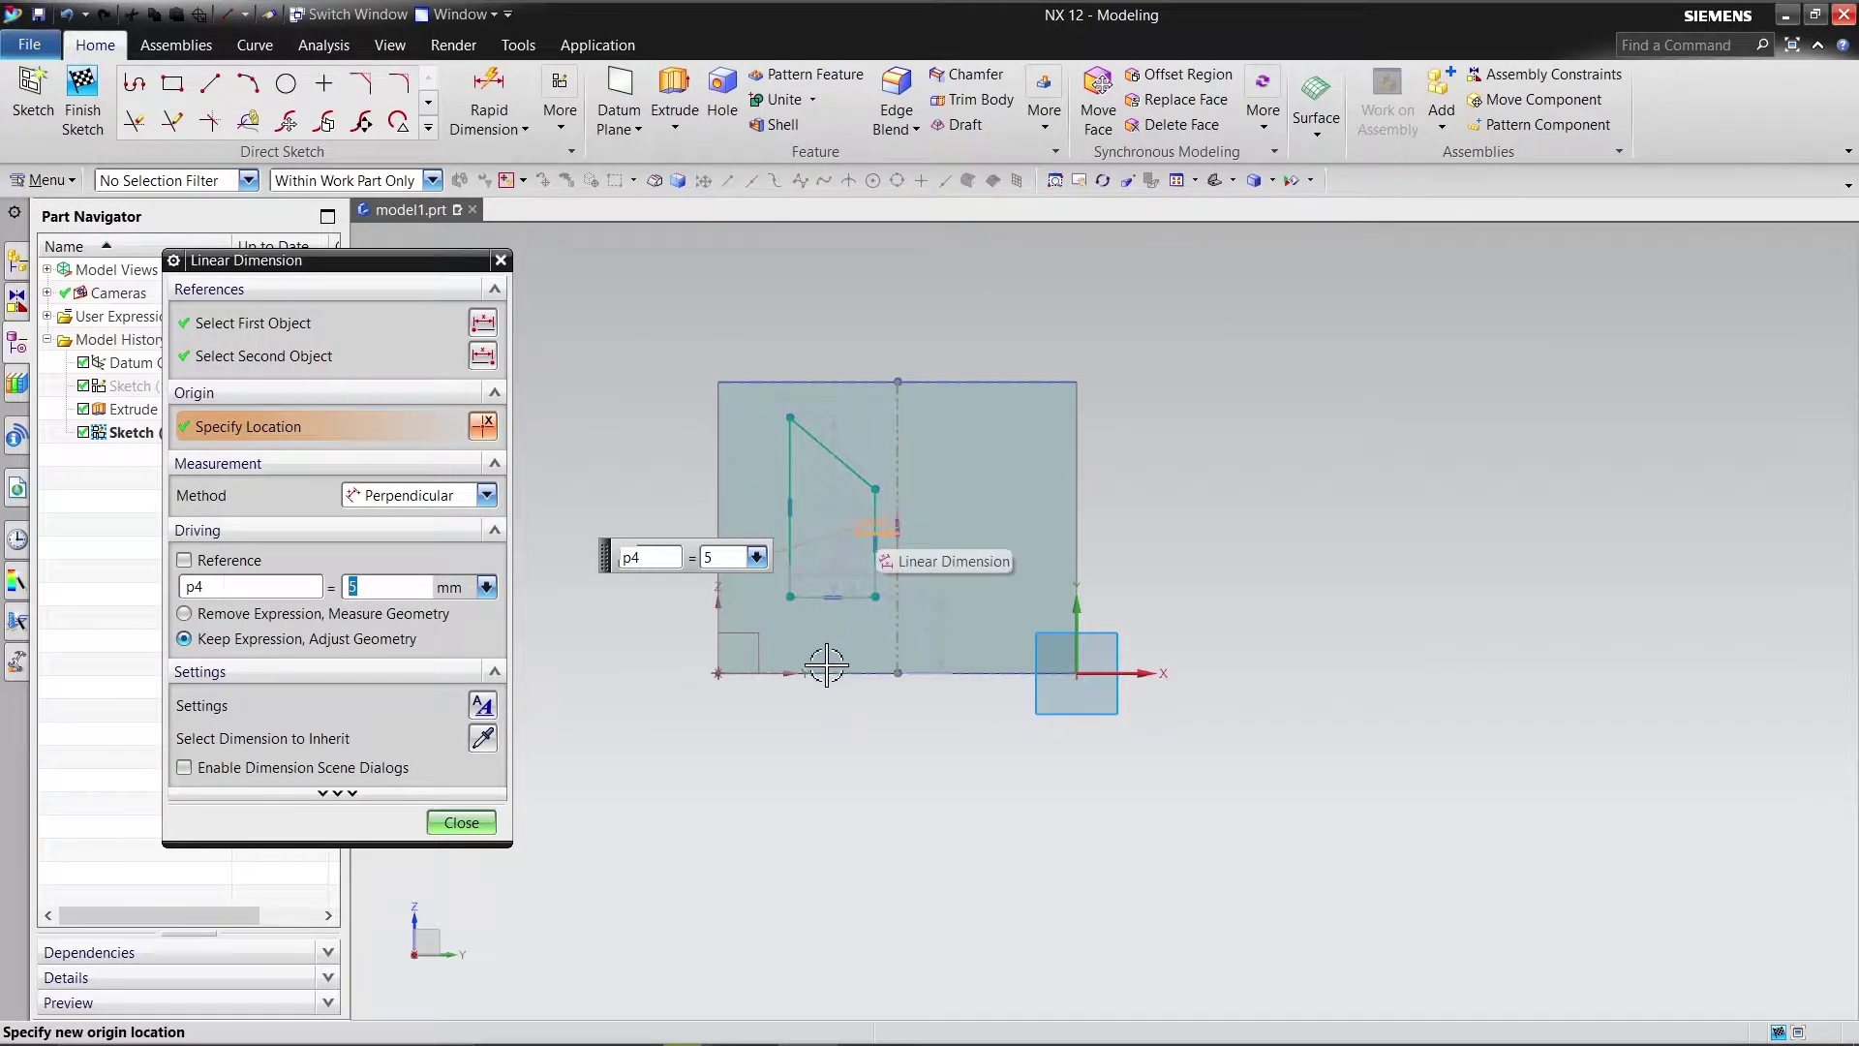
double_click(940, 641)
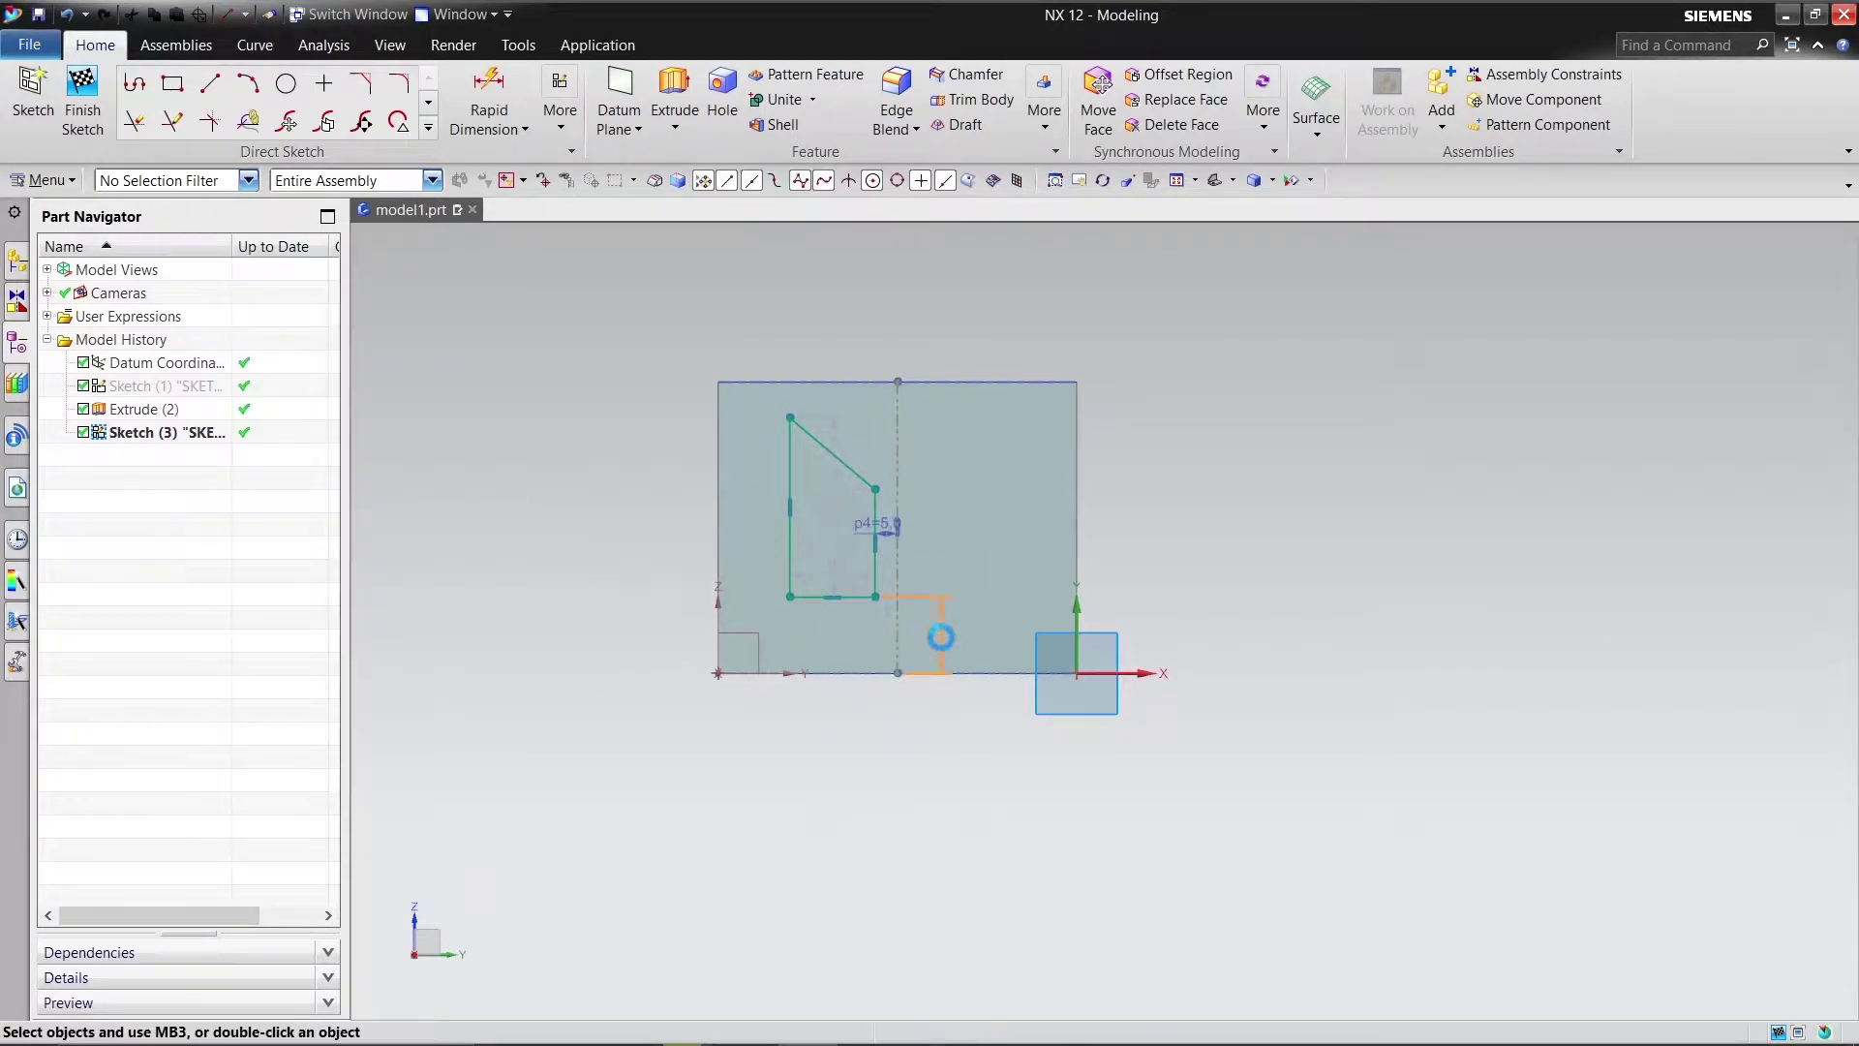
text(10)
key(Return)
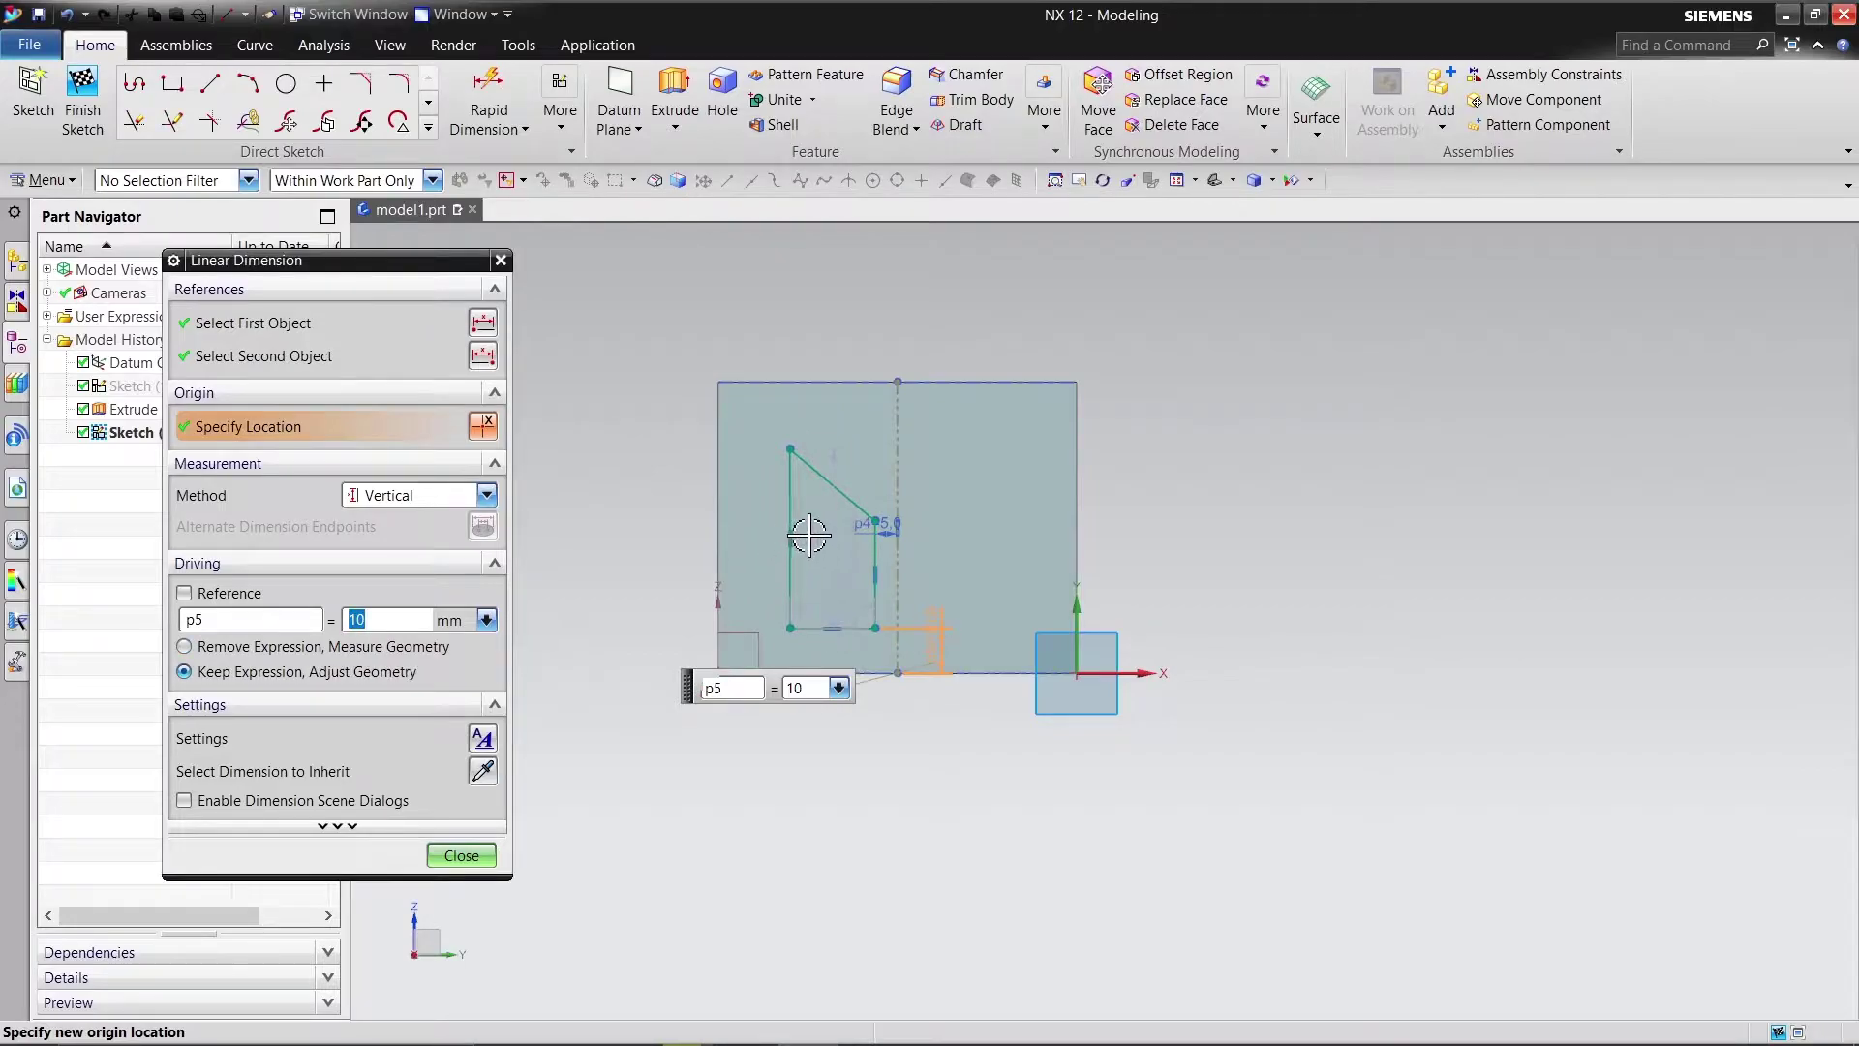
Step: Set the profile's left side to 35 mm and dimension the angle between its sloped top and the centre line as 45 degrees
double_click(817, 533)
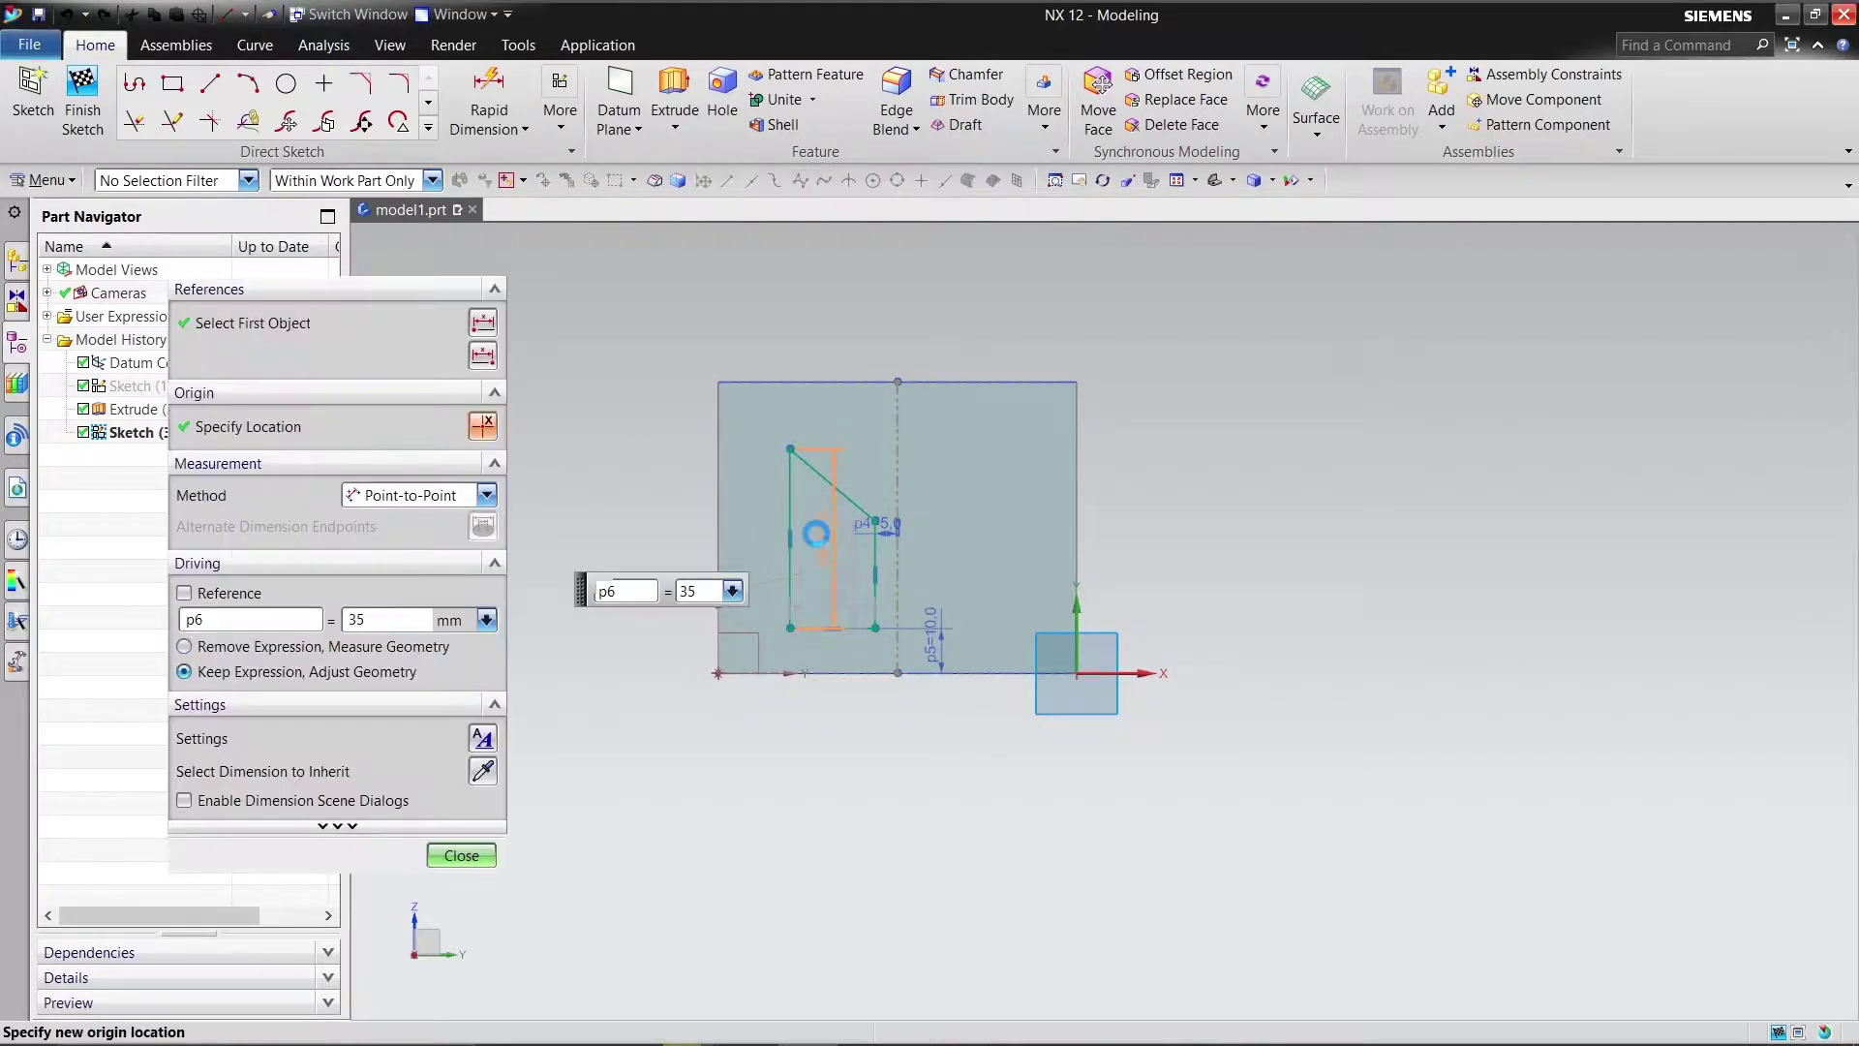
click(463, 855)
click(489, 97)
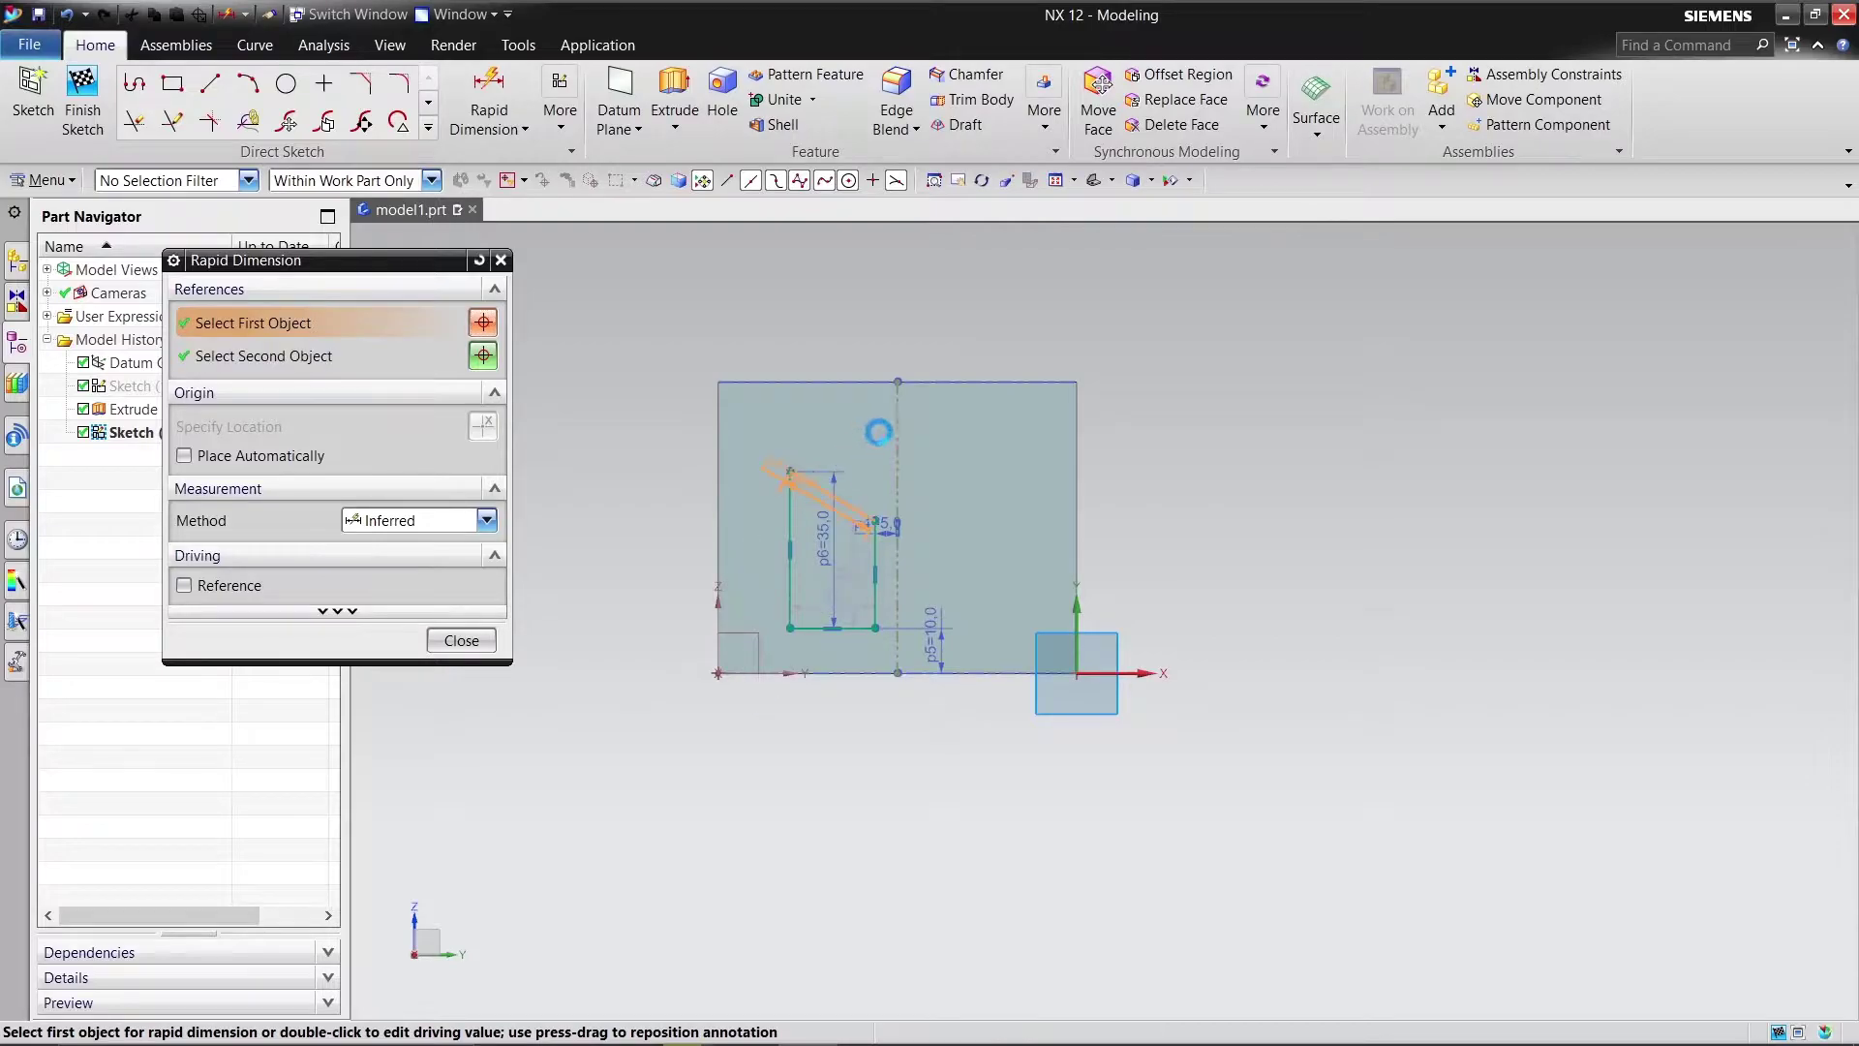
click(895, 426)
click(895, 423)
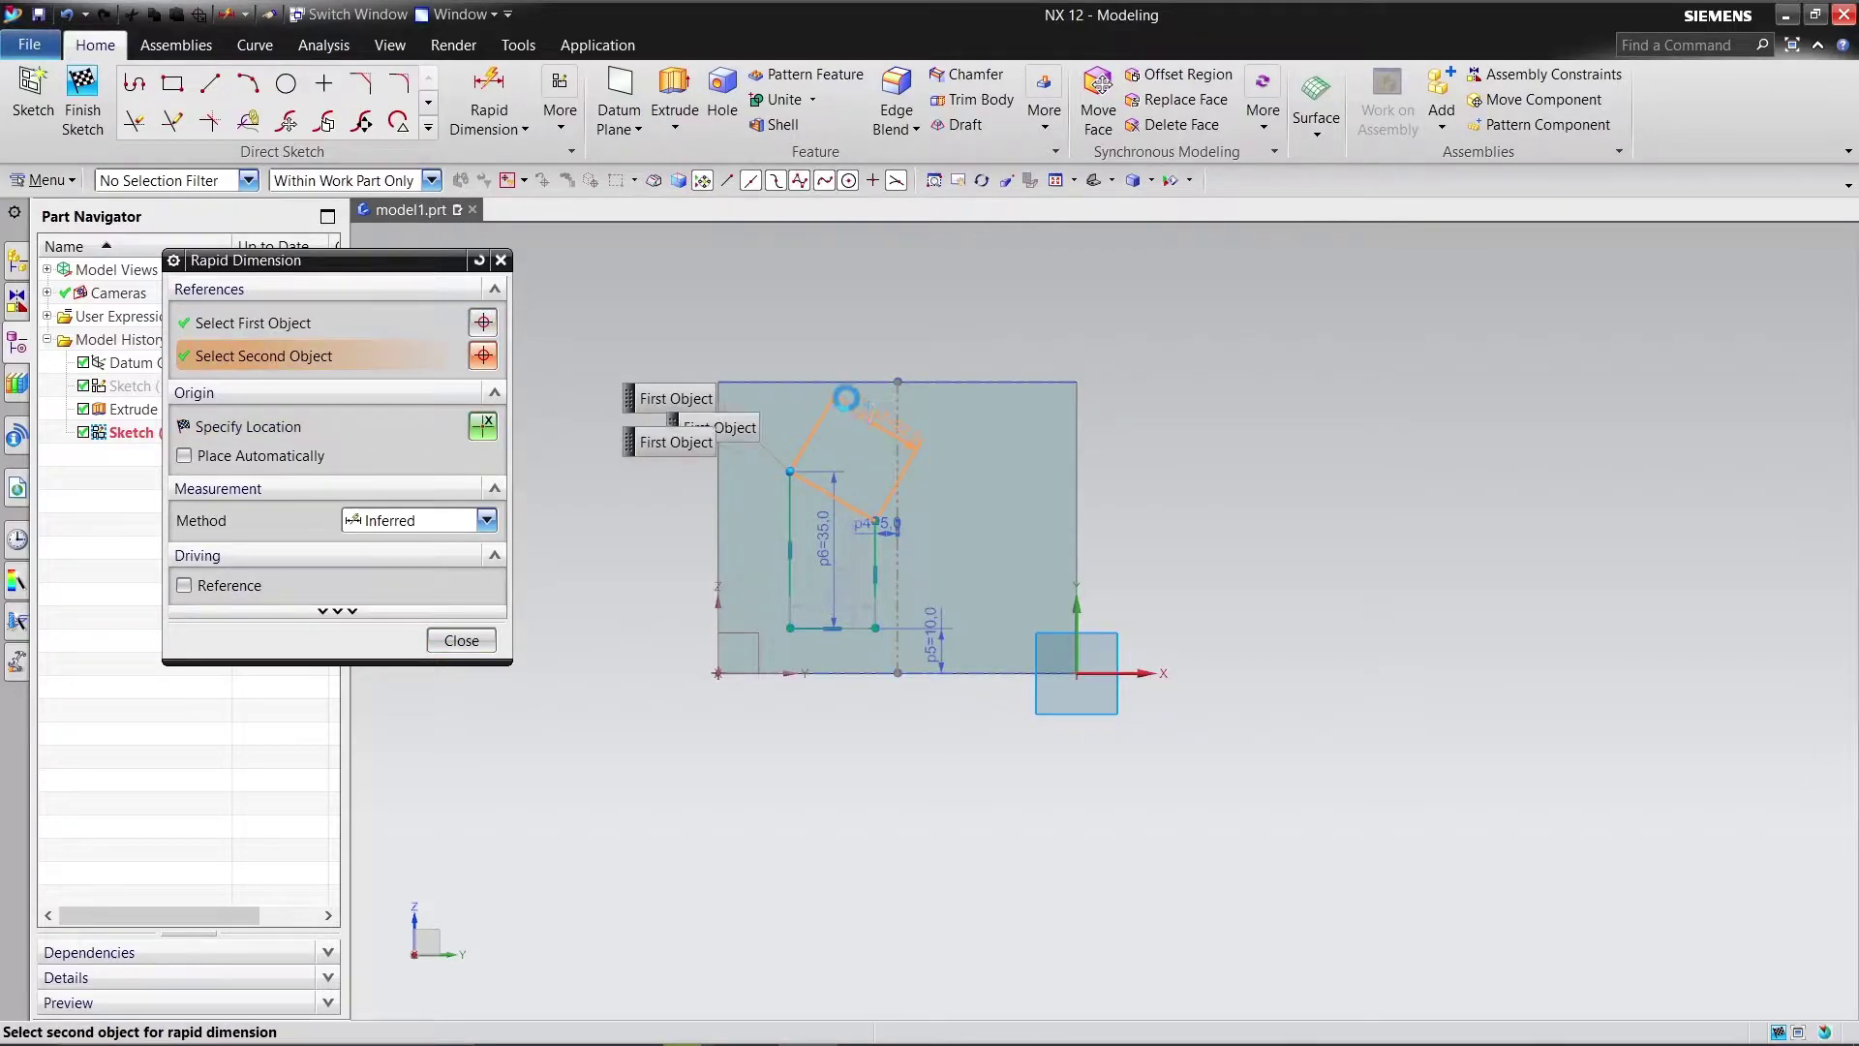
click(799, 337)
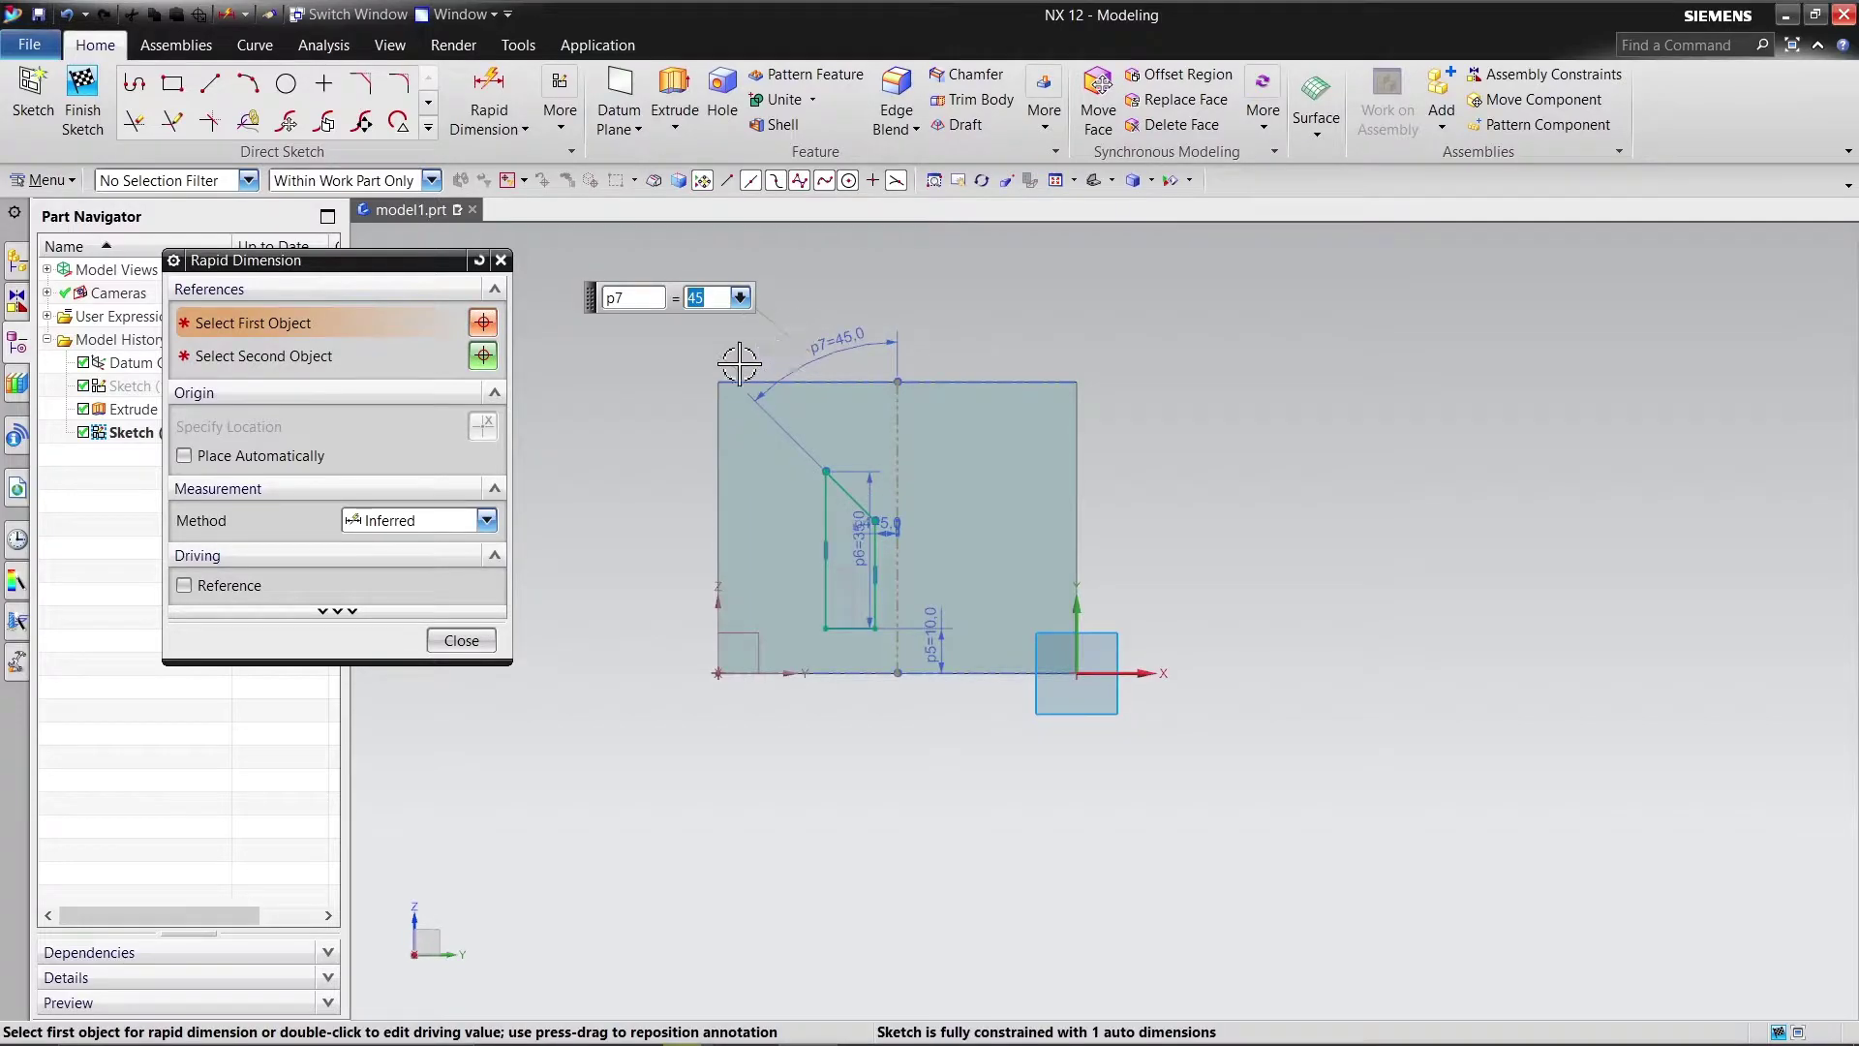
click(462, 641)
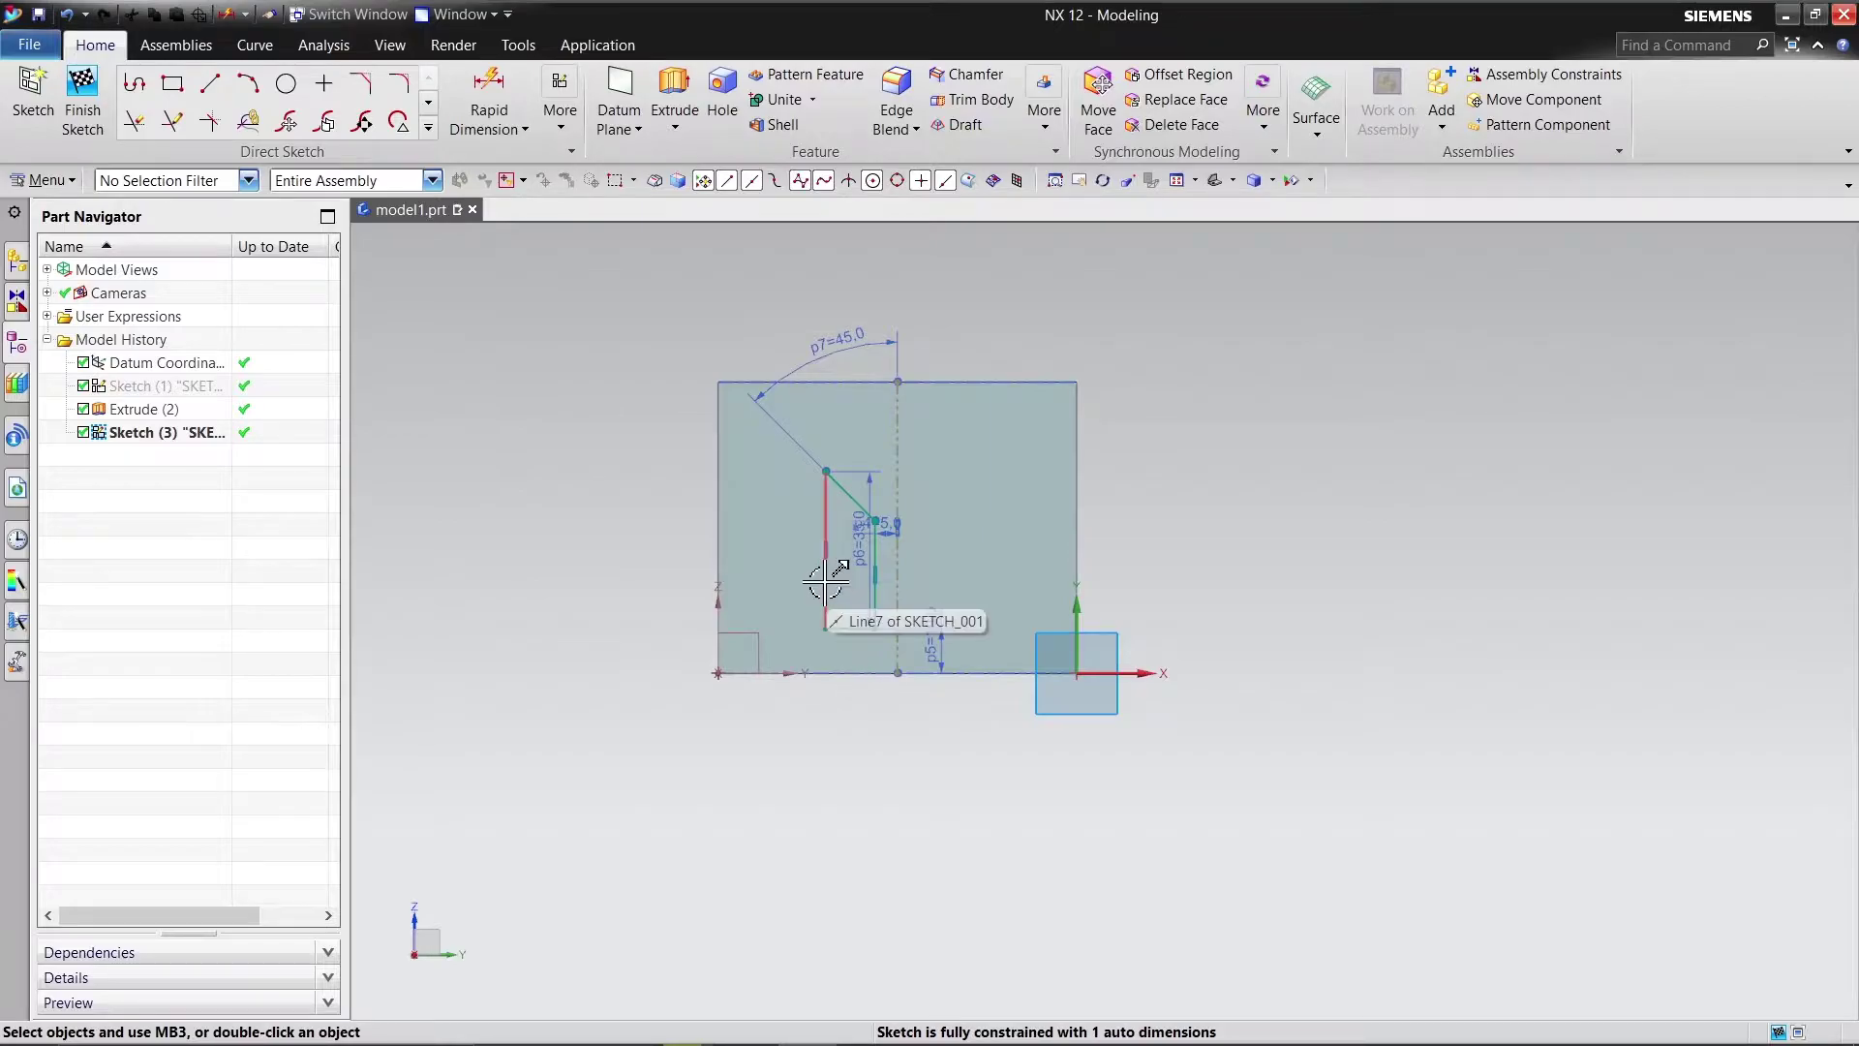
Step: Dimension the width between the profile's two vertical sides, set it to 25 mm and finish the sketch
click(489, 100)
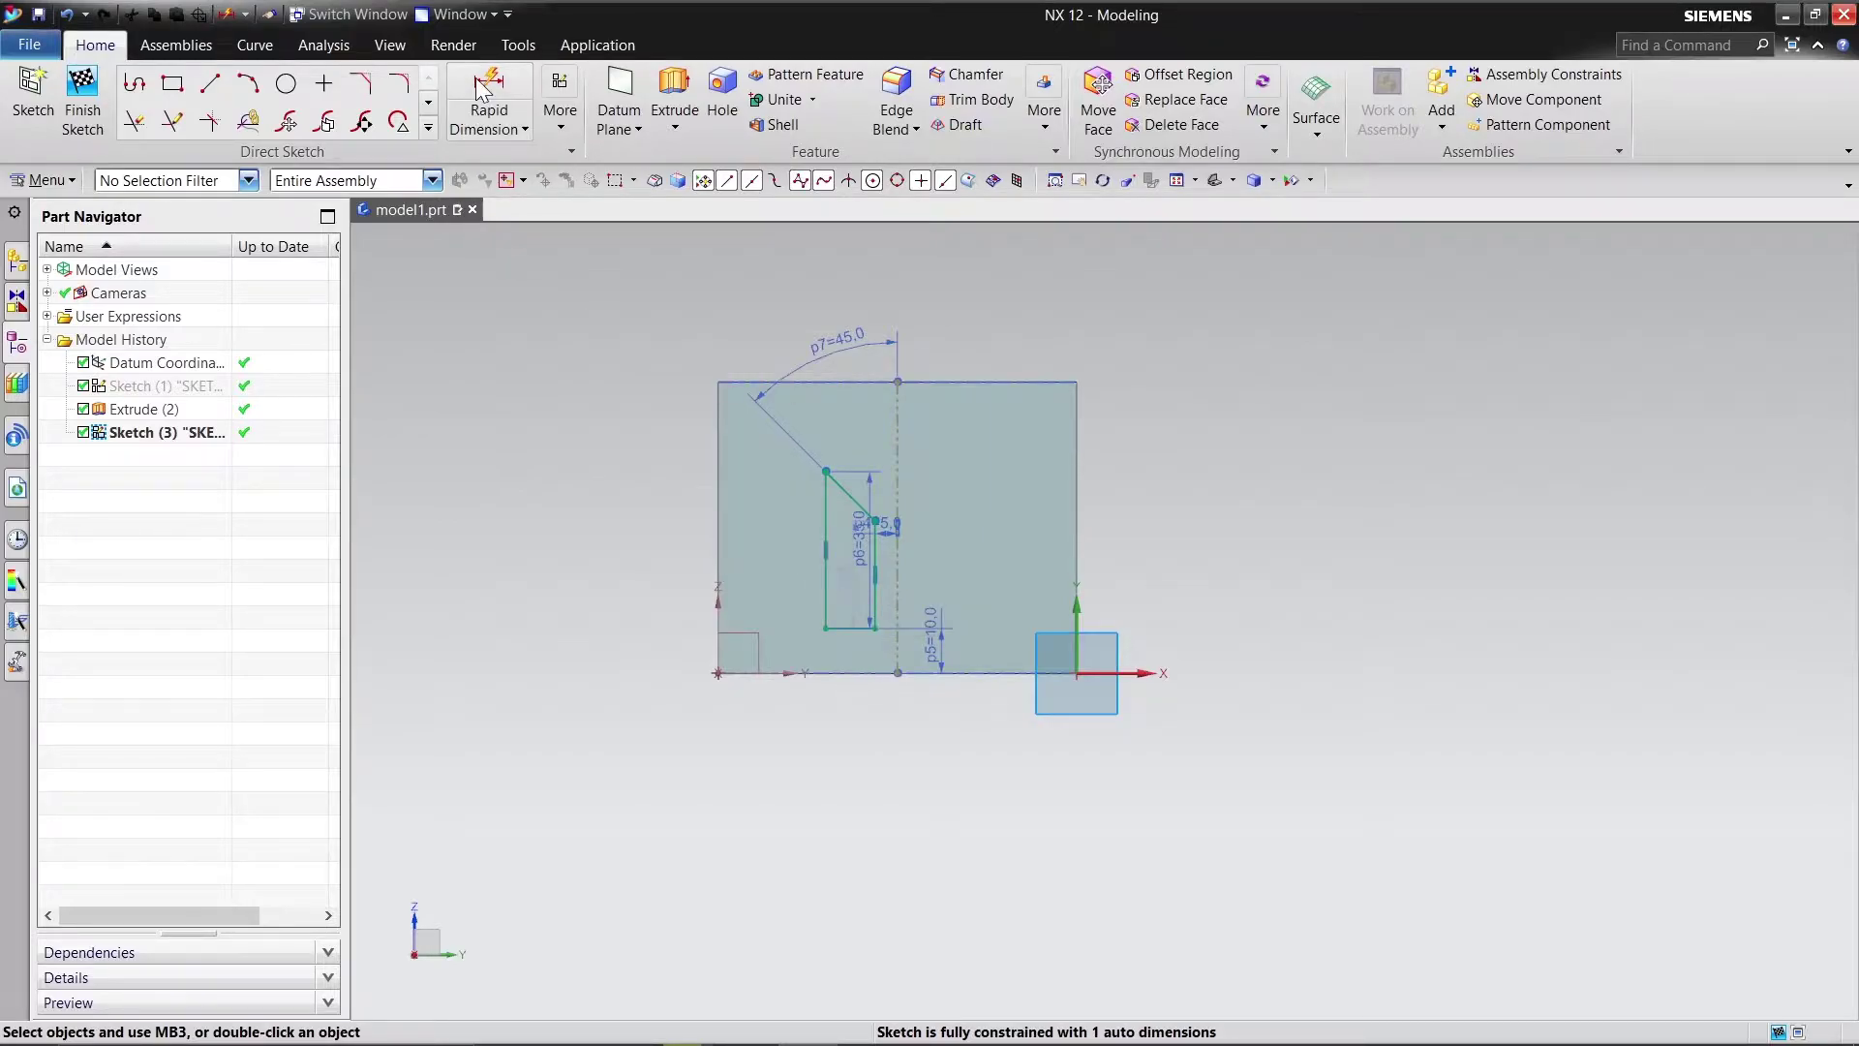
click(828, 608)
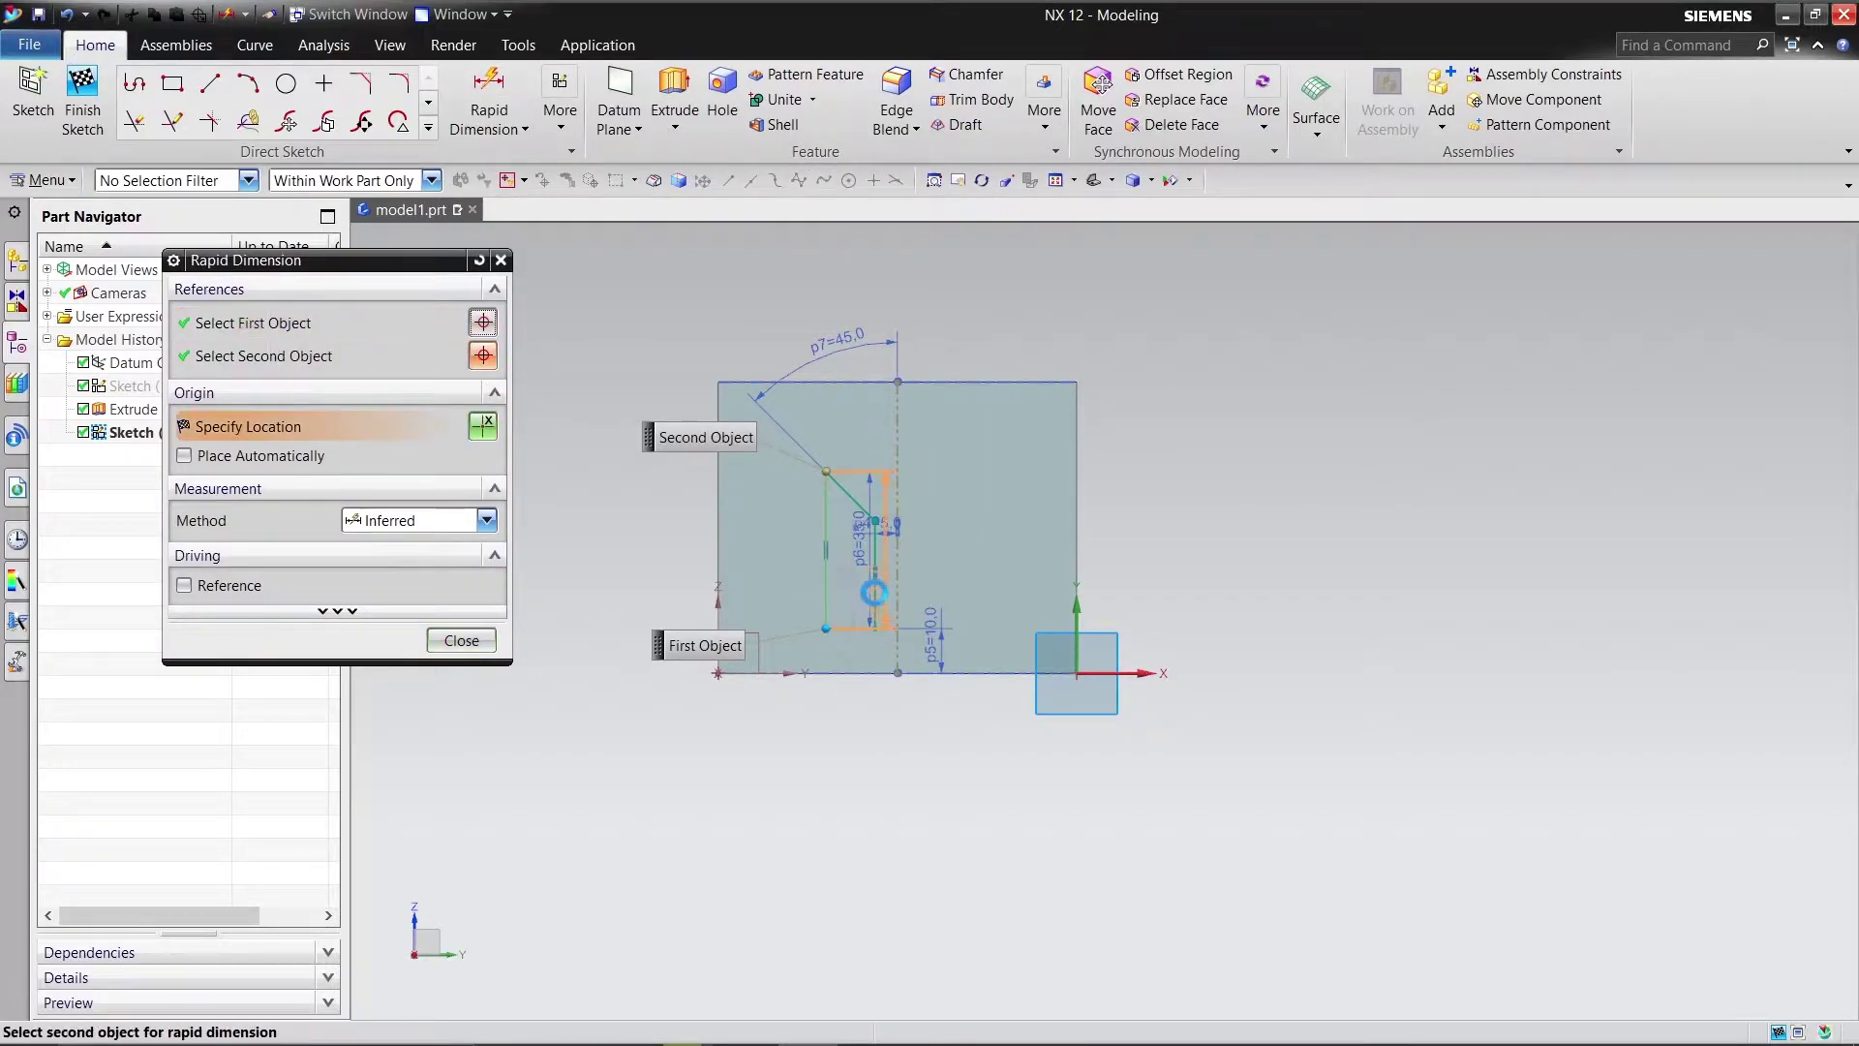
scroll(865, 591, up, 1)
scroll(865, 591, up, 2)
click(877, 571)
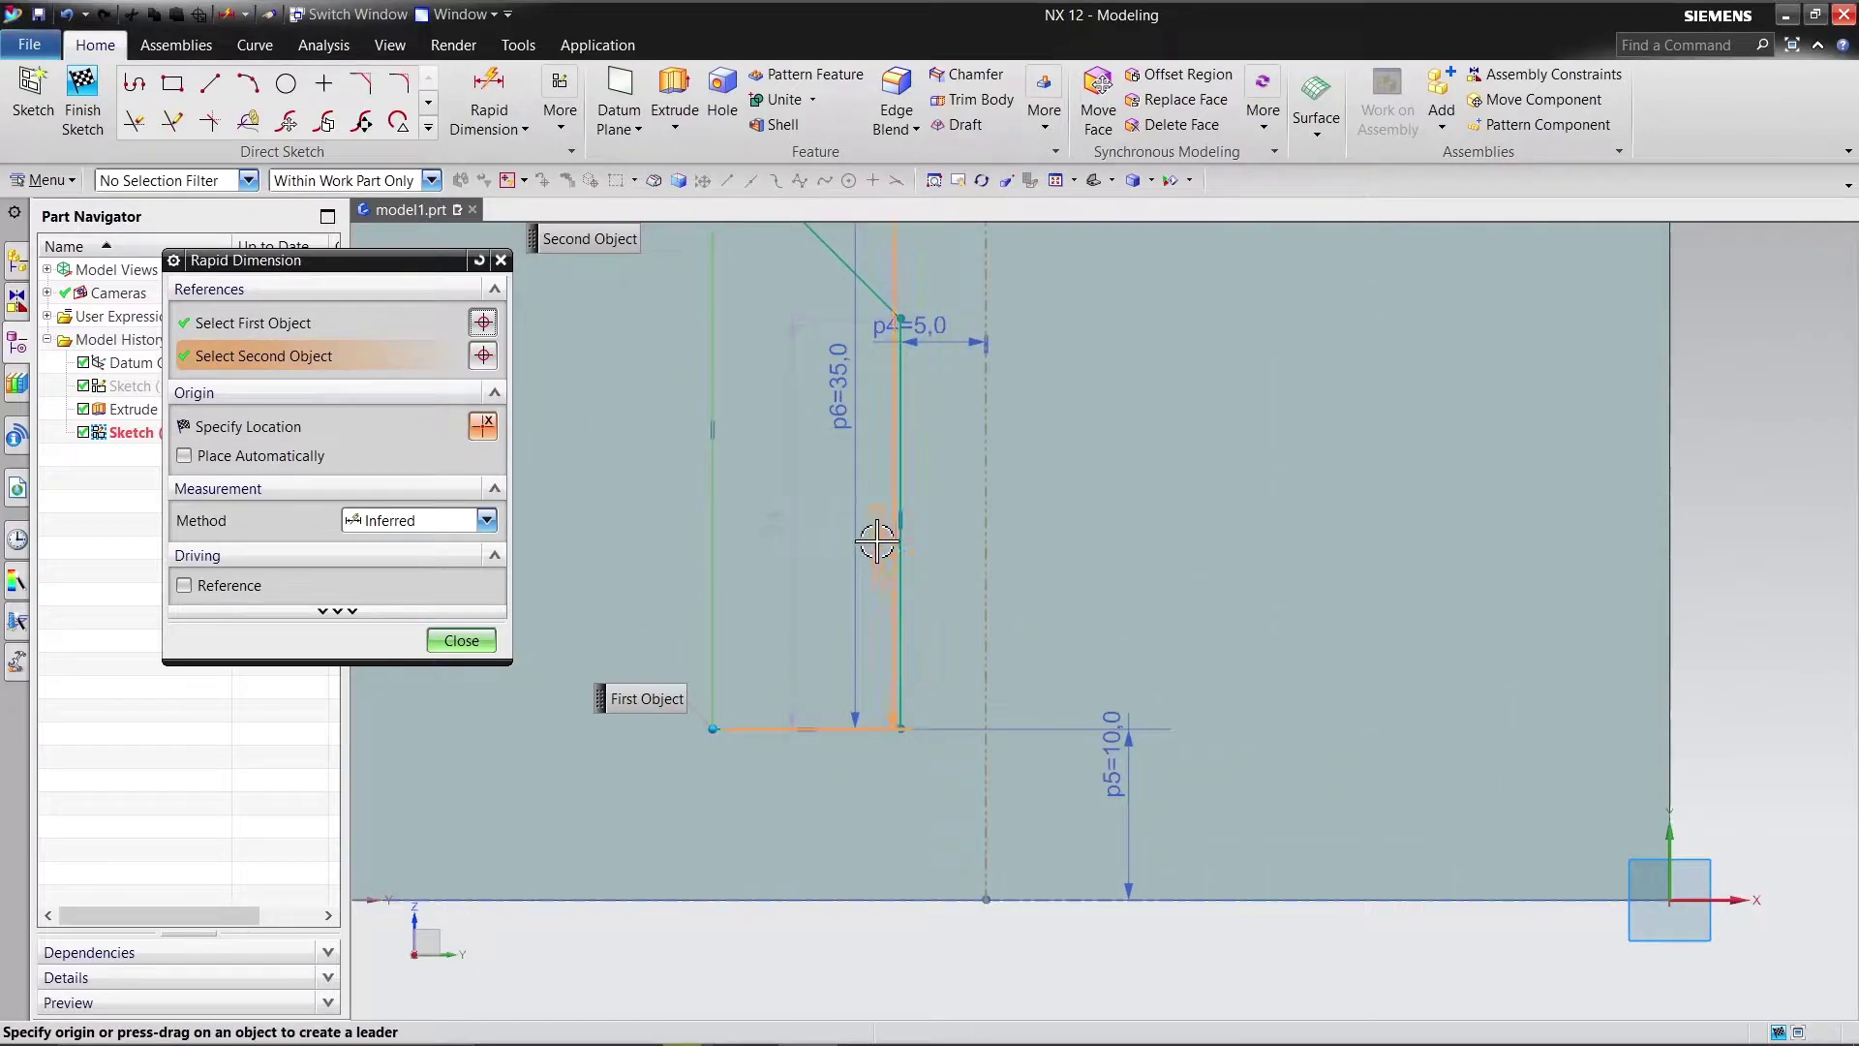
click(898, 463)
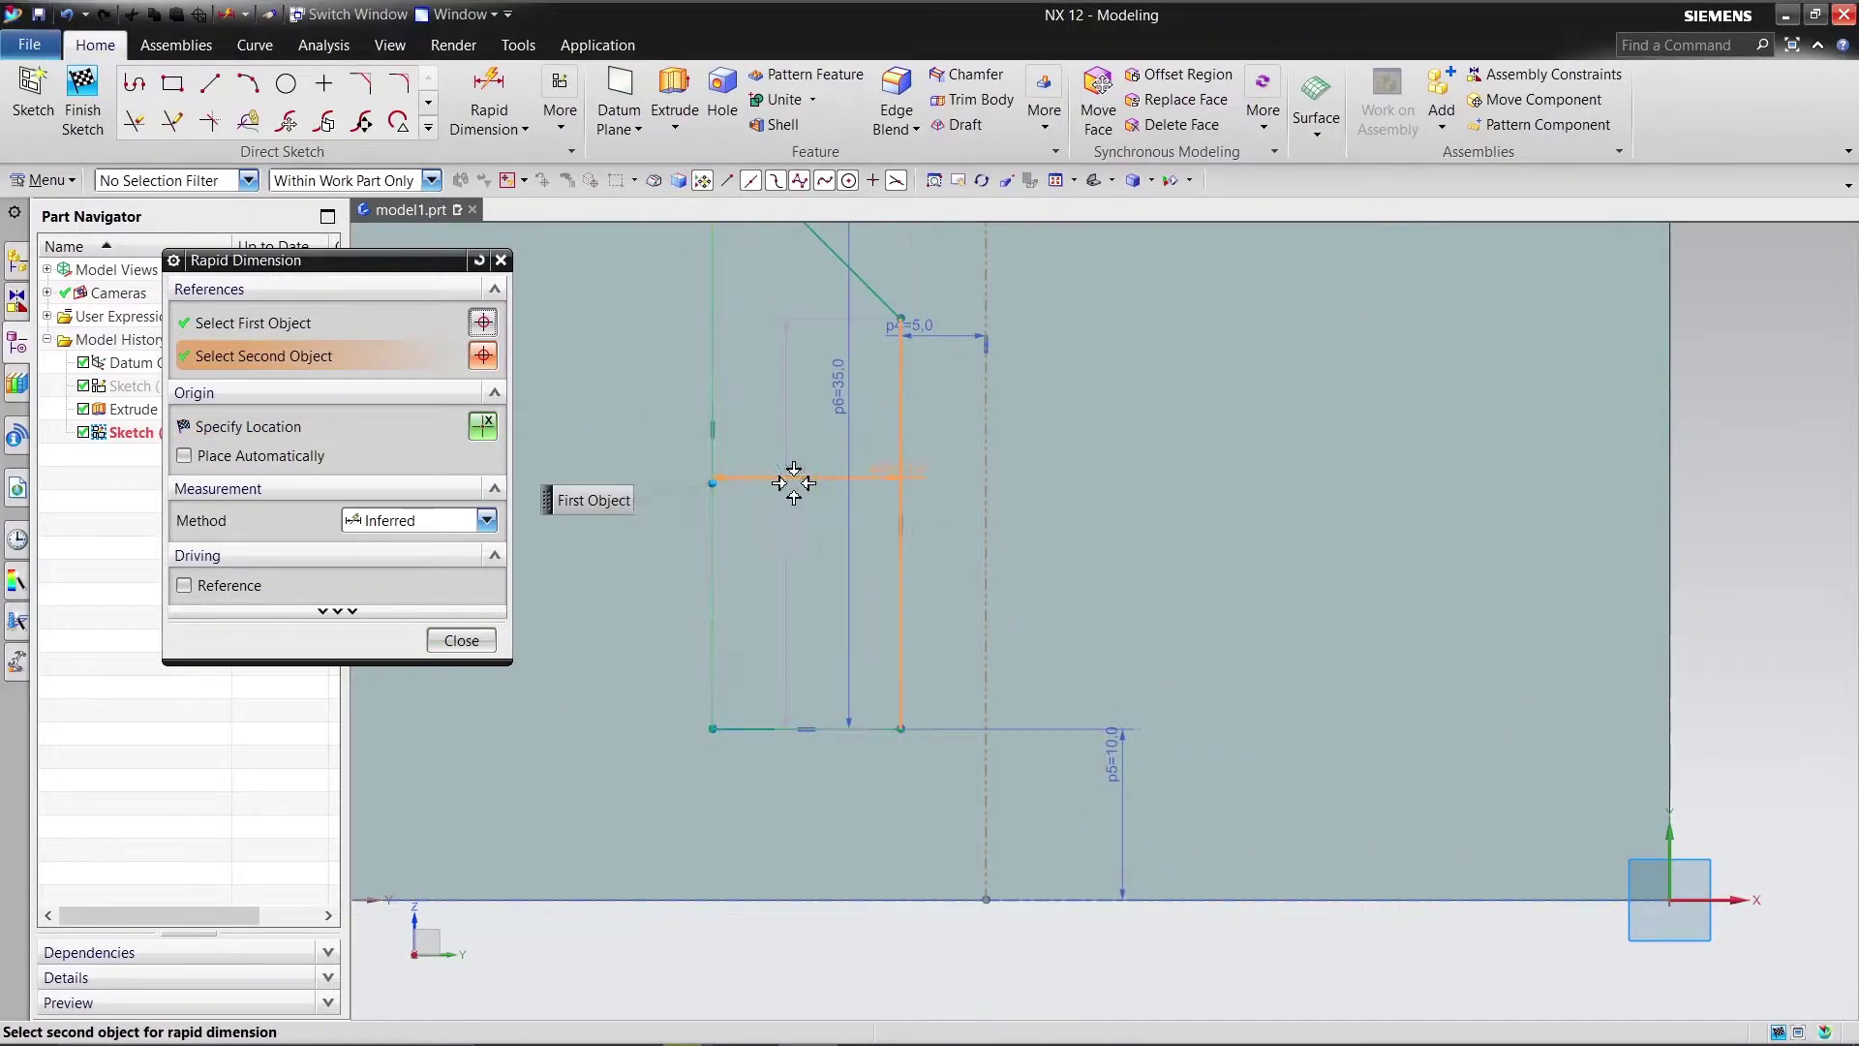
click(794, 483)
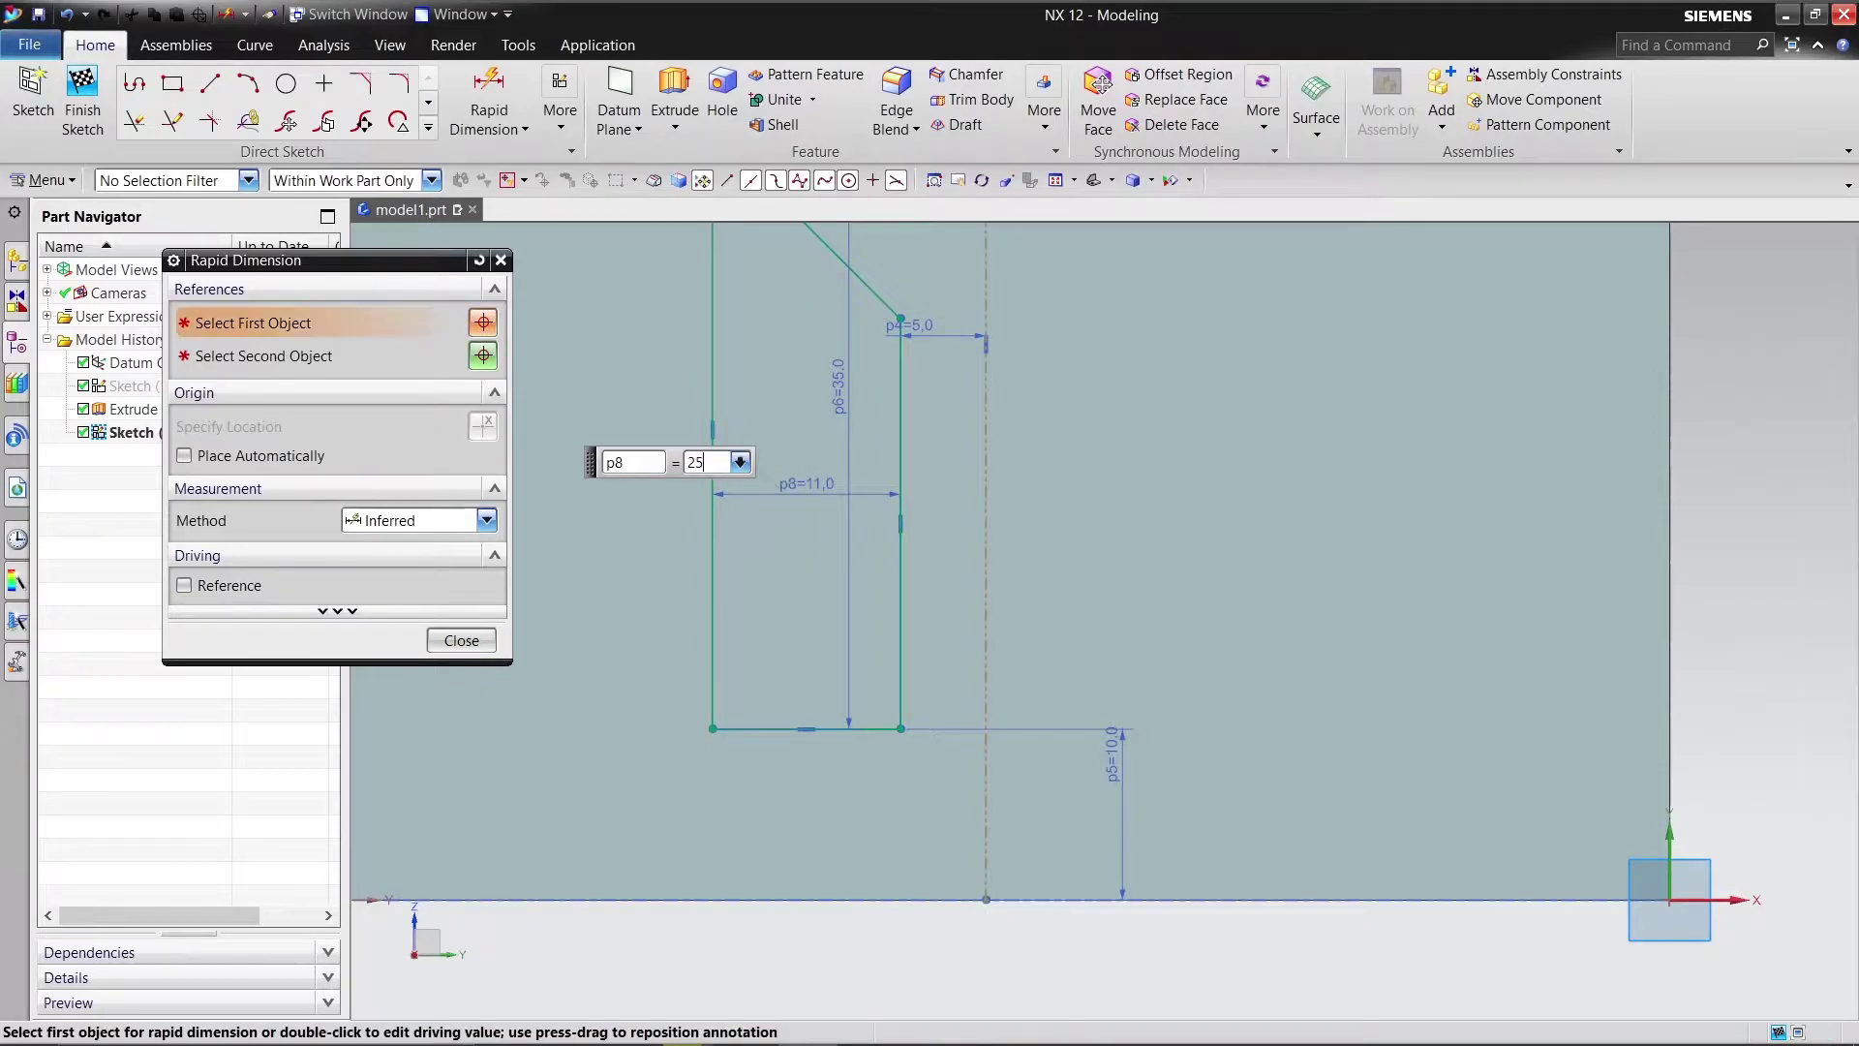
text(25)
key(Return)
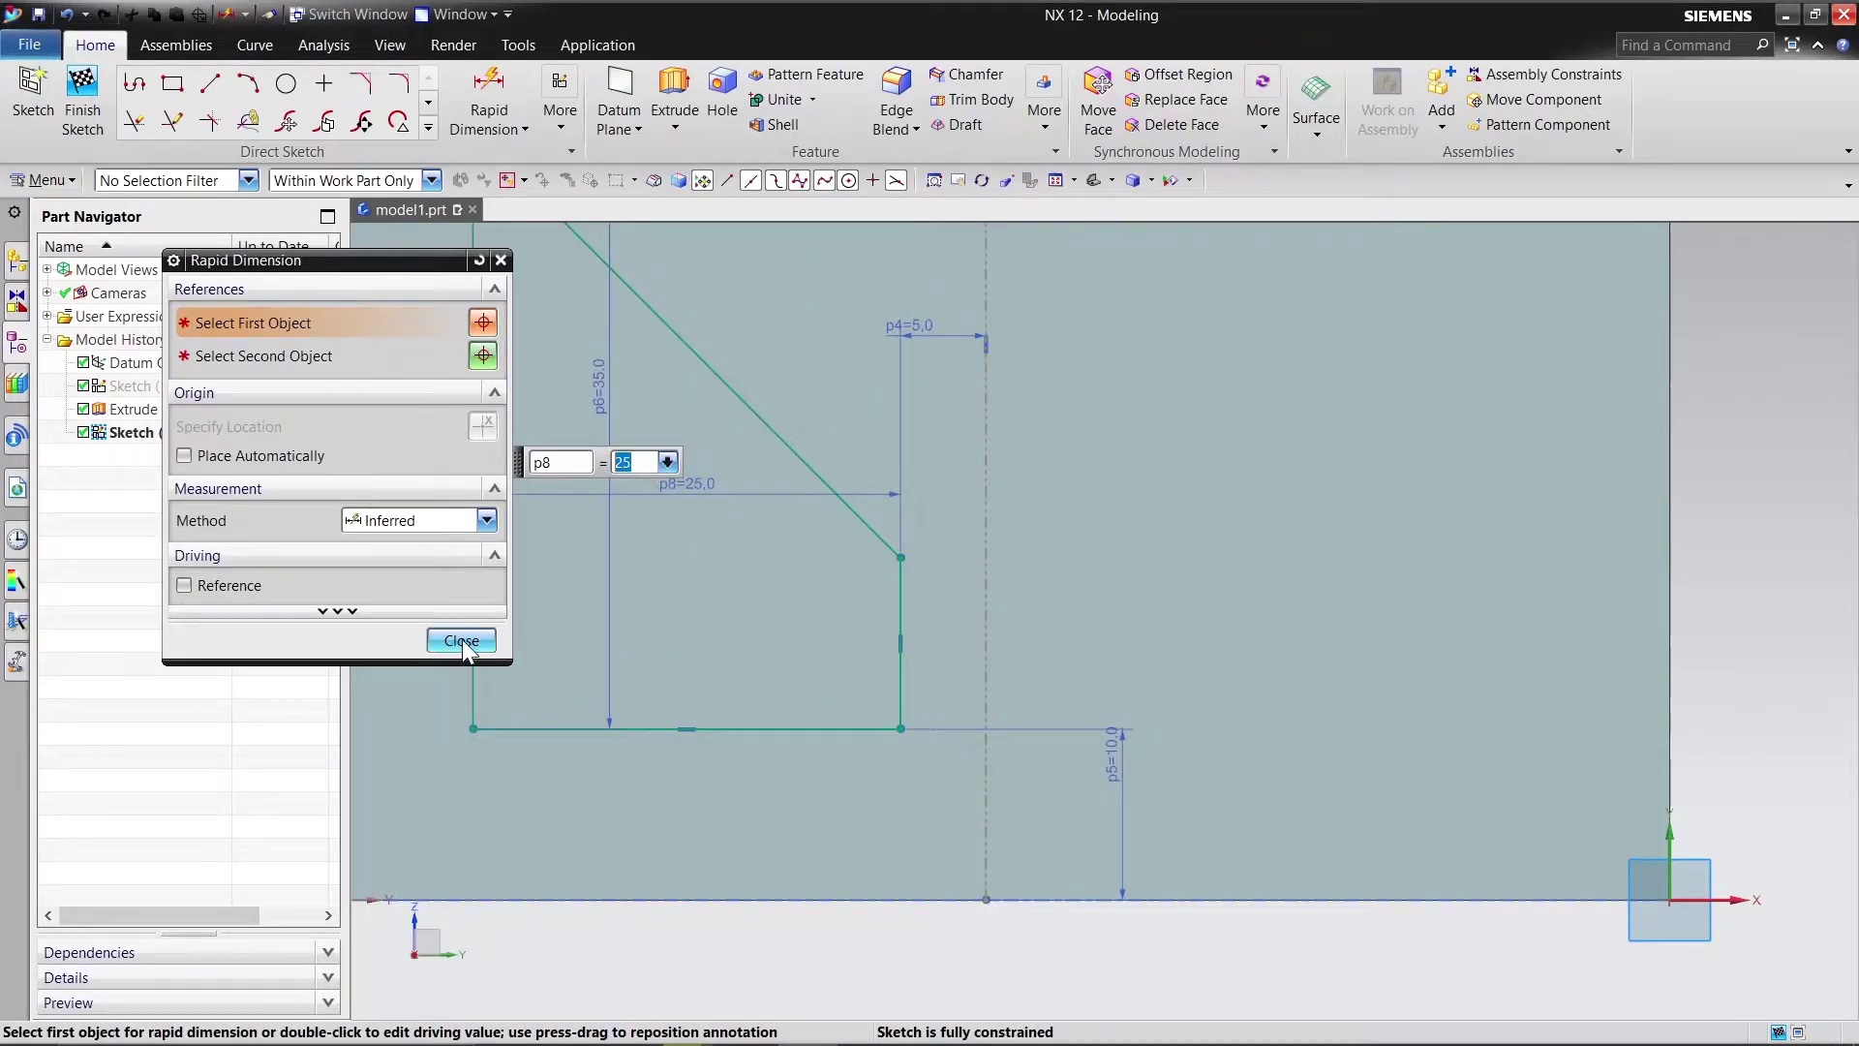
click(462, 639)
scroll(925, 992, down, 4)
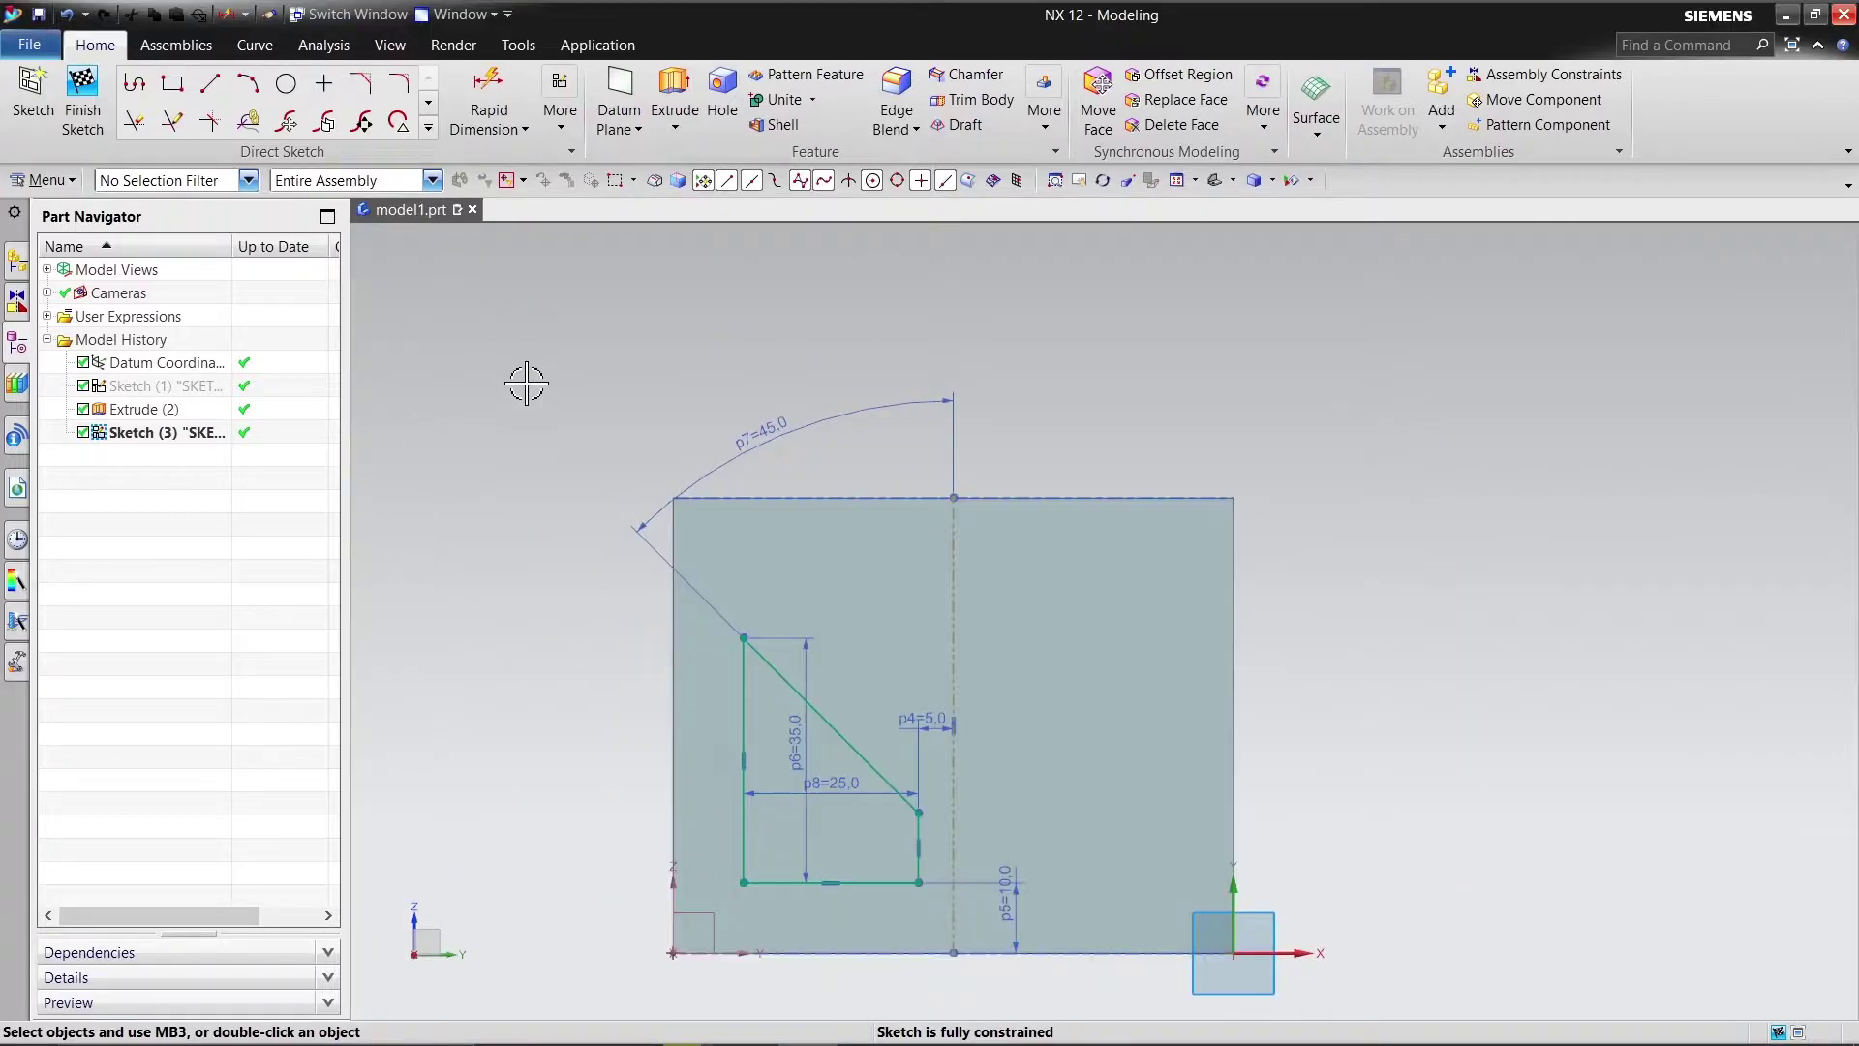
click(83, 109)
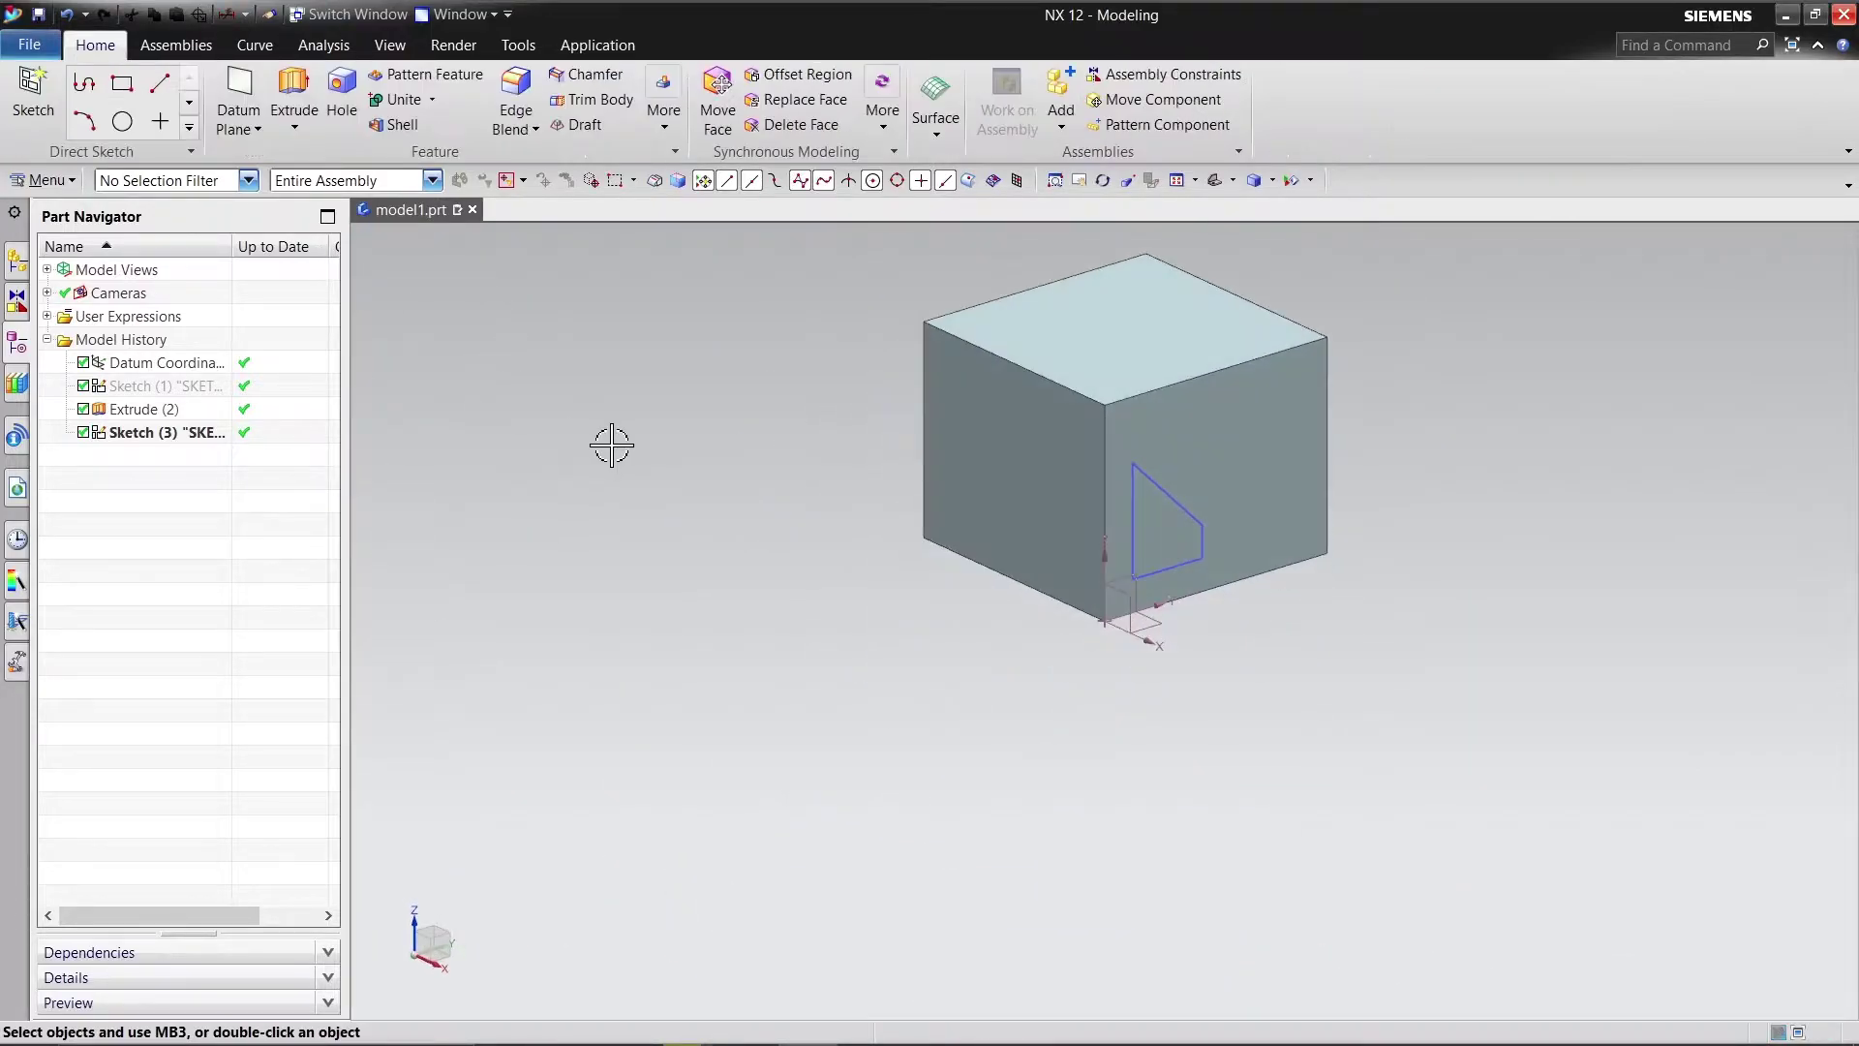
Step: Extrude the sloped-top profile 20 mm into the block as a subtracted pocket and hide its sketch
click(303, 88)
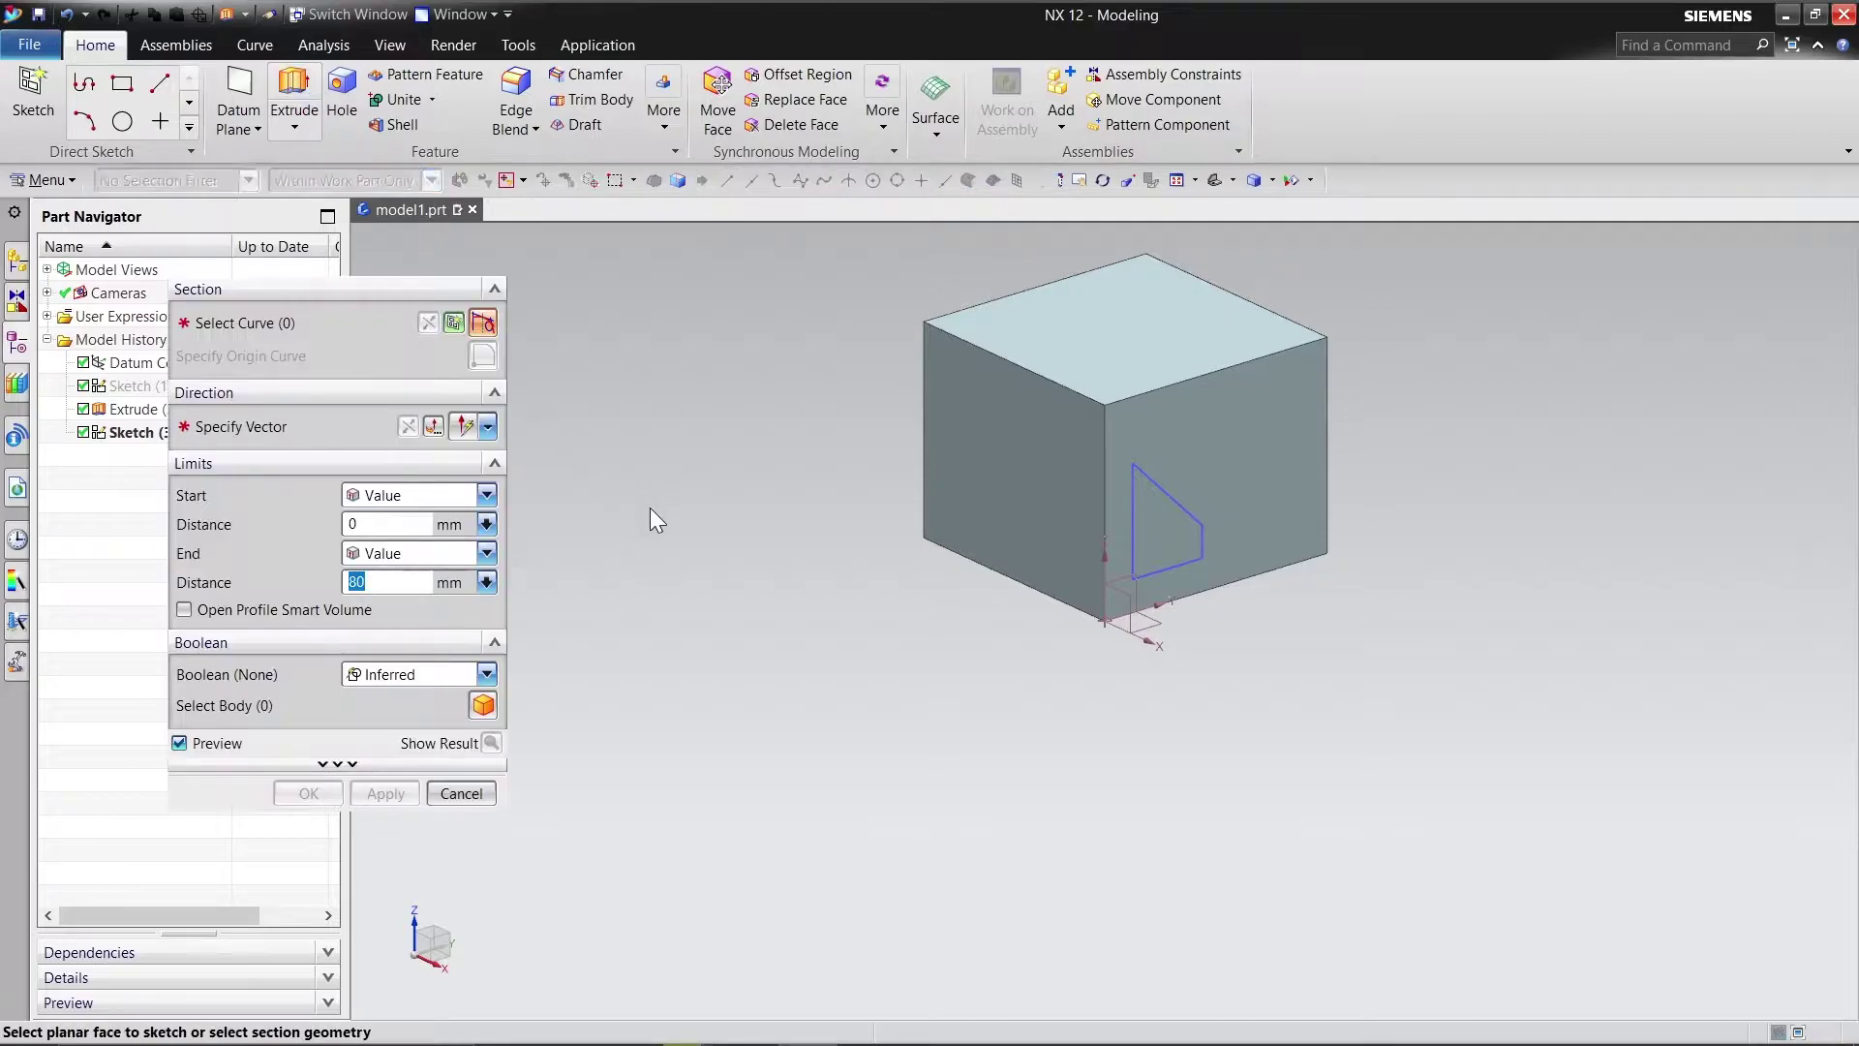
click(1182, 507)
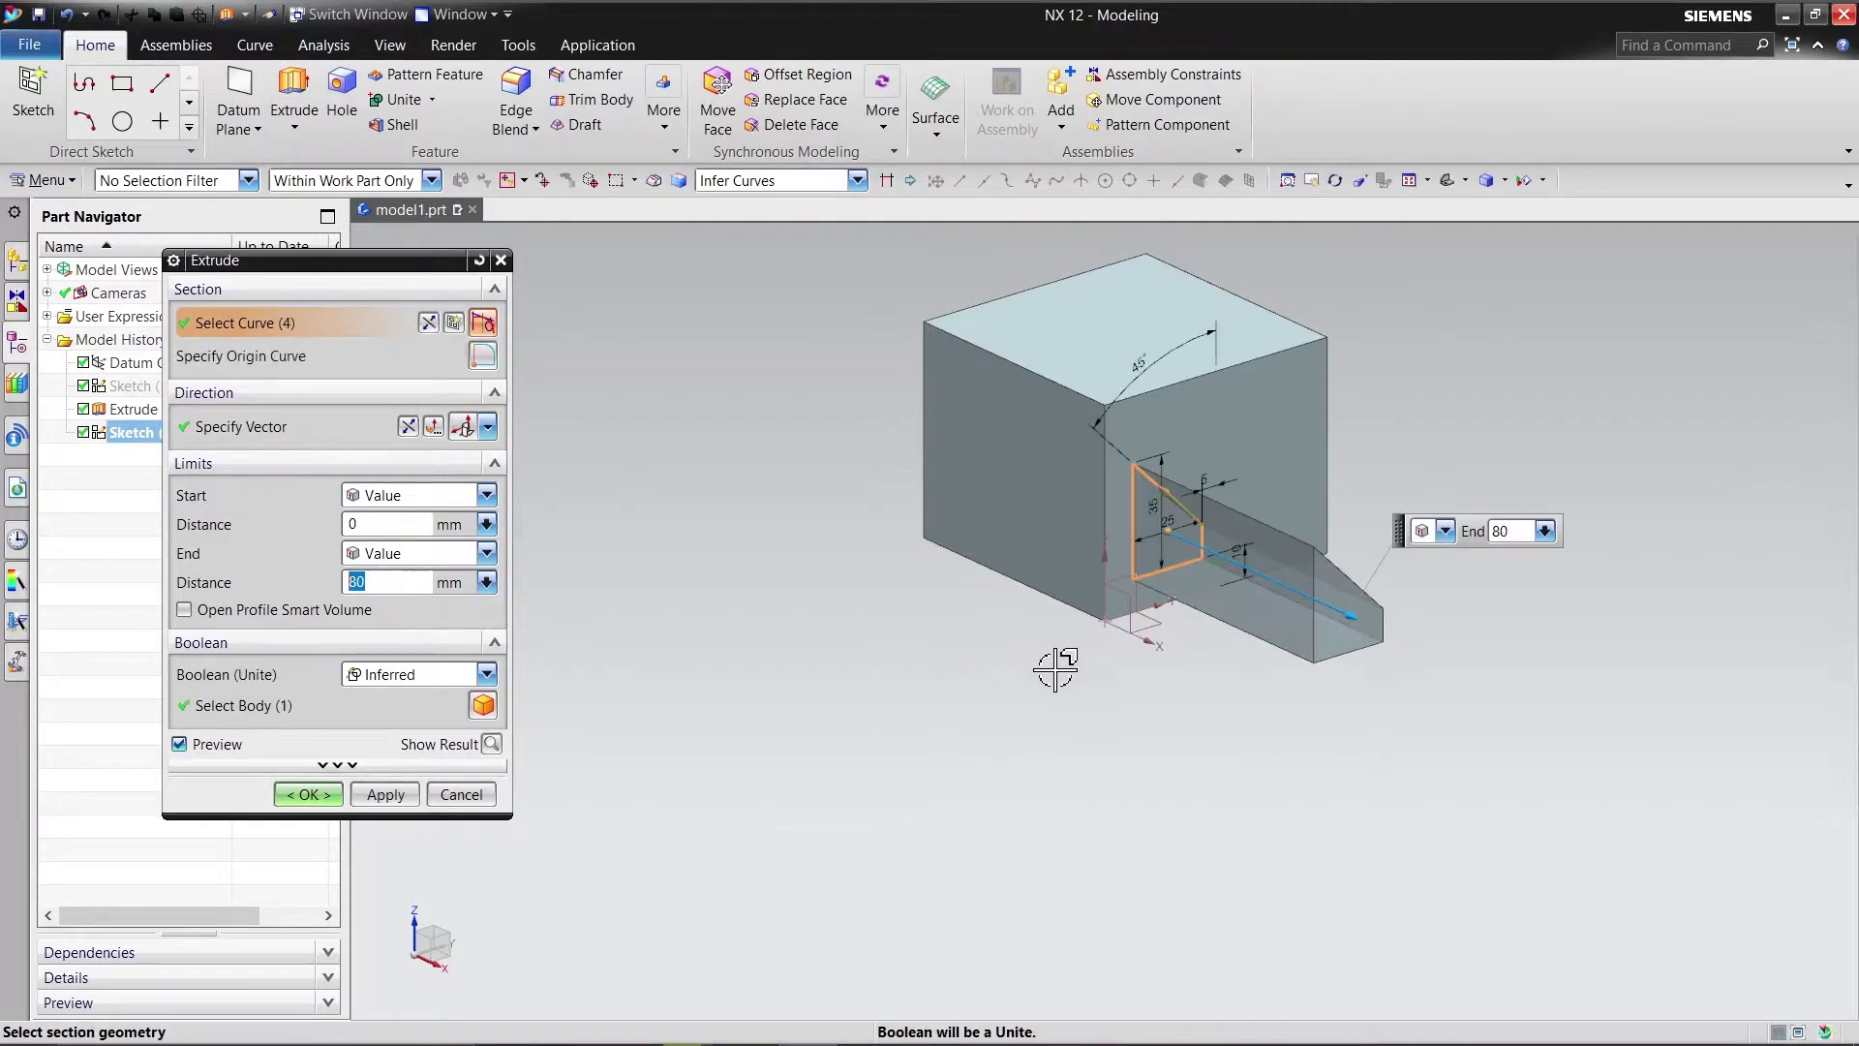
text(20)
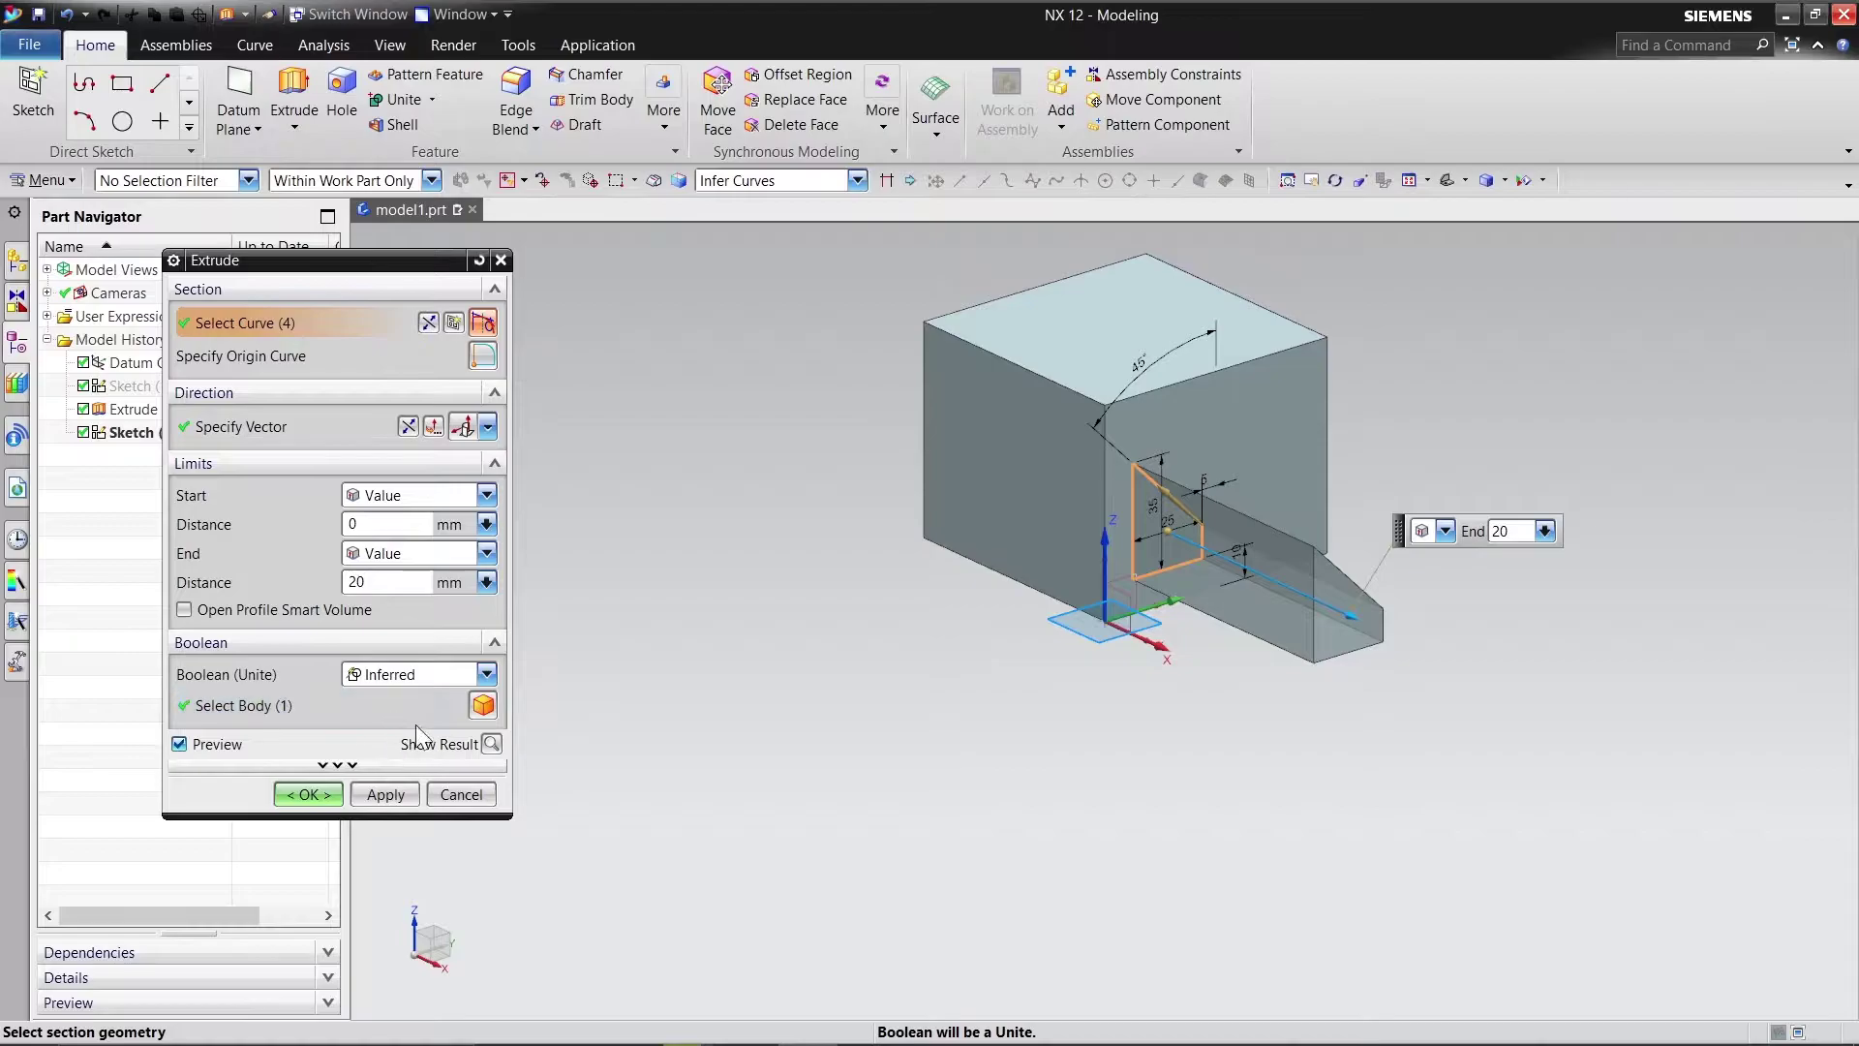
click(408, 429)
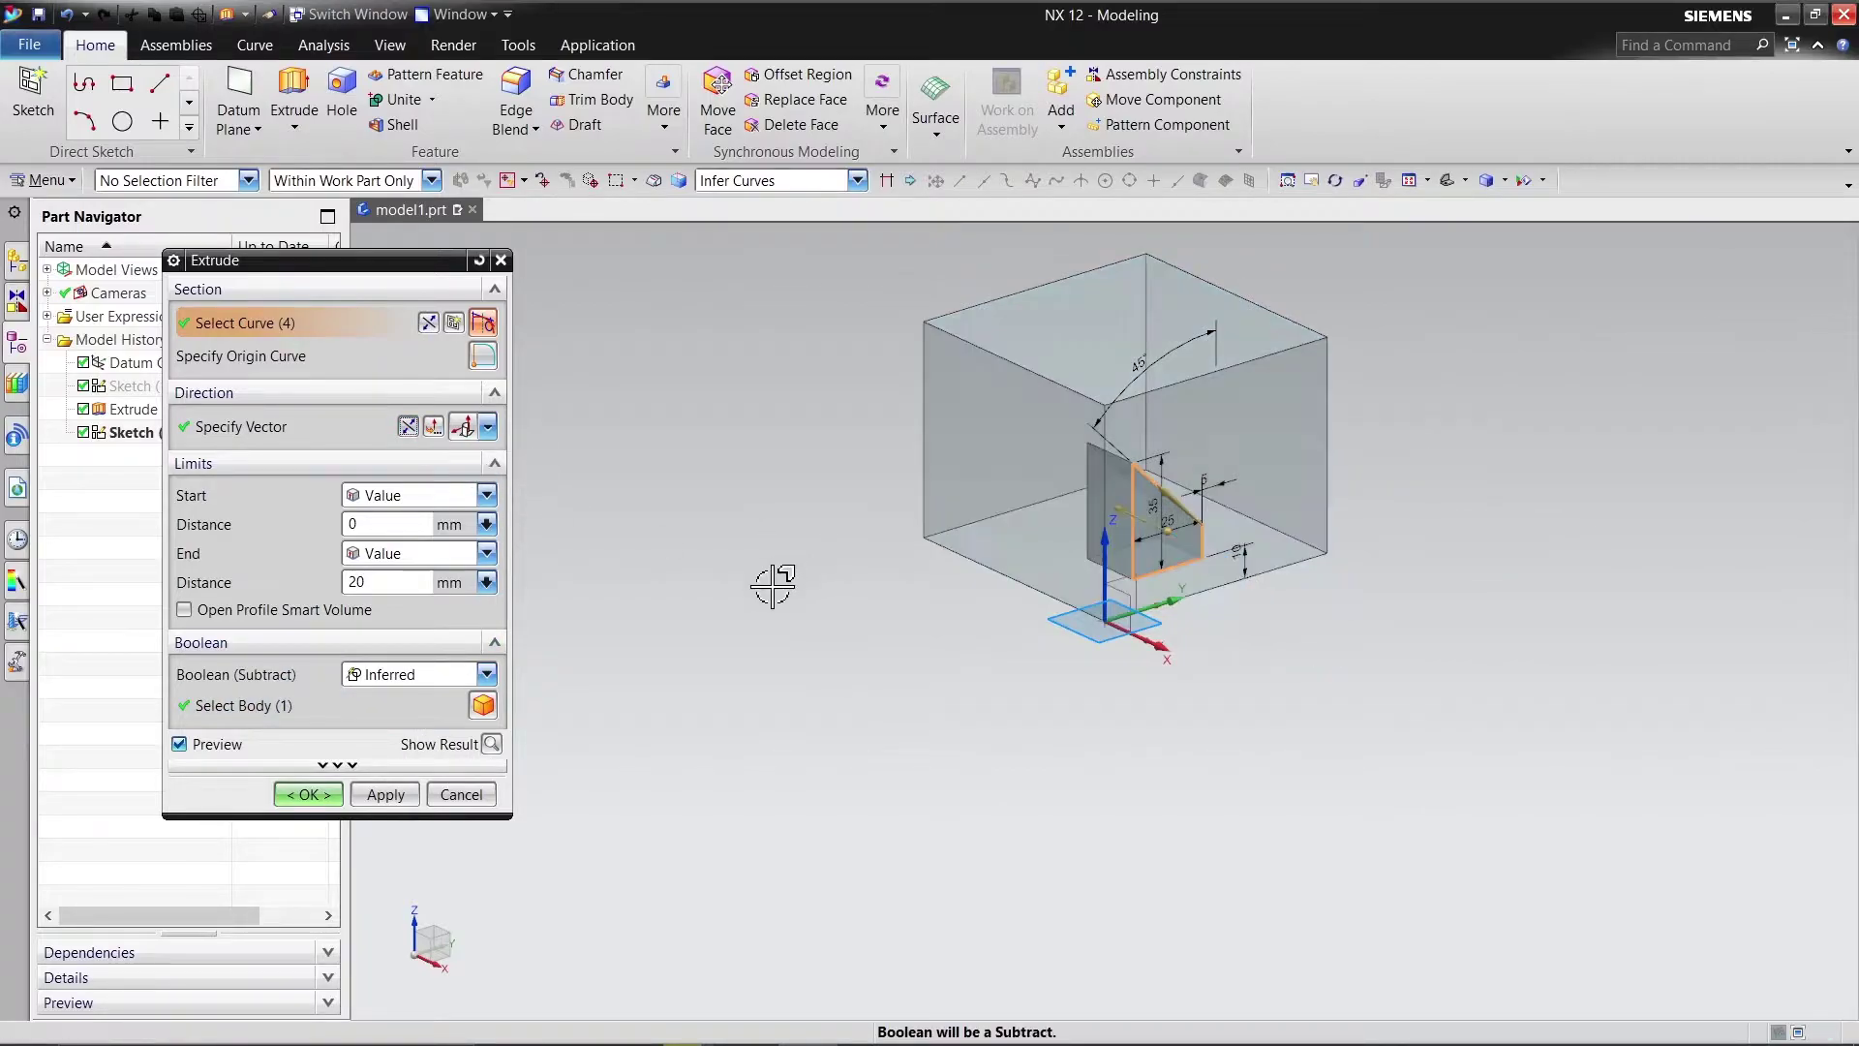
click(491, 744)
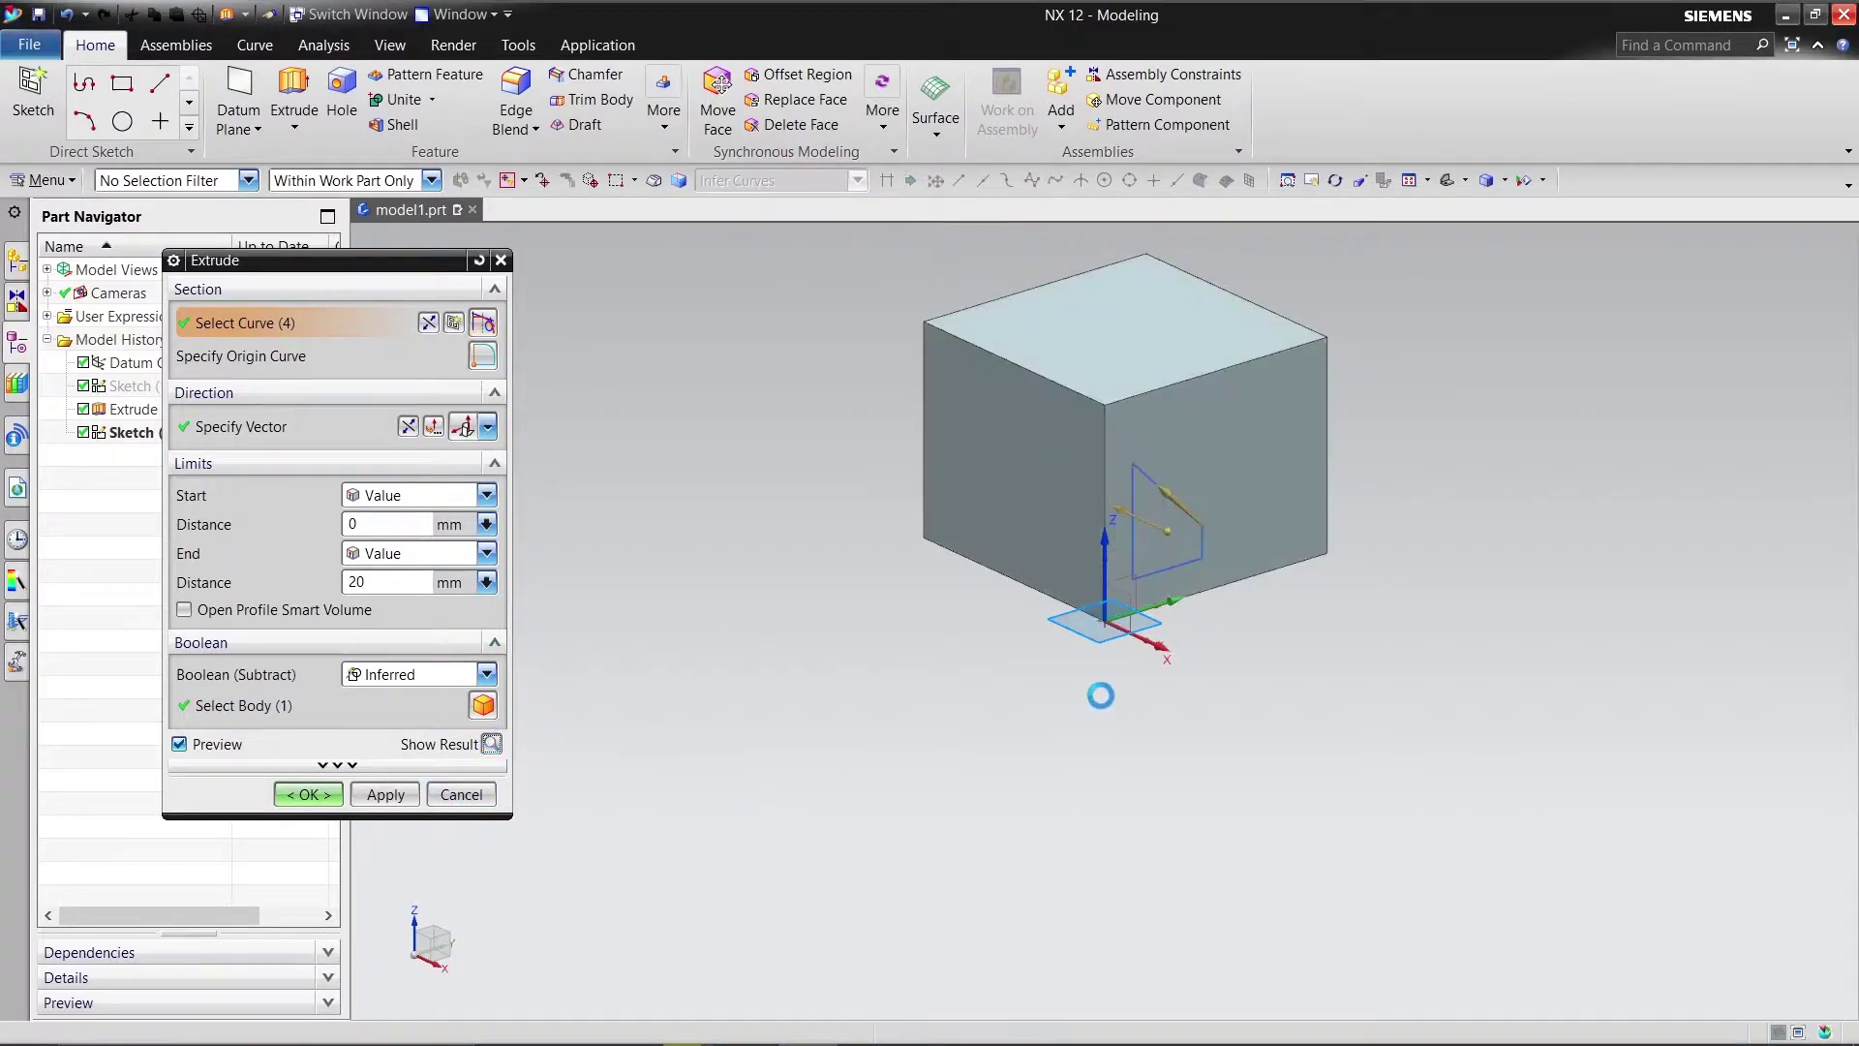
click(308, 796)
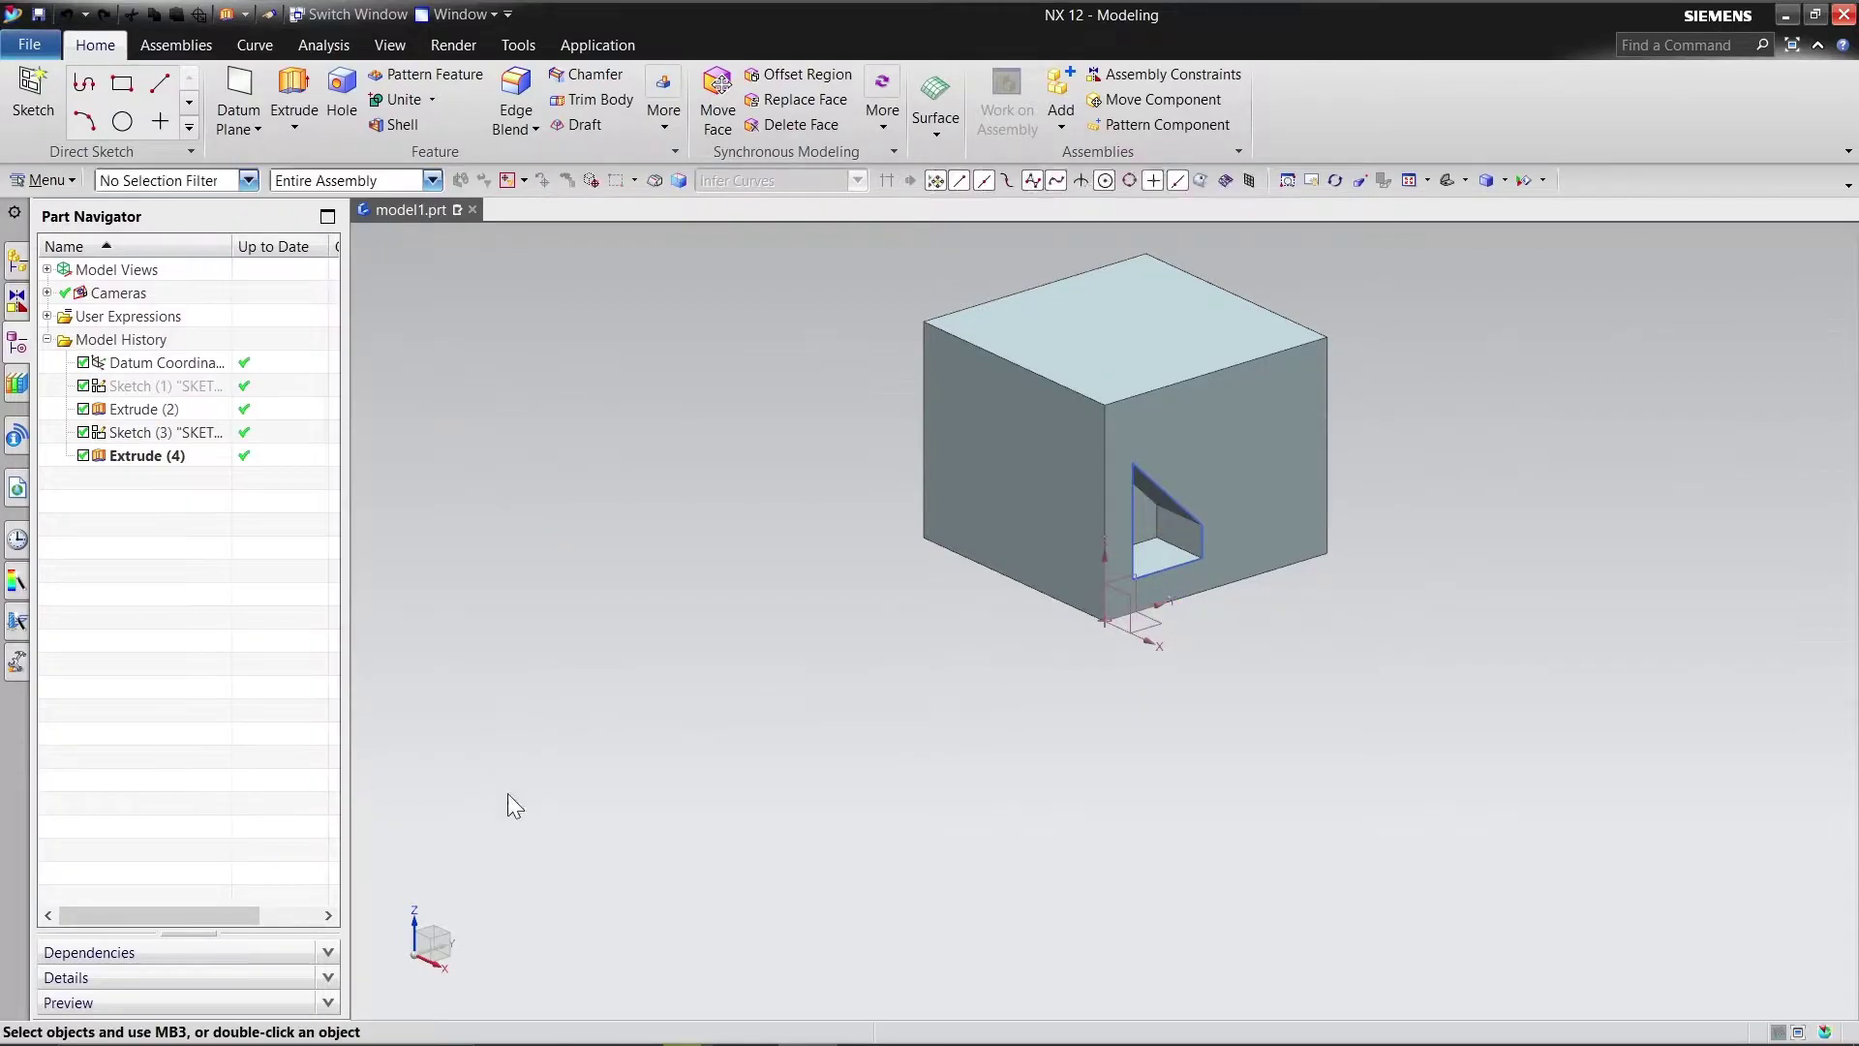
right_click(160, 440)
click(198, 424)
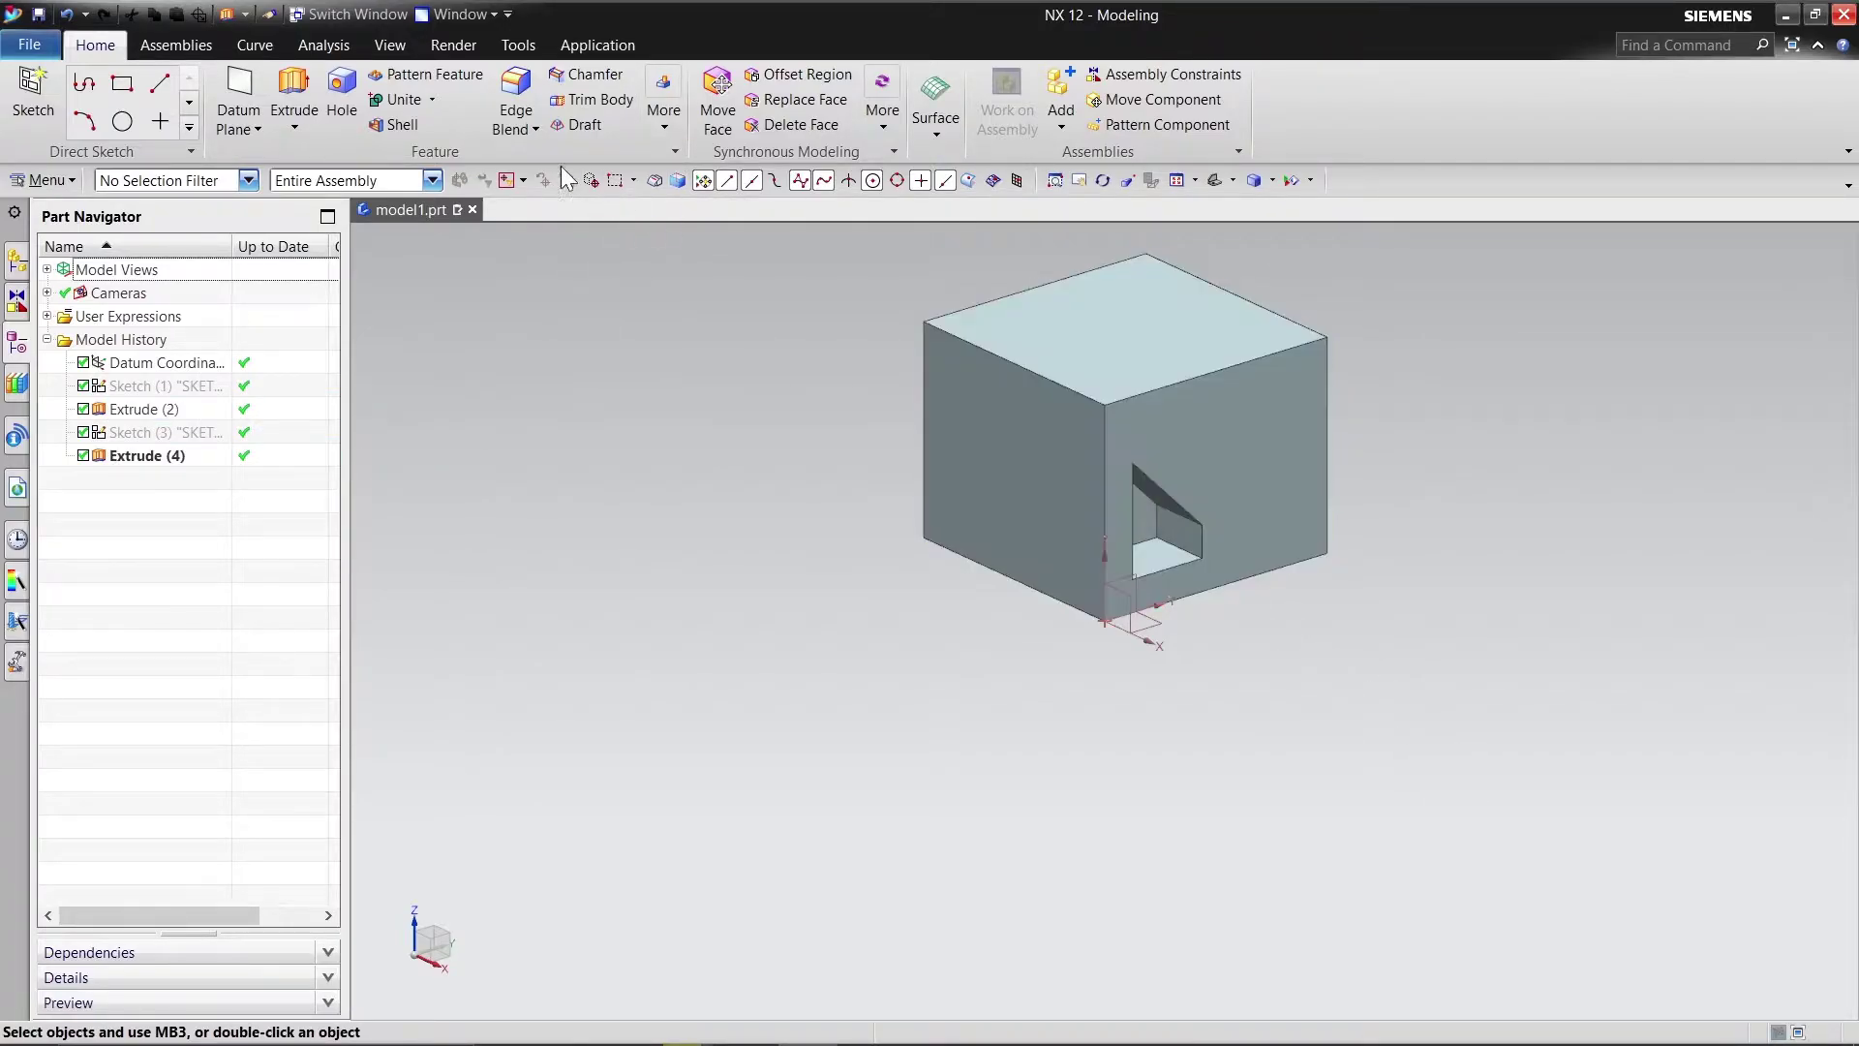
Step: Mirror the pocket across a new plane midway between the block's two side faces
click(667, 126)
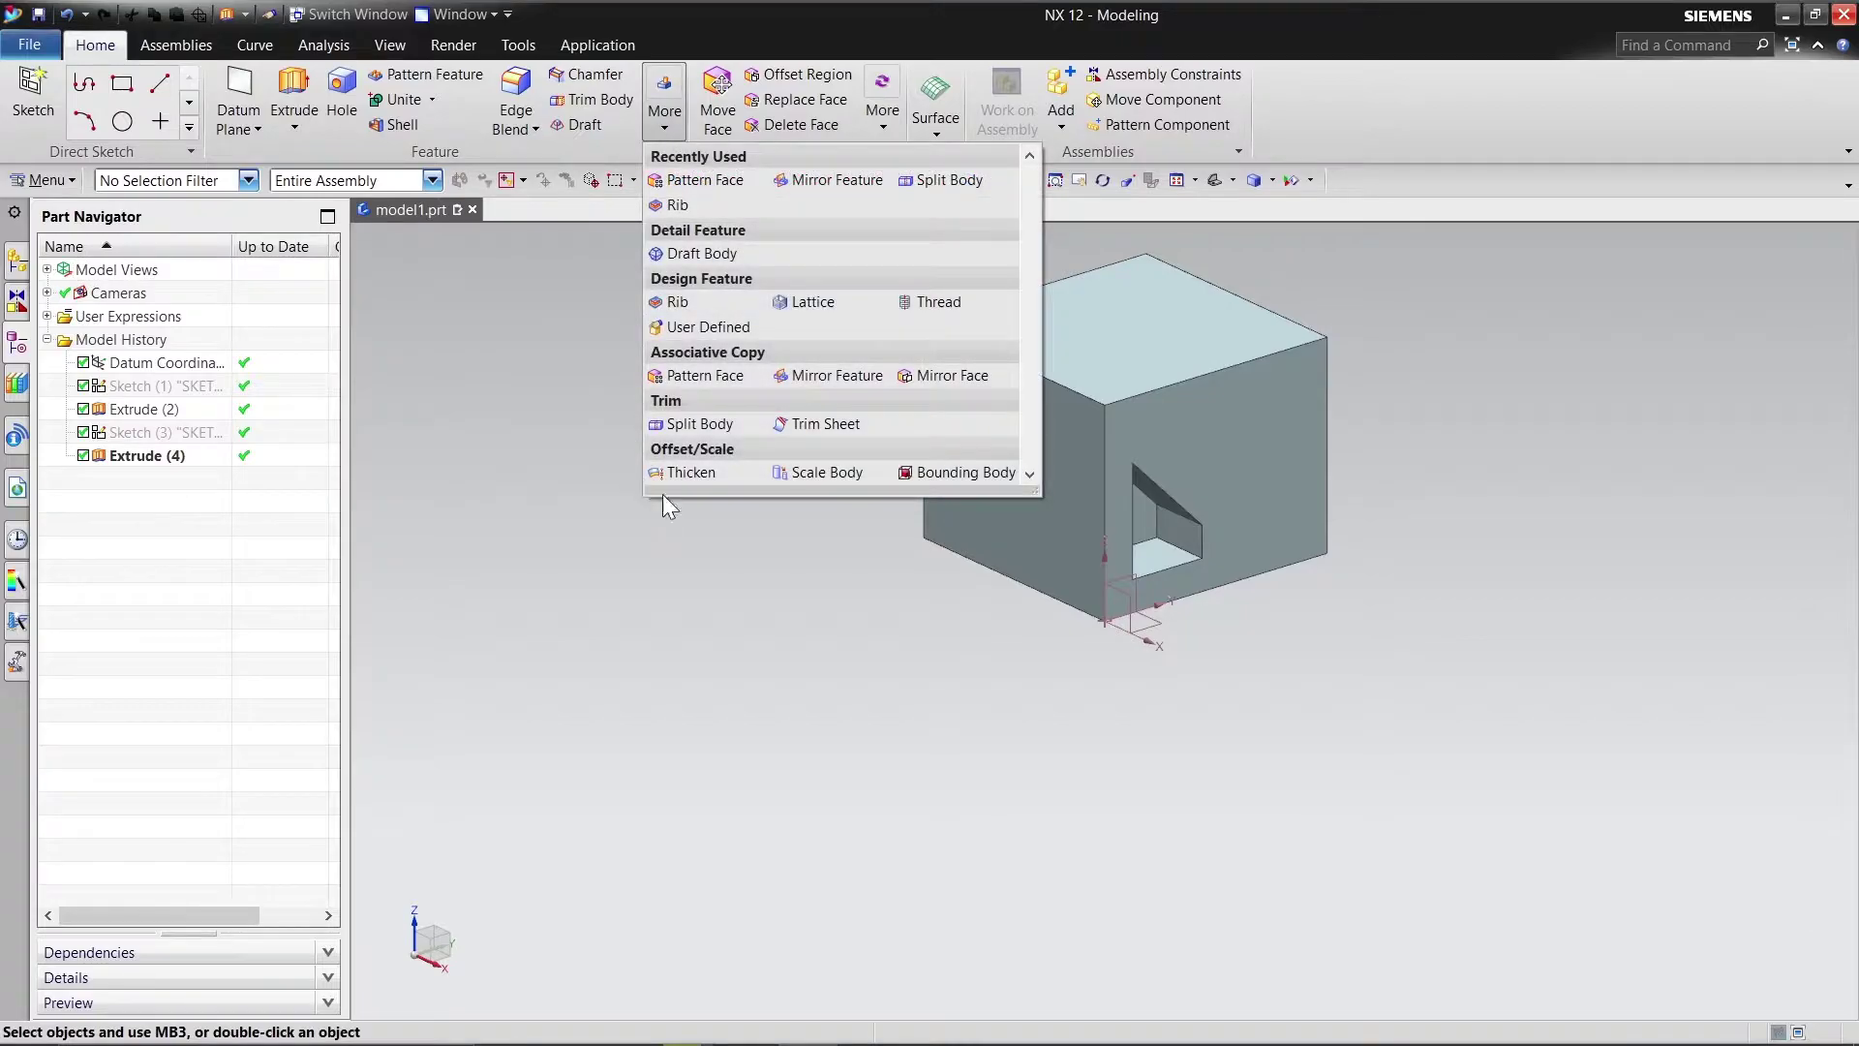
click(800, 377)
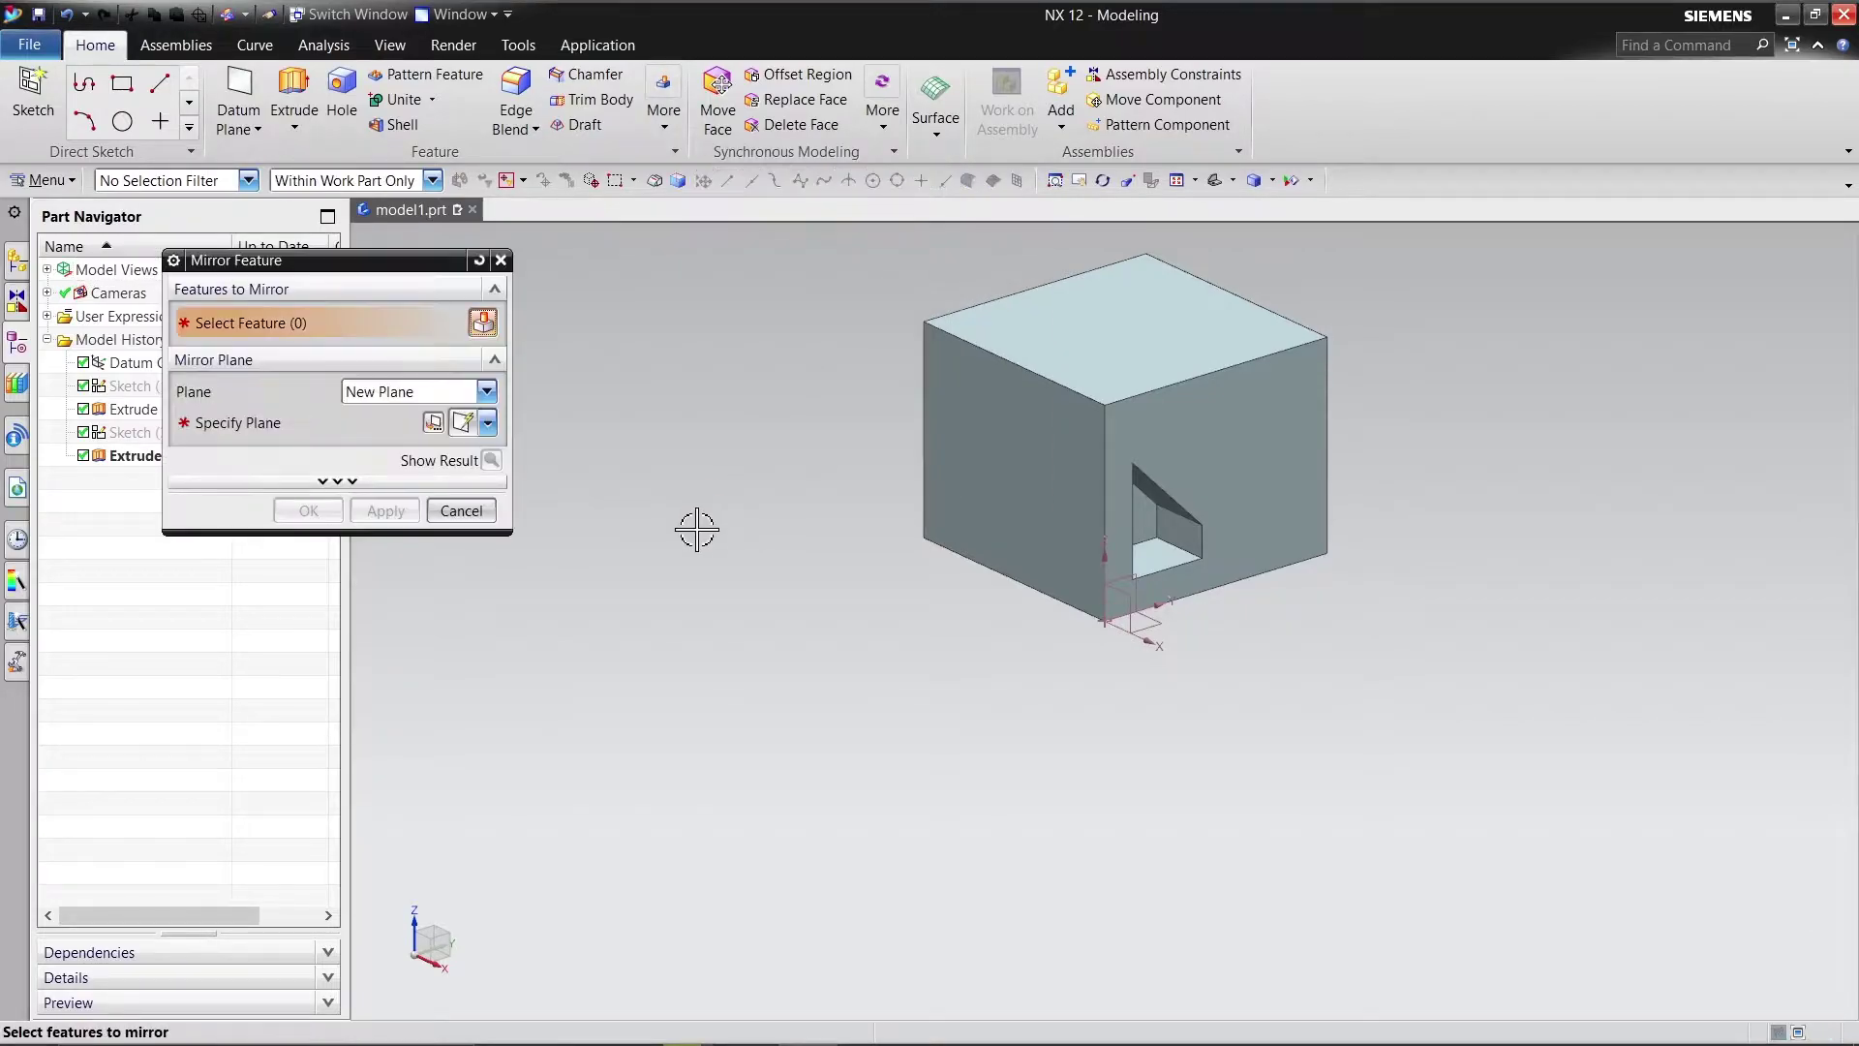
click(1162, 576)
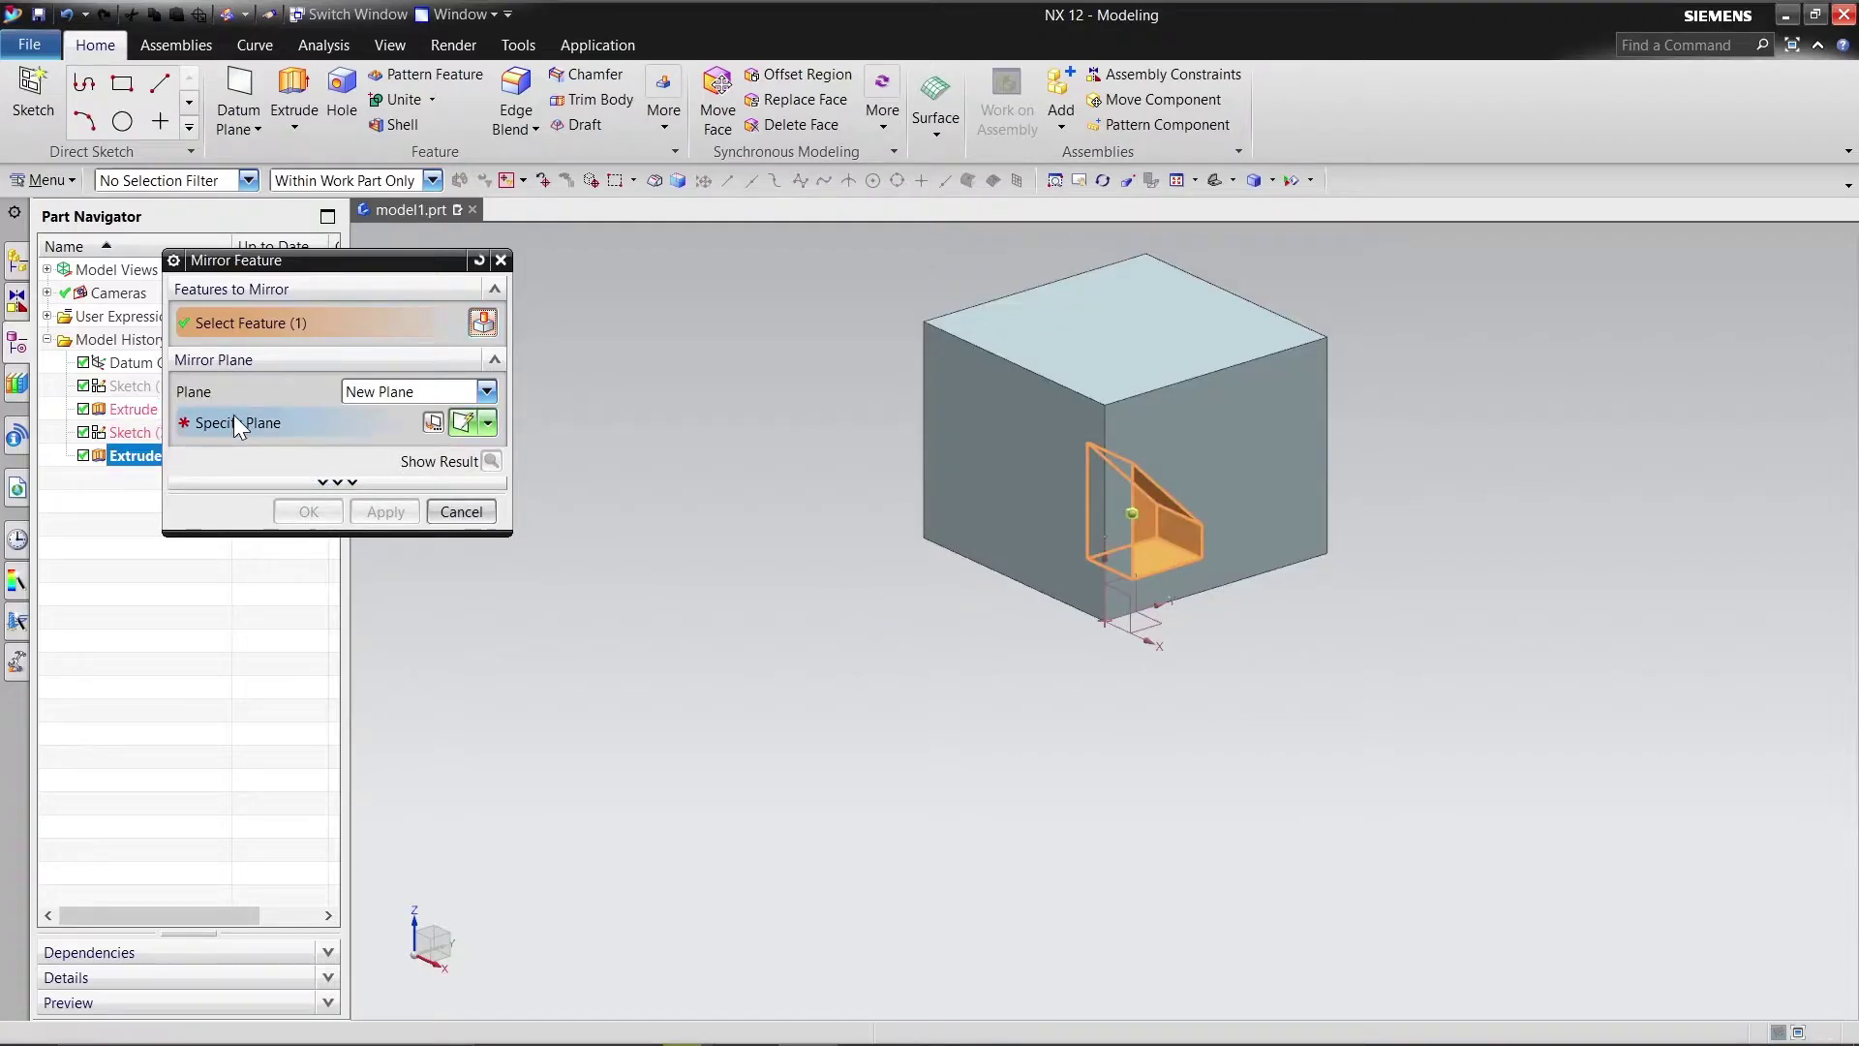
click(234, 419)
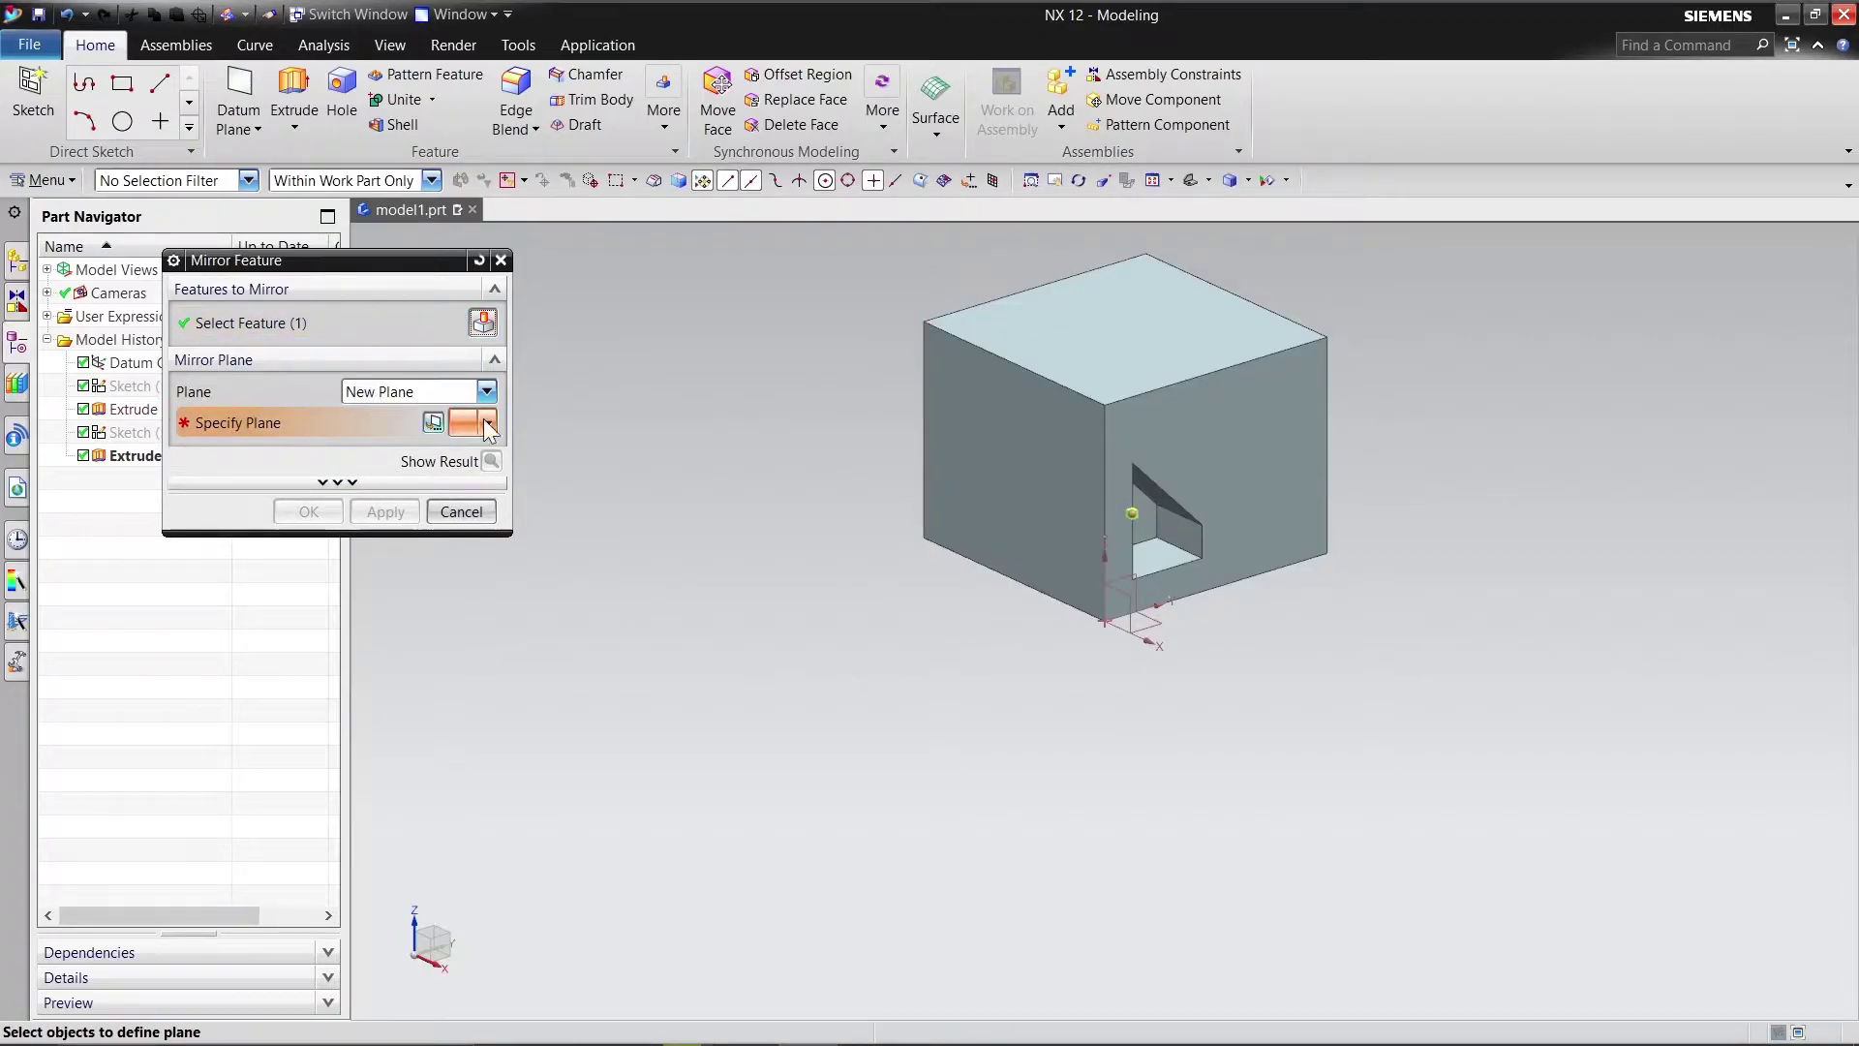
click(933, 593)
middle_drag(826, 555, 1243, 528)
middle_drag(1404, 676, 1487, 654)
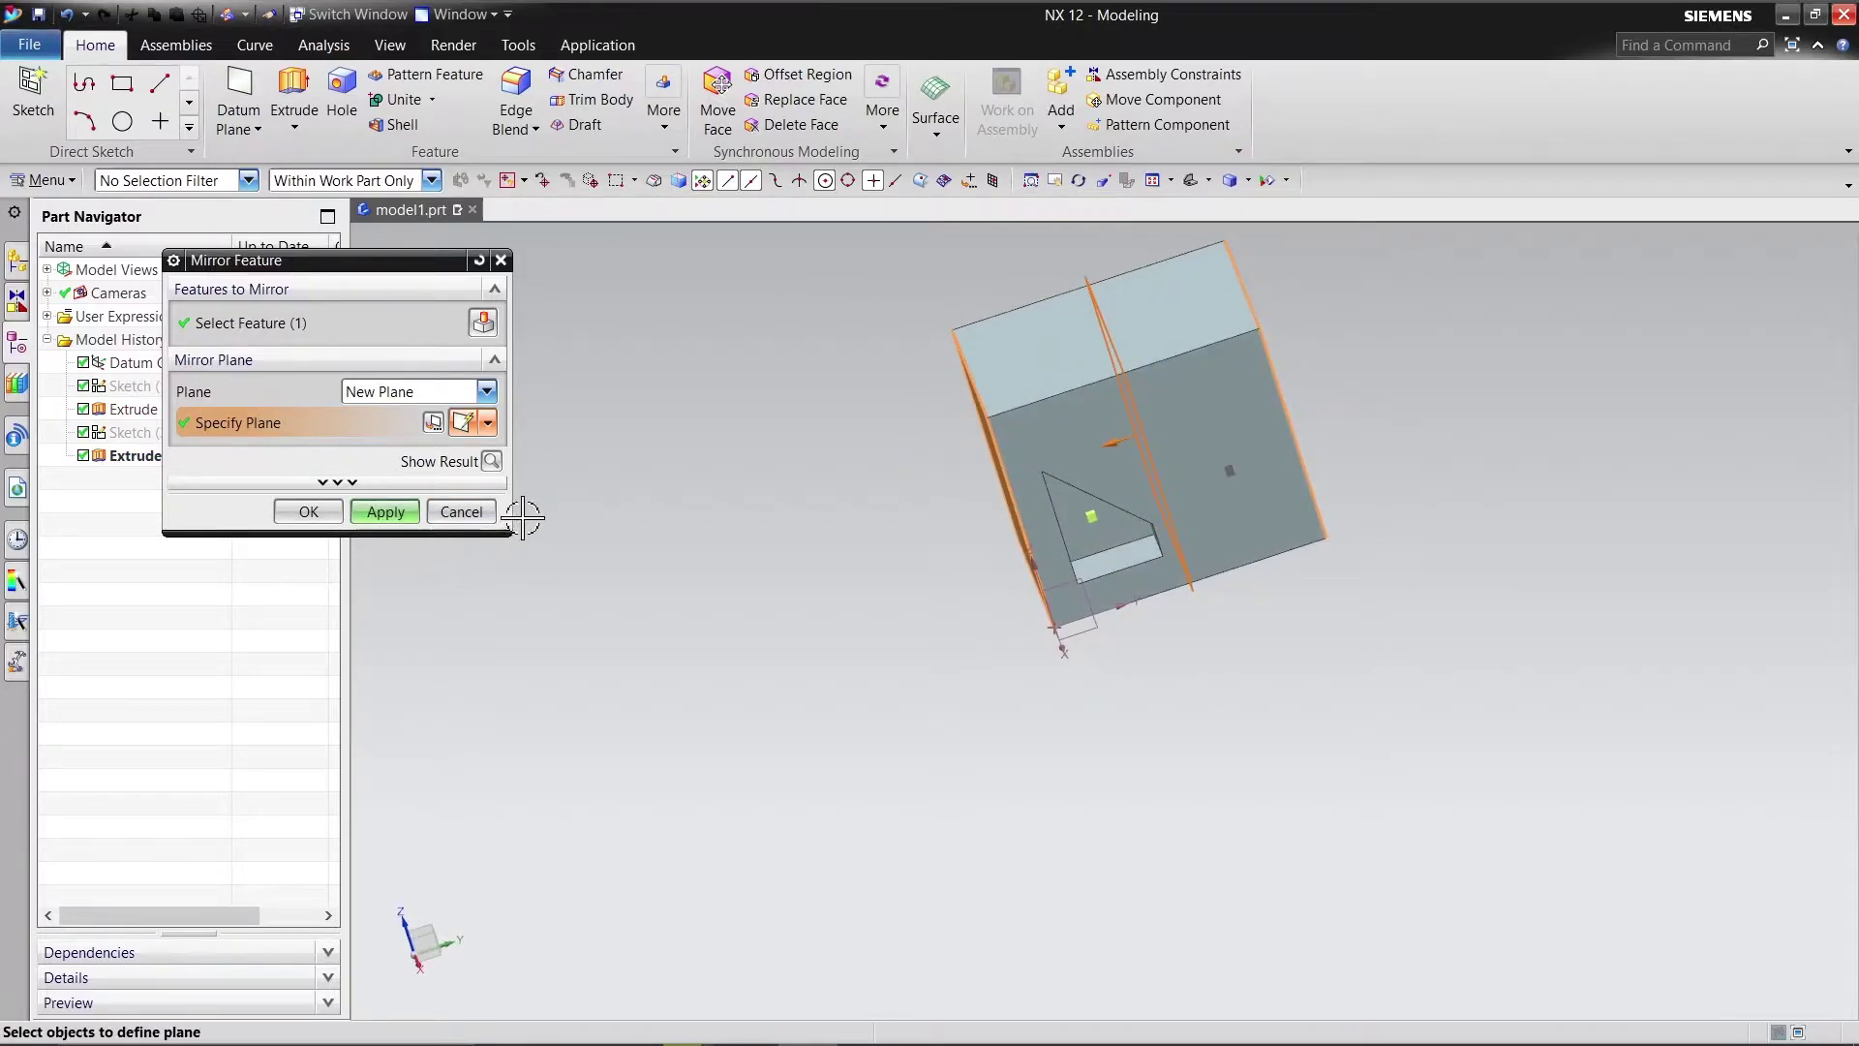
click(385, 511)
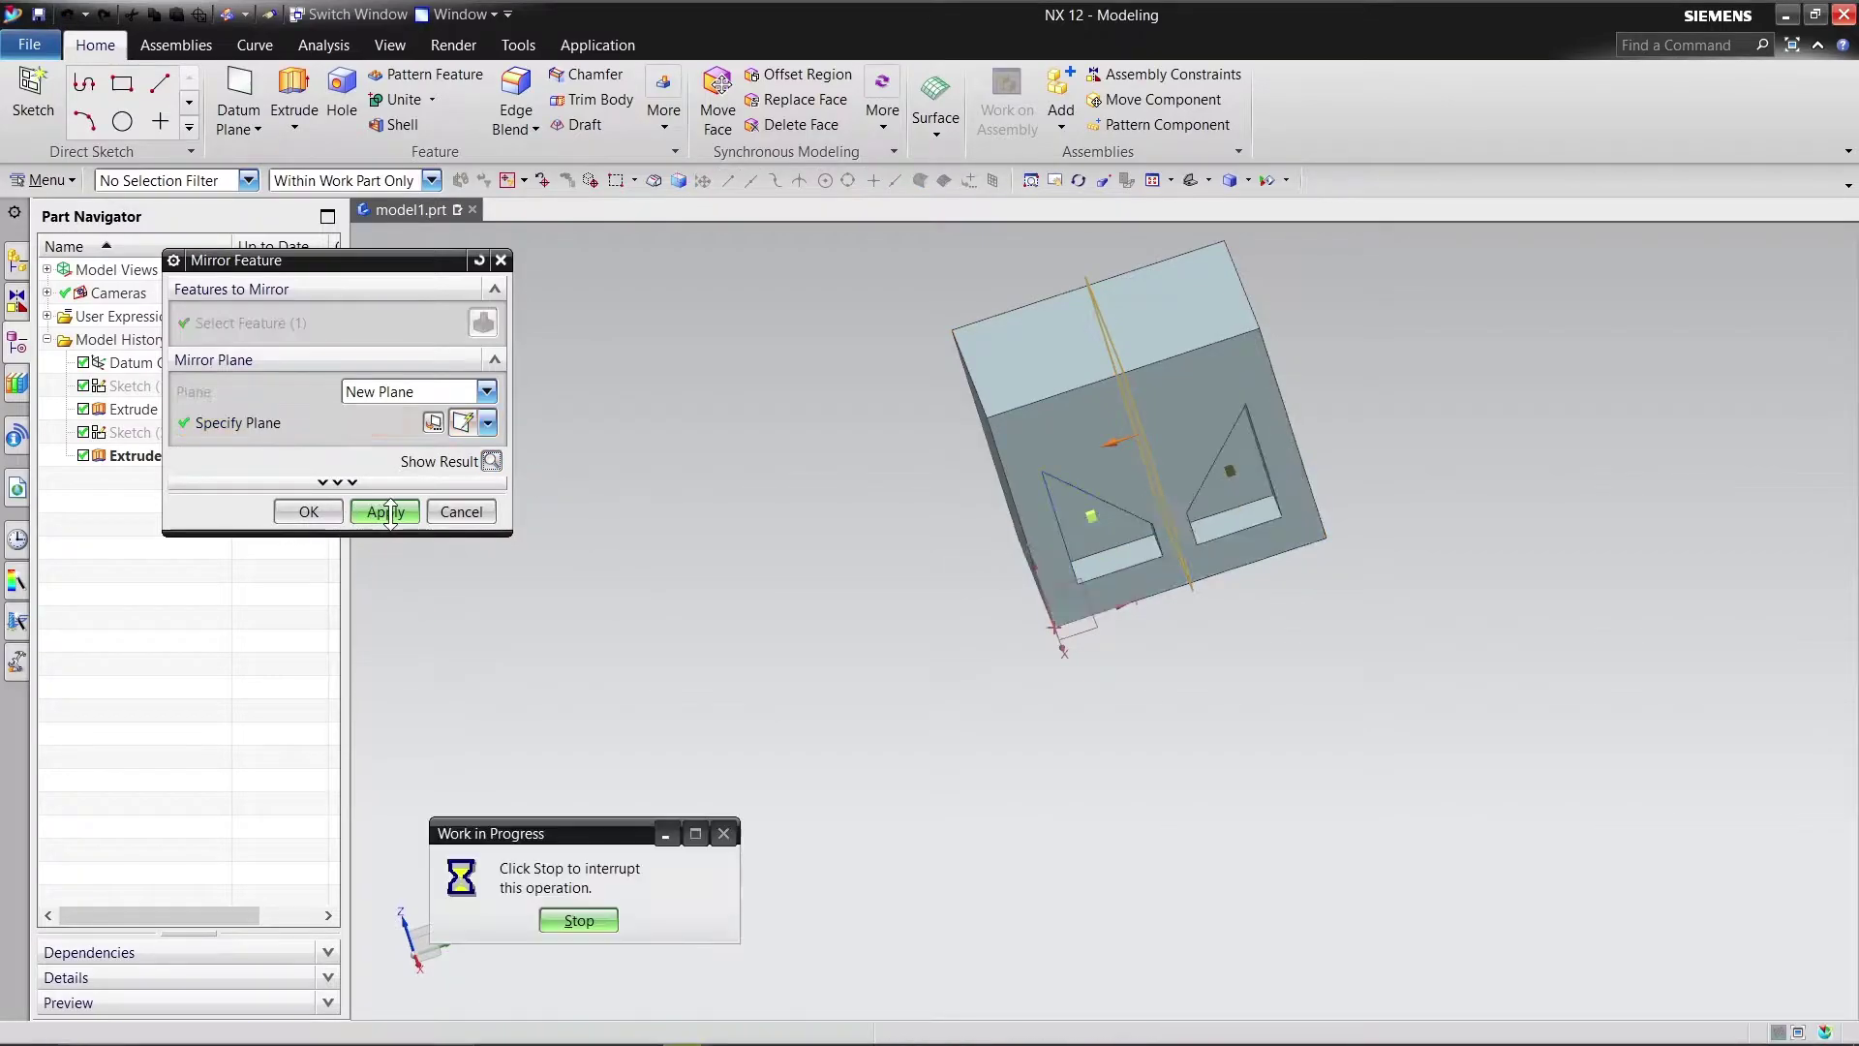
click(474, 513)
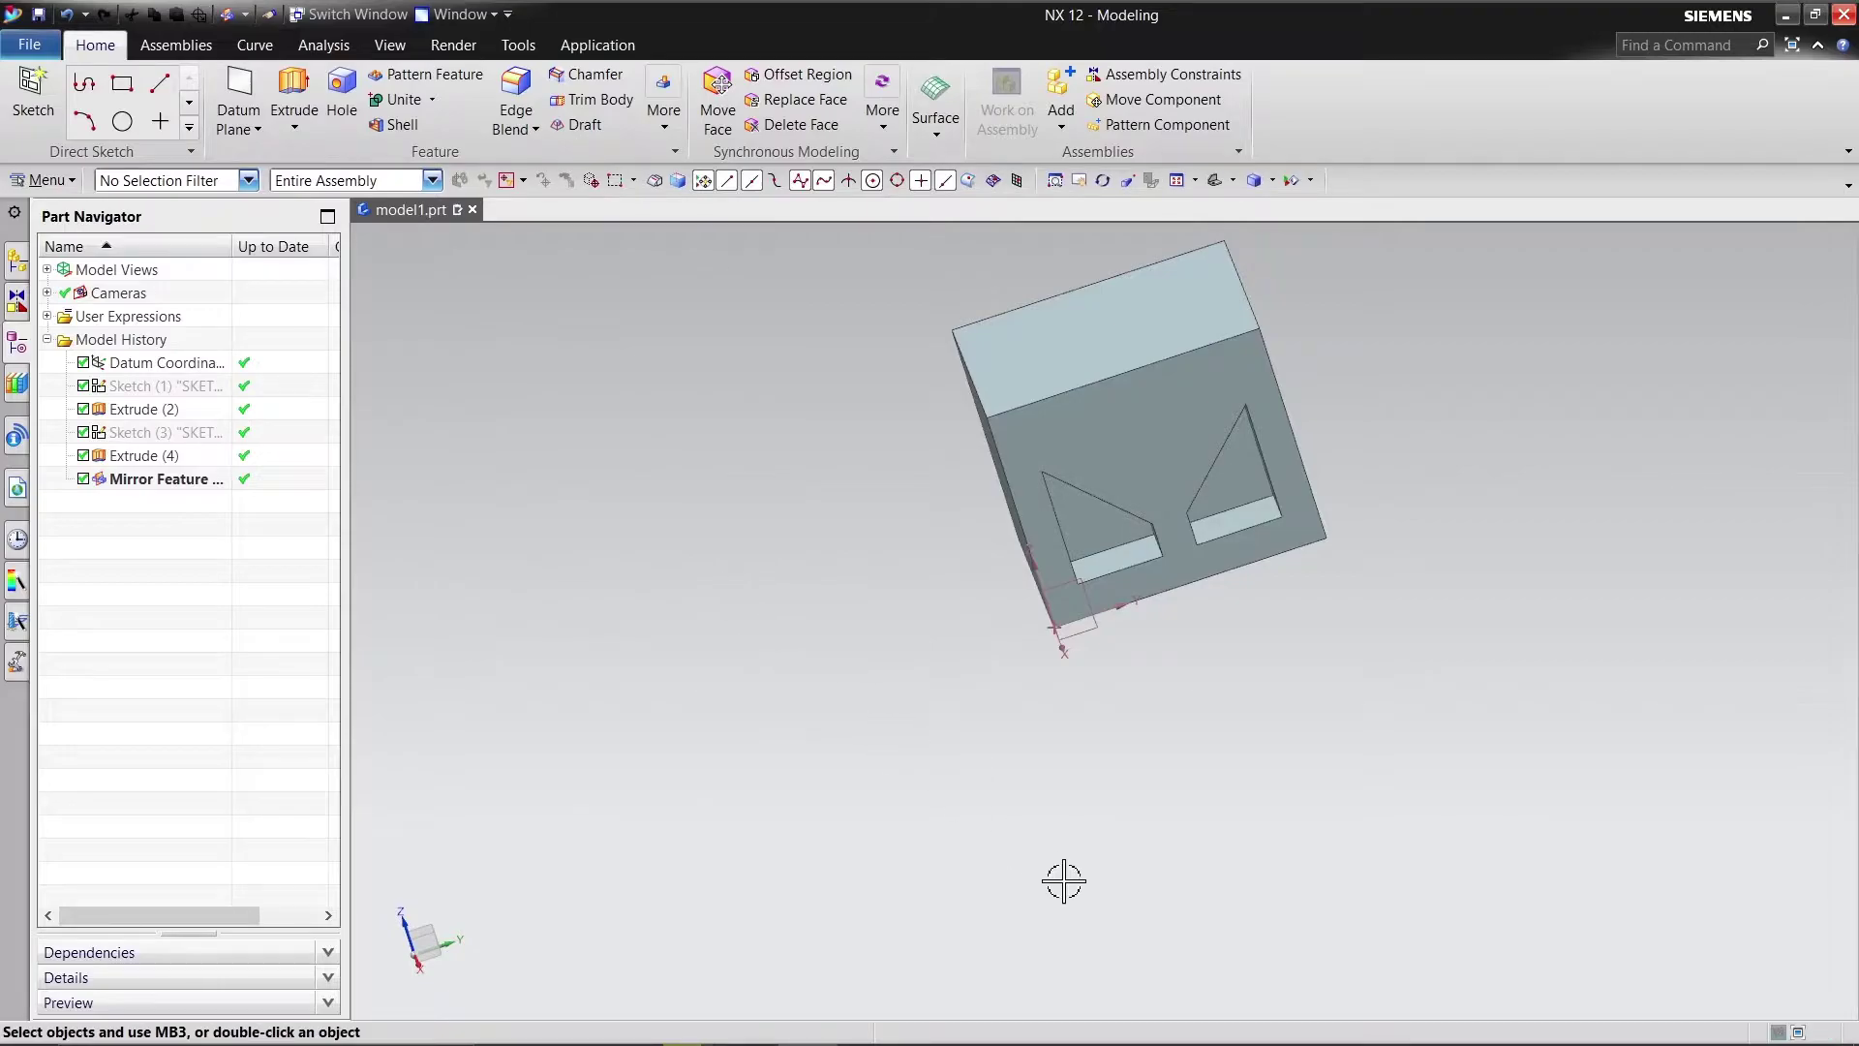
key(Escape)
Step: Mirror the original extruded pocket onto the block's back face, using a new plane midway between the front and back faces
middle_drag(1178, 544, 1179, 589)
middle_drag(996, 620, 744, 526)
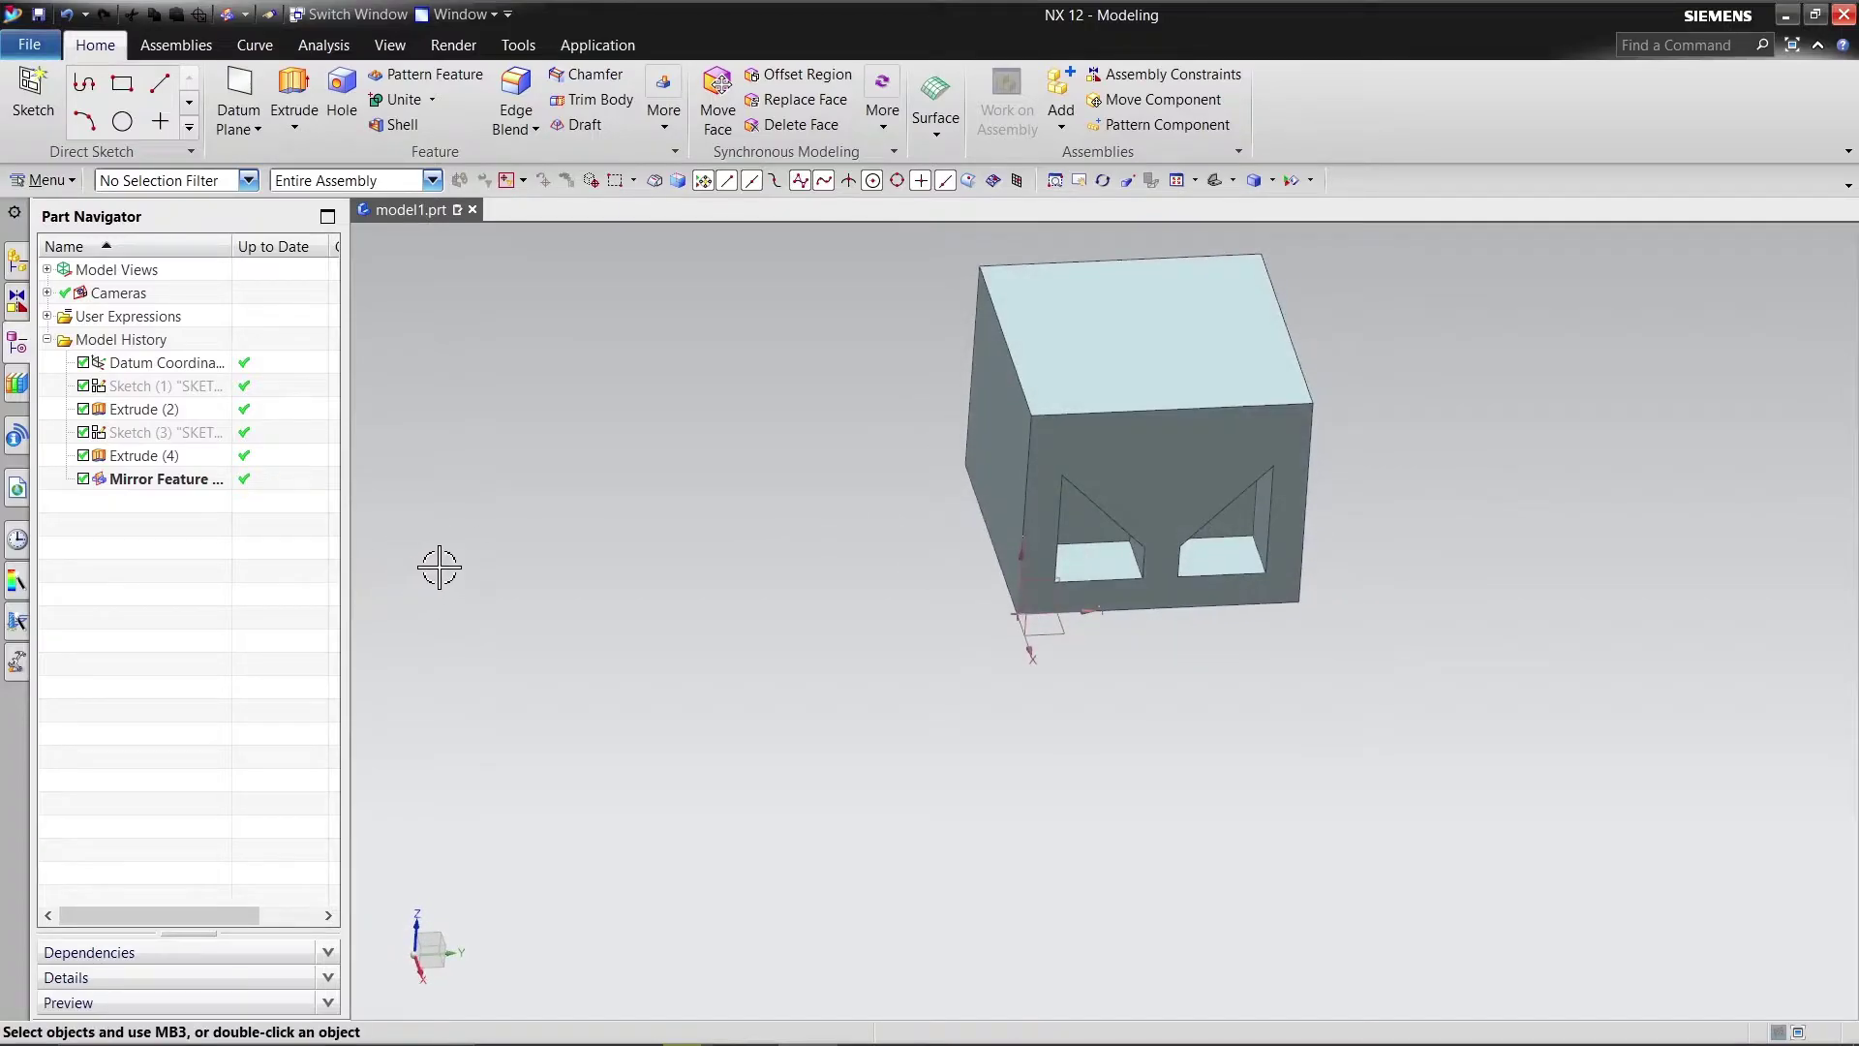
click(660, 121)
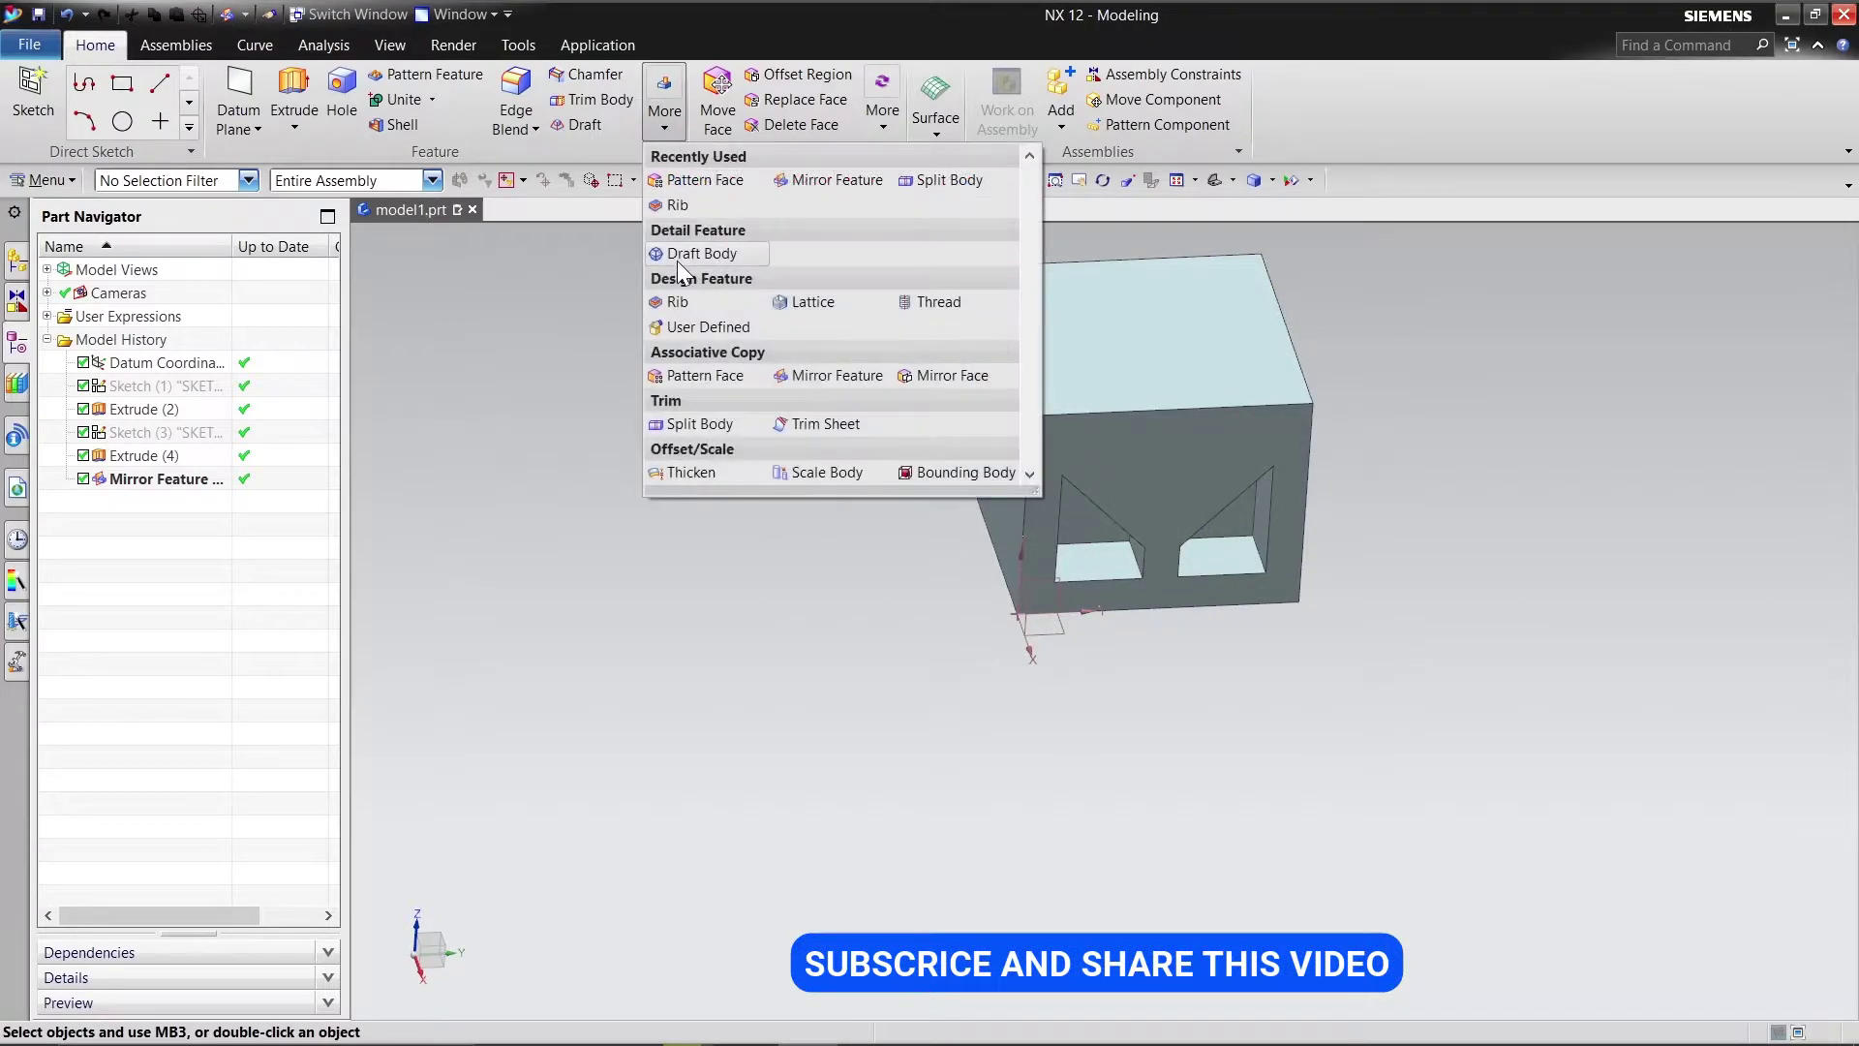
click(807, 374)
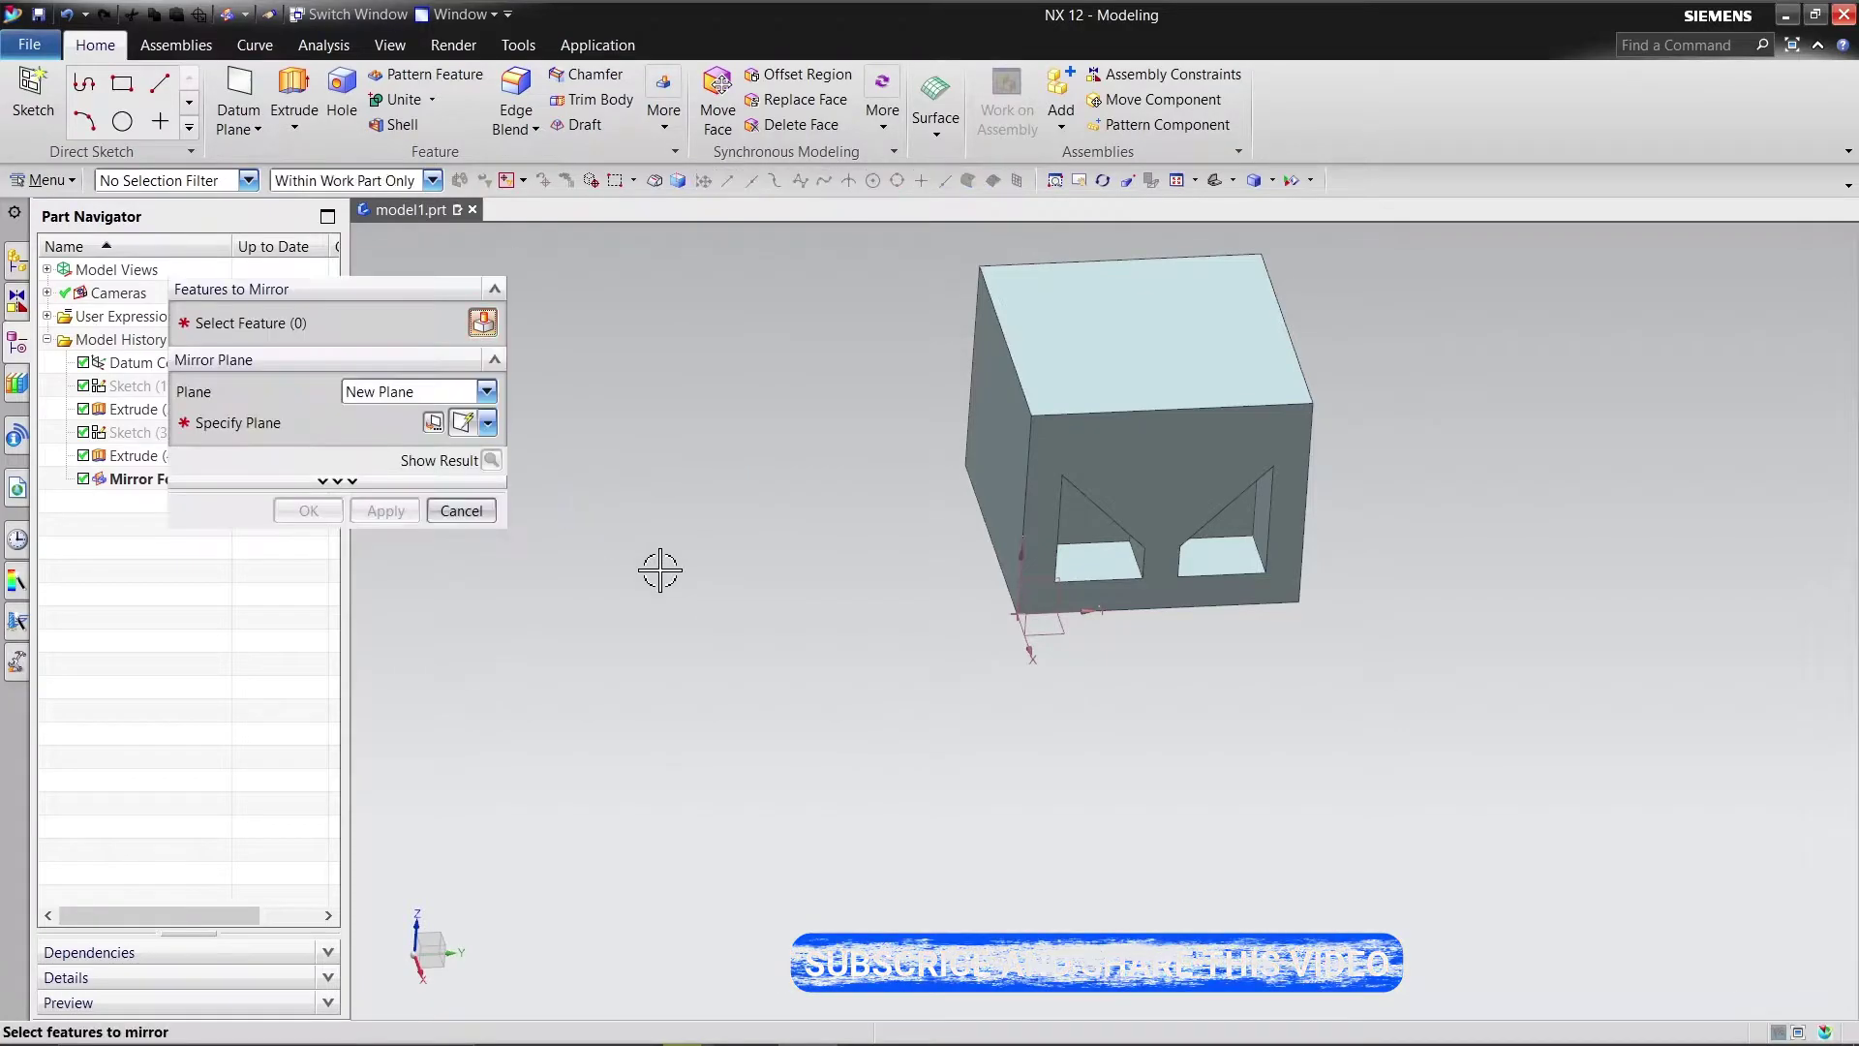
drag(315, 267, 593, 242)
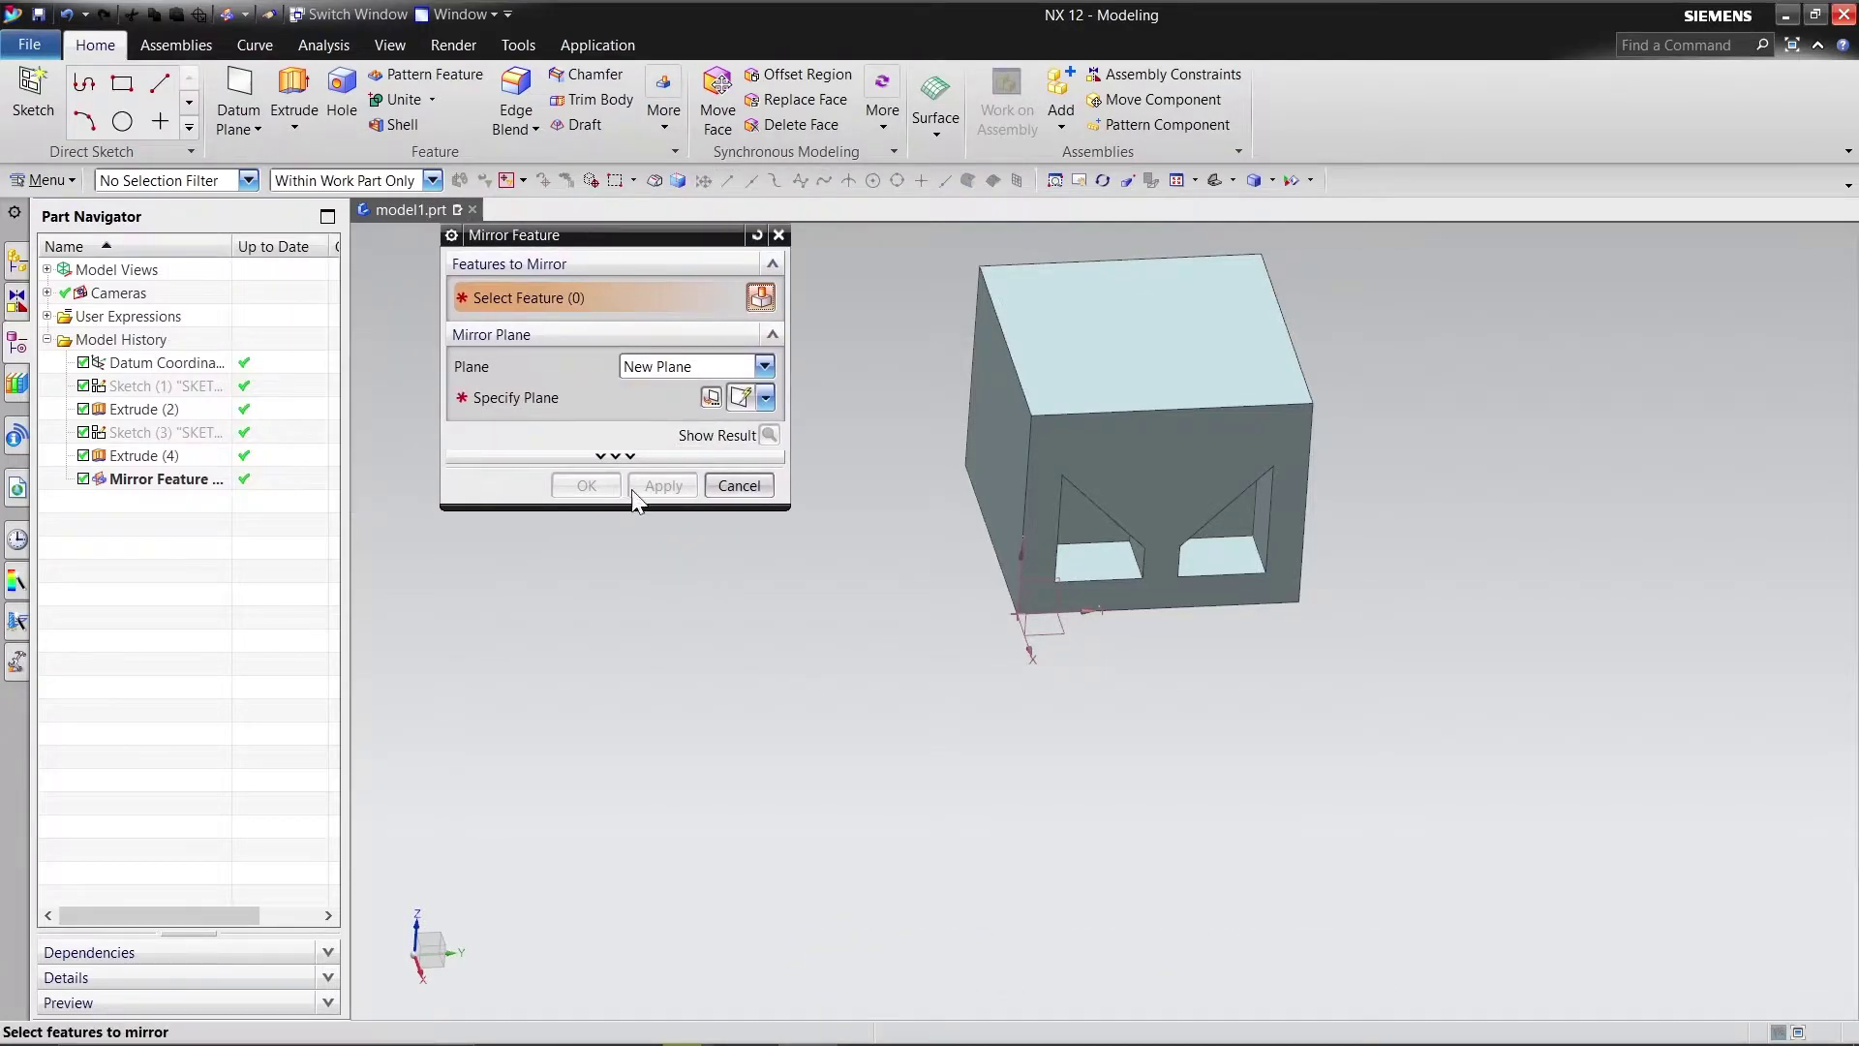
click(160, 460)
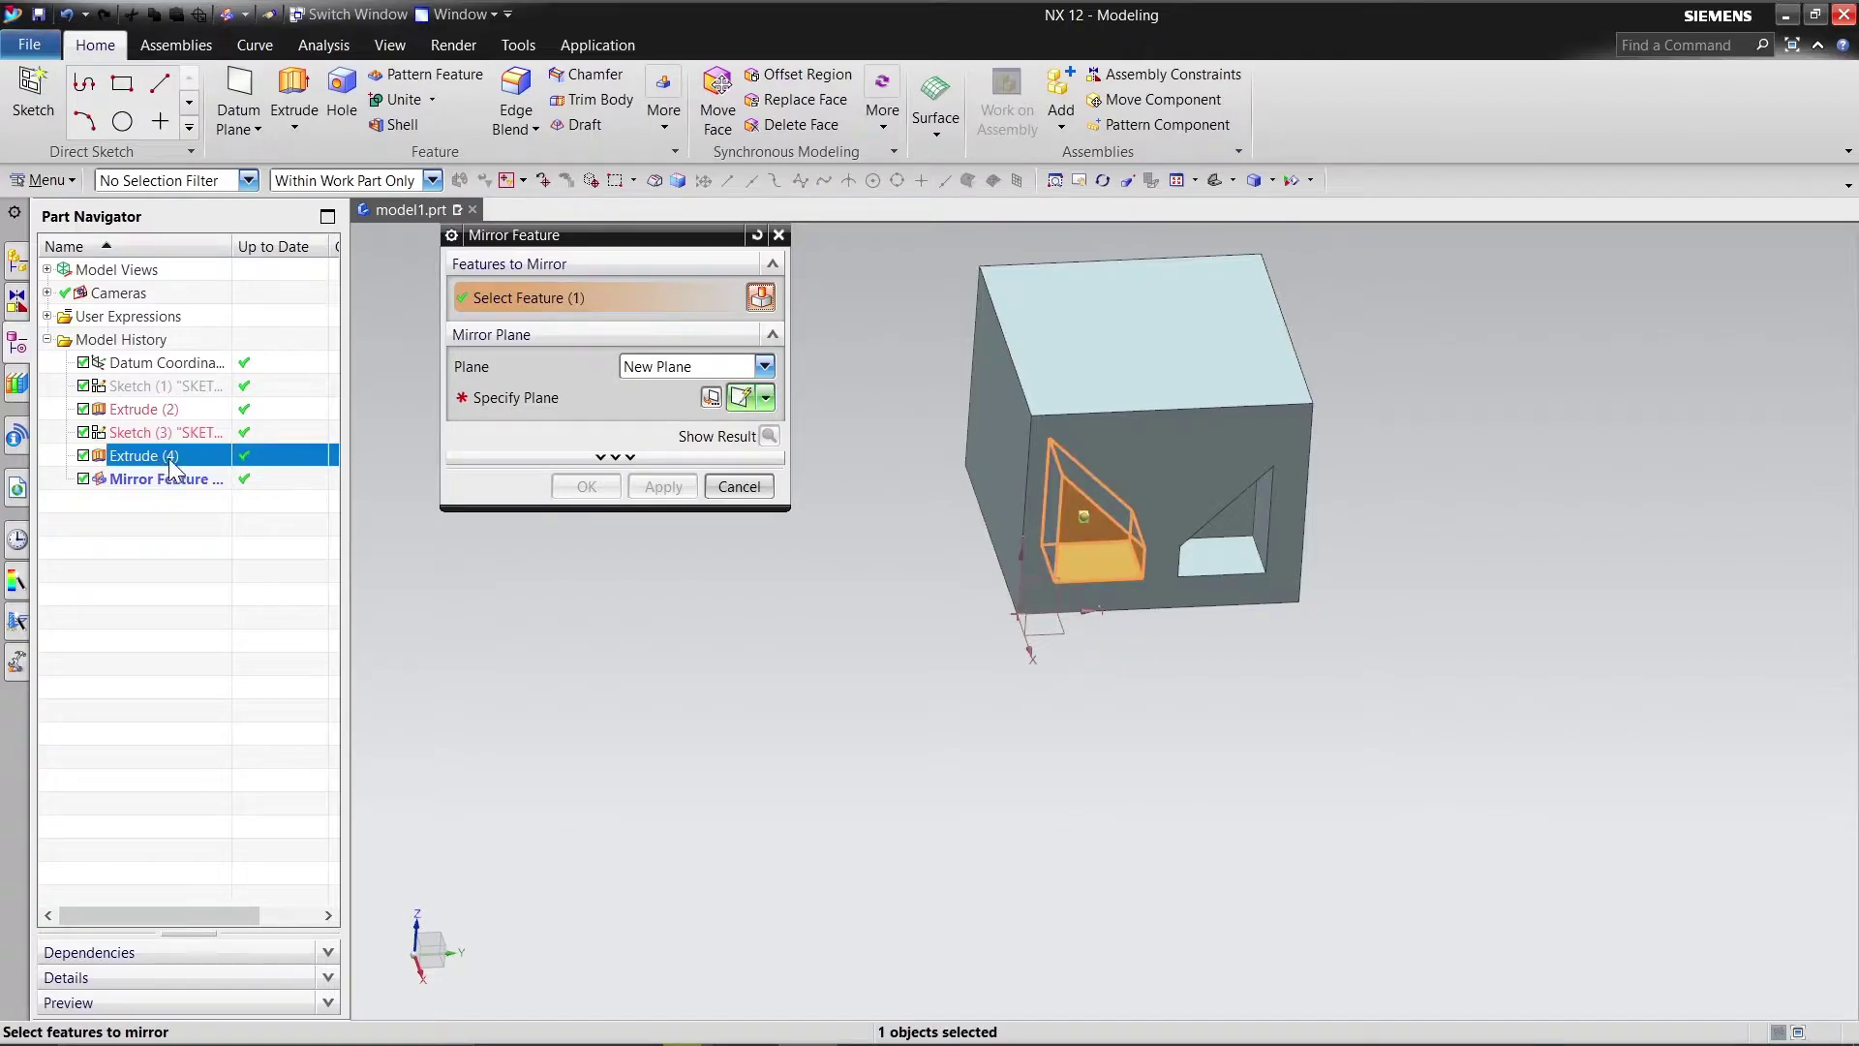
click(159, 416)
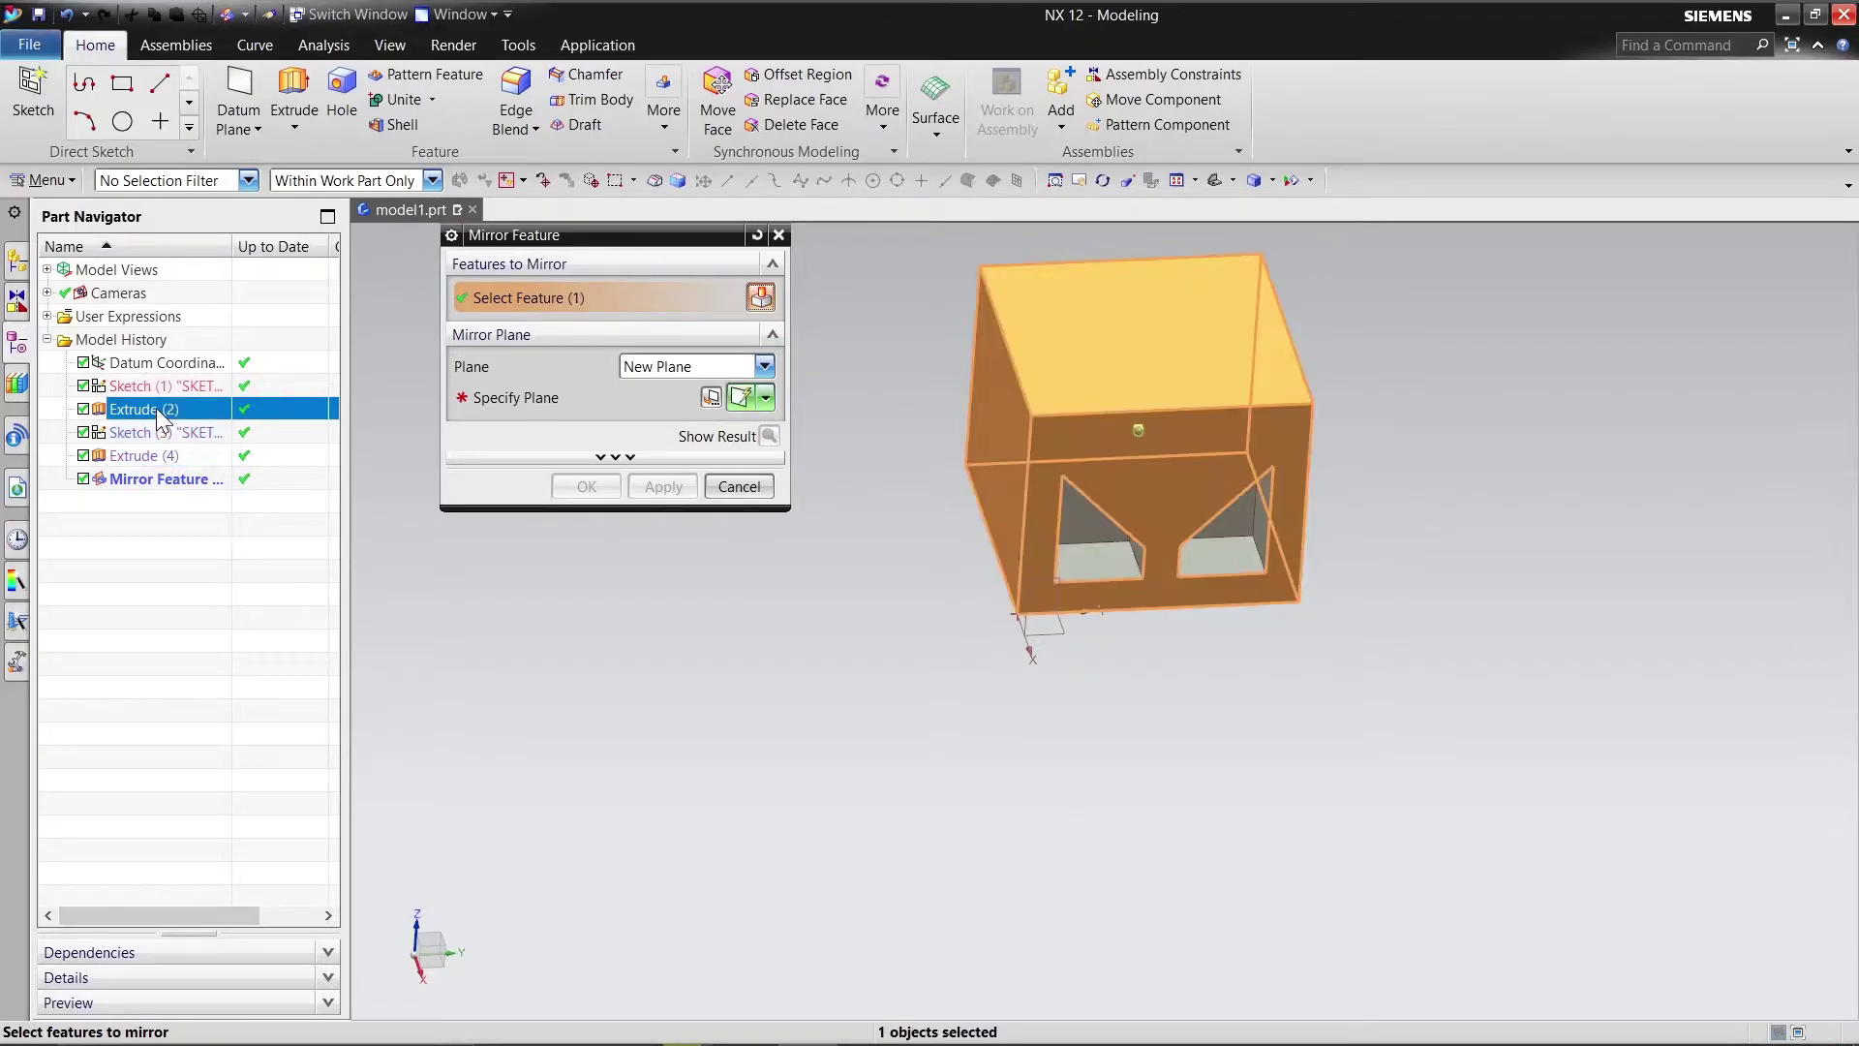
click(157, 459)
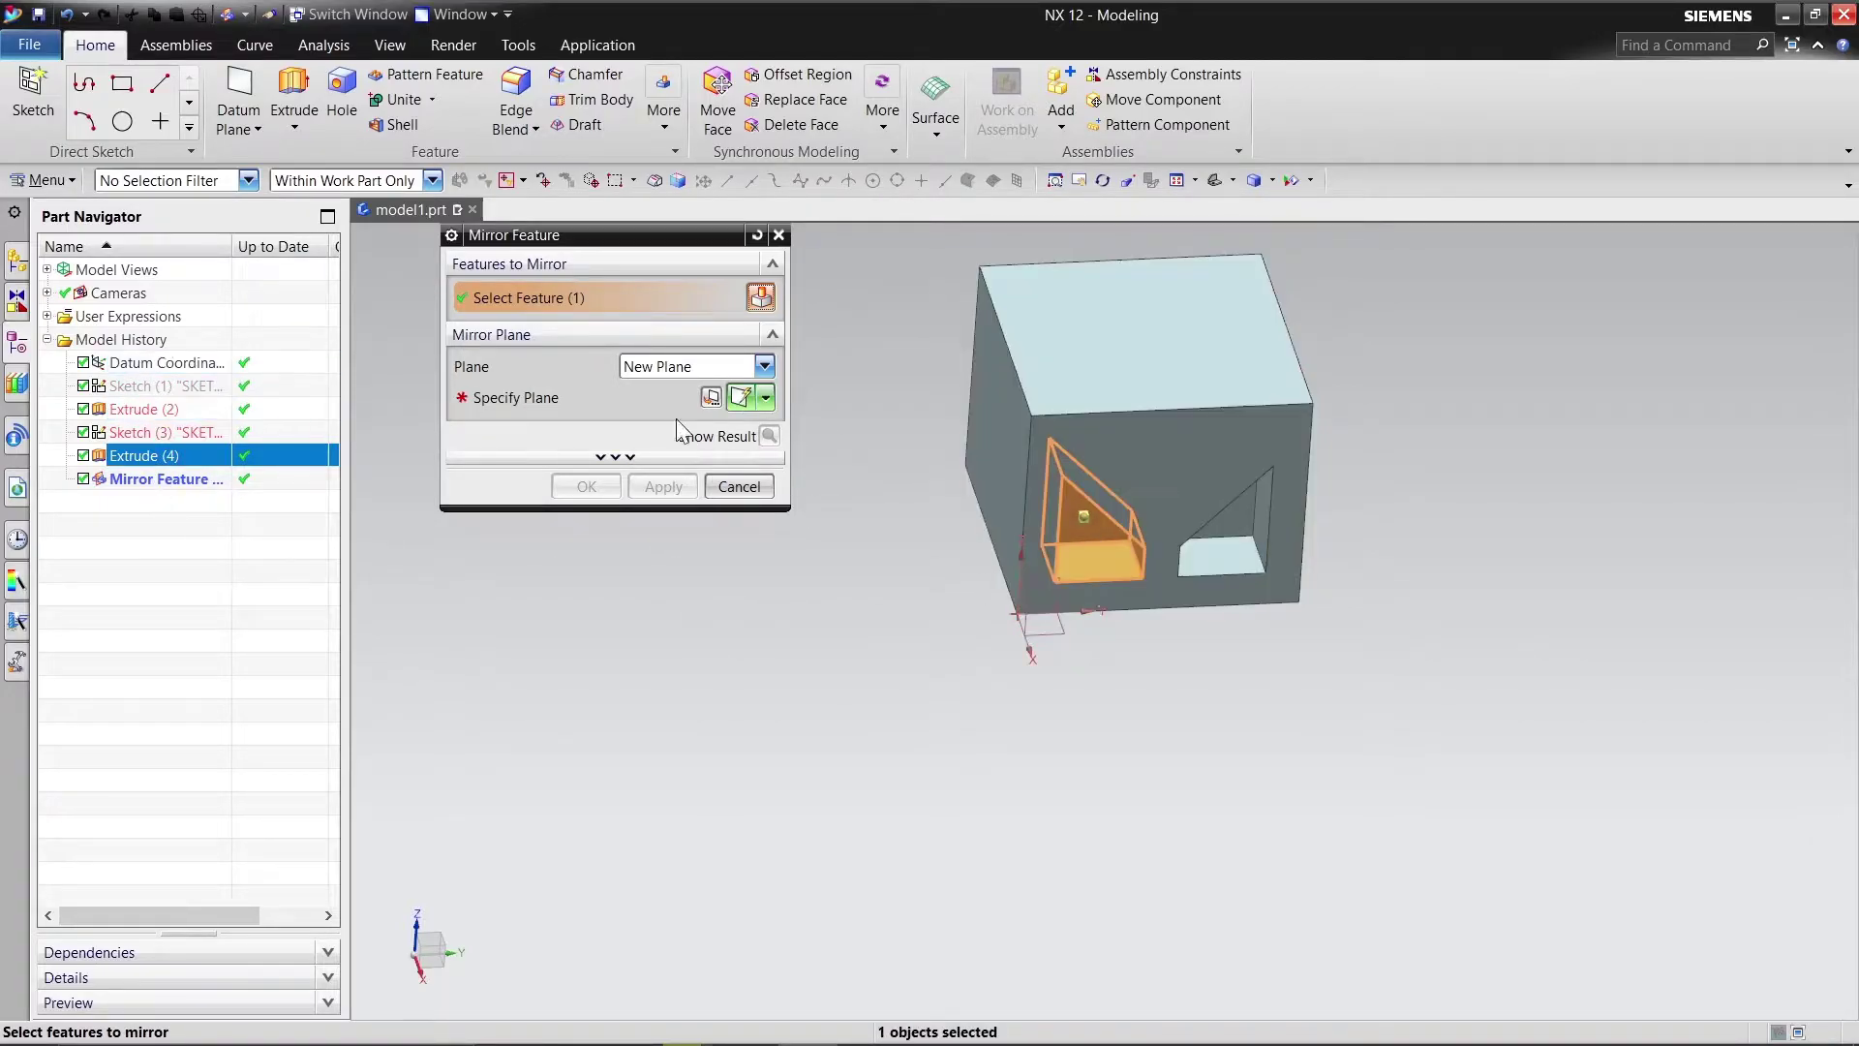
click(606, 397)
click(1207, 478)
middle_drag(1646, 520, 1009, 653)
click(1141, 403)
click(770, 438)
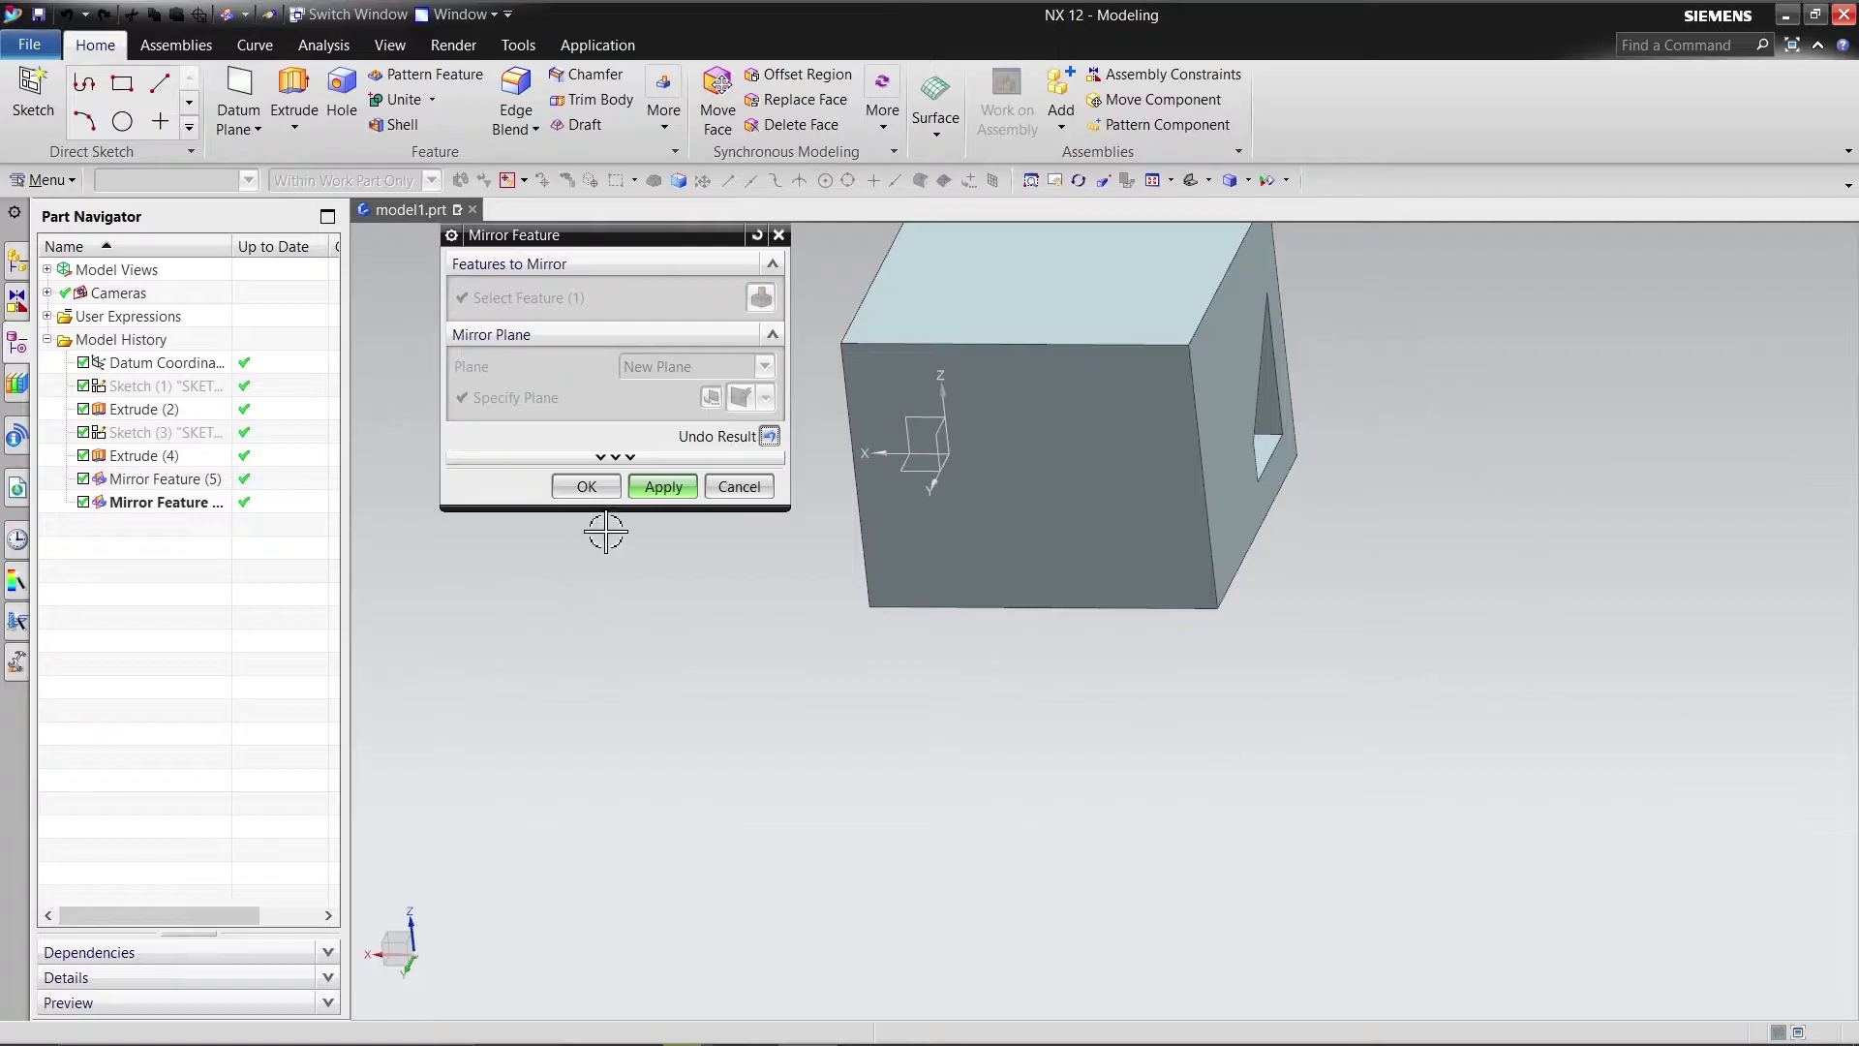
click(655, 492)
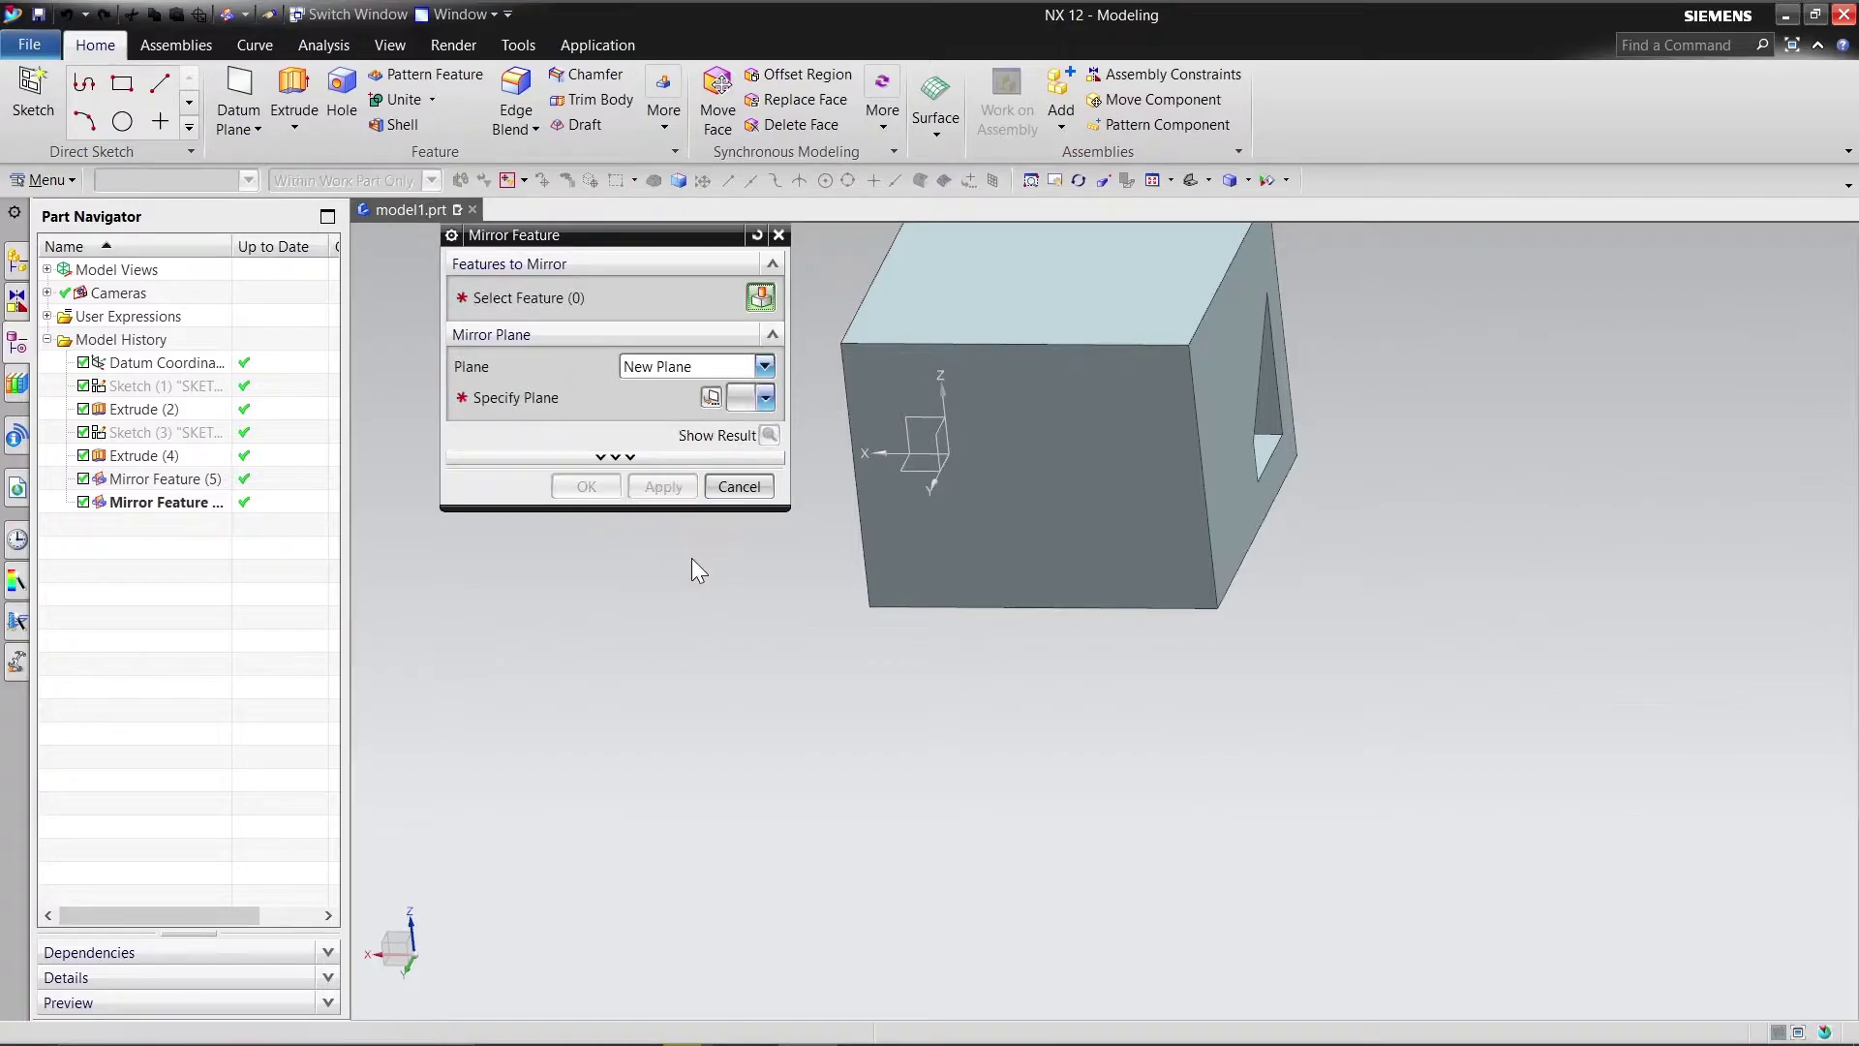
click(736, 486)
Step: Mirror the second, already mirrored pocket onto the block's opposite face, using a new plane midway between the front and back faces
click(666, 126)
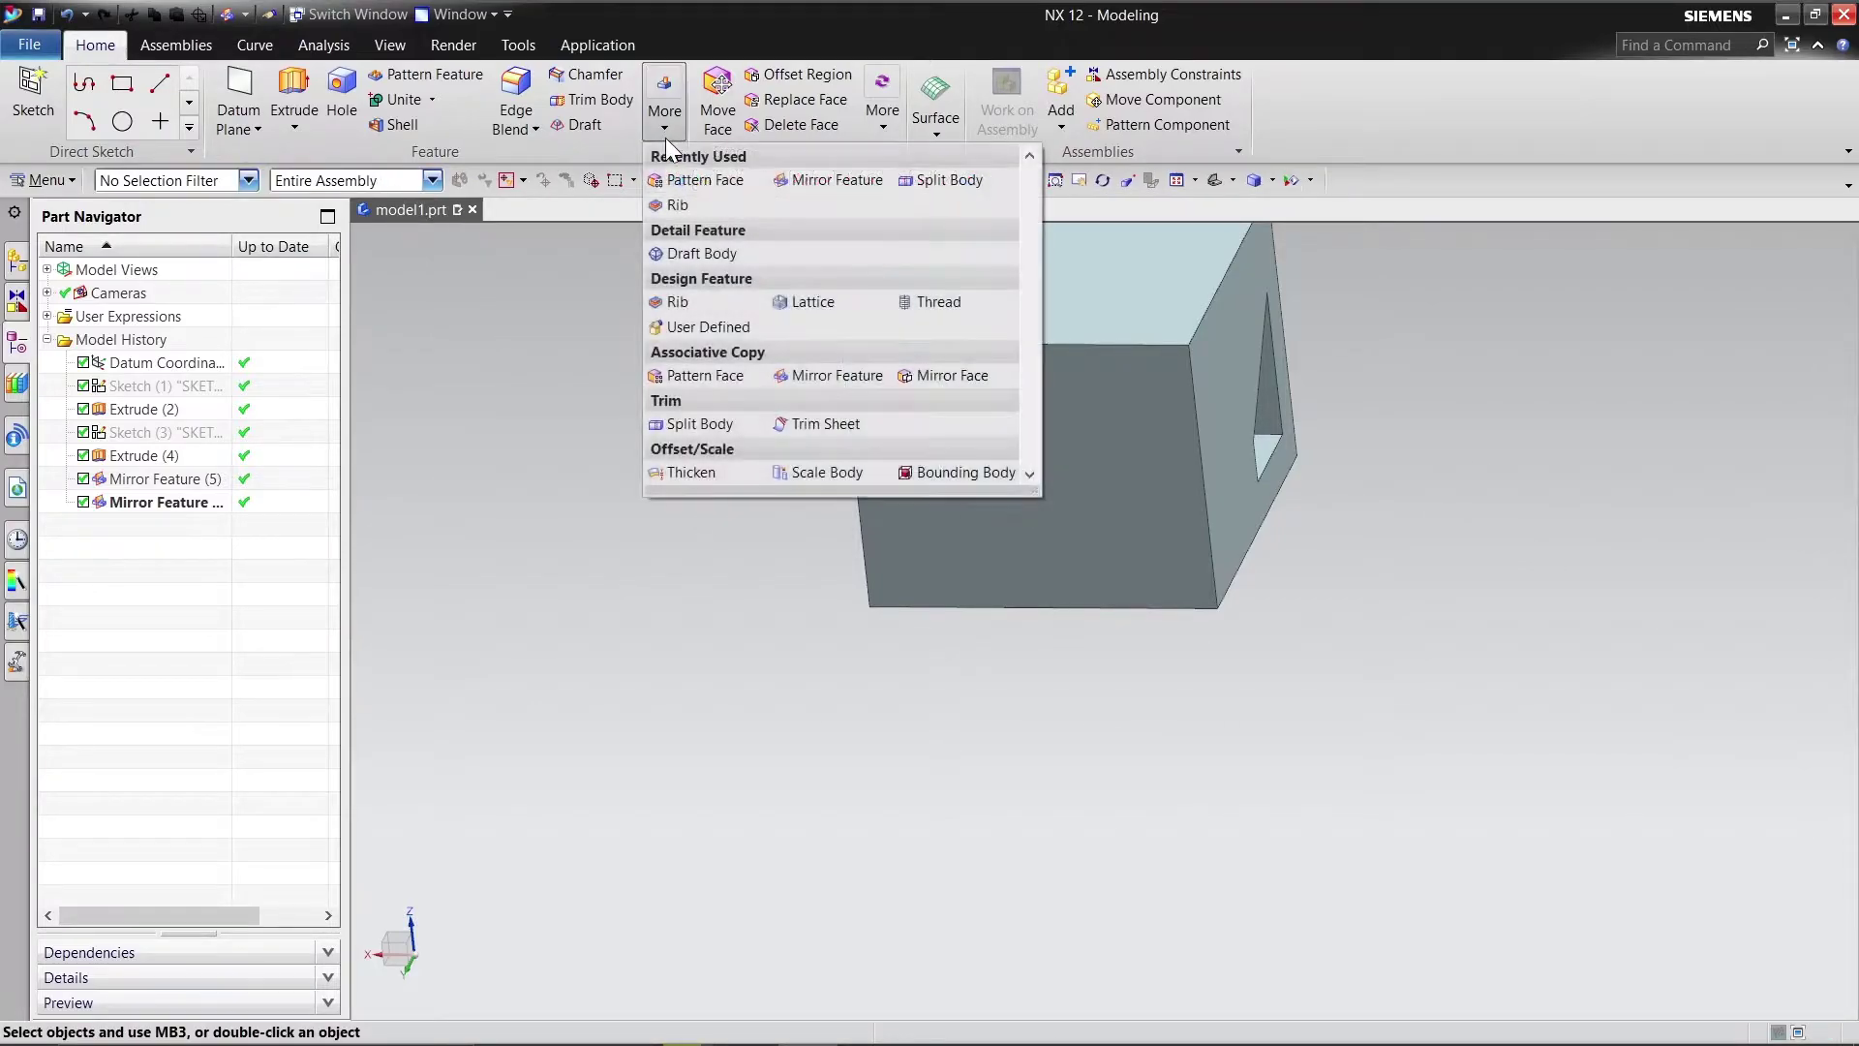
click(792, 374)
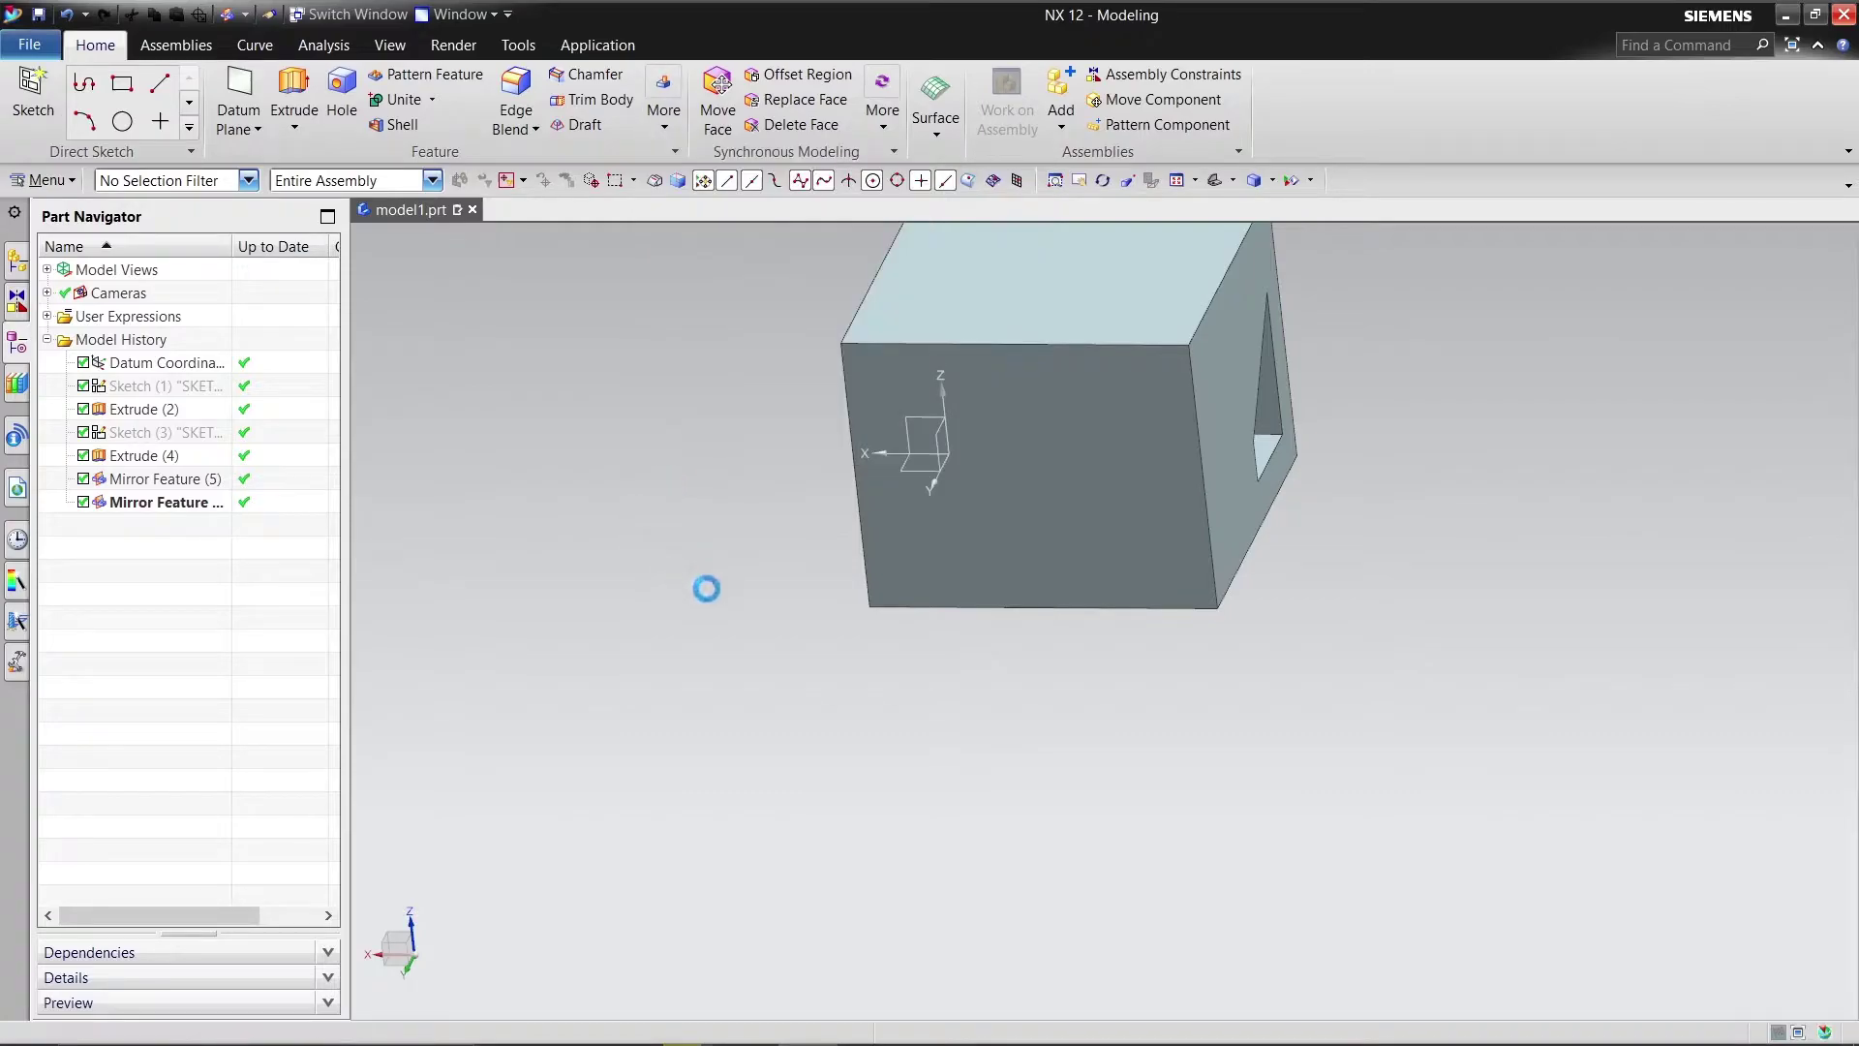
middle_drag(727, 584, 876, 618)
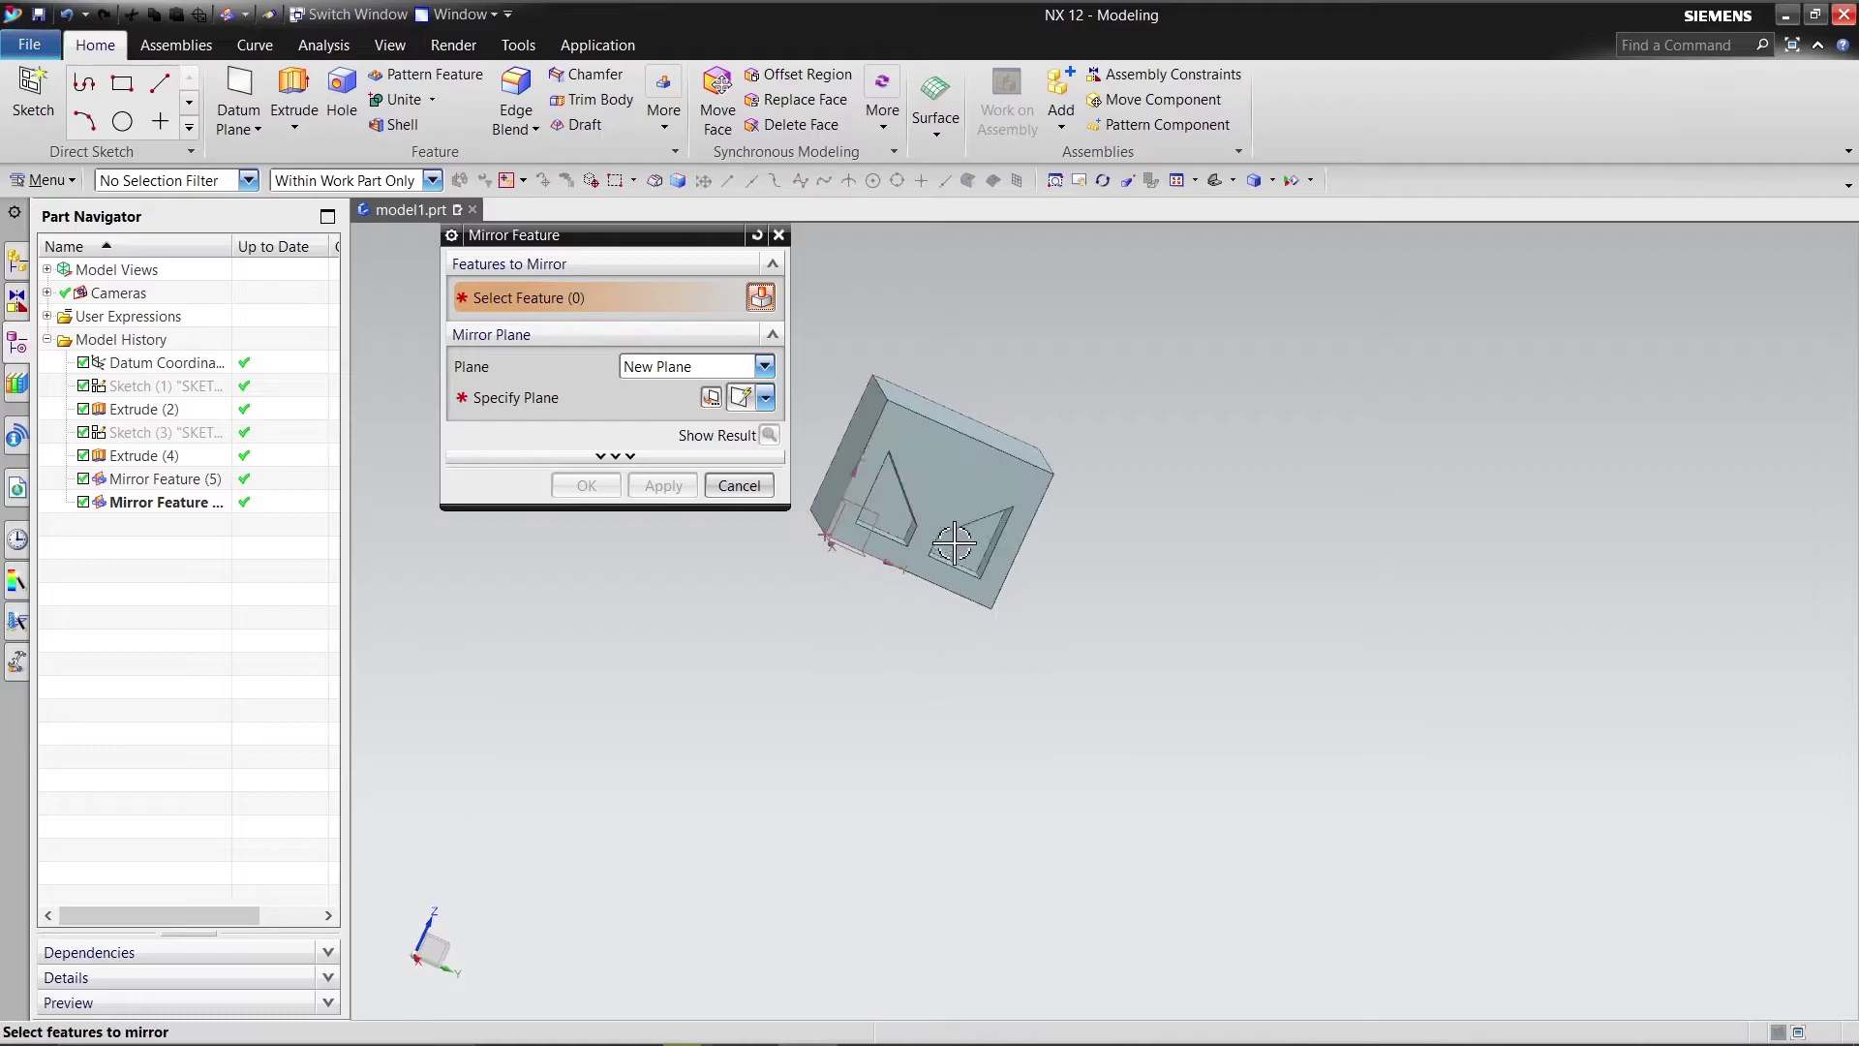
click(954, 550)
click(610, 404)
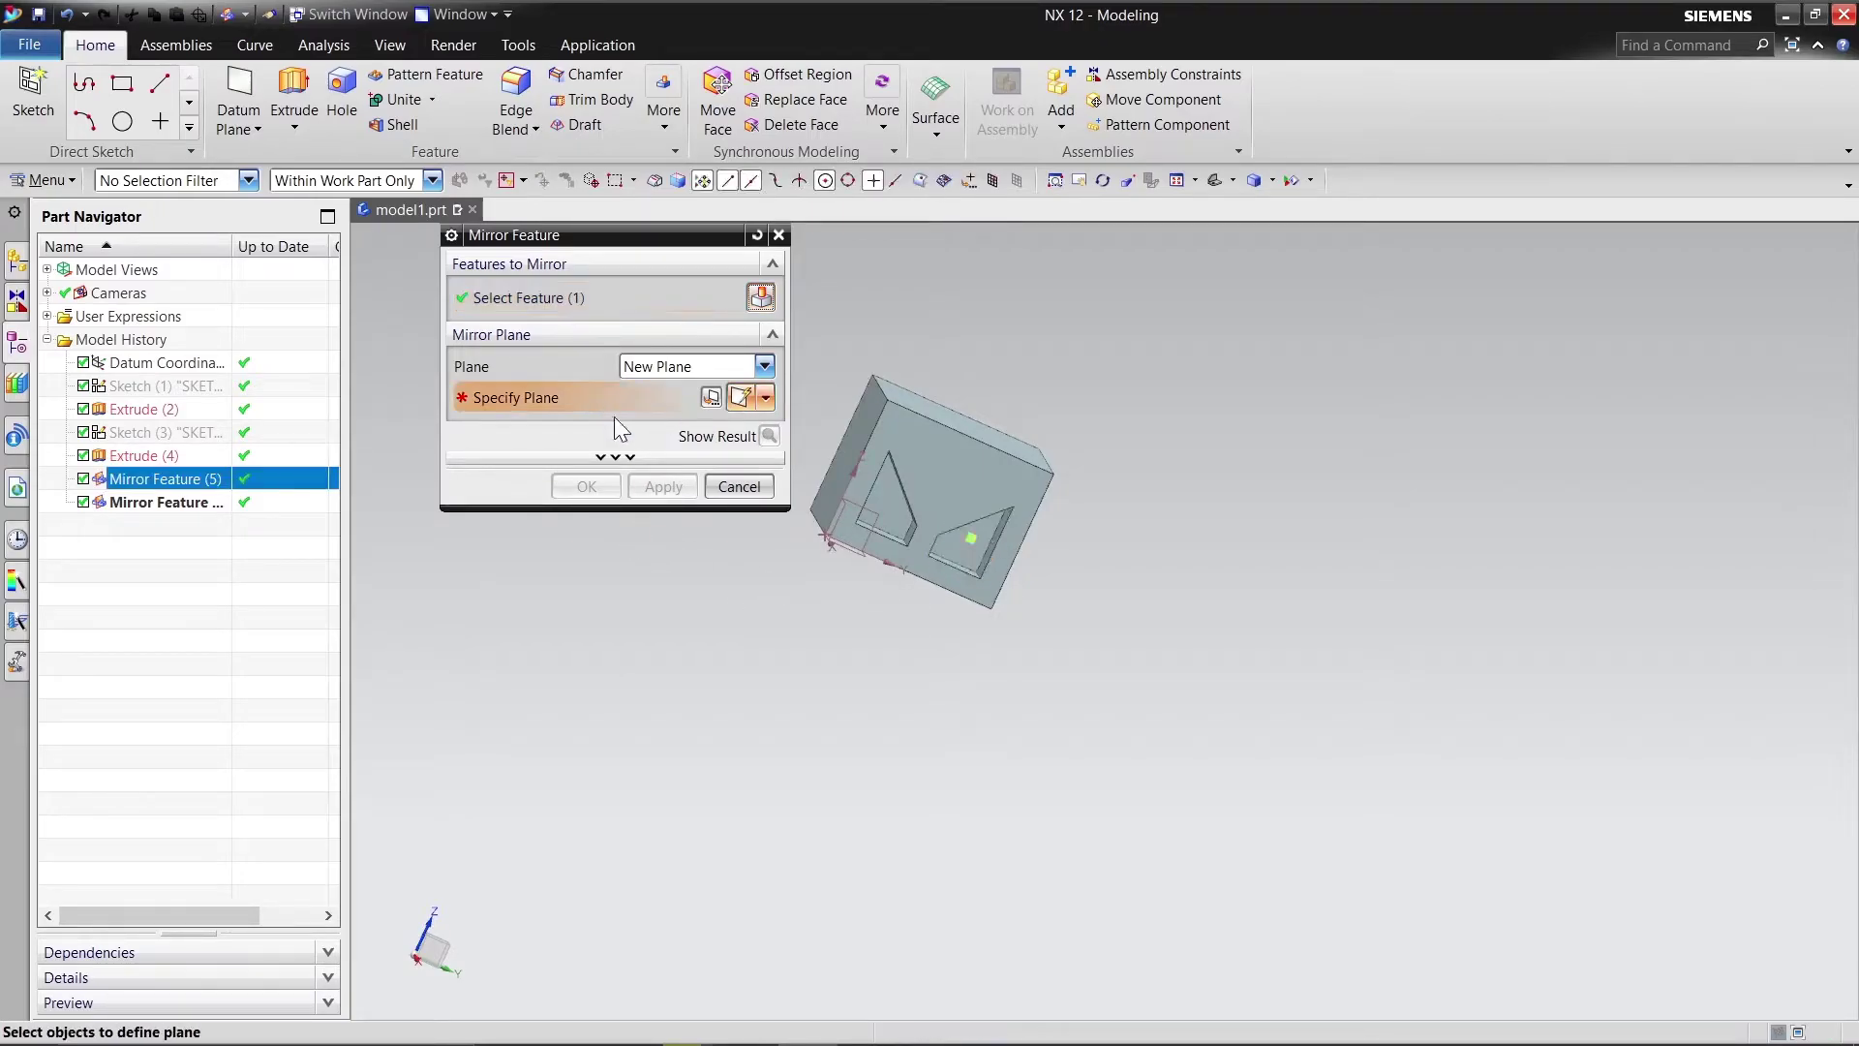
middle_drag(764, 627, 715, 643)
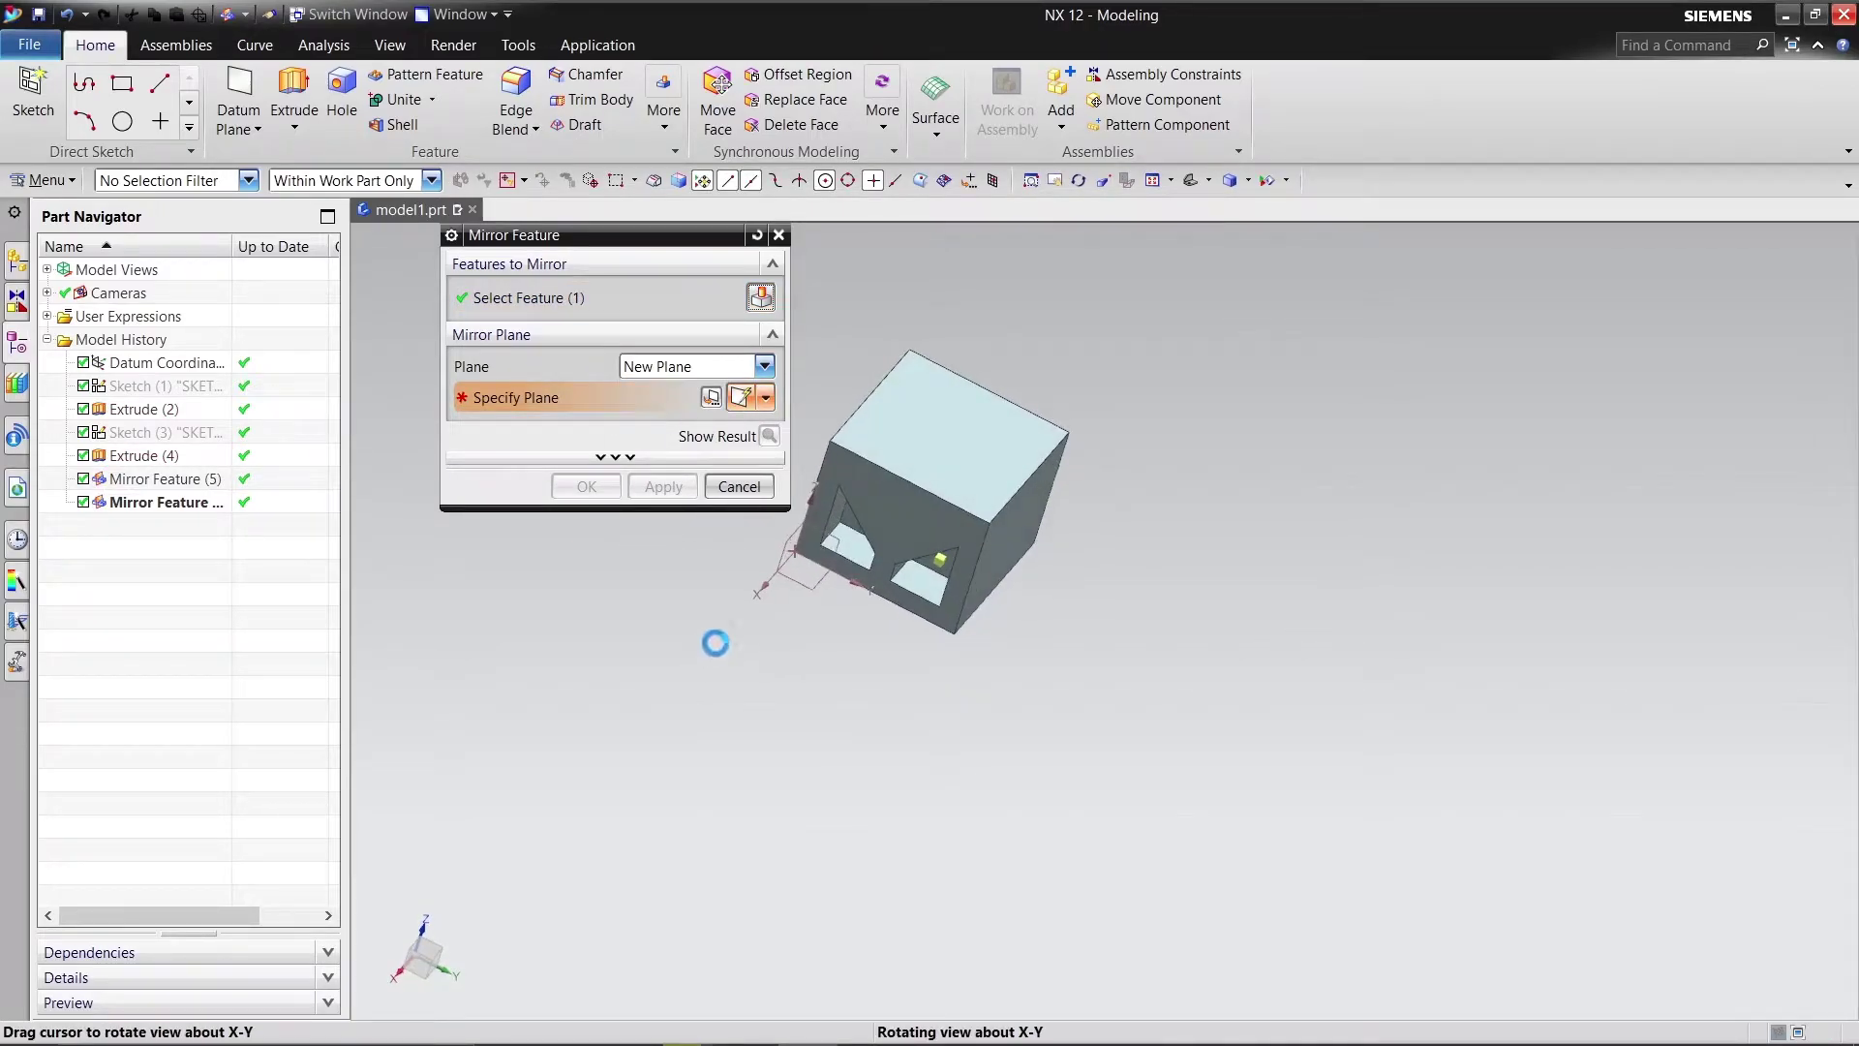
click(913, 501)
middle_drag(868, 652, 823, 680)
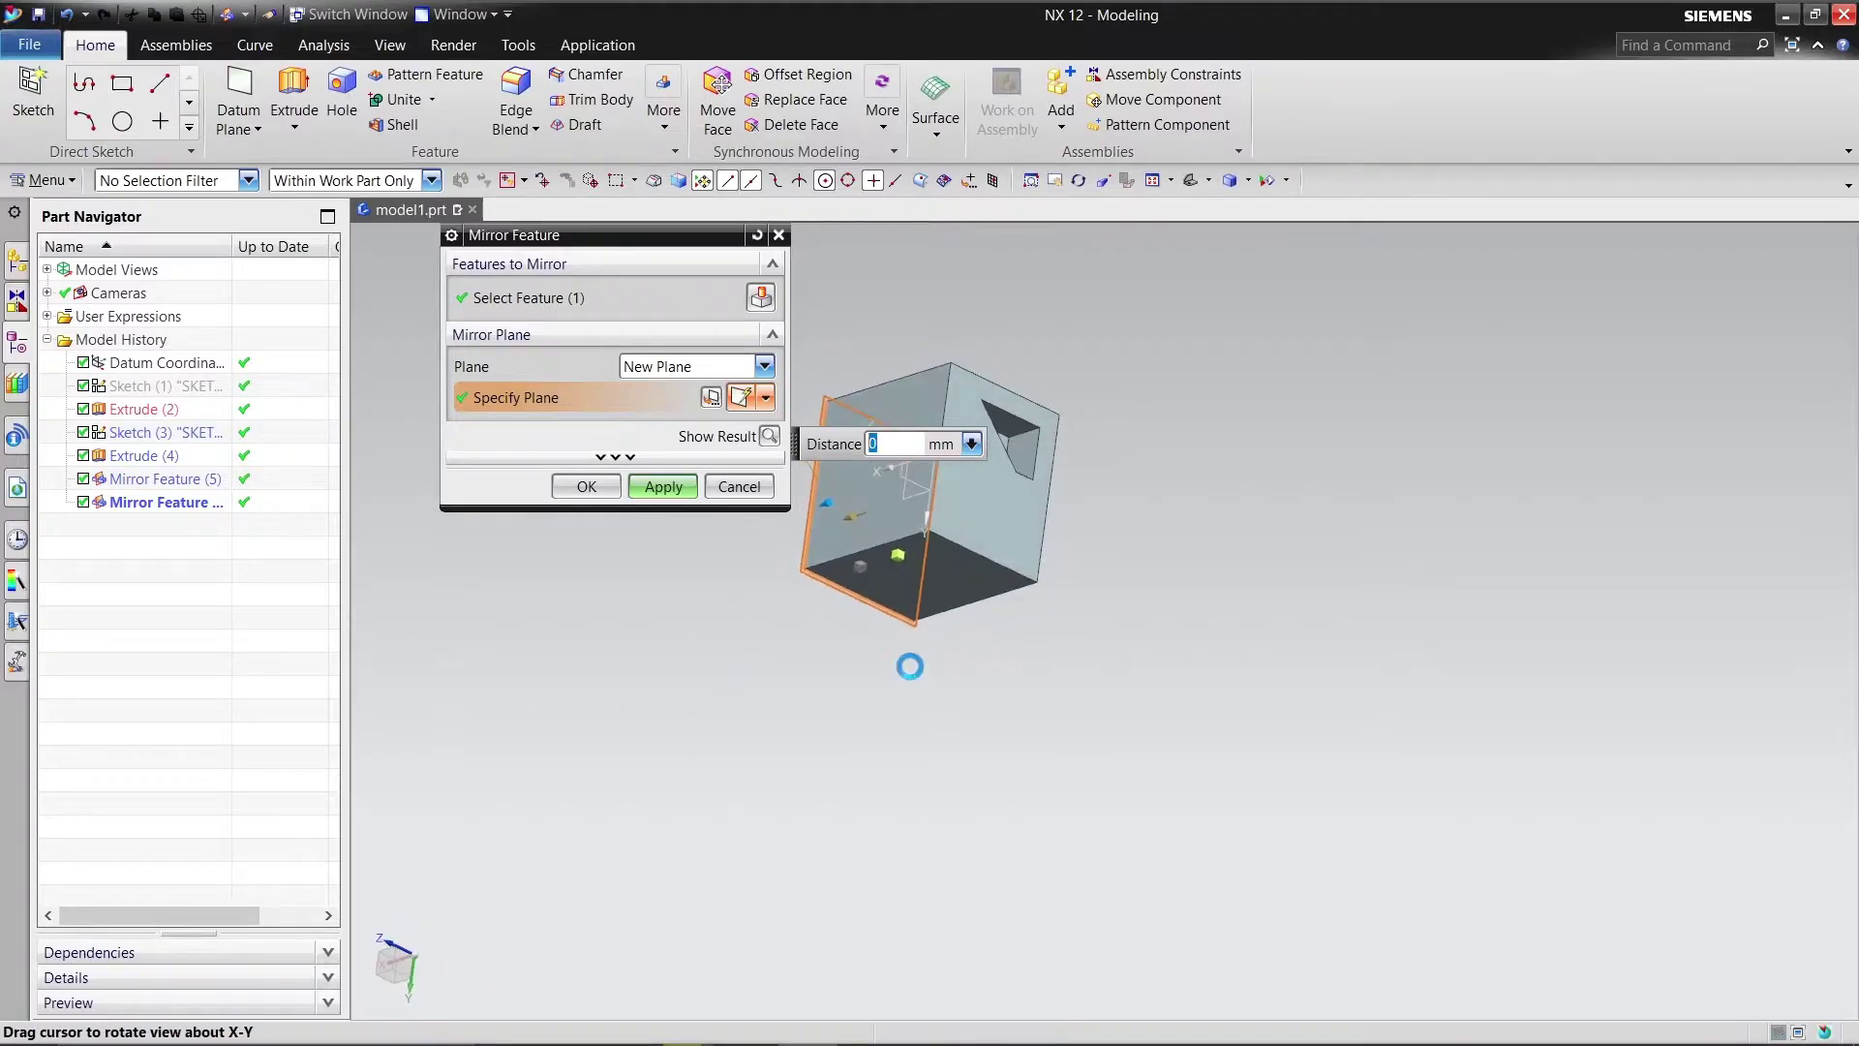
click(989, 510)
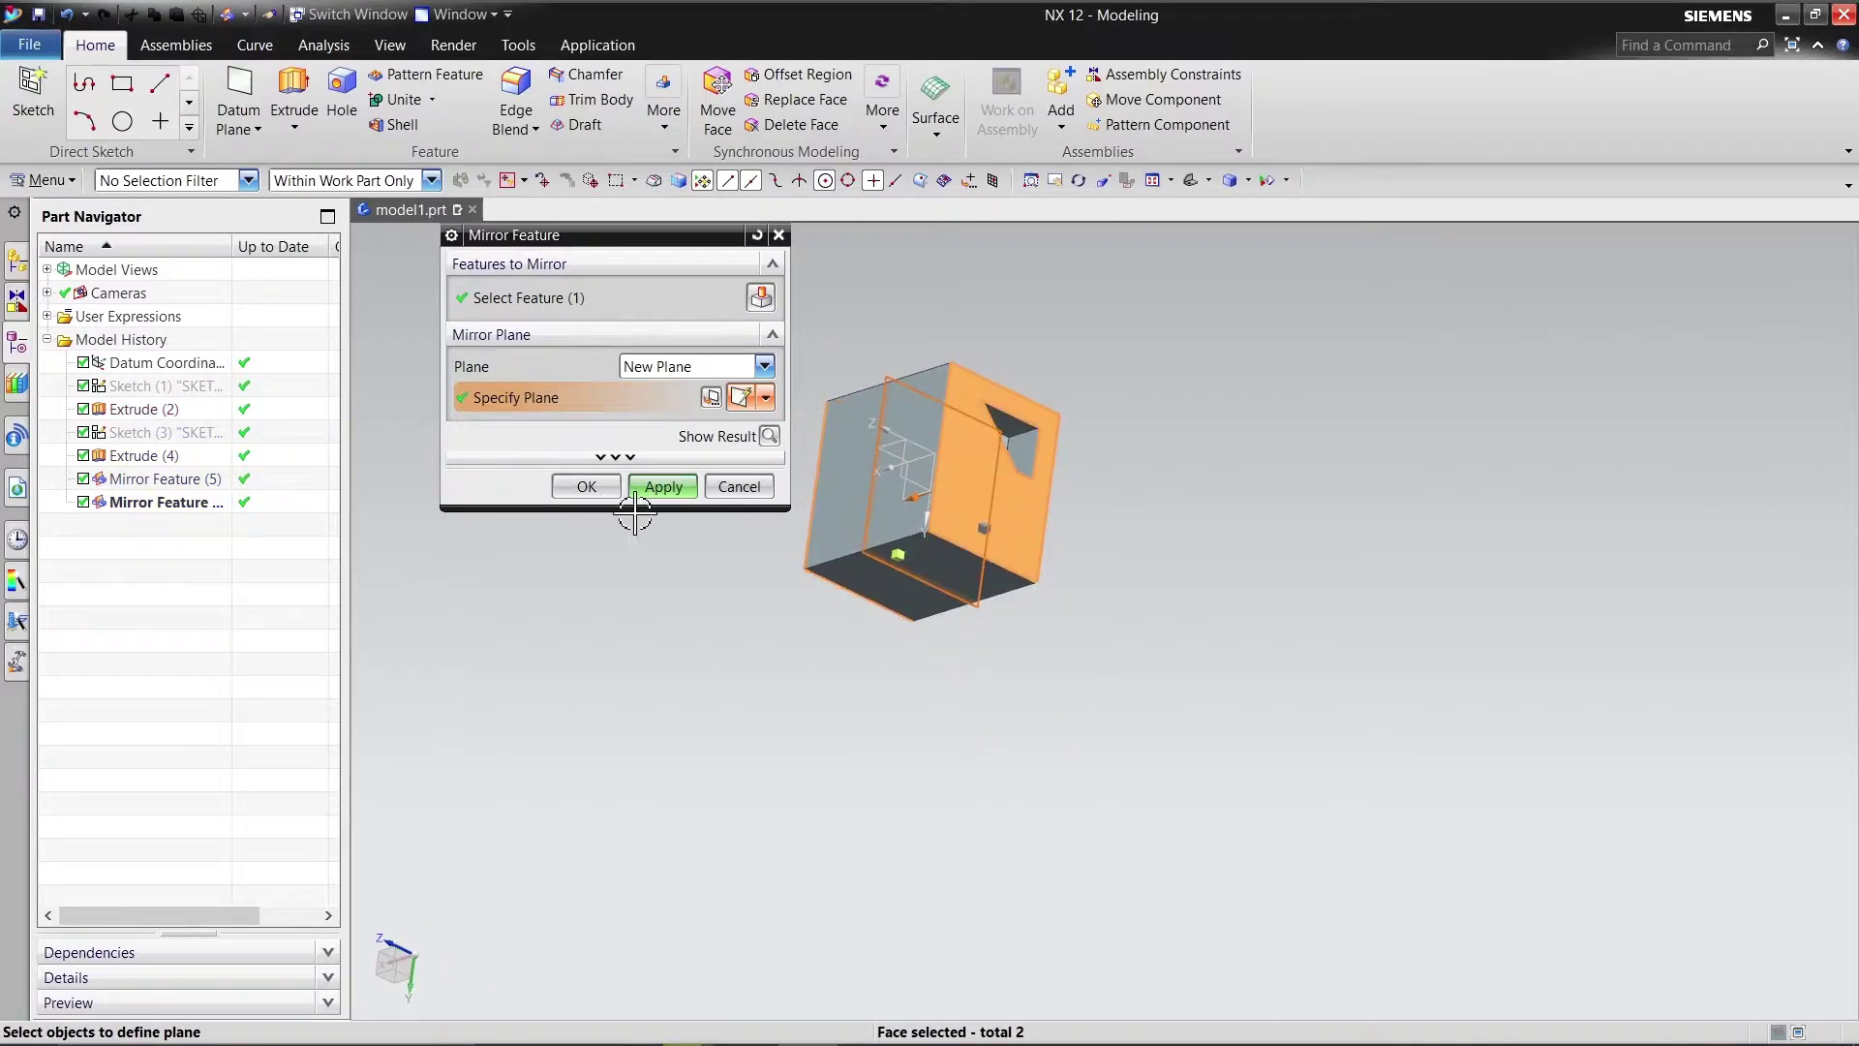
click(600, 488)
middle_drag(648, 592, 677, 440)
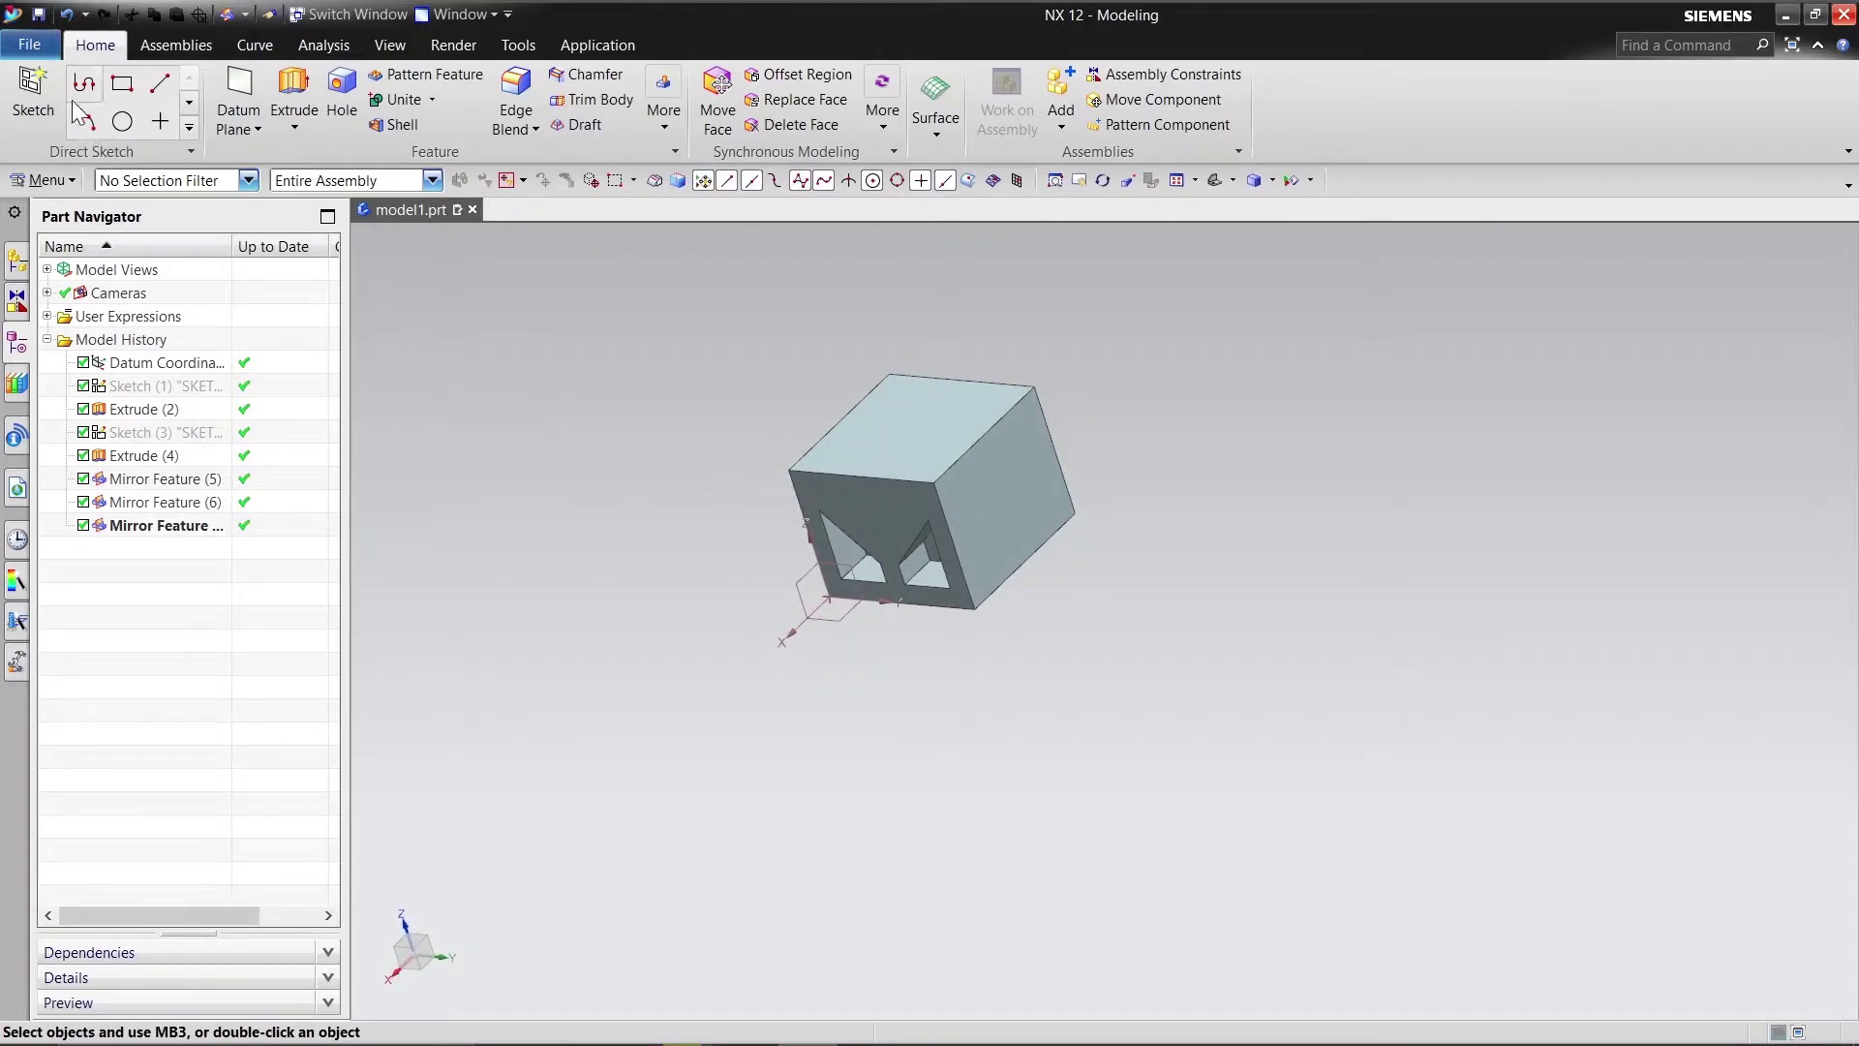
Step: Start a sketch on the block's pocketed front face and draw a full-height vertical line through its middle, converted to a reference line
click(32, 87)
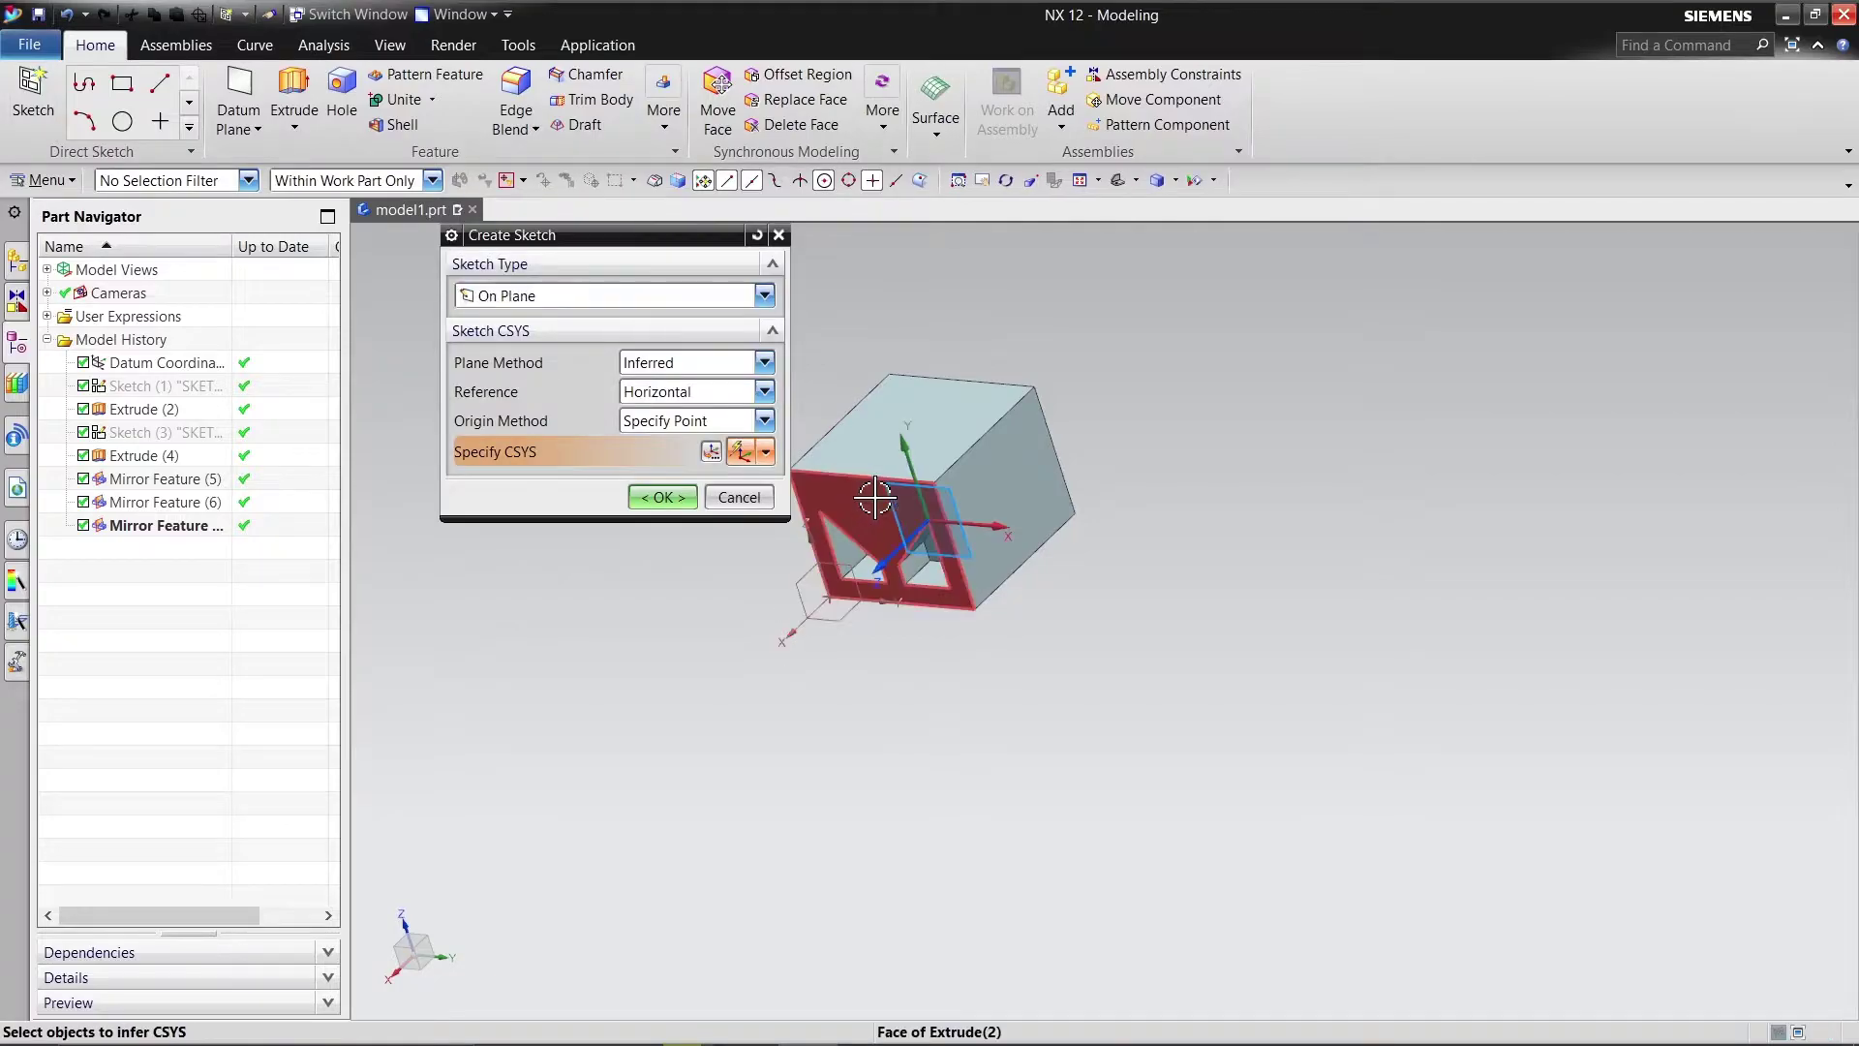
click(871, 498)
click(664, 497)
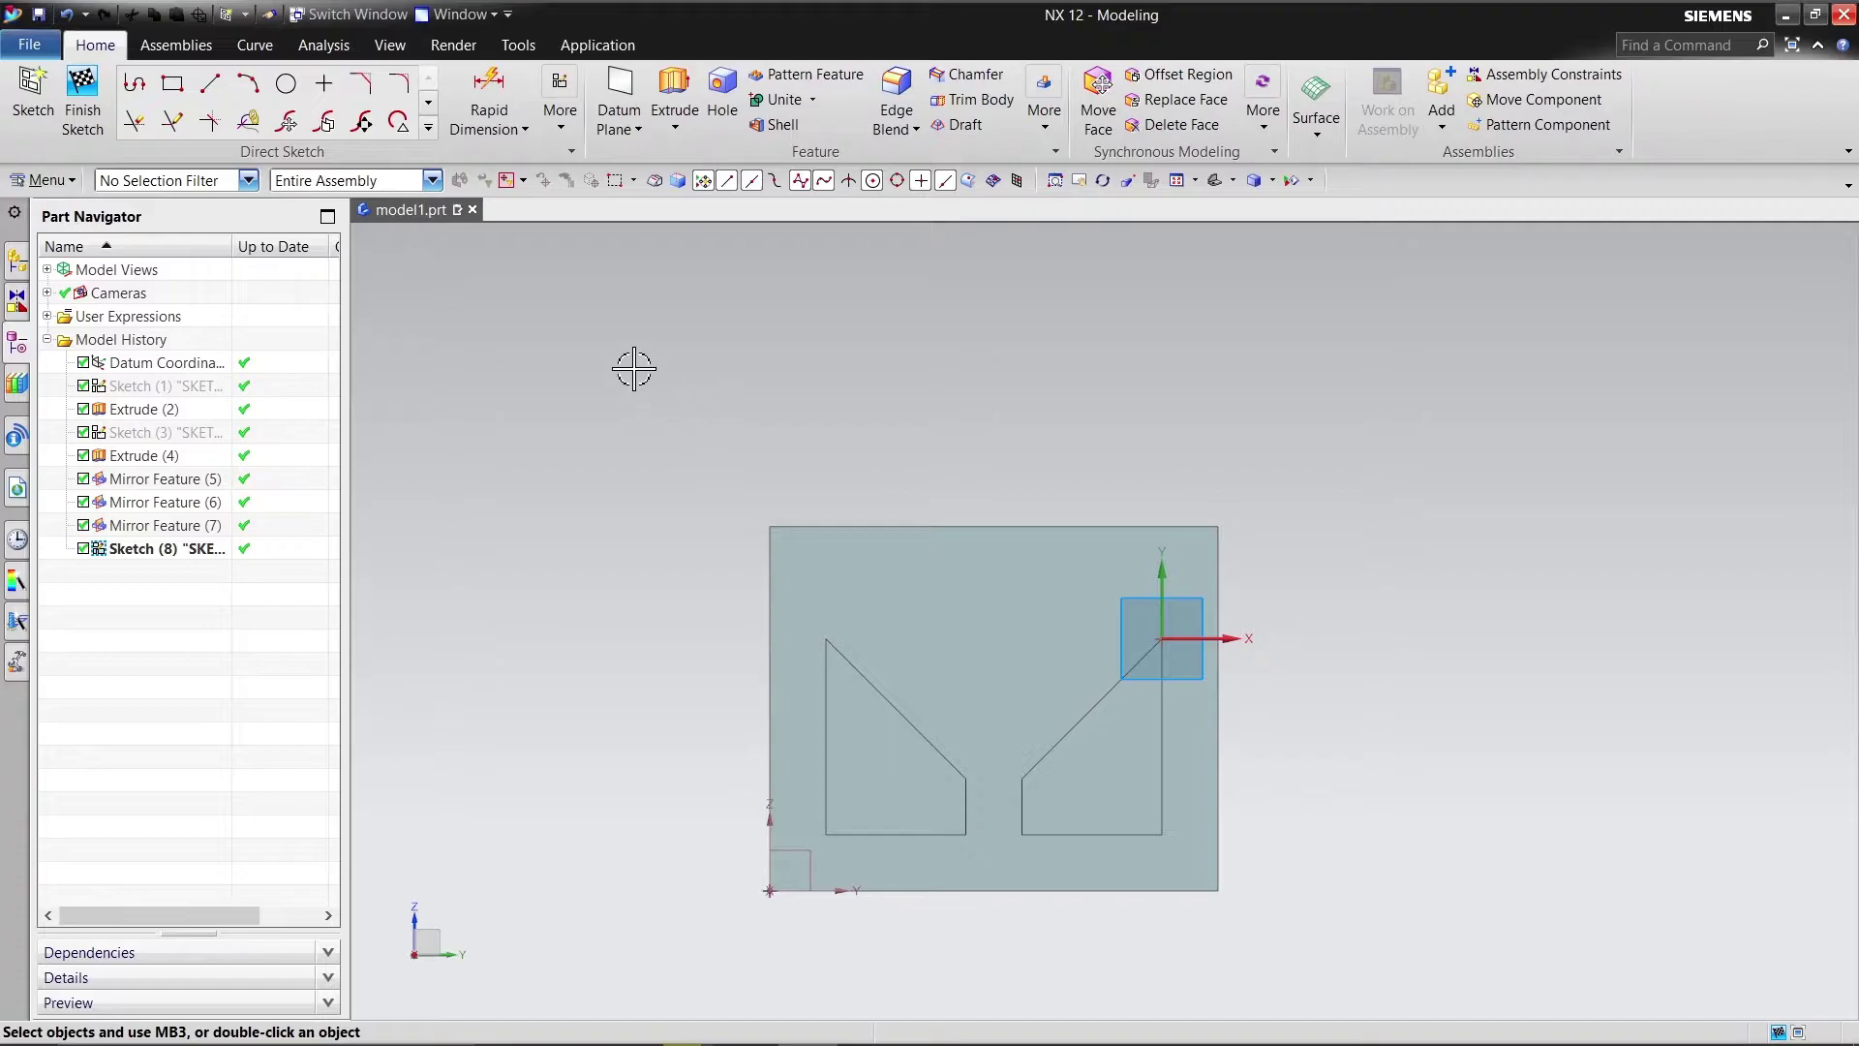
click(210, 86)
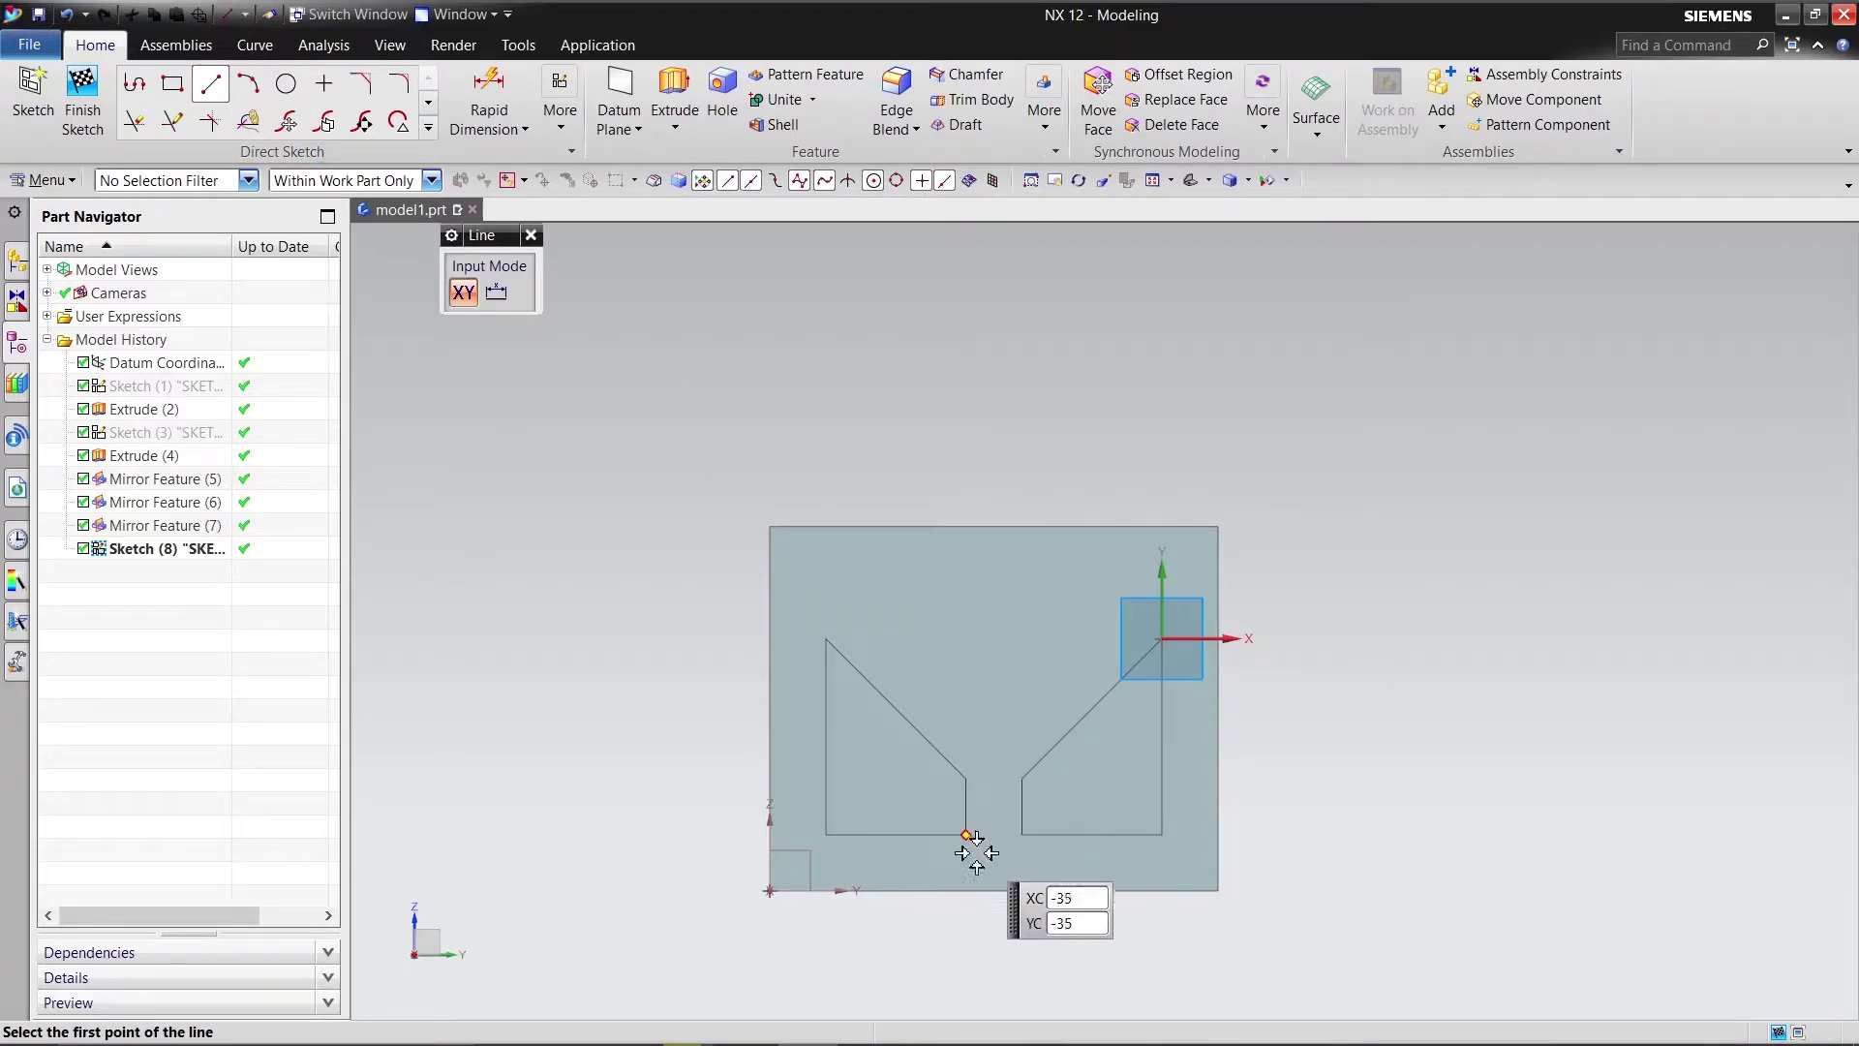
click(994, 893)
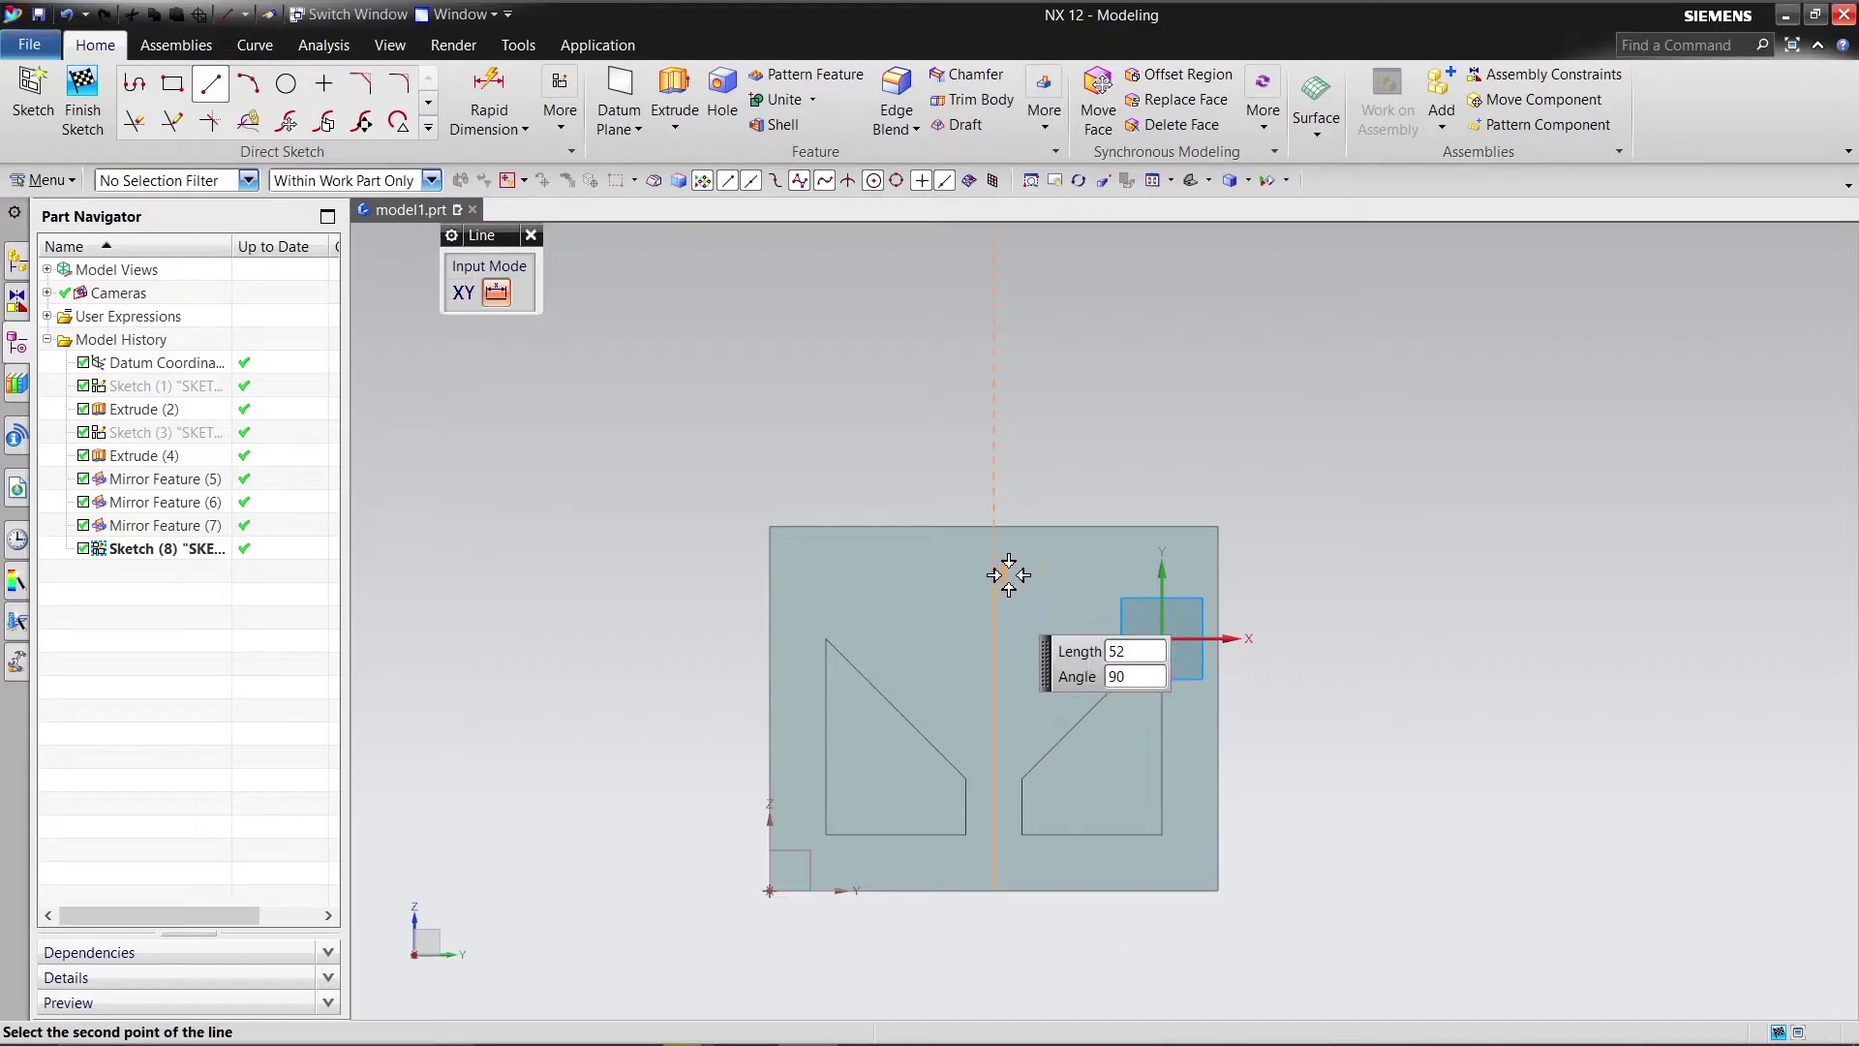
click(994, 528)
right_click(1012, 528)
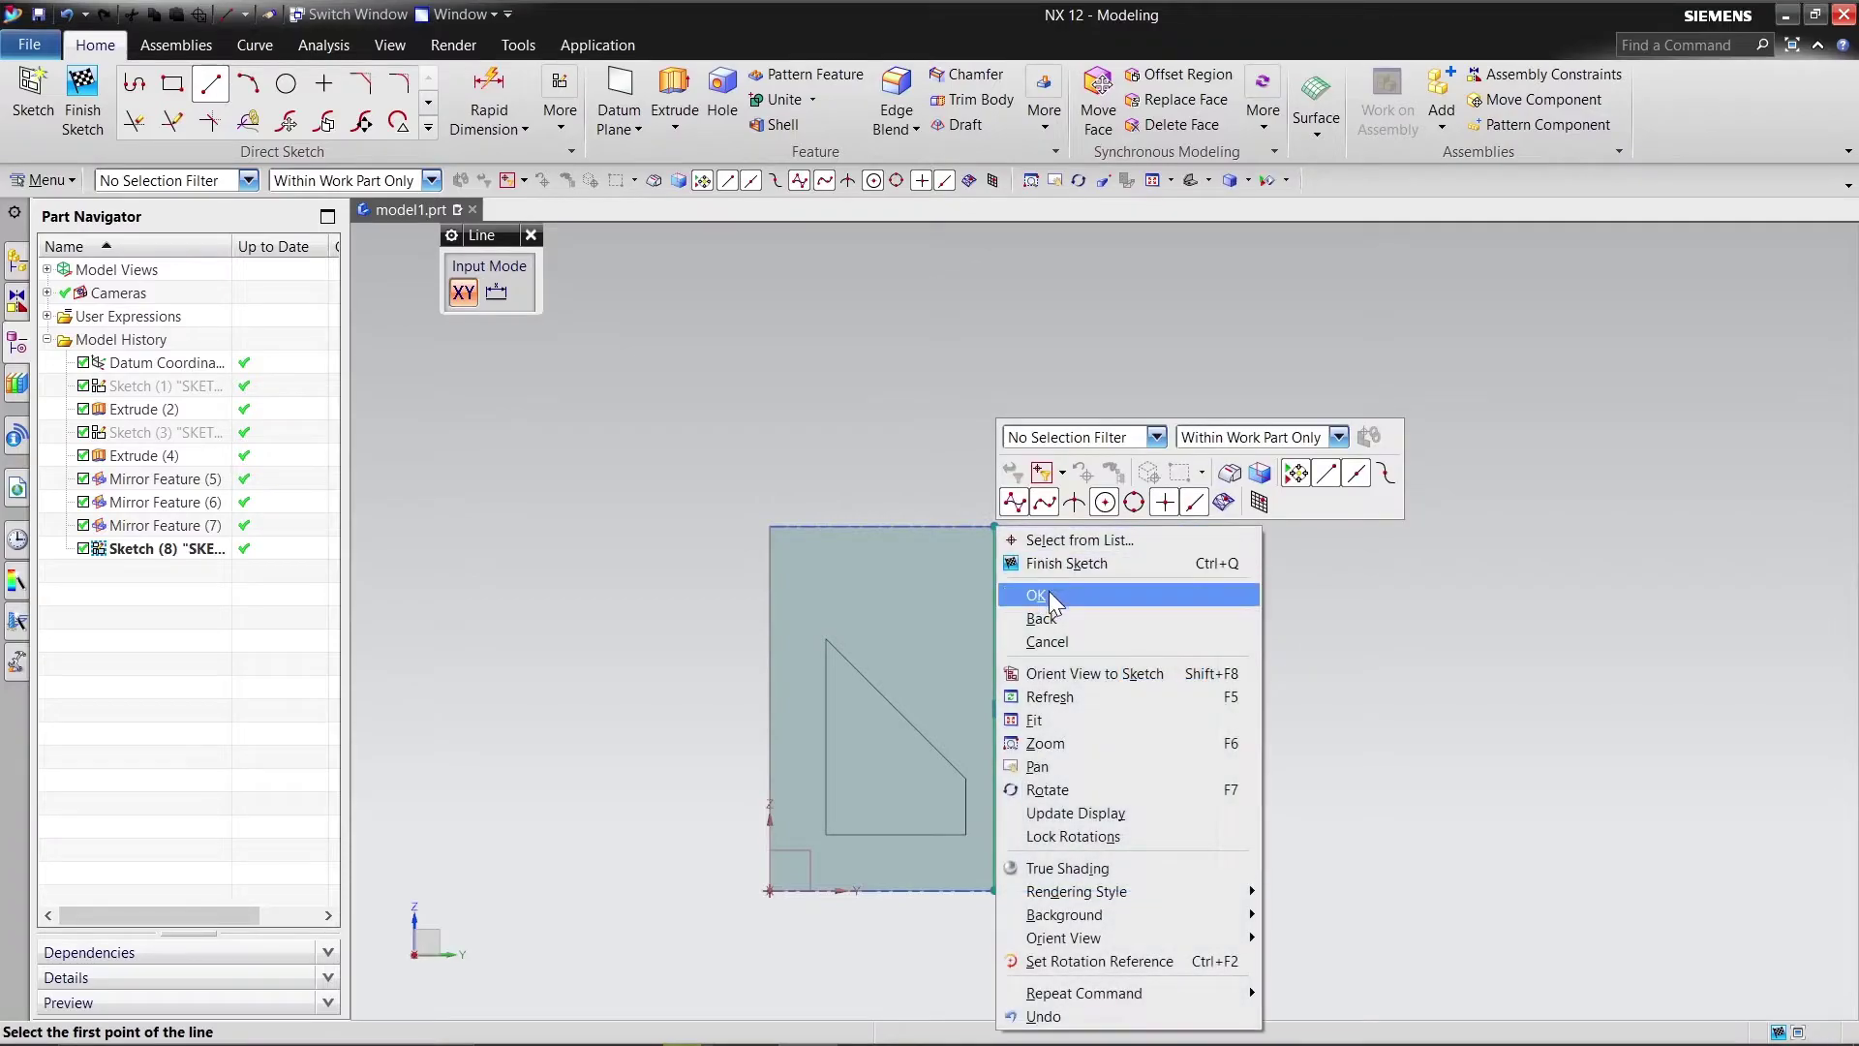
click(1050, 595)
click(995, 563)
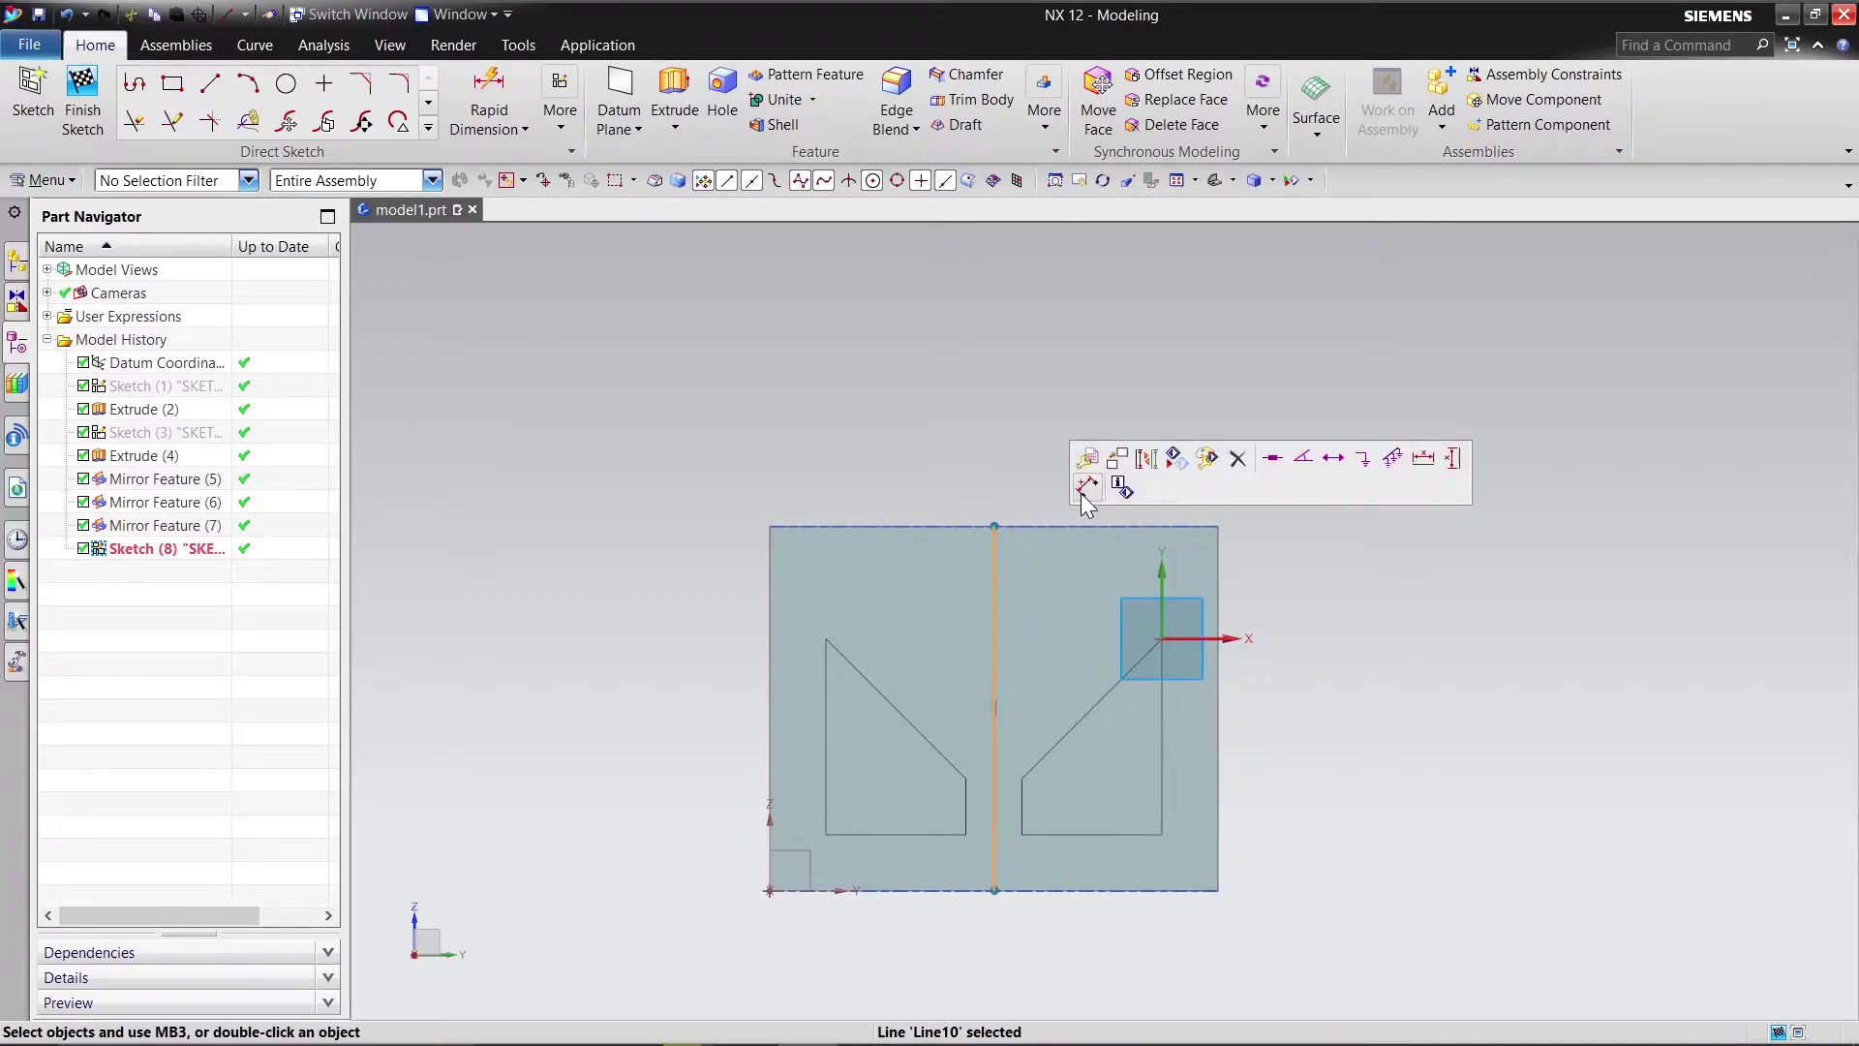
click(1146, 460)
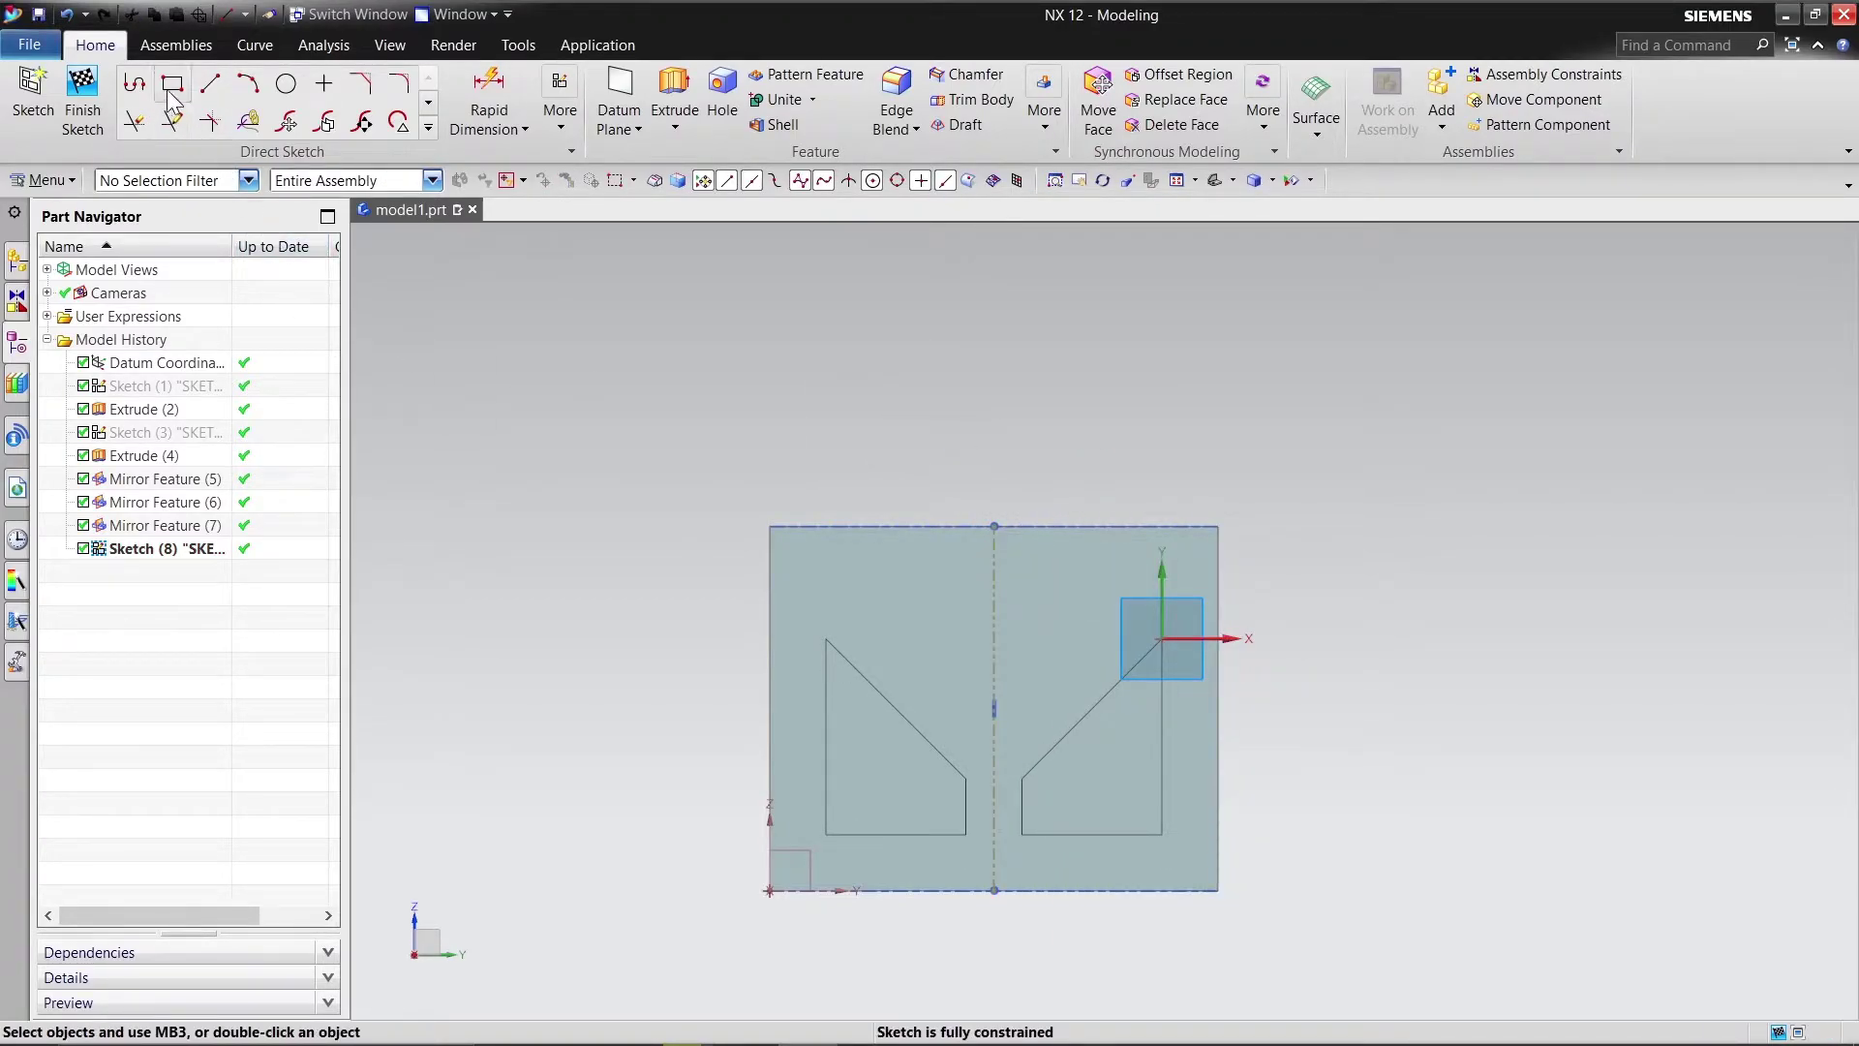
Step: Draw a closed half-notch profile beside the centre line, about 27 mm wide along the upper edge and 21 mm deep, with a sloped side and short vertical end
click(210, 84)
click(994, 524)
click(844, 527)
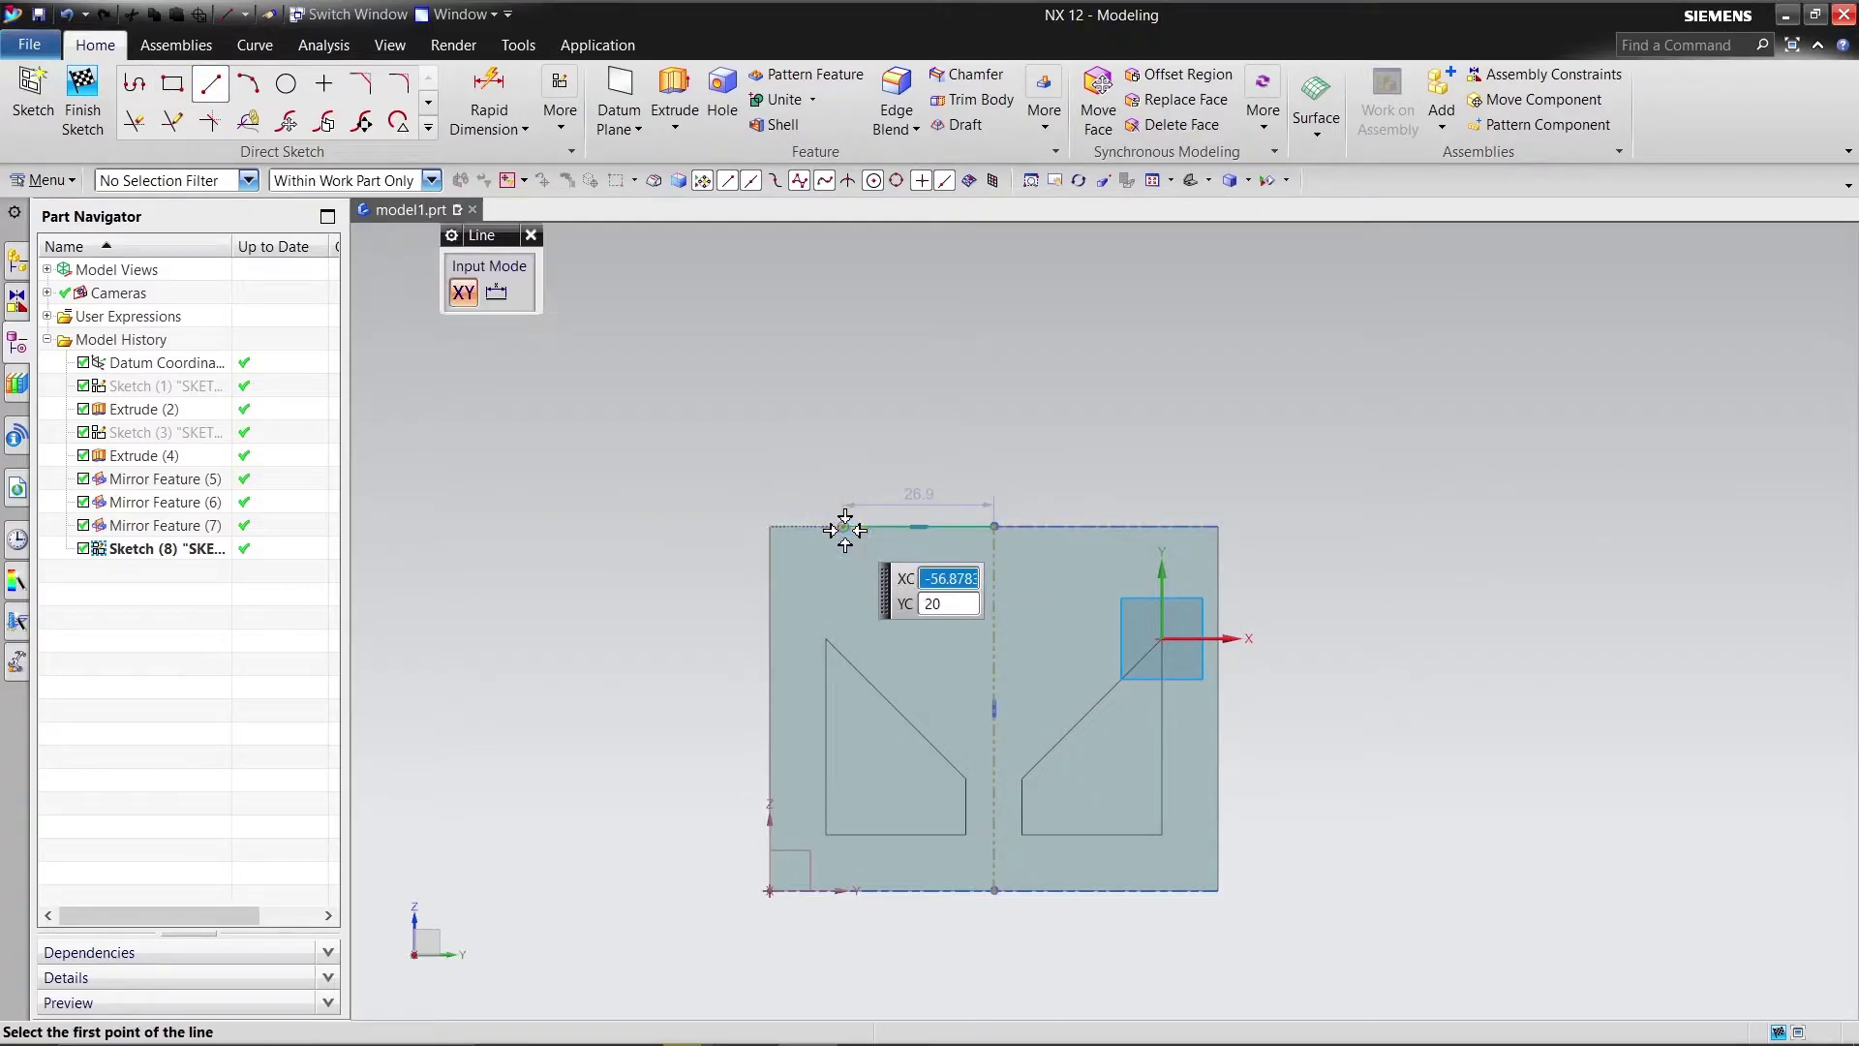
click(845, 527)
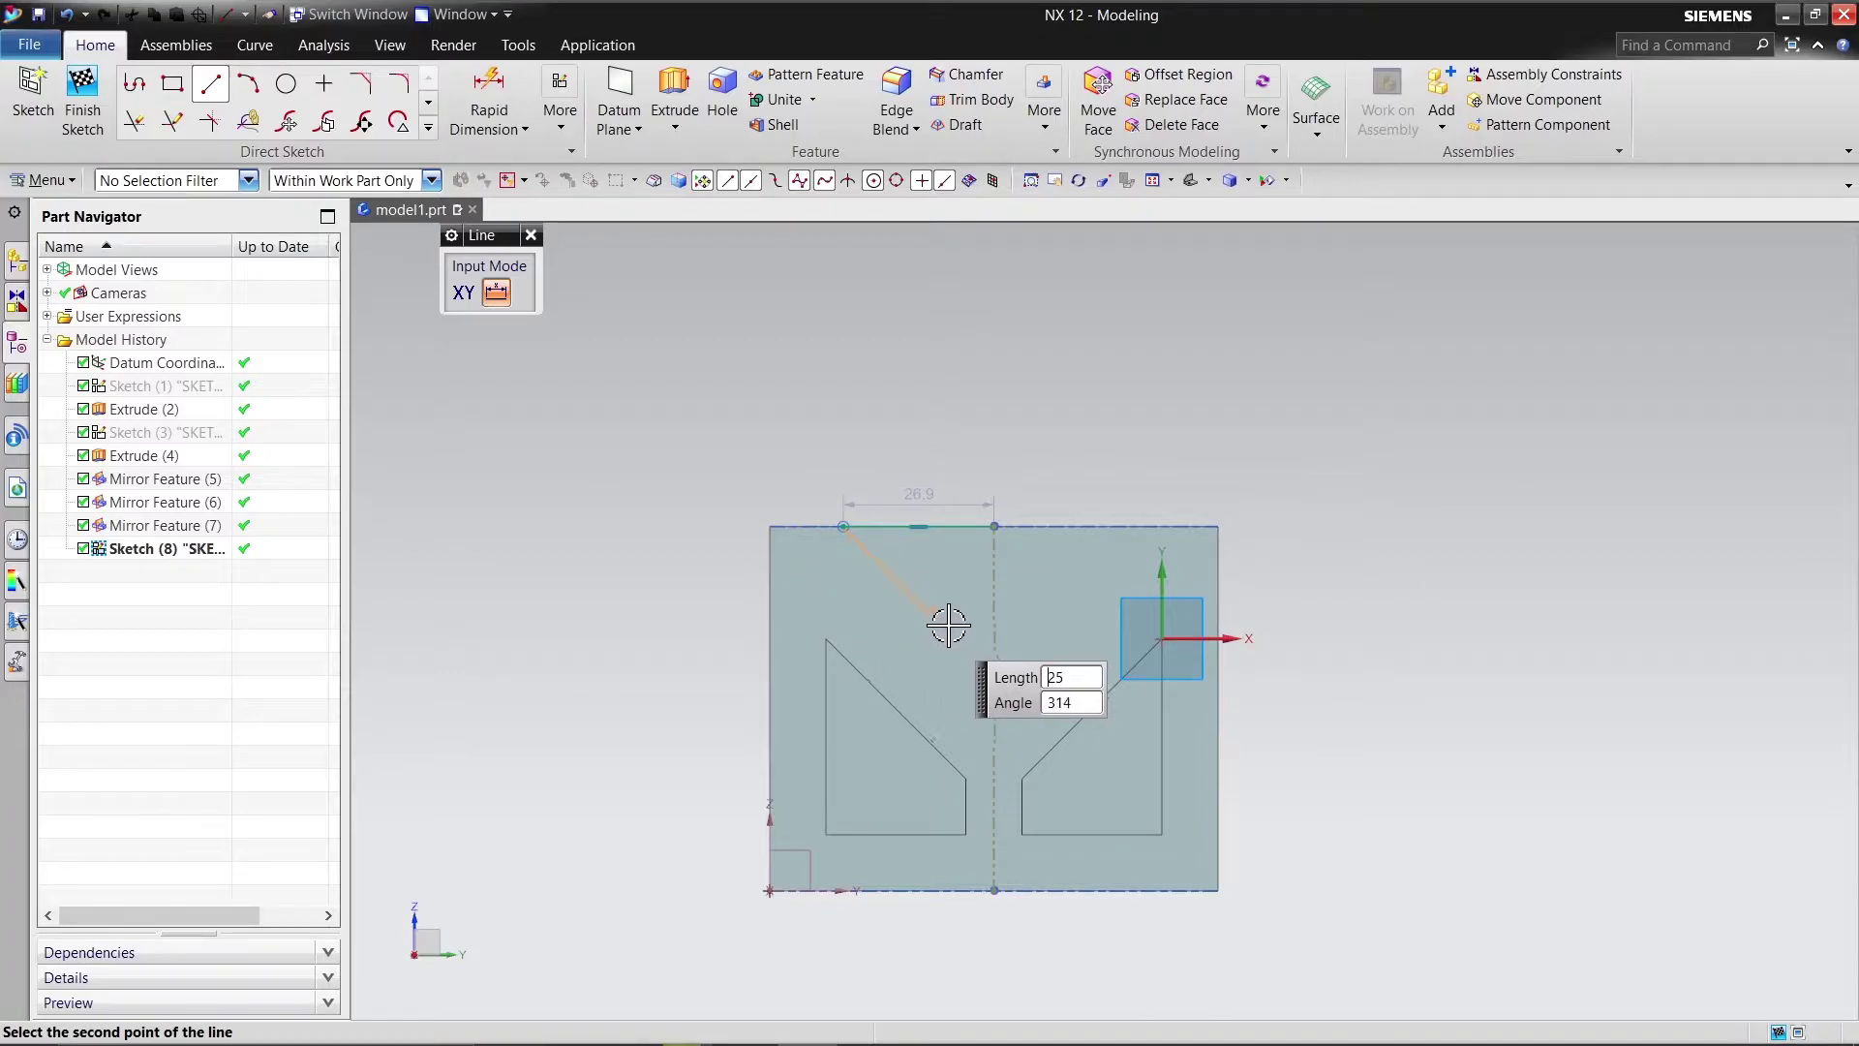
click(956, 620)
click(957, 621)
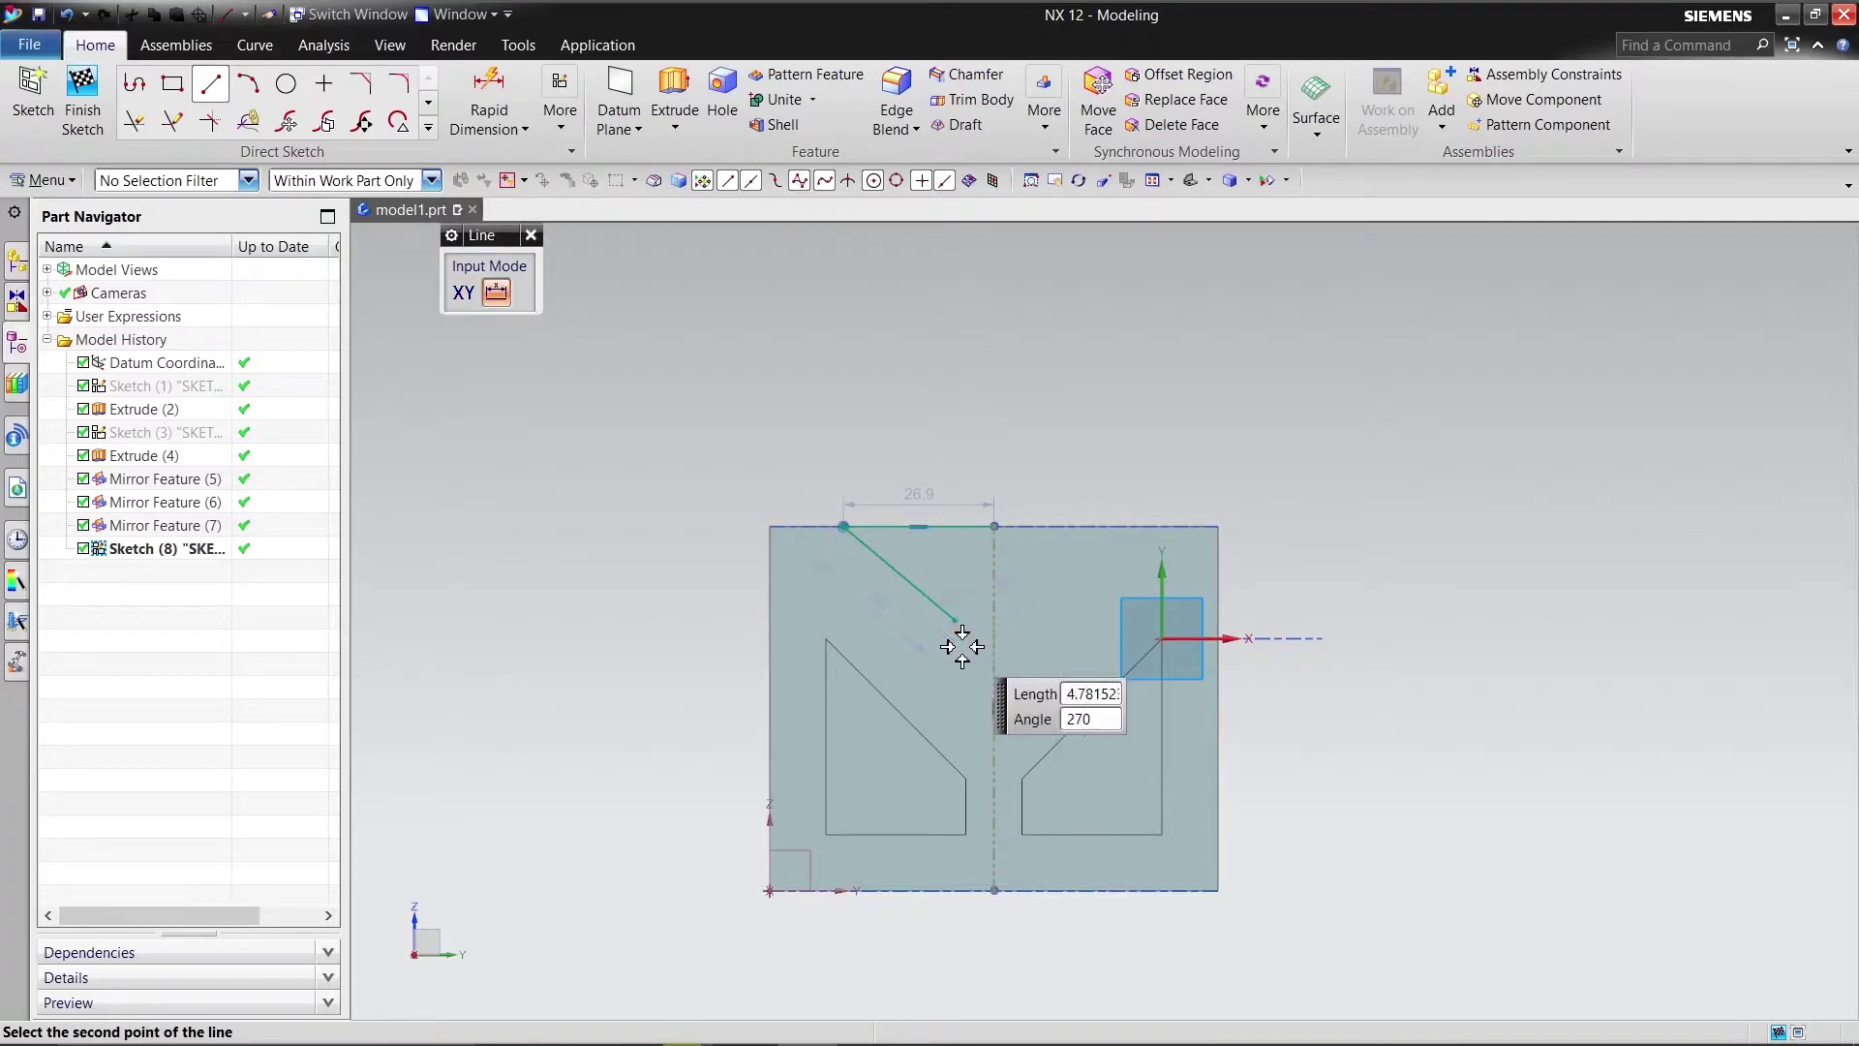
click(956, 648)
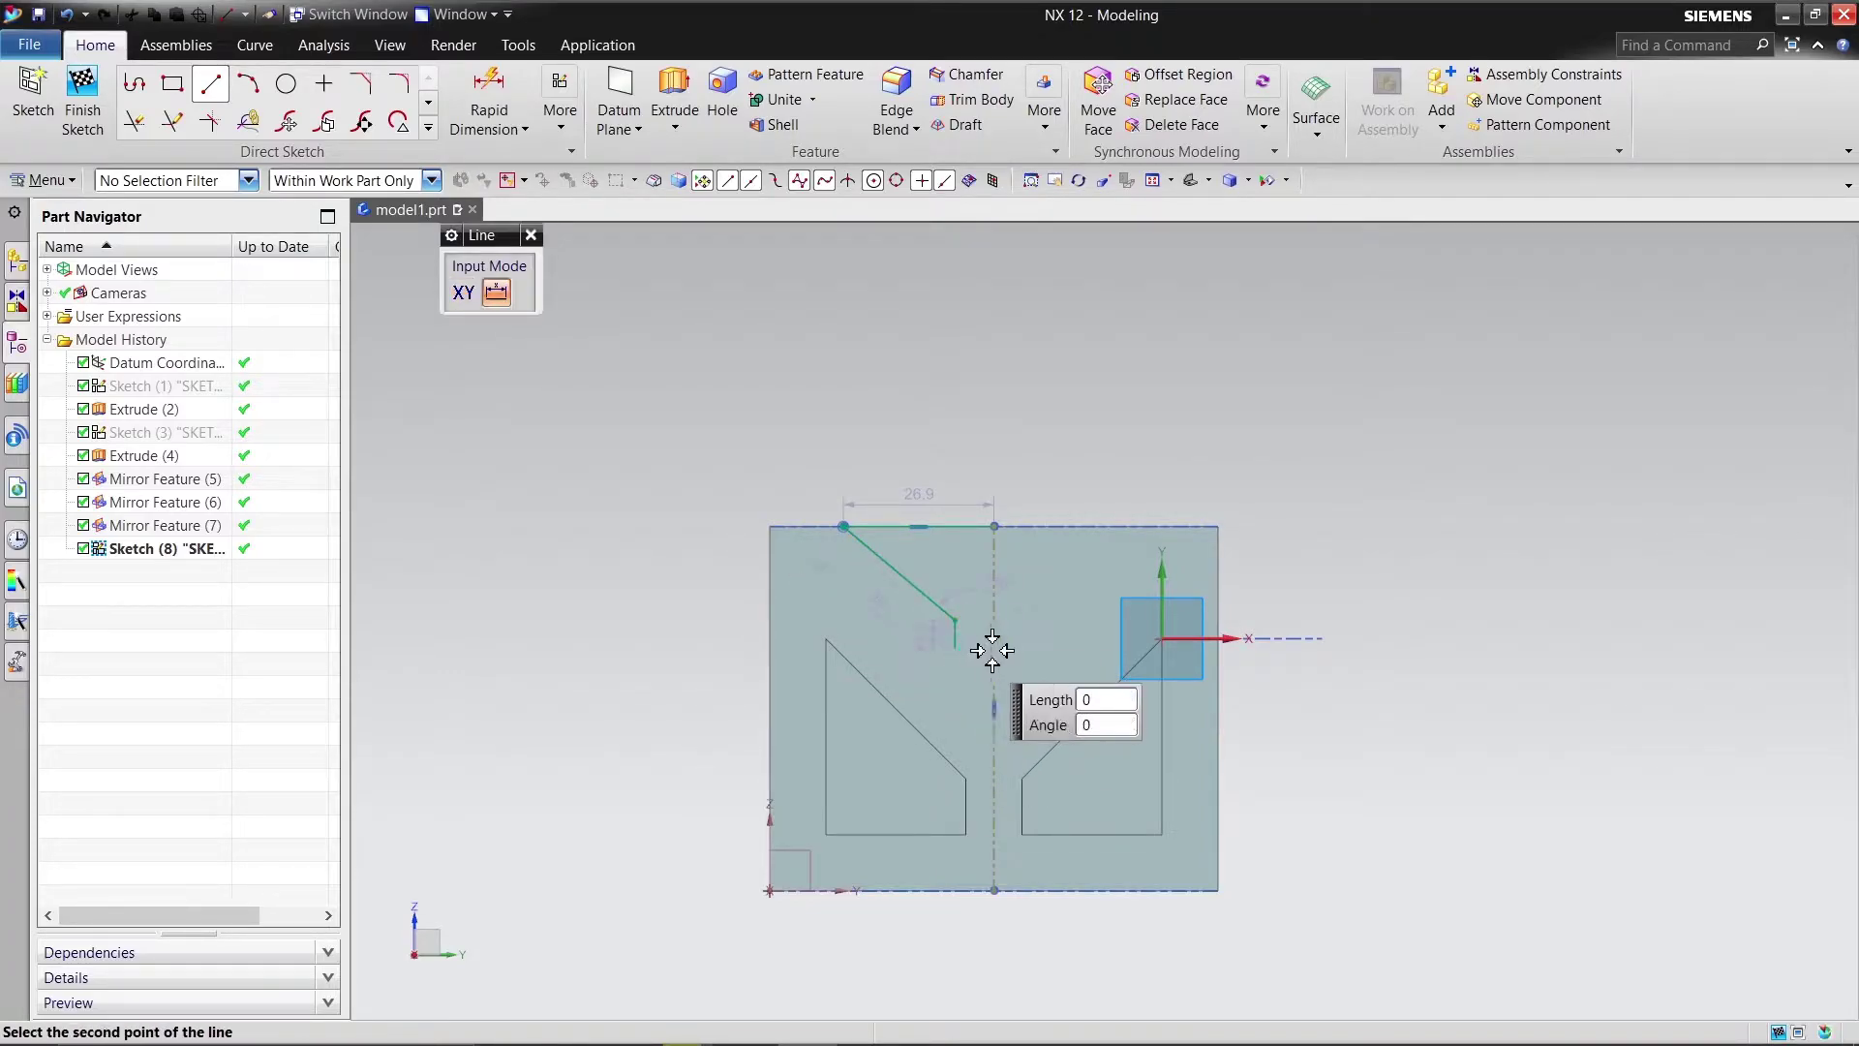
click(995, 648)
click(995, 528)
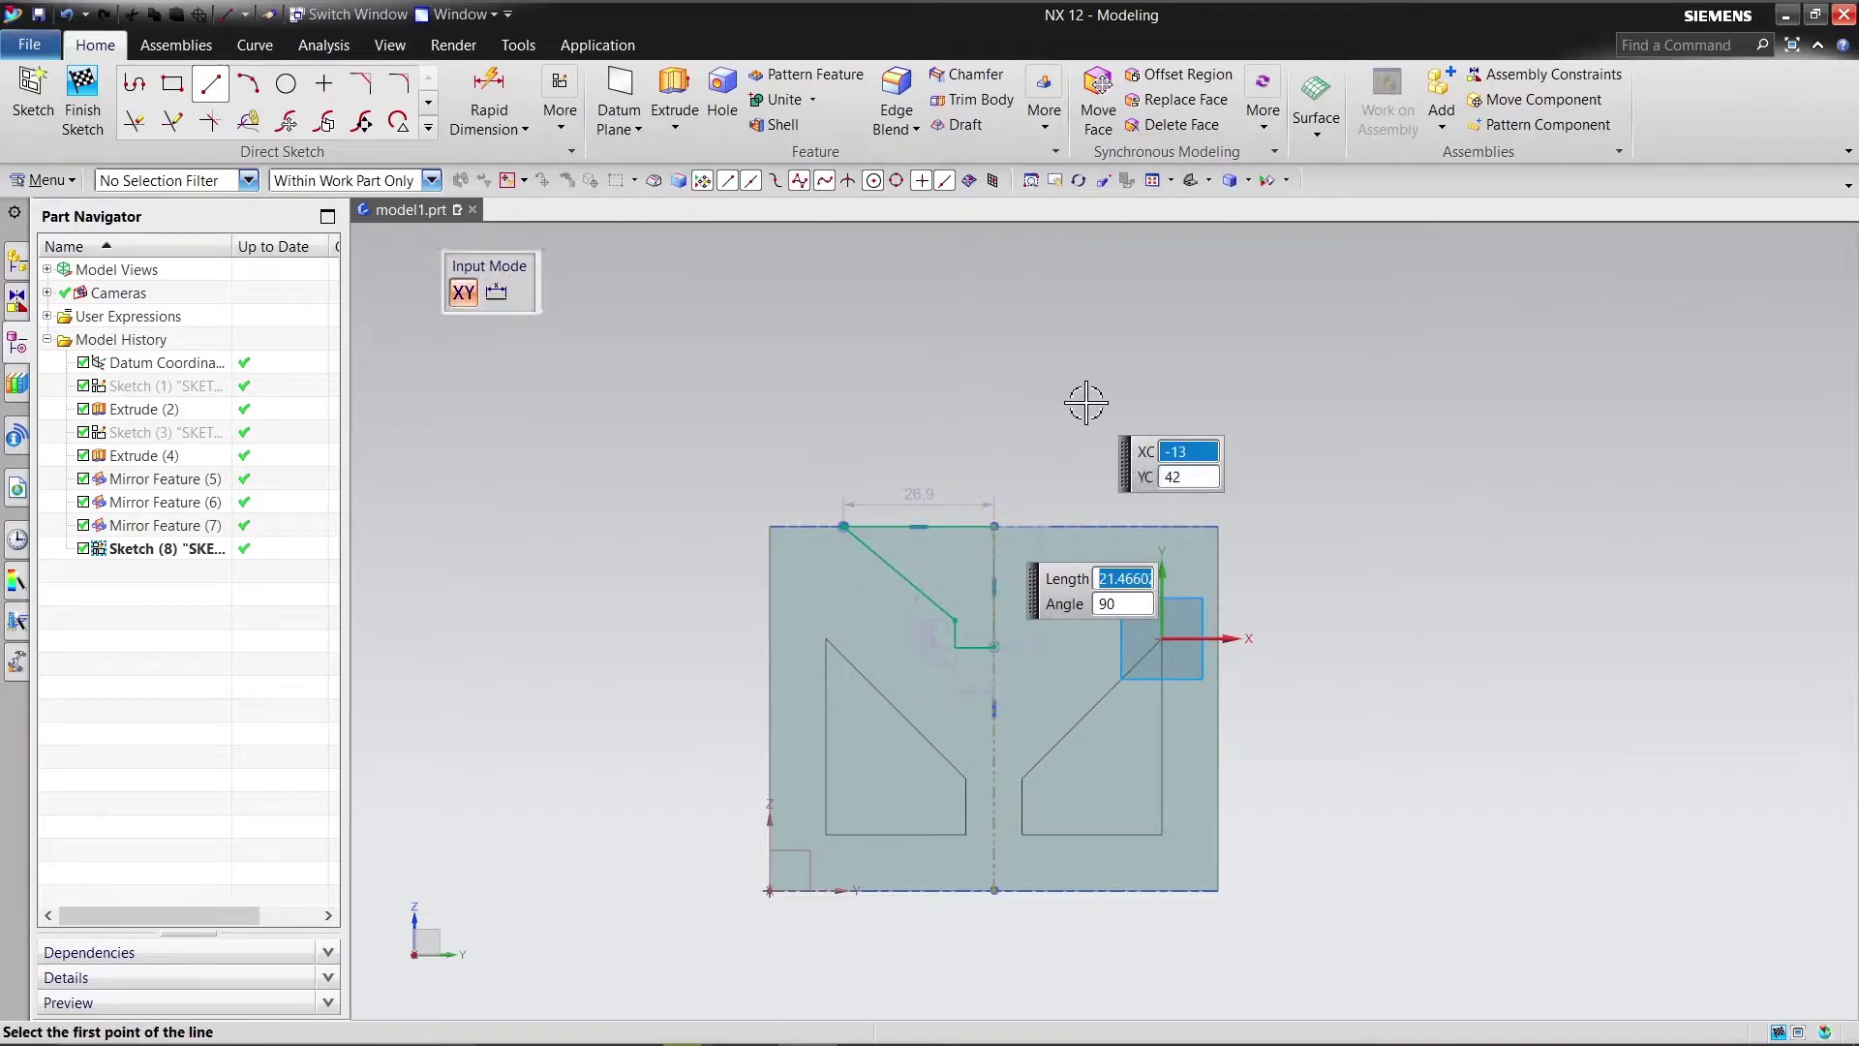
right_click(1085, 405)
click(1168, 455)
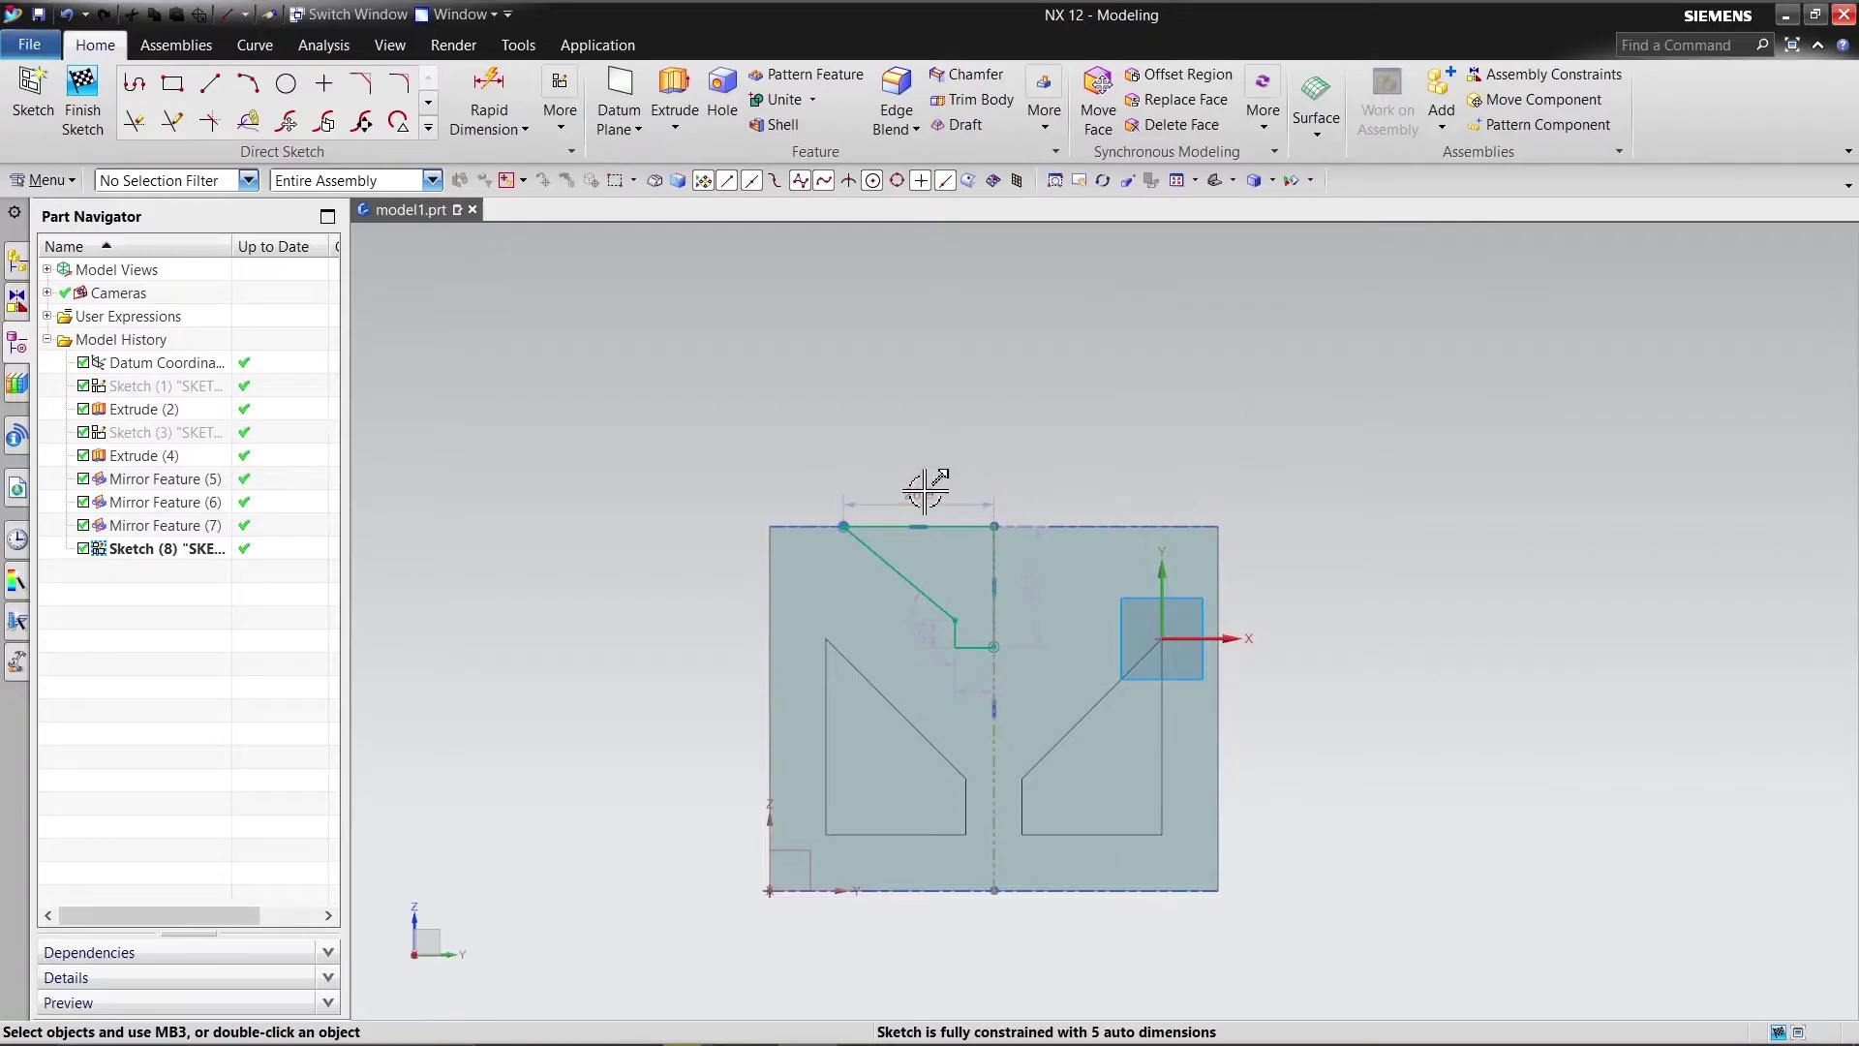
Step: Set the half-notch profile's upper edge length to 45/2 mm
double_click(924, 496)
text(45)
key(Return)
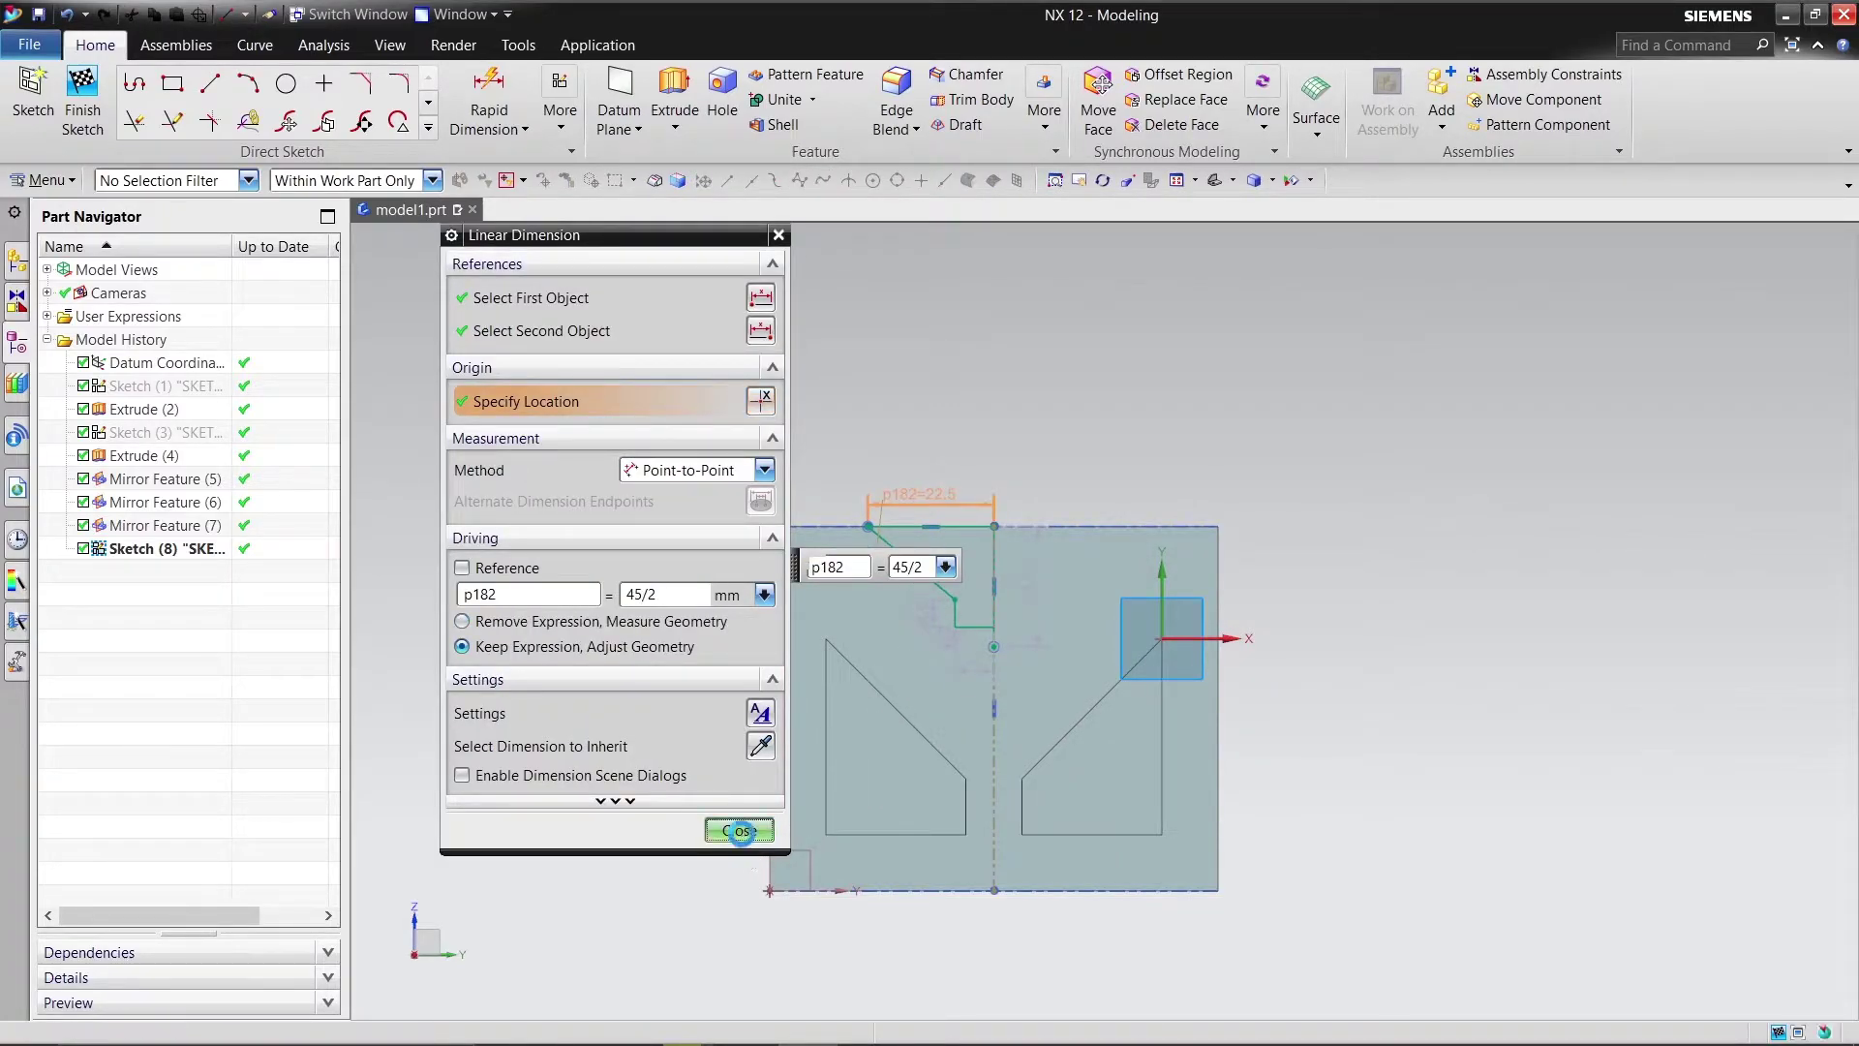
click(740, 831)
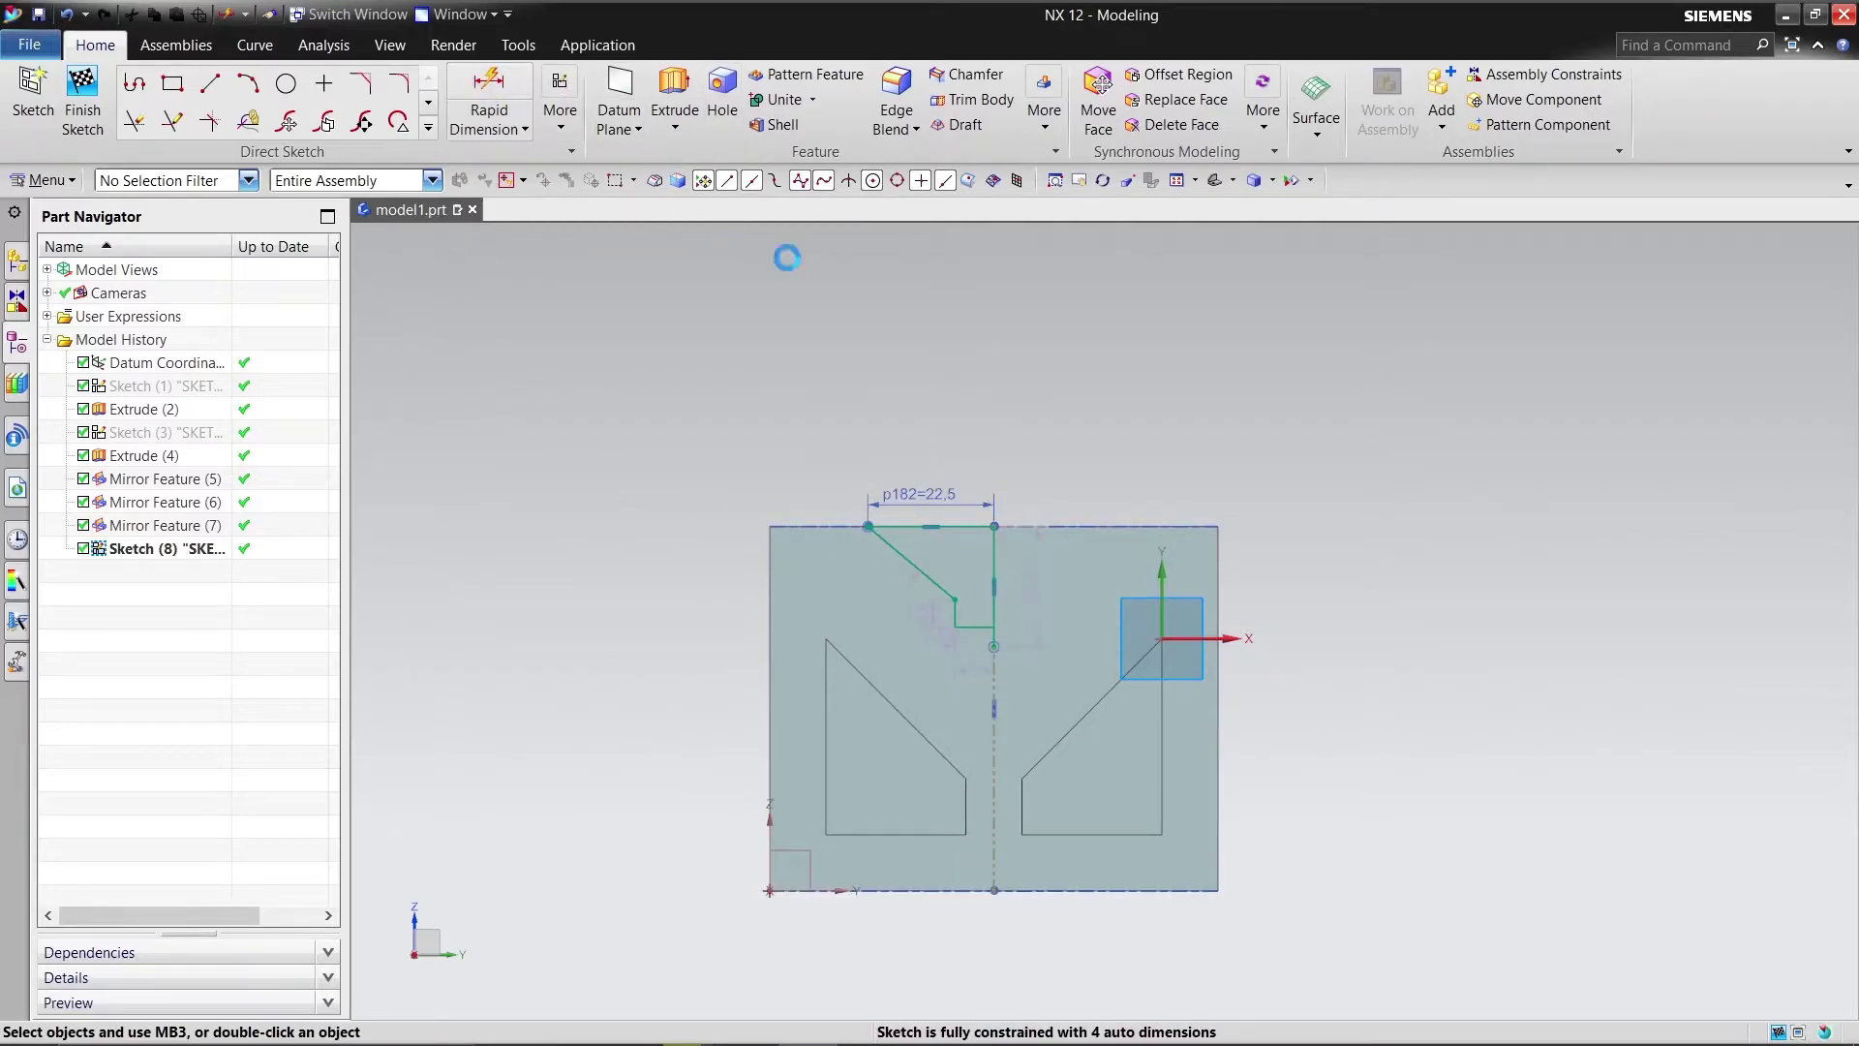
Step: Dimension the half-notch profile's depth at 20 mm and set its bottom edge length to 5 mm
scroll(988, 649, up, 5)
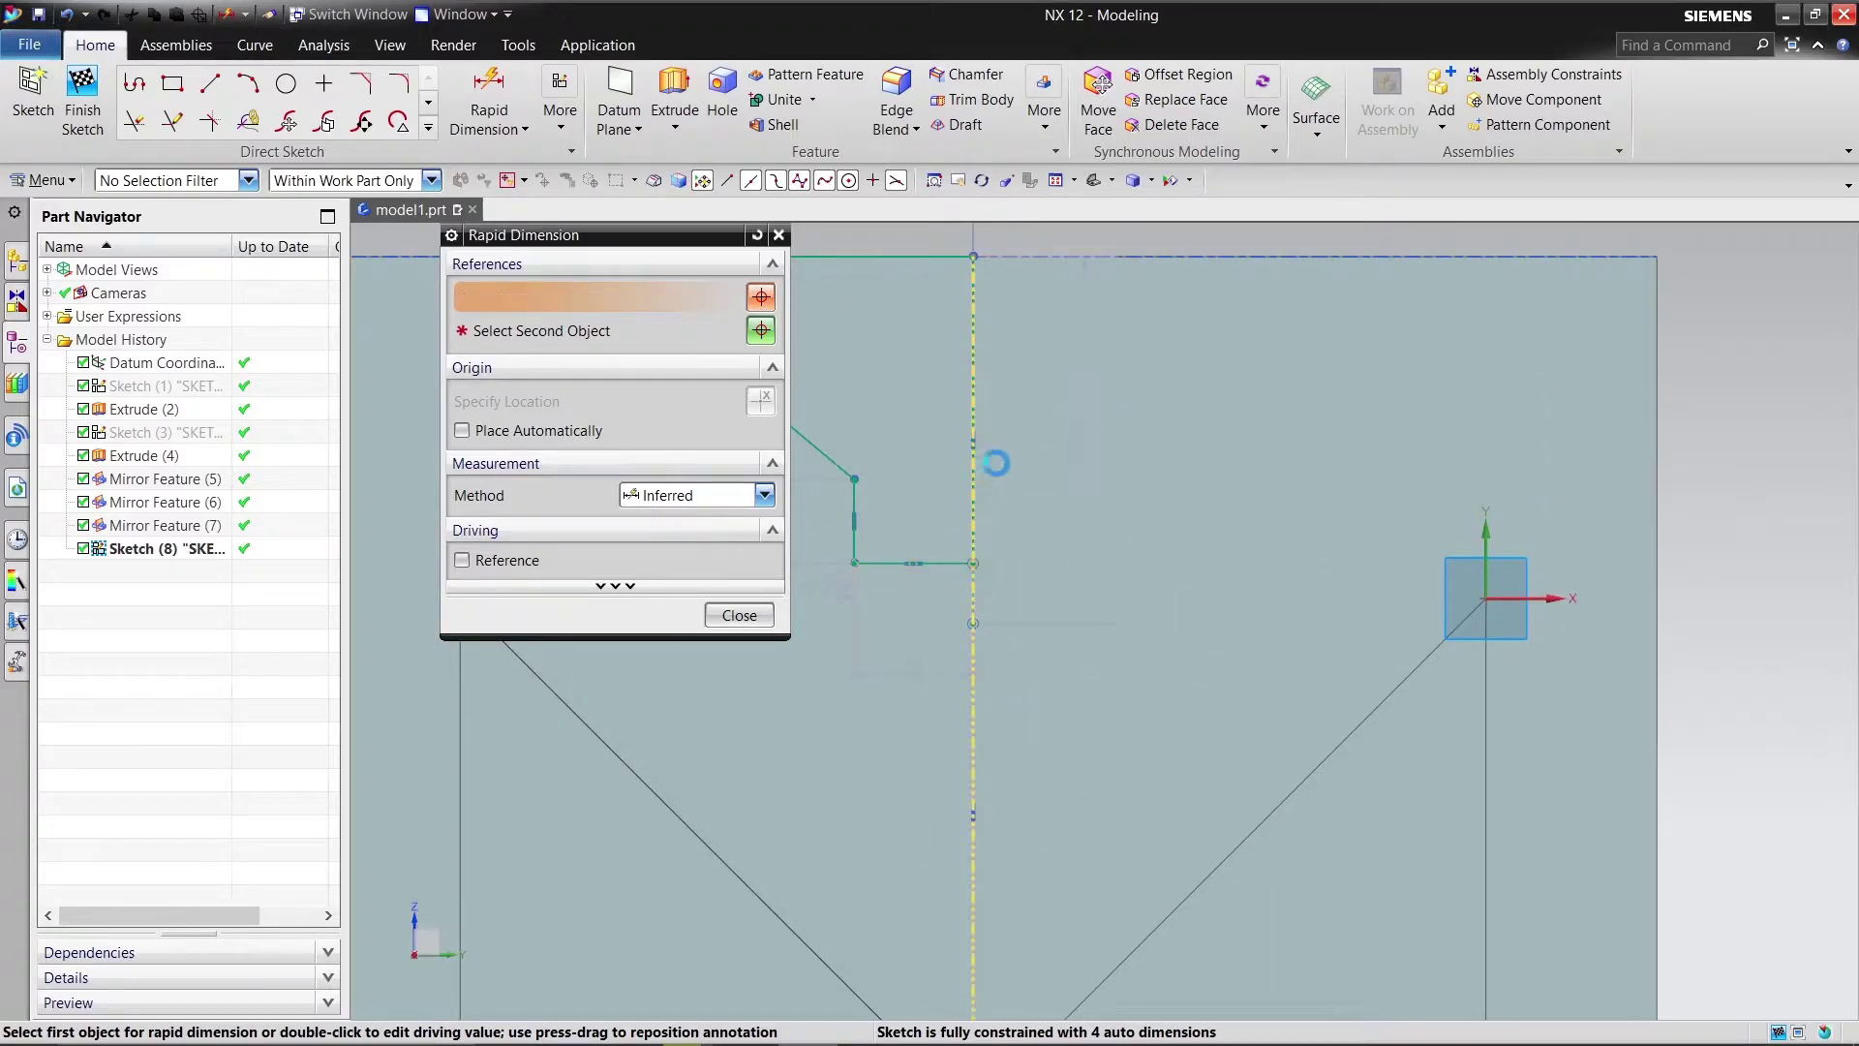
click(973, 435)
click(973, 255)
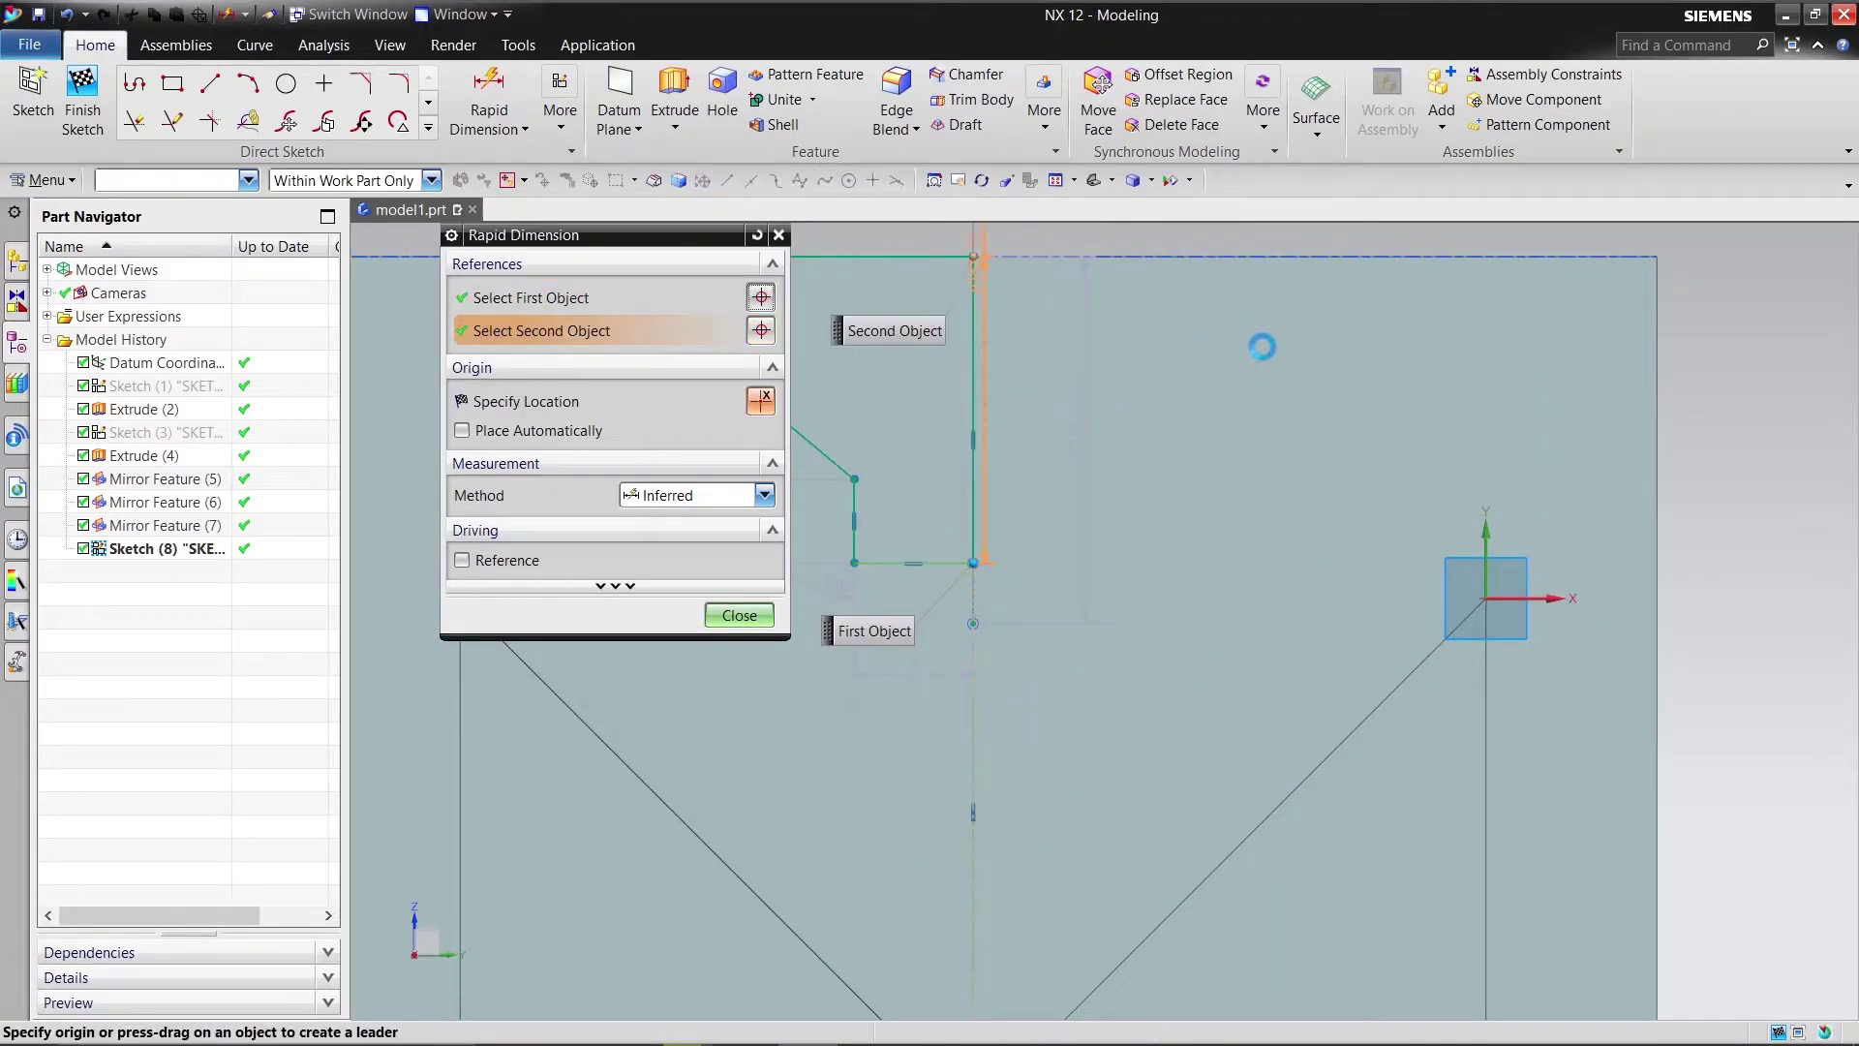
click(1276, 427)
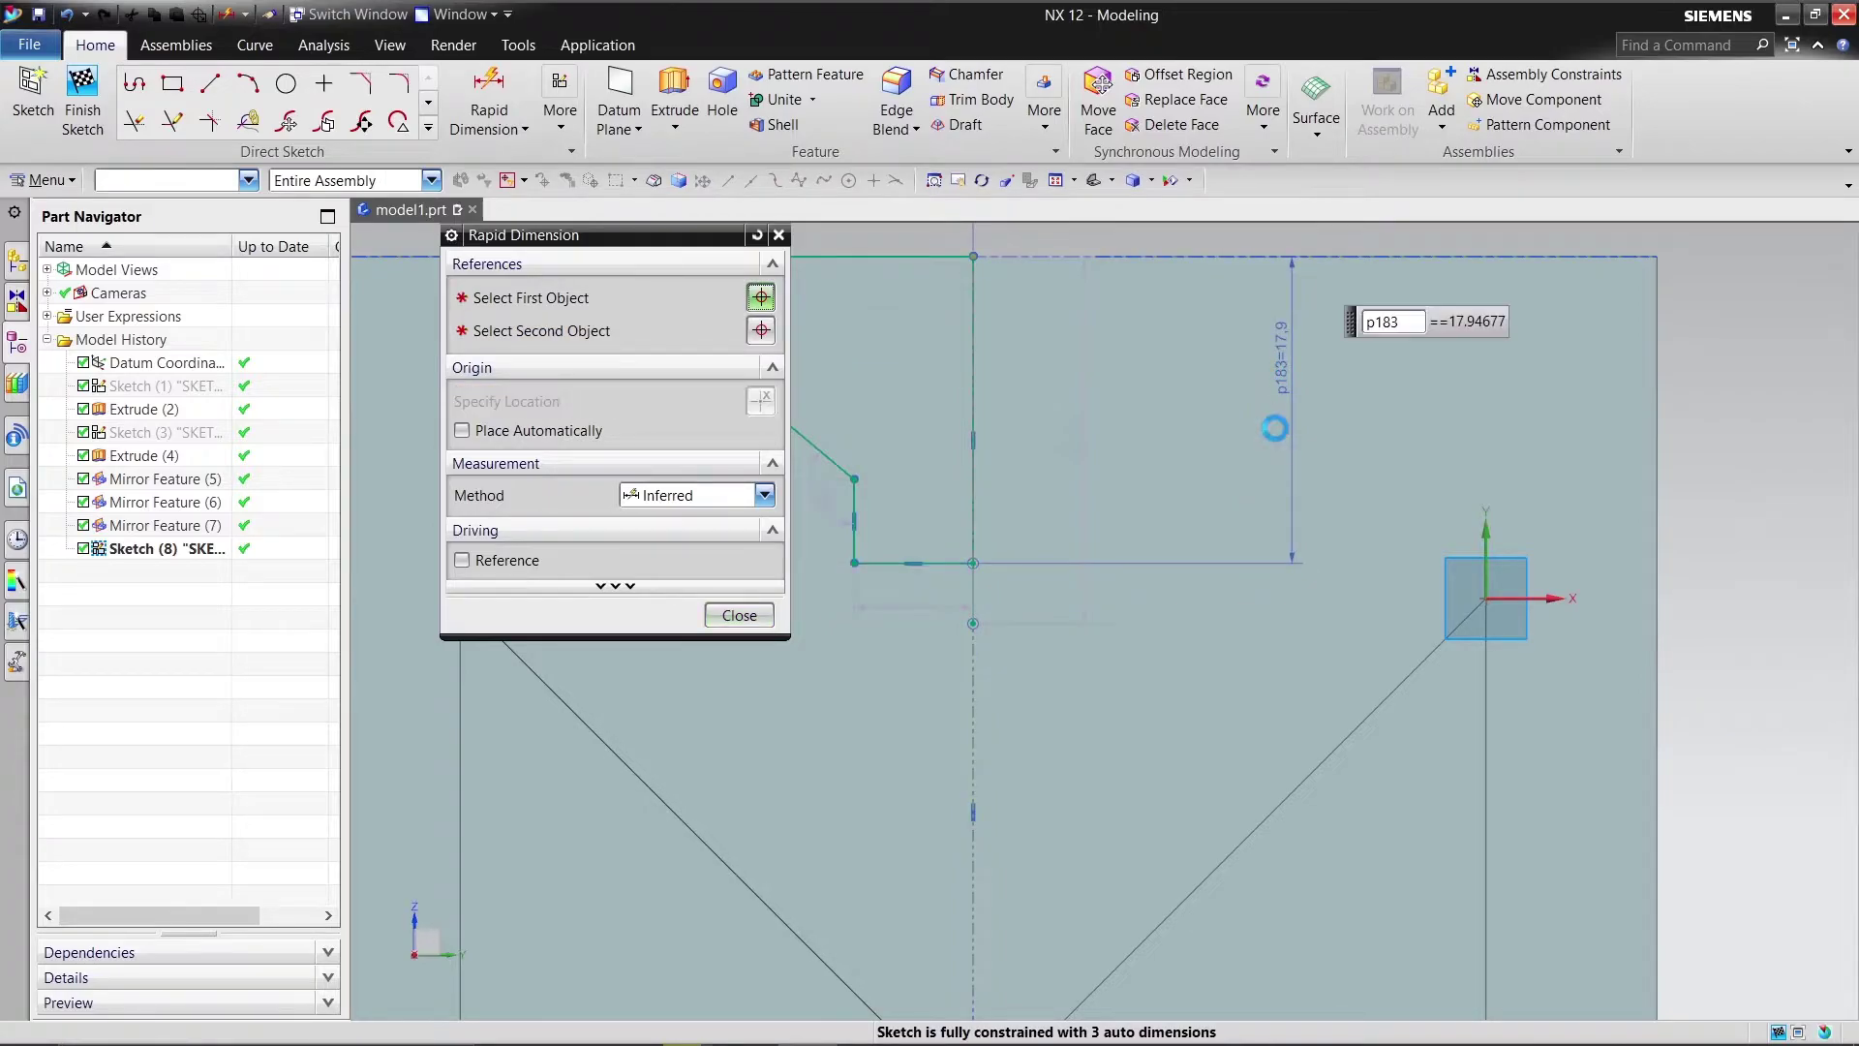
text(20)
key(Return)
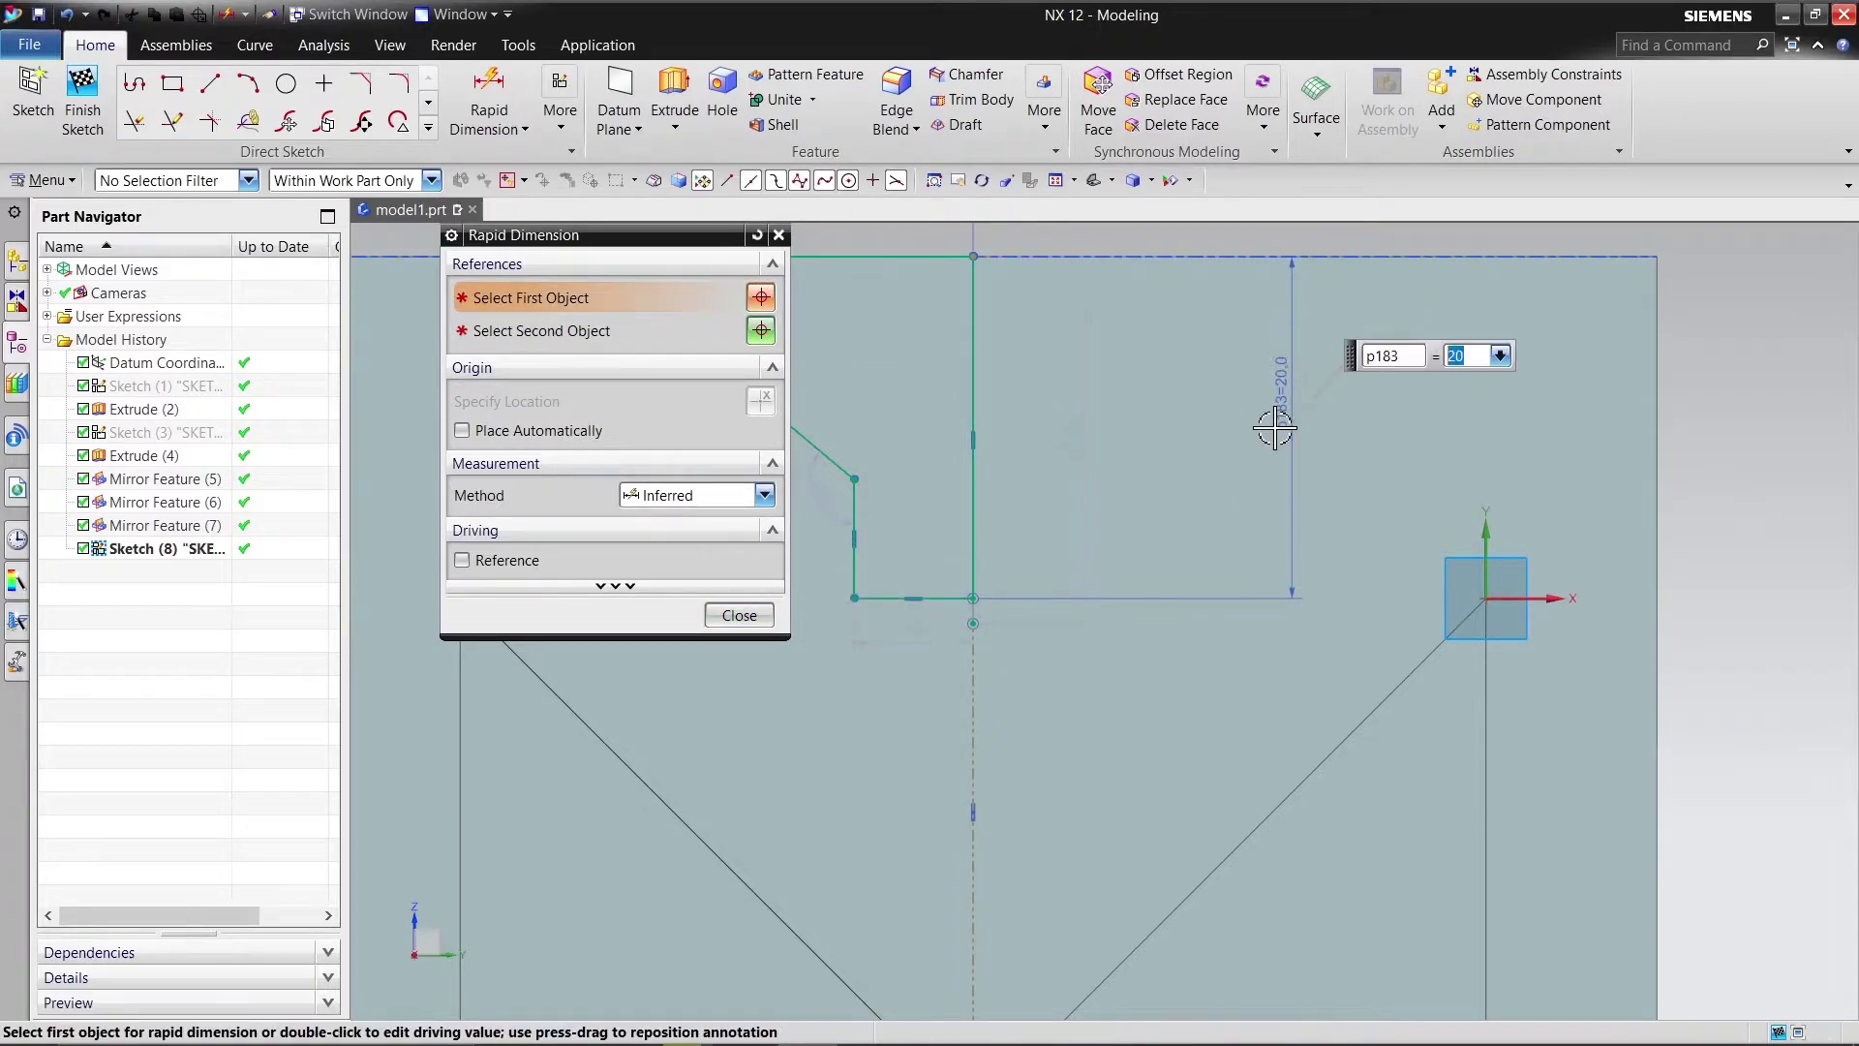
double_click(911, 635)
text(5)
key(Return)
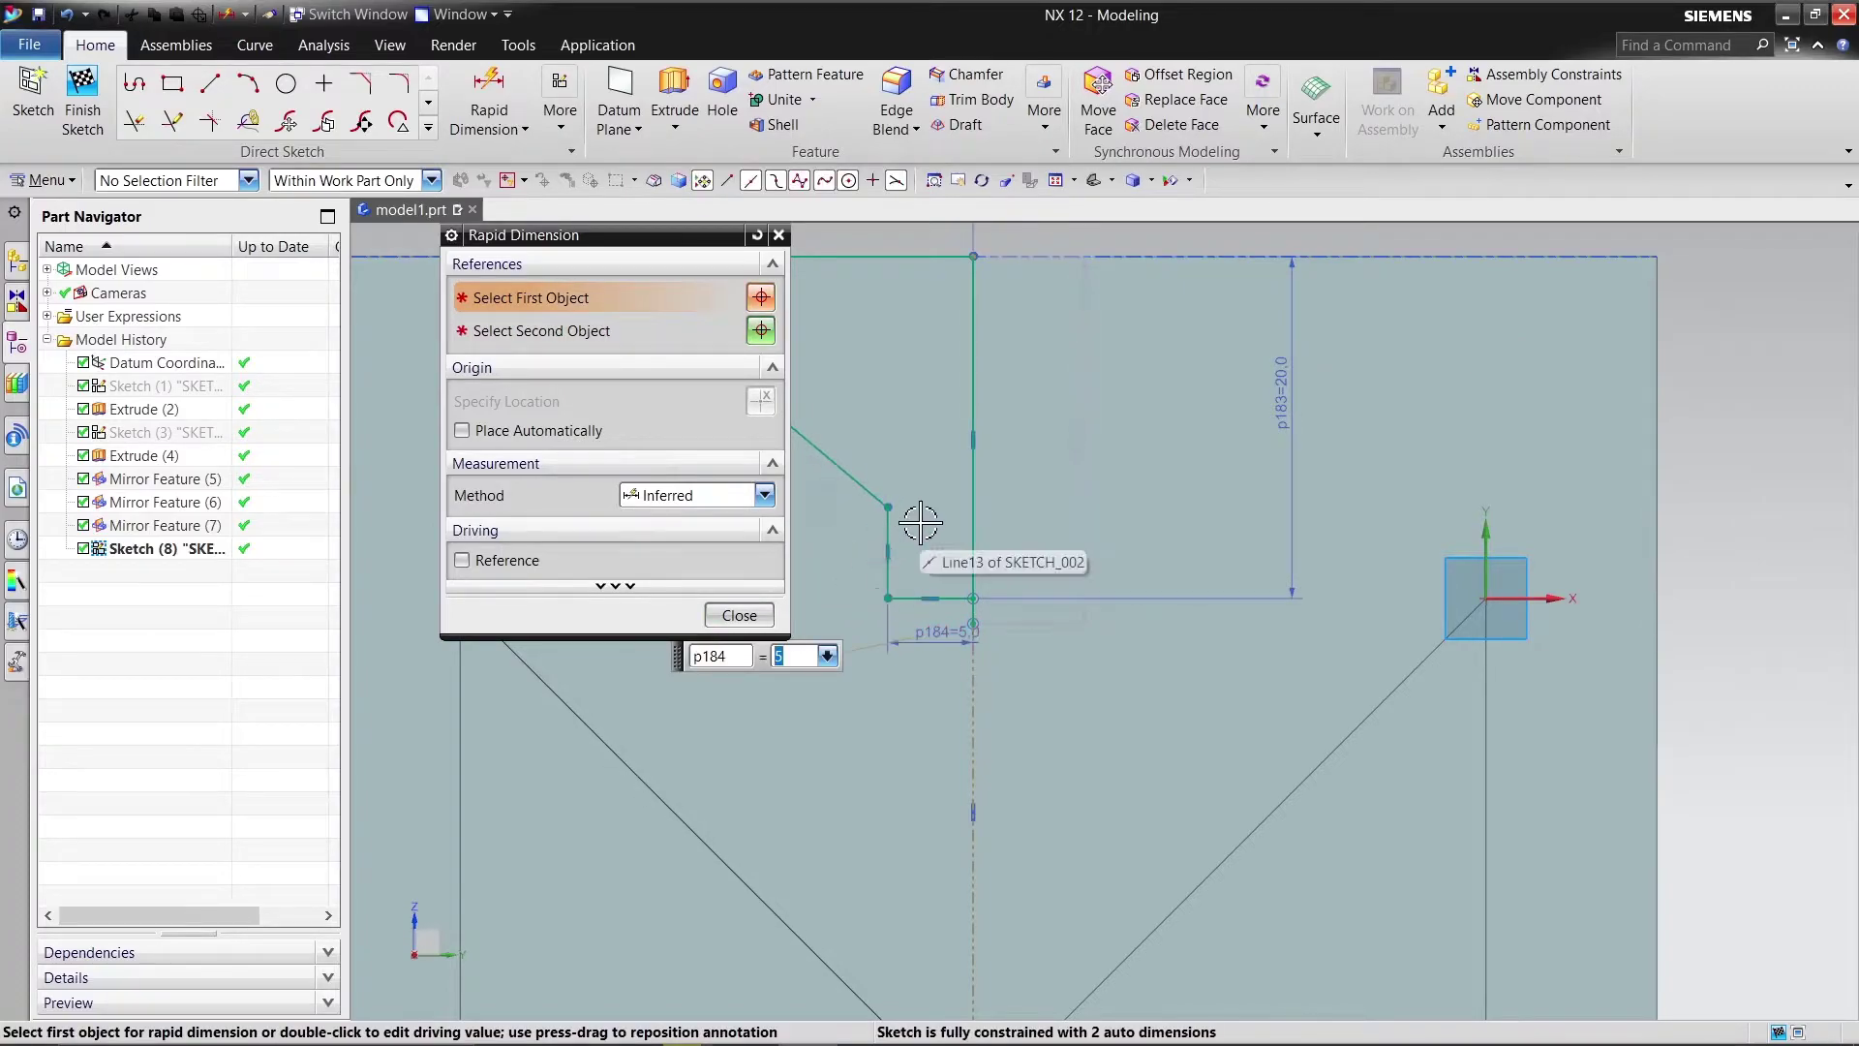
Step: Dimension the angle between the sloped side and the profile's vertical side at 45 degrees
scroll(880, 432, down, 5)
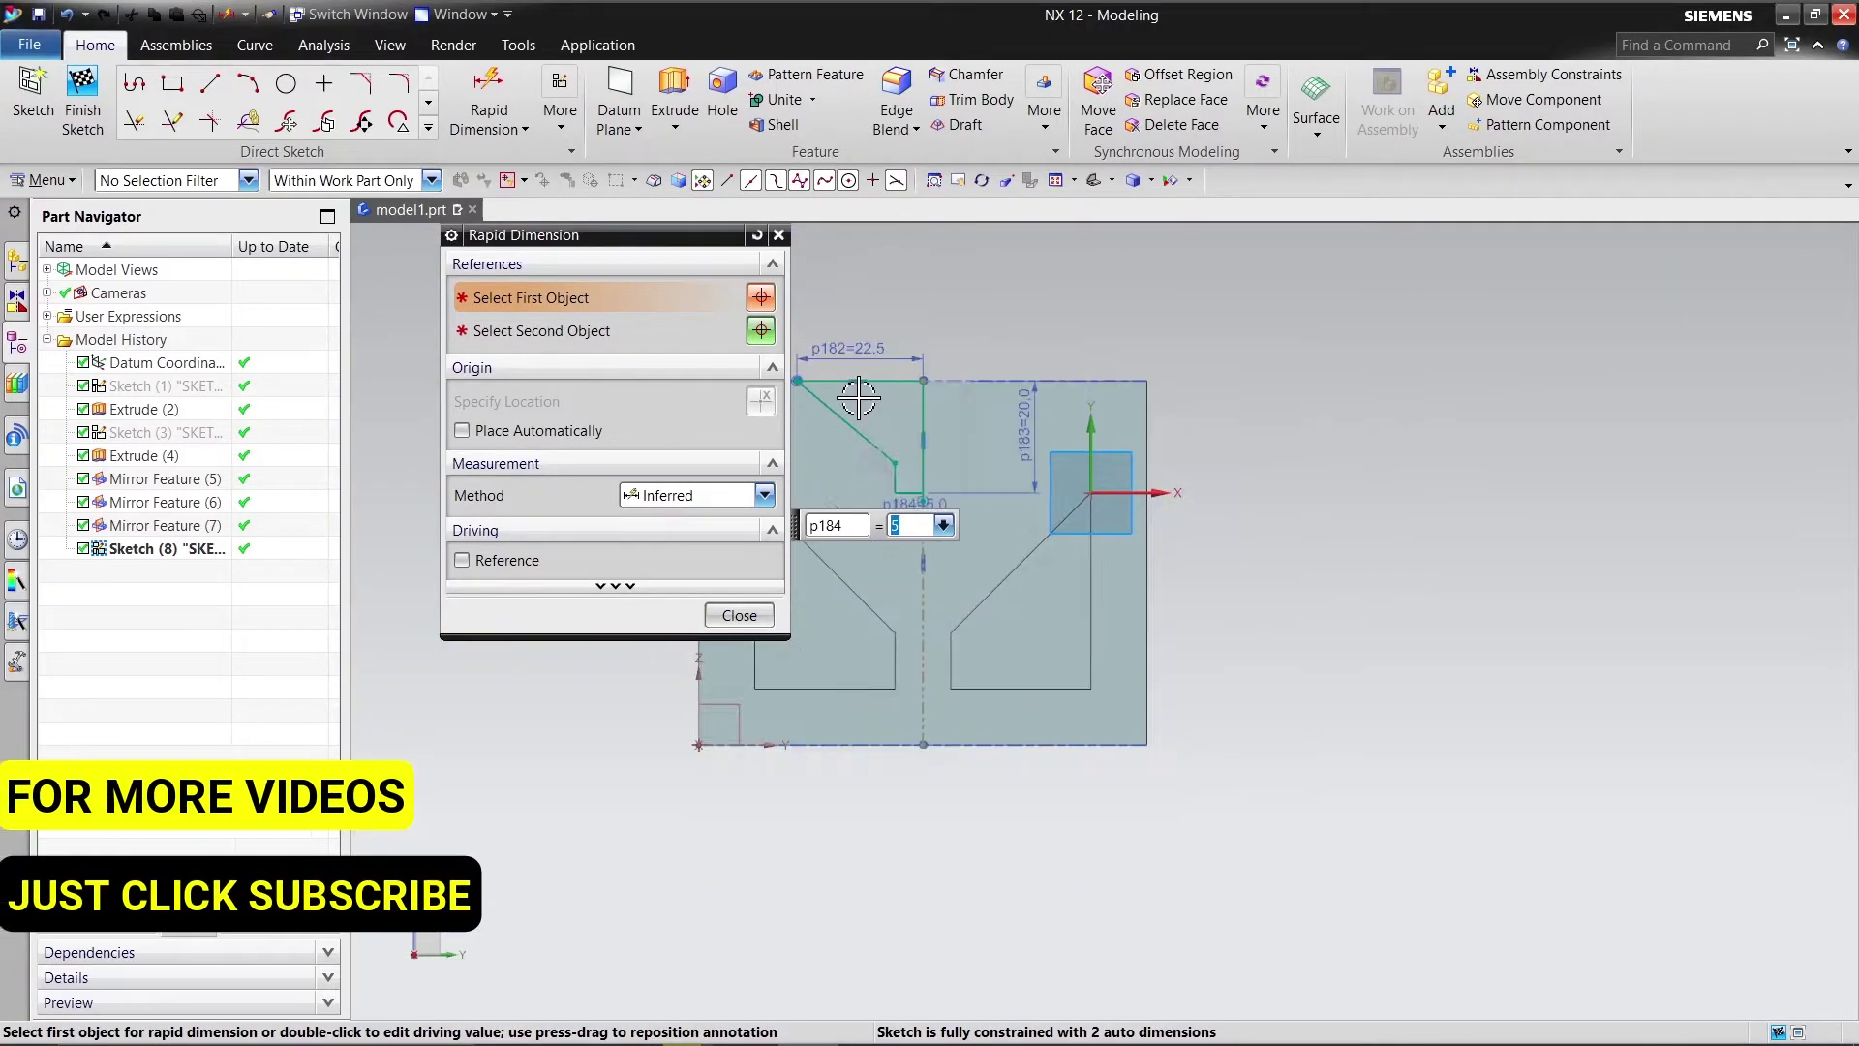
click(835, 414)
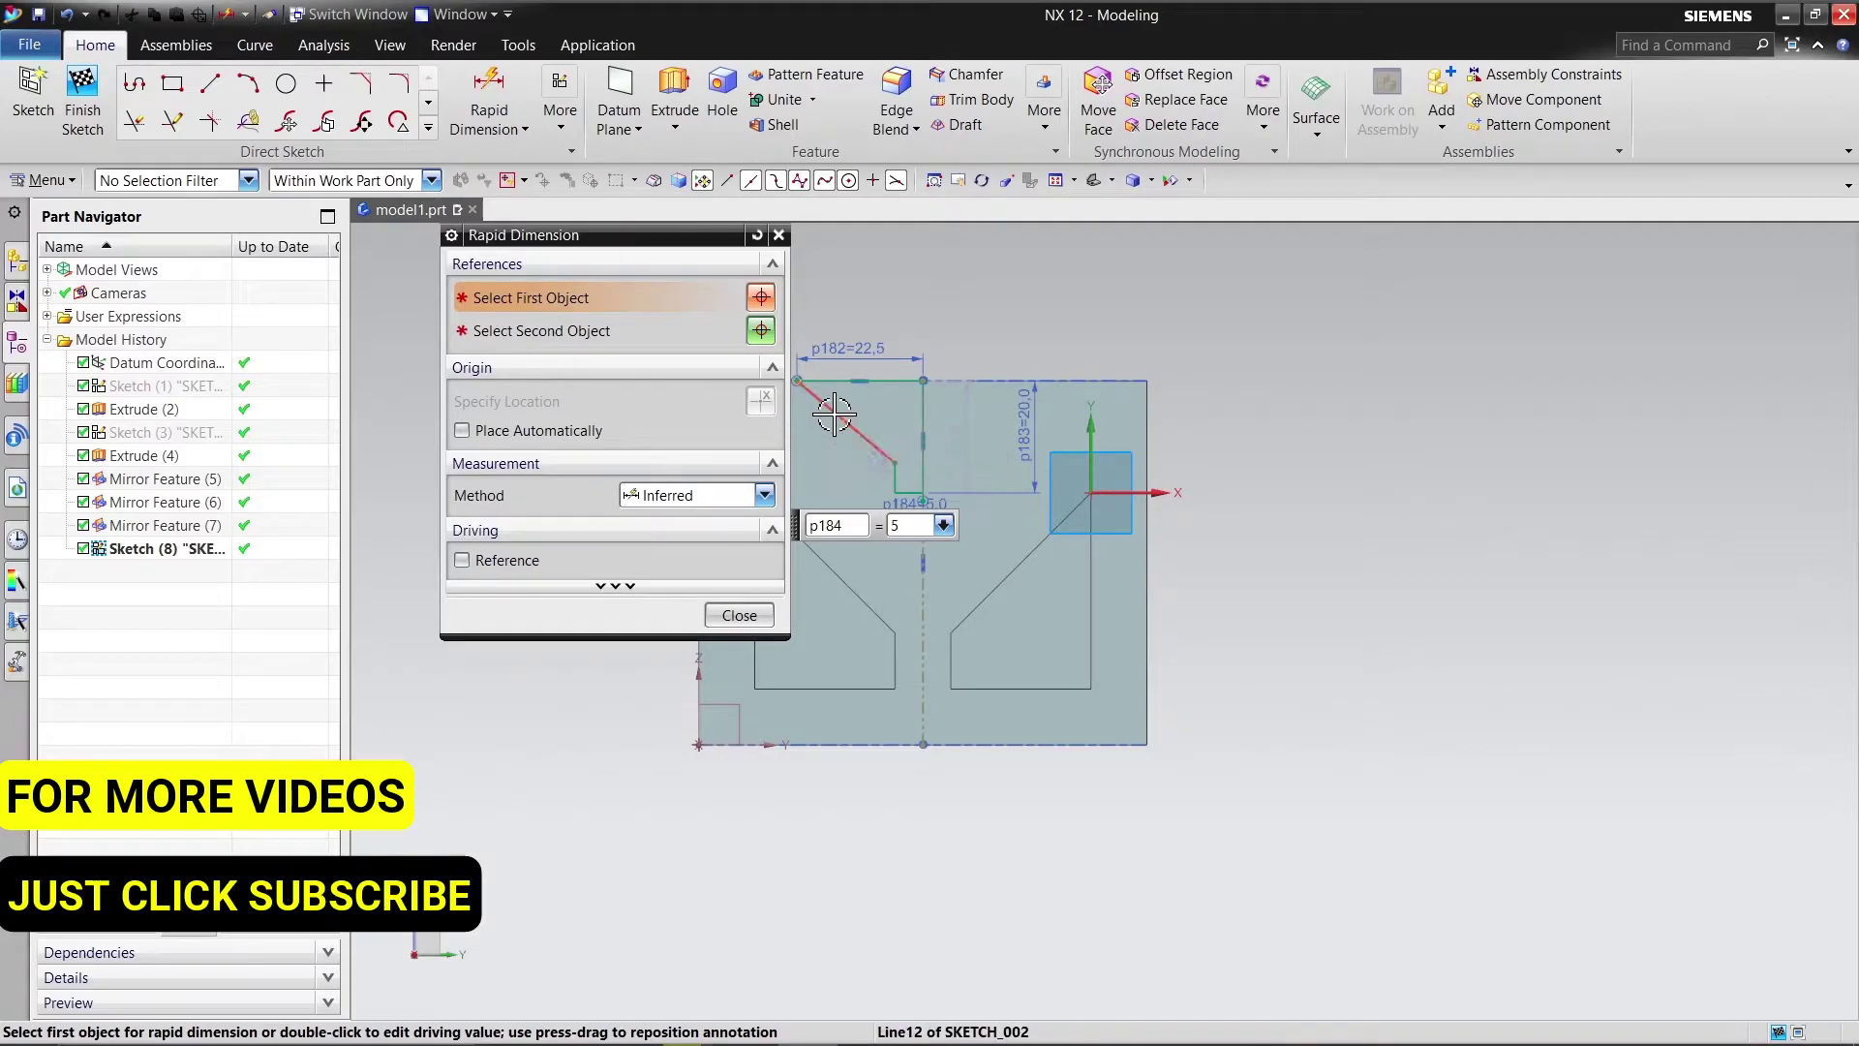
click(921, 400)
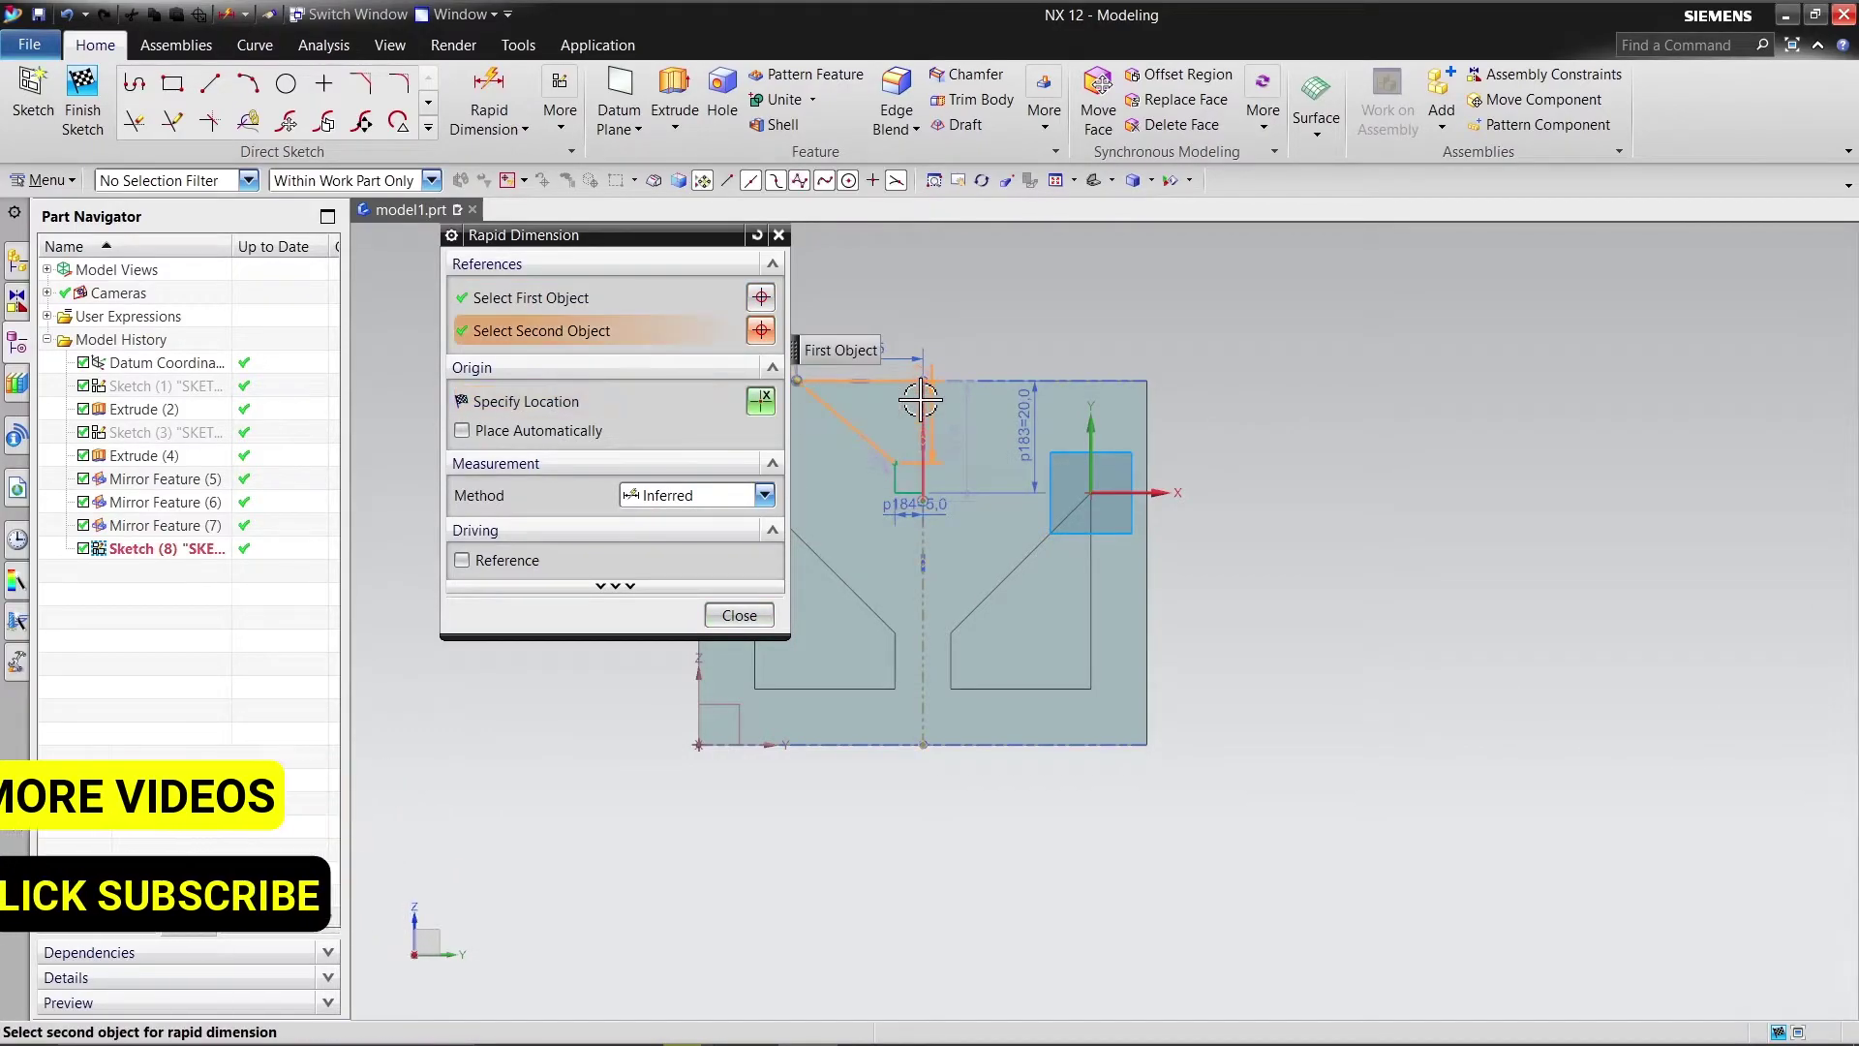
click(867, 390)
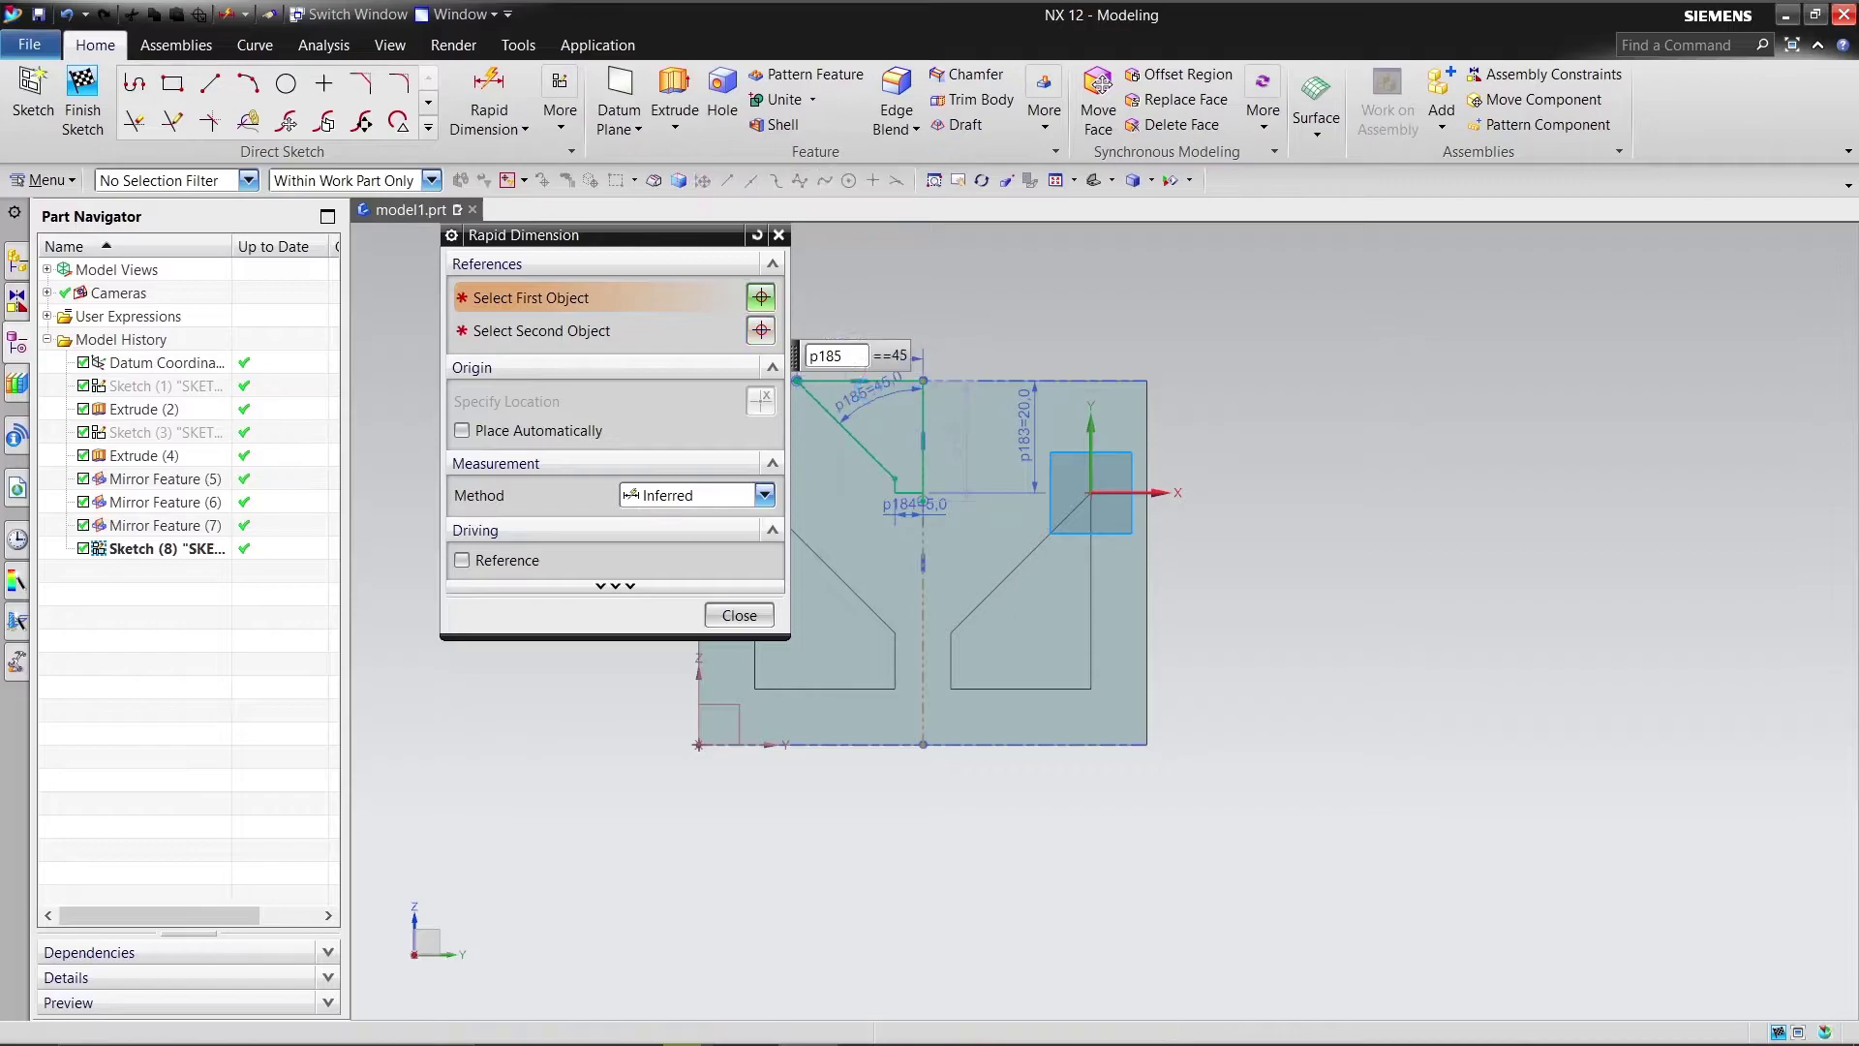
click(739, 615)
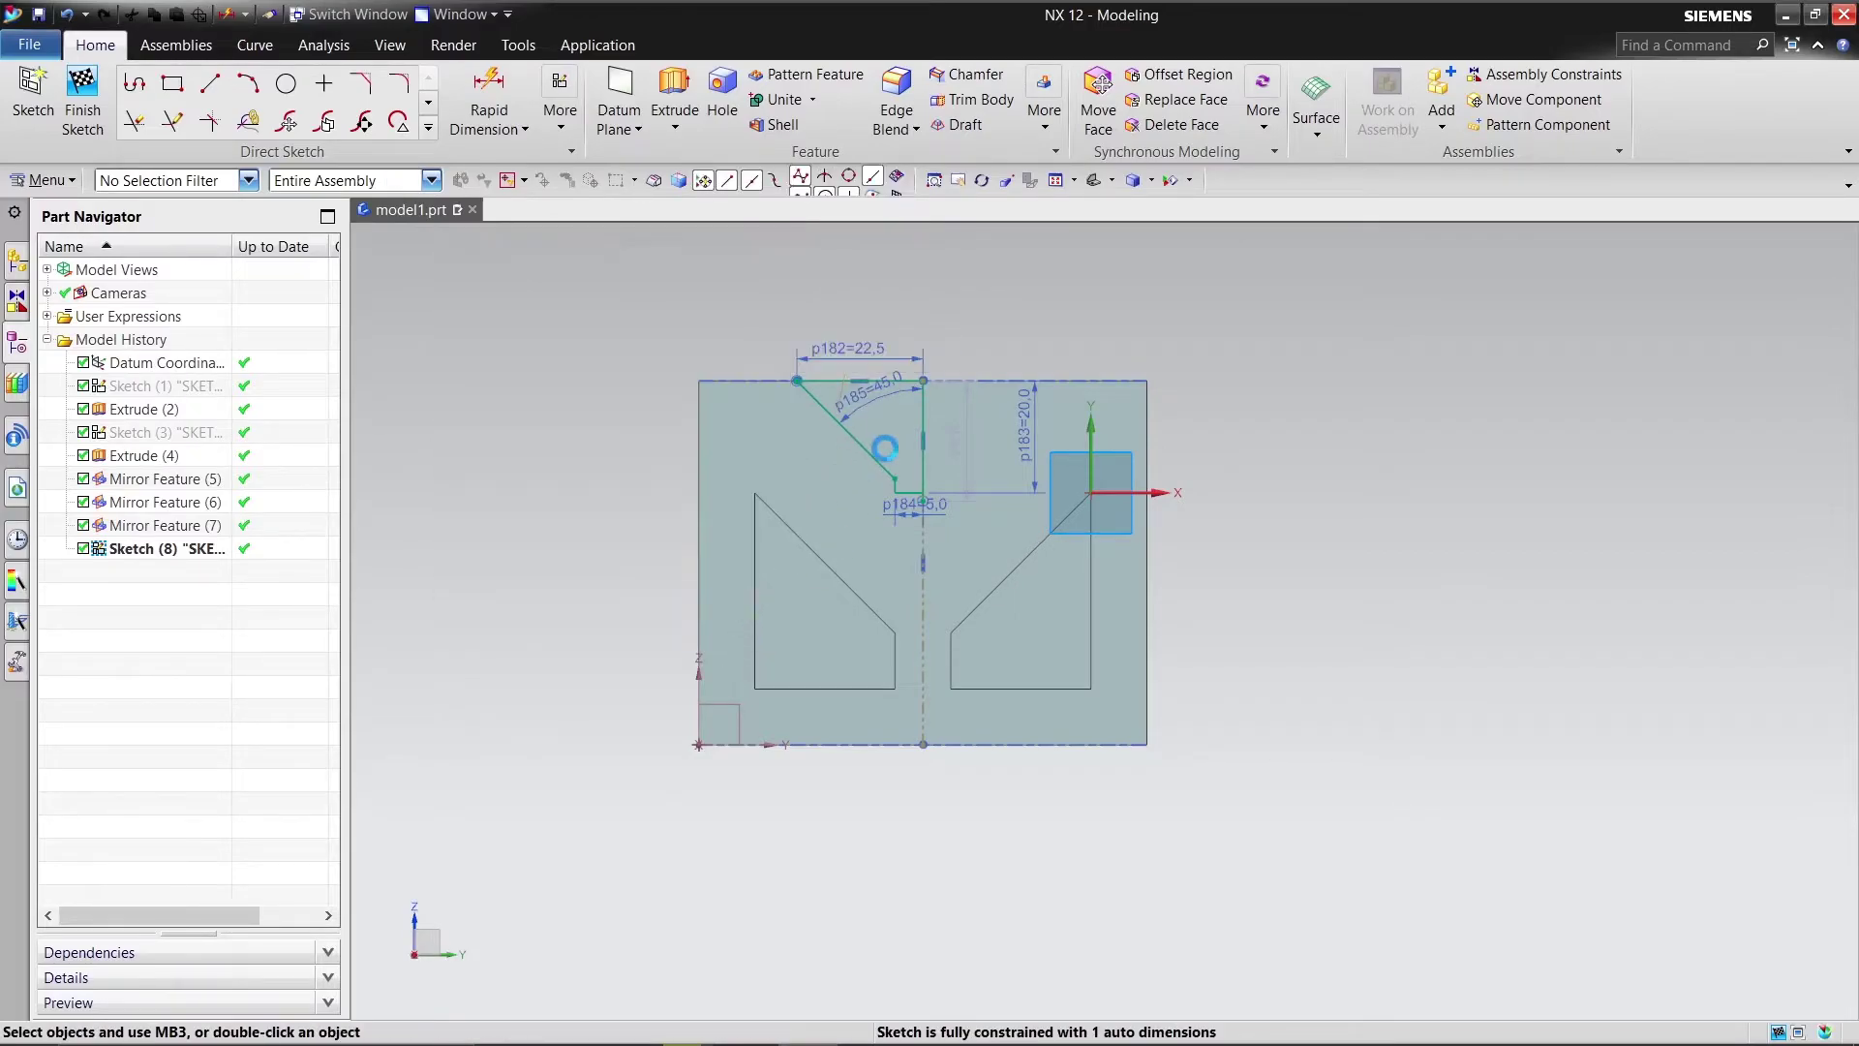
Step: Try to dimension the length of the half-notch profile's short vertical end
scroll(959, 368, up, 4)
scroll(929, 455, down, 8)
scroll(861, 466, down, 3)
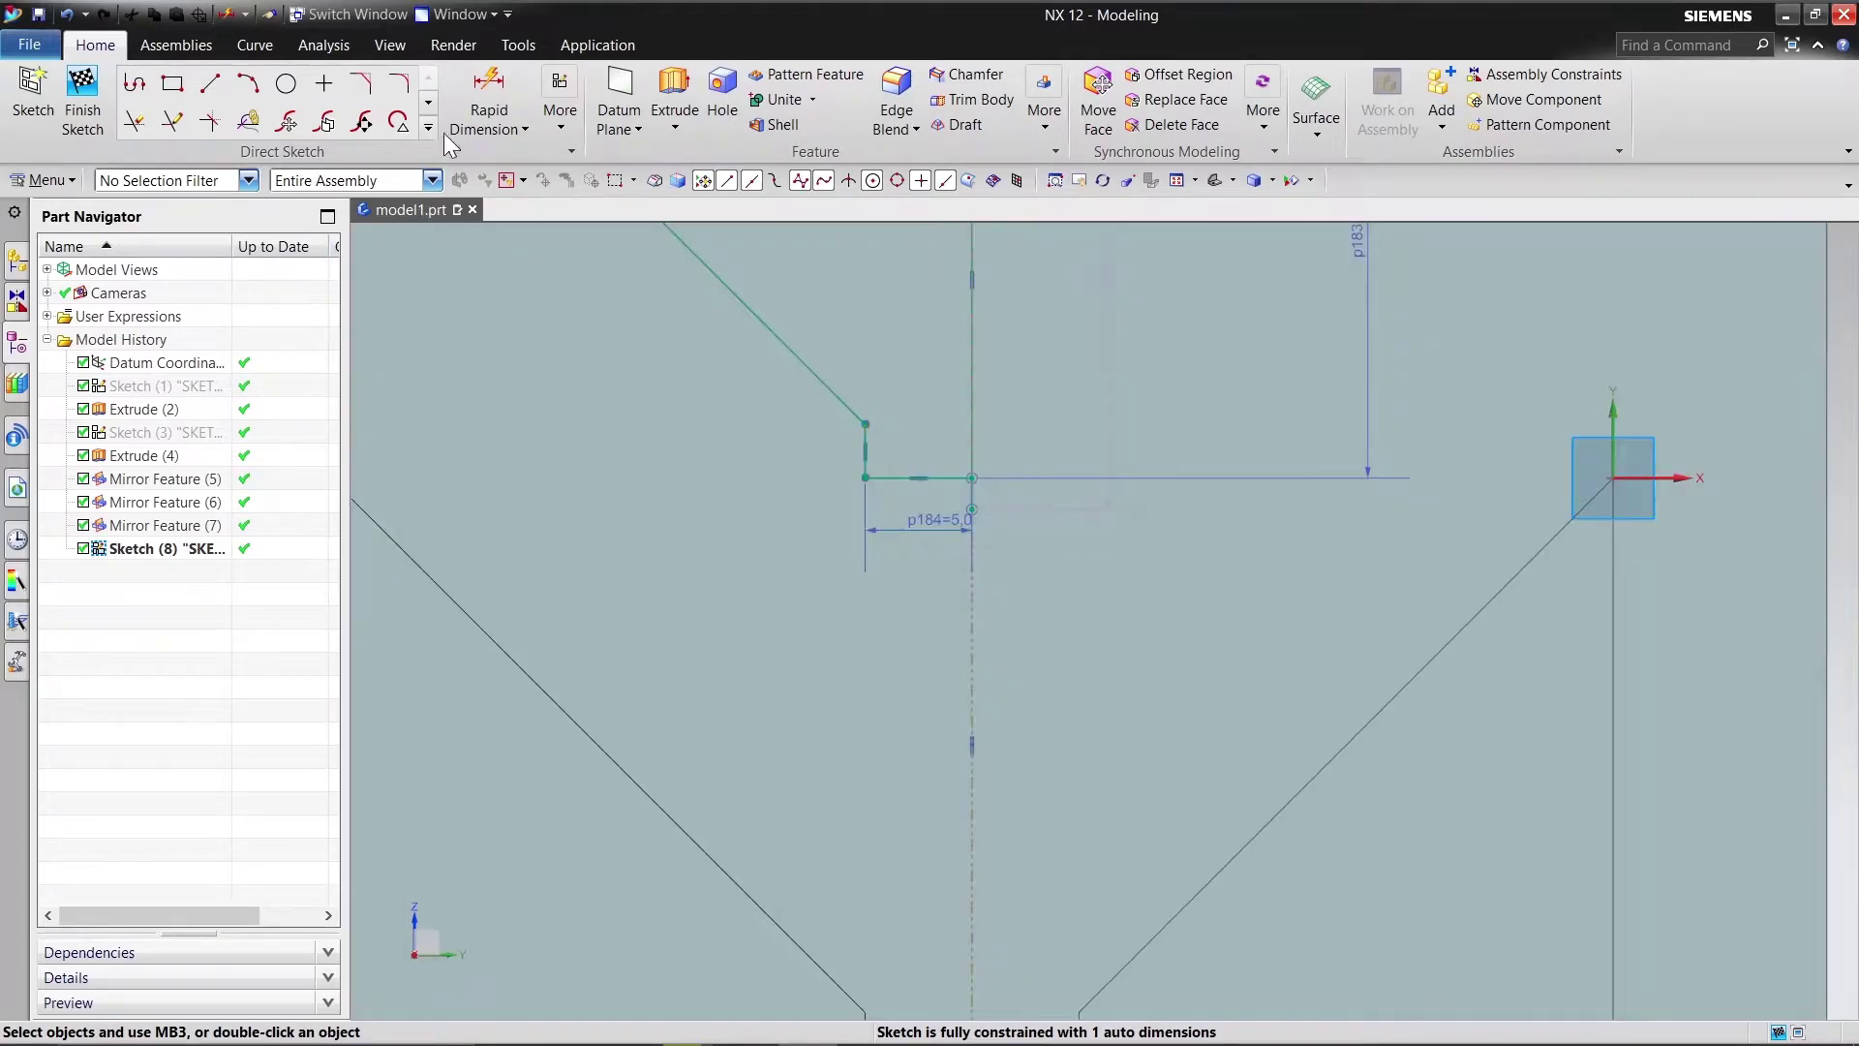
click(492, 87)
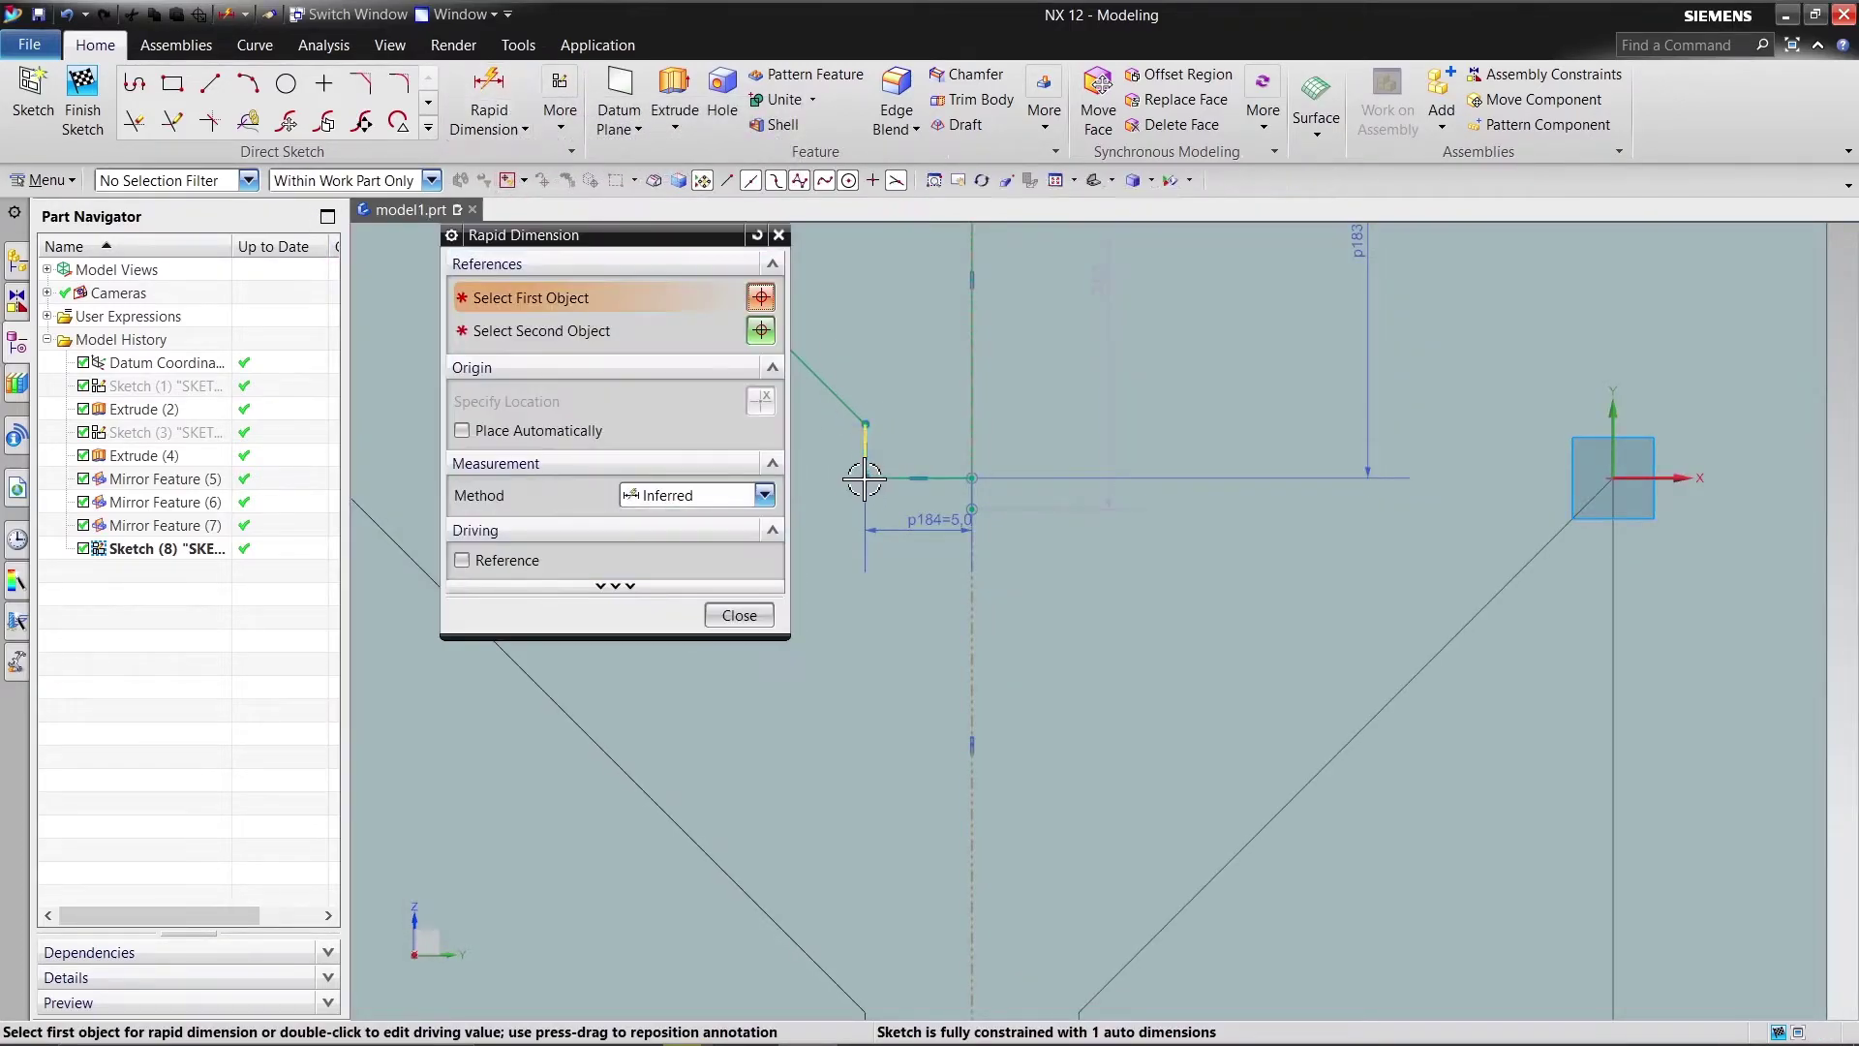
click(868, 424)
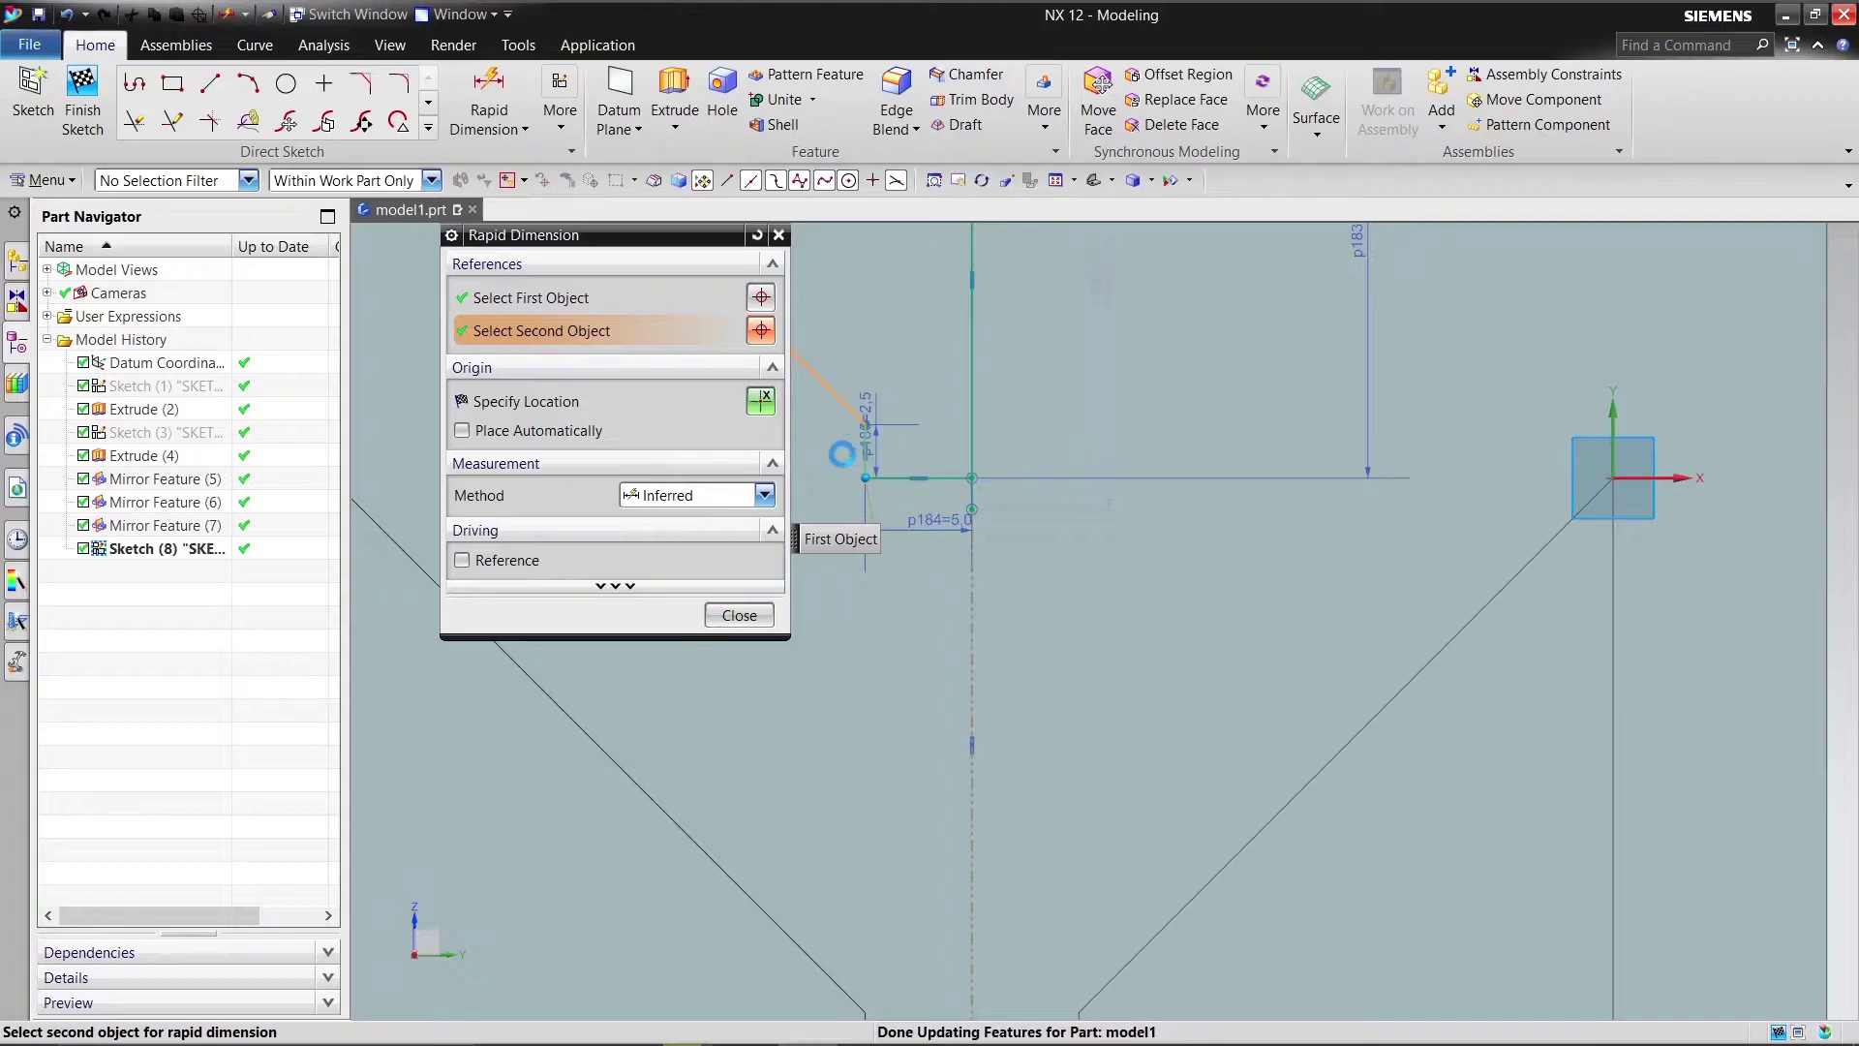
click(833, 455)
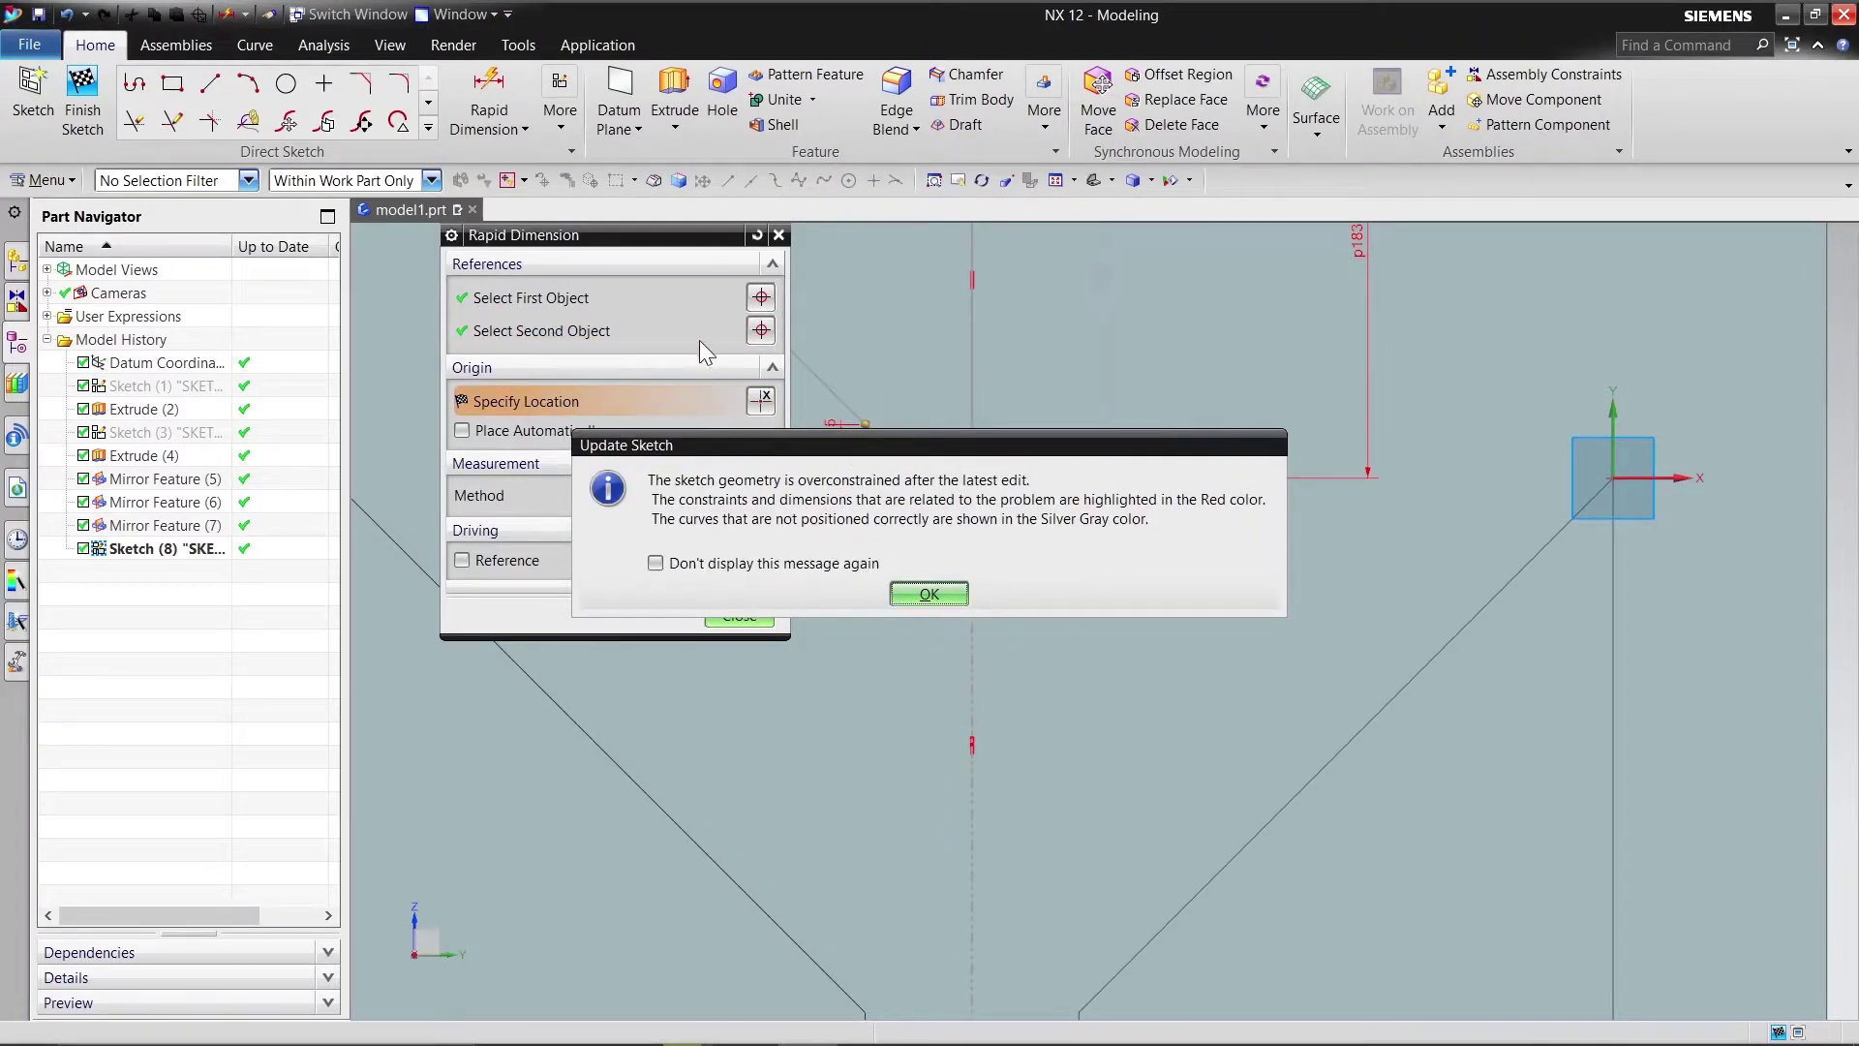
click(928, 594)
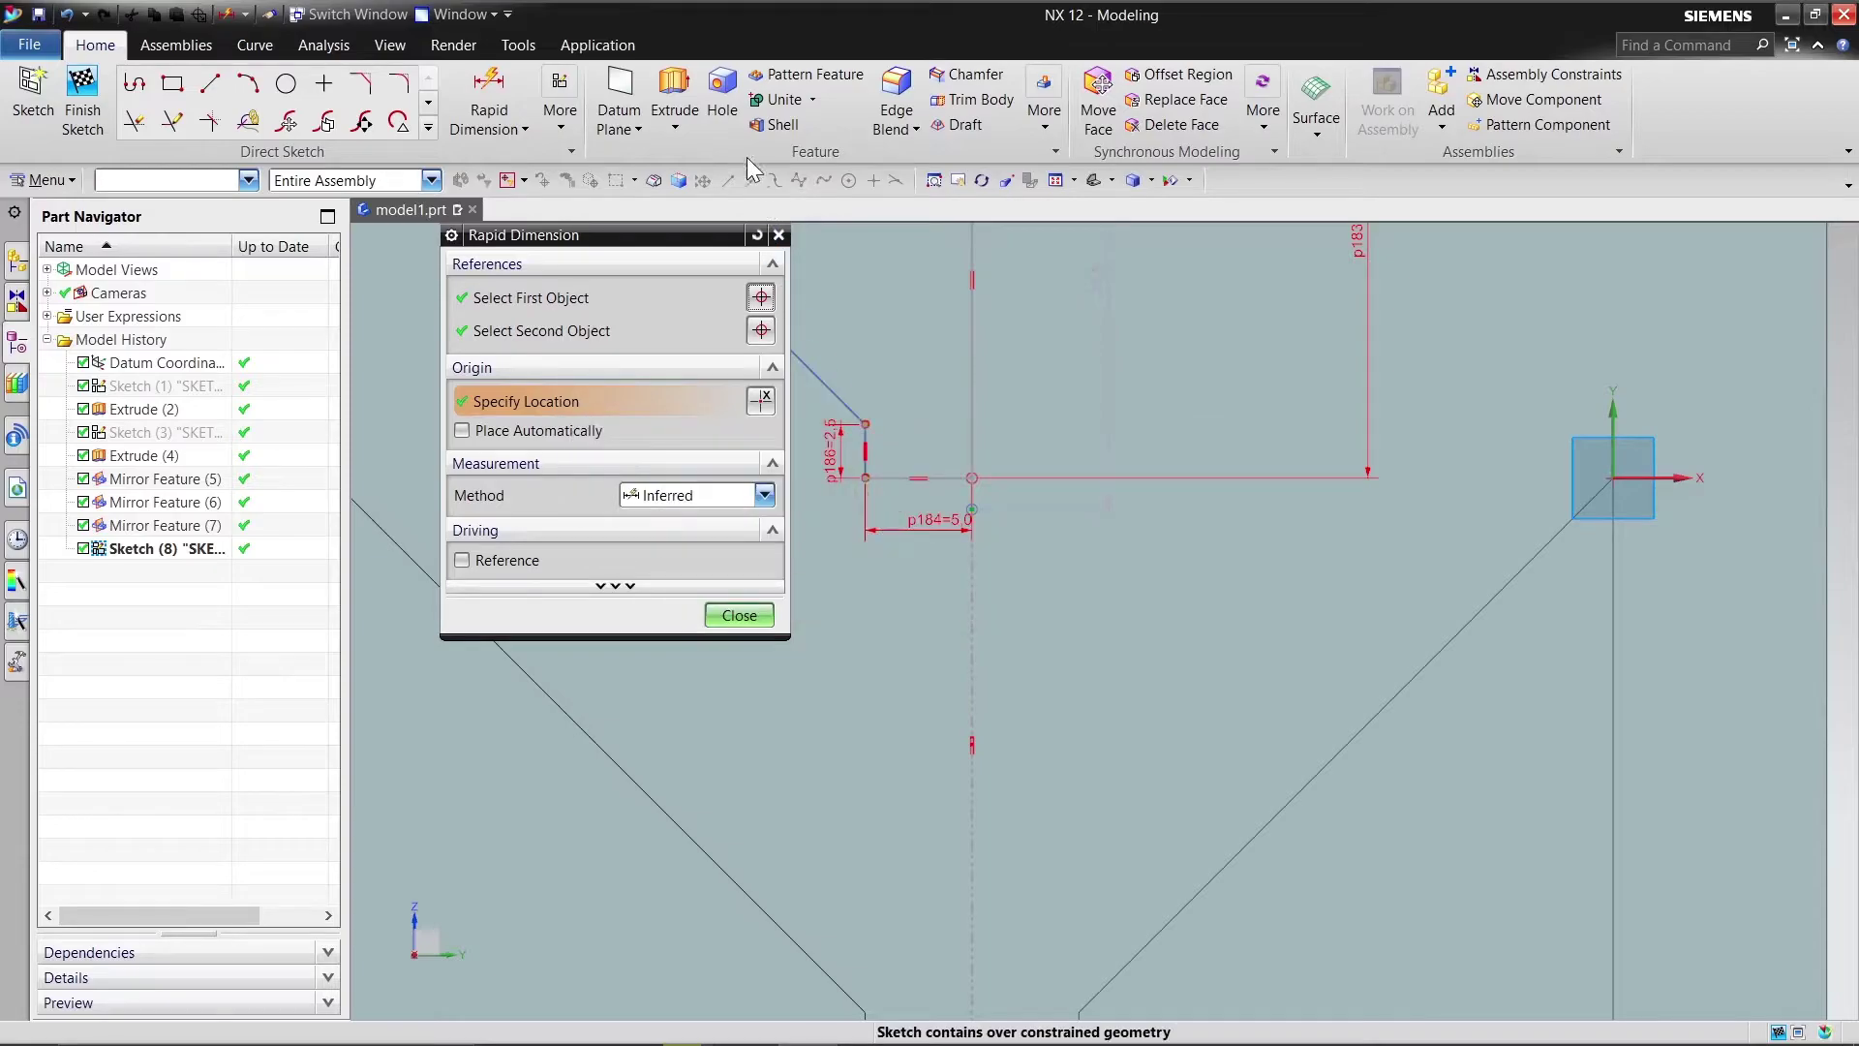
click(778, 234)
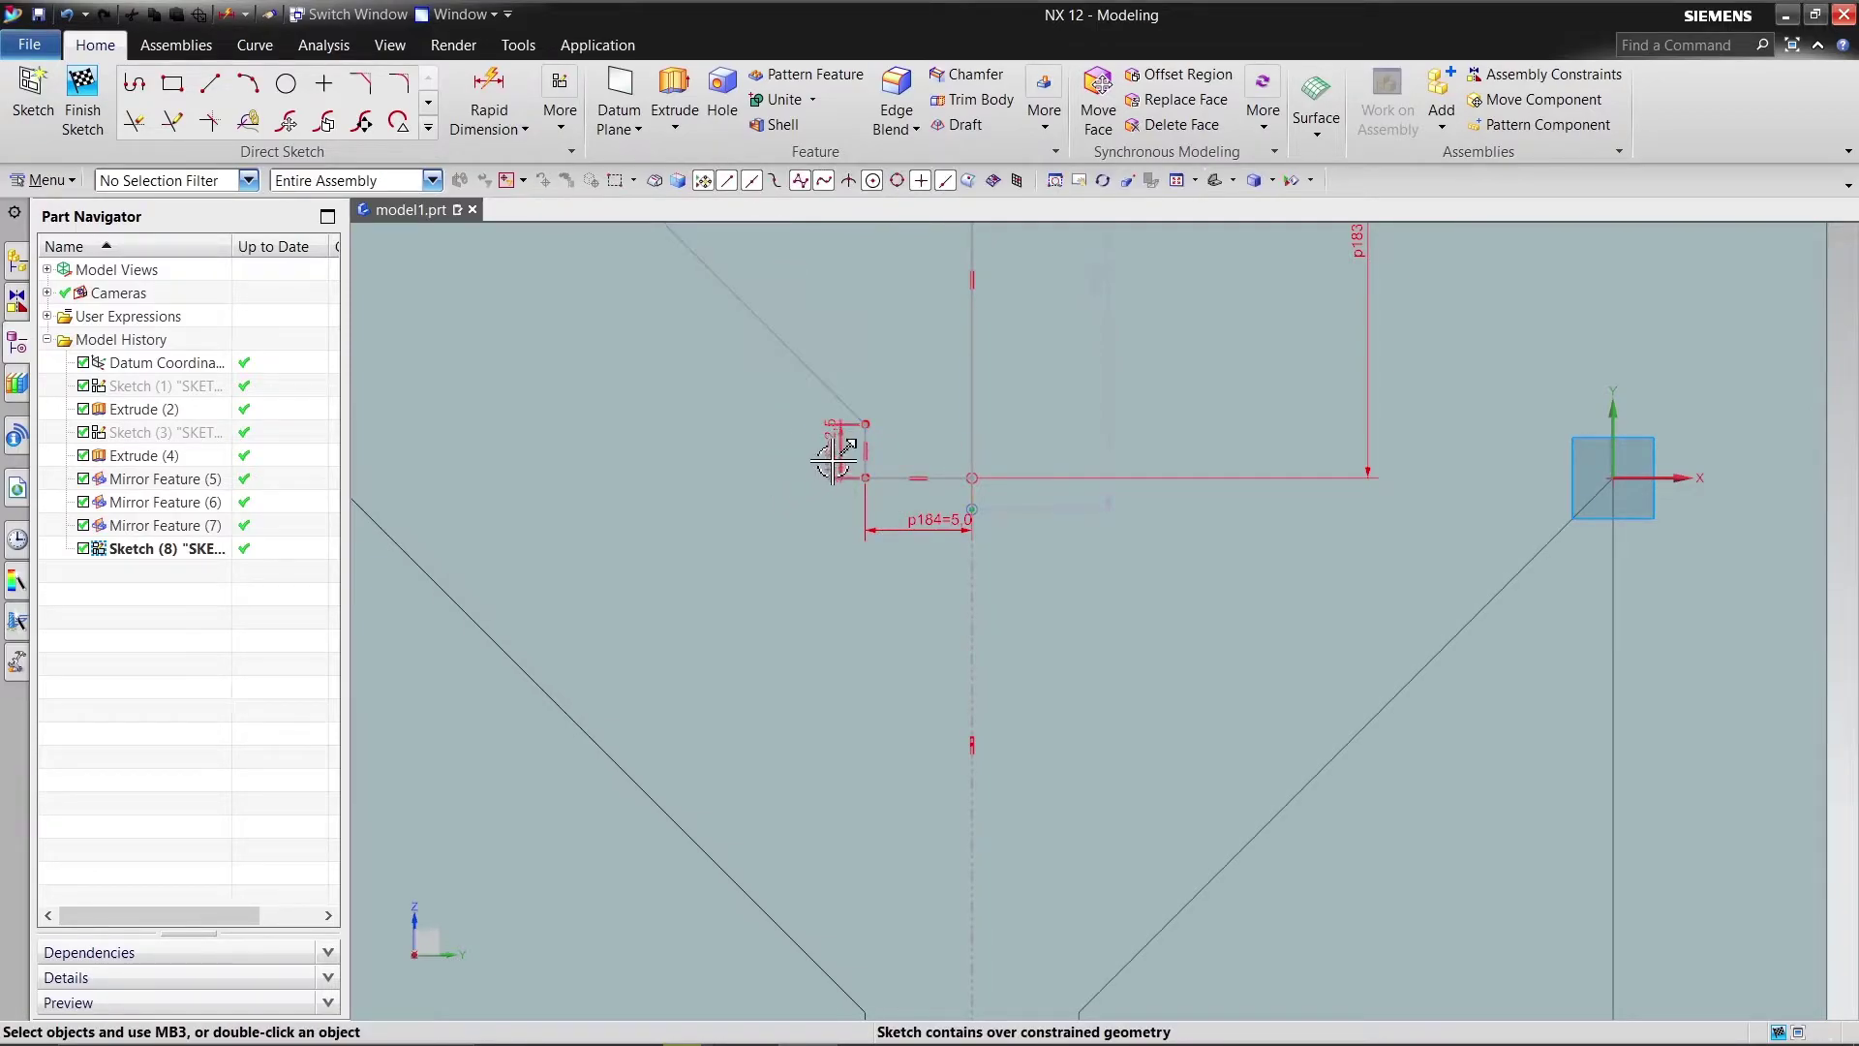
Step: Delete the over-constraining dimension from the half-notch profile's short vertical end
right_click(839, 428)
click(884, 743)
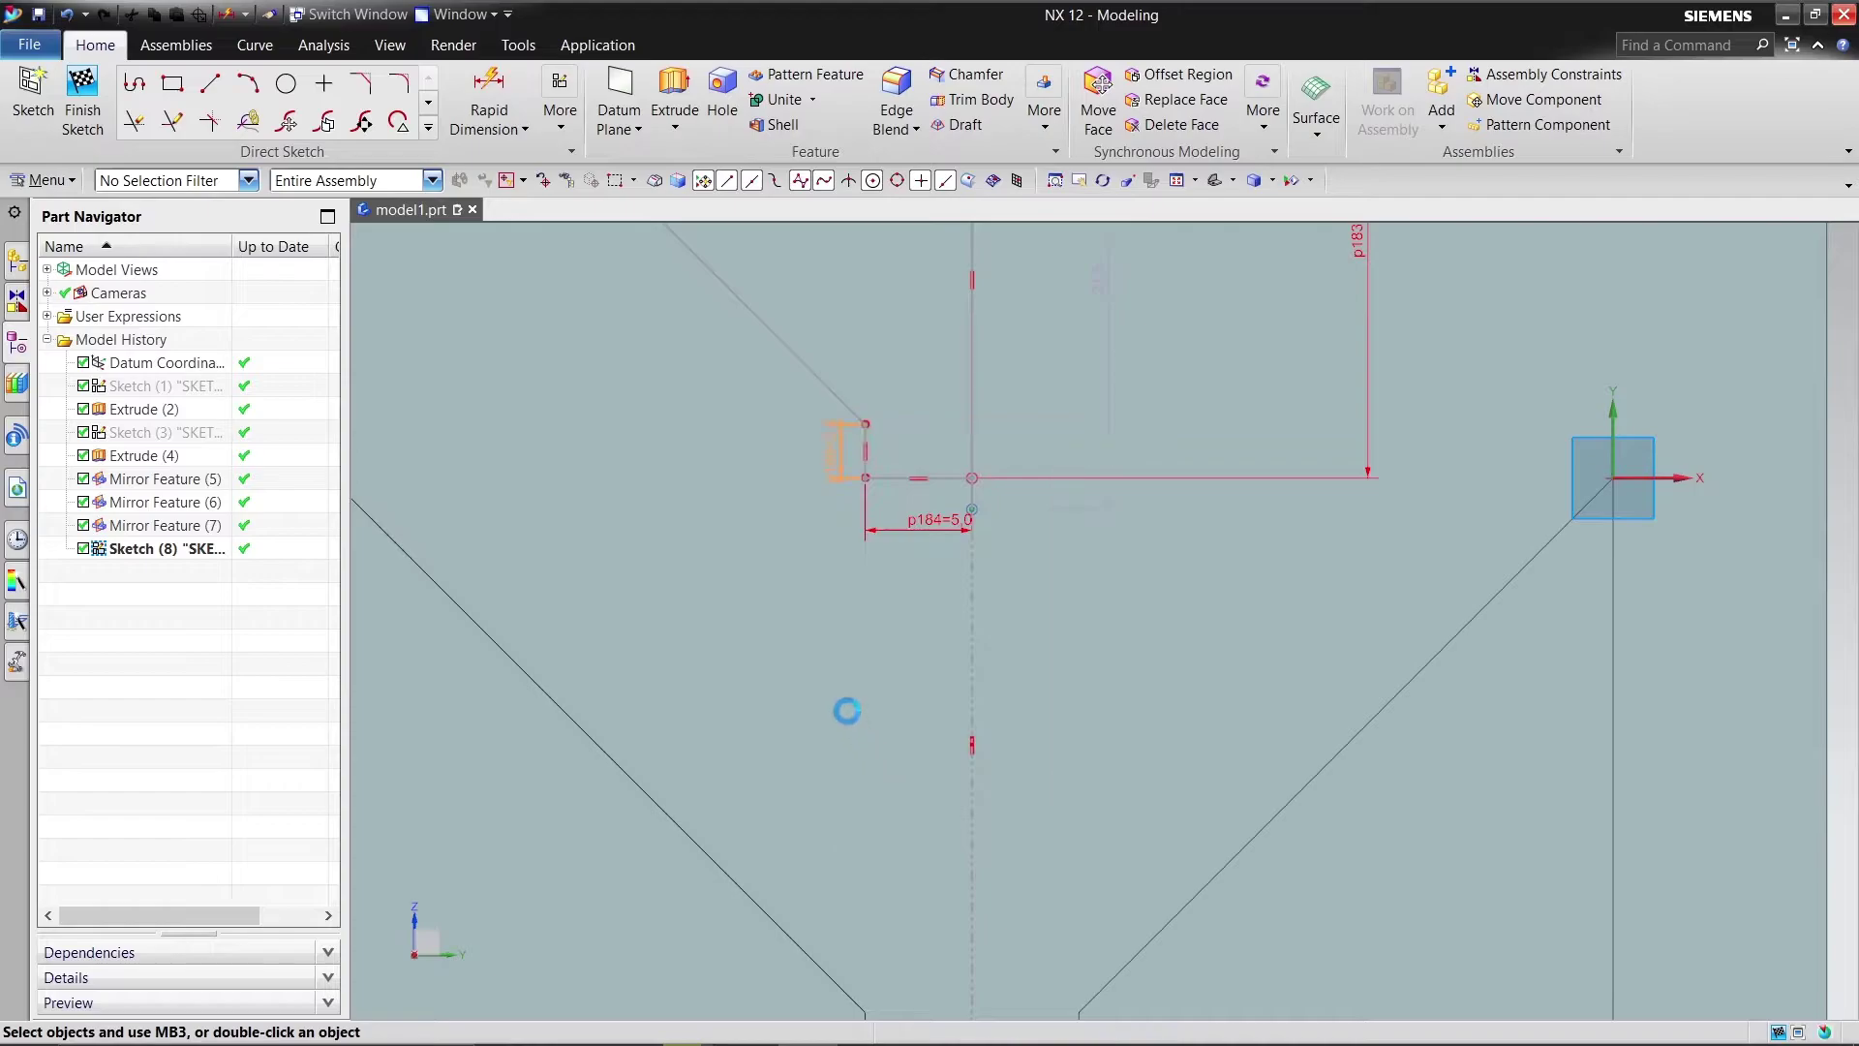
click(929, 584)
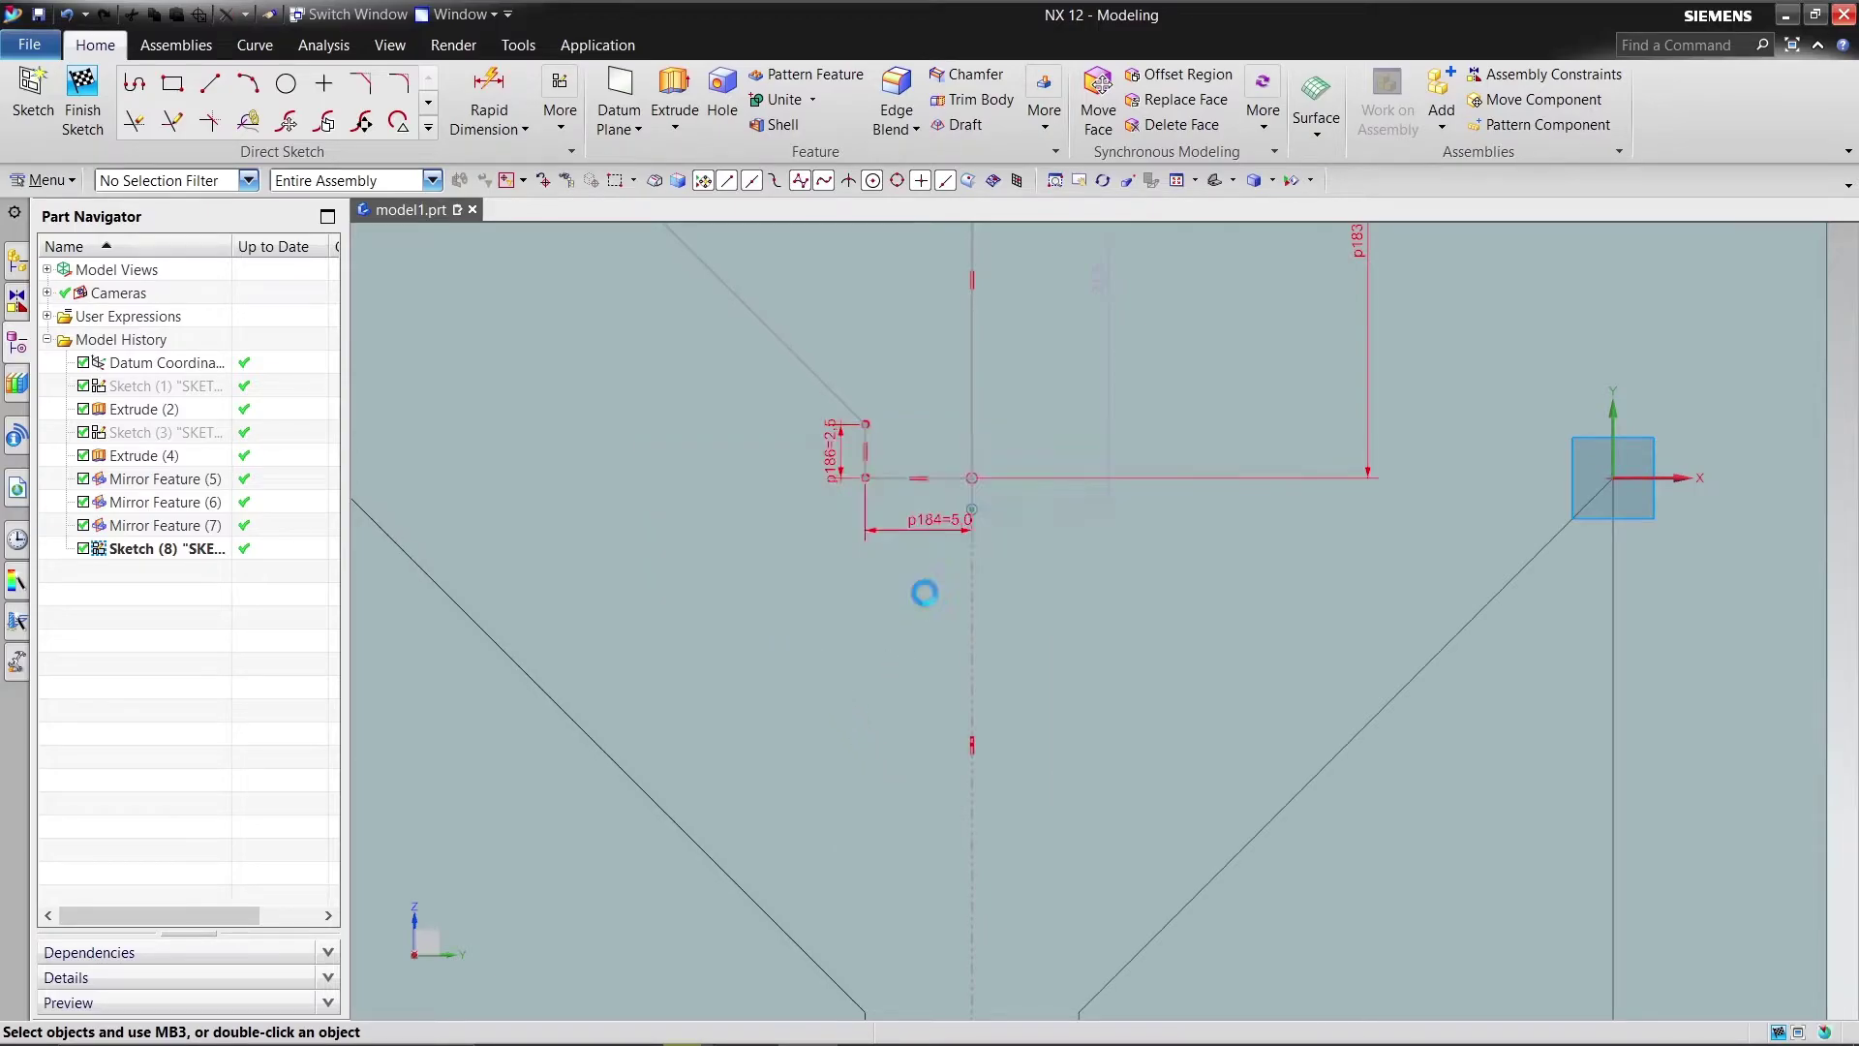
Step: Convert the automatic 20 mm dimension beside the centre line into a driving dimension and finish the sketch
scroll(892, 669, down, 5)
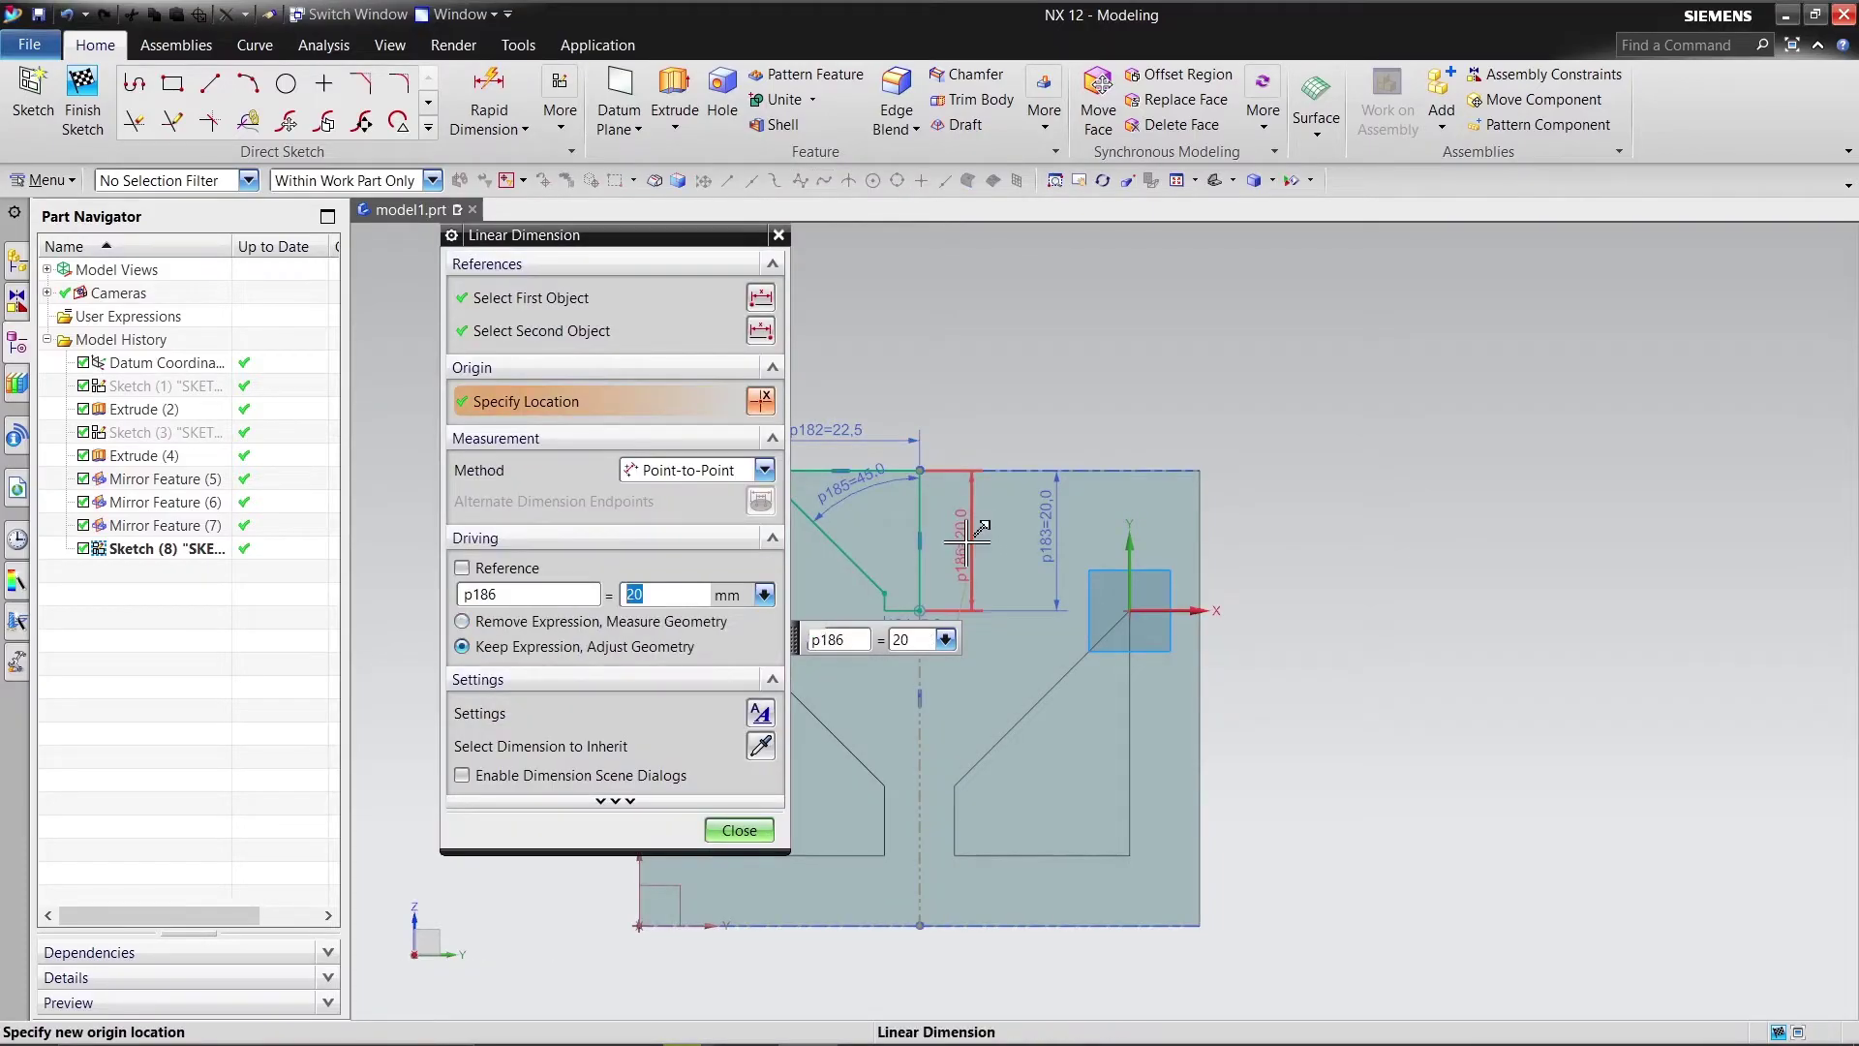
click(738, 831)
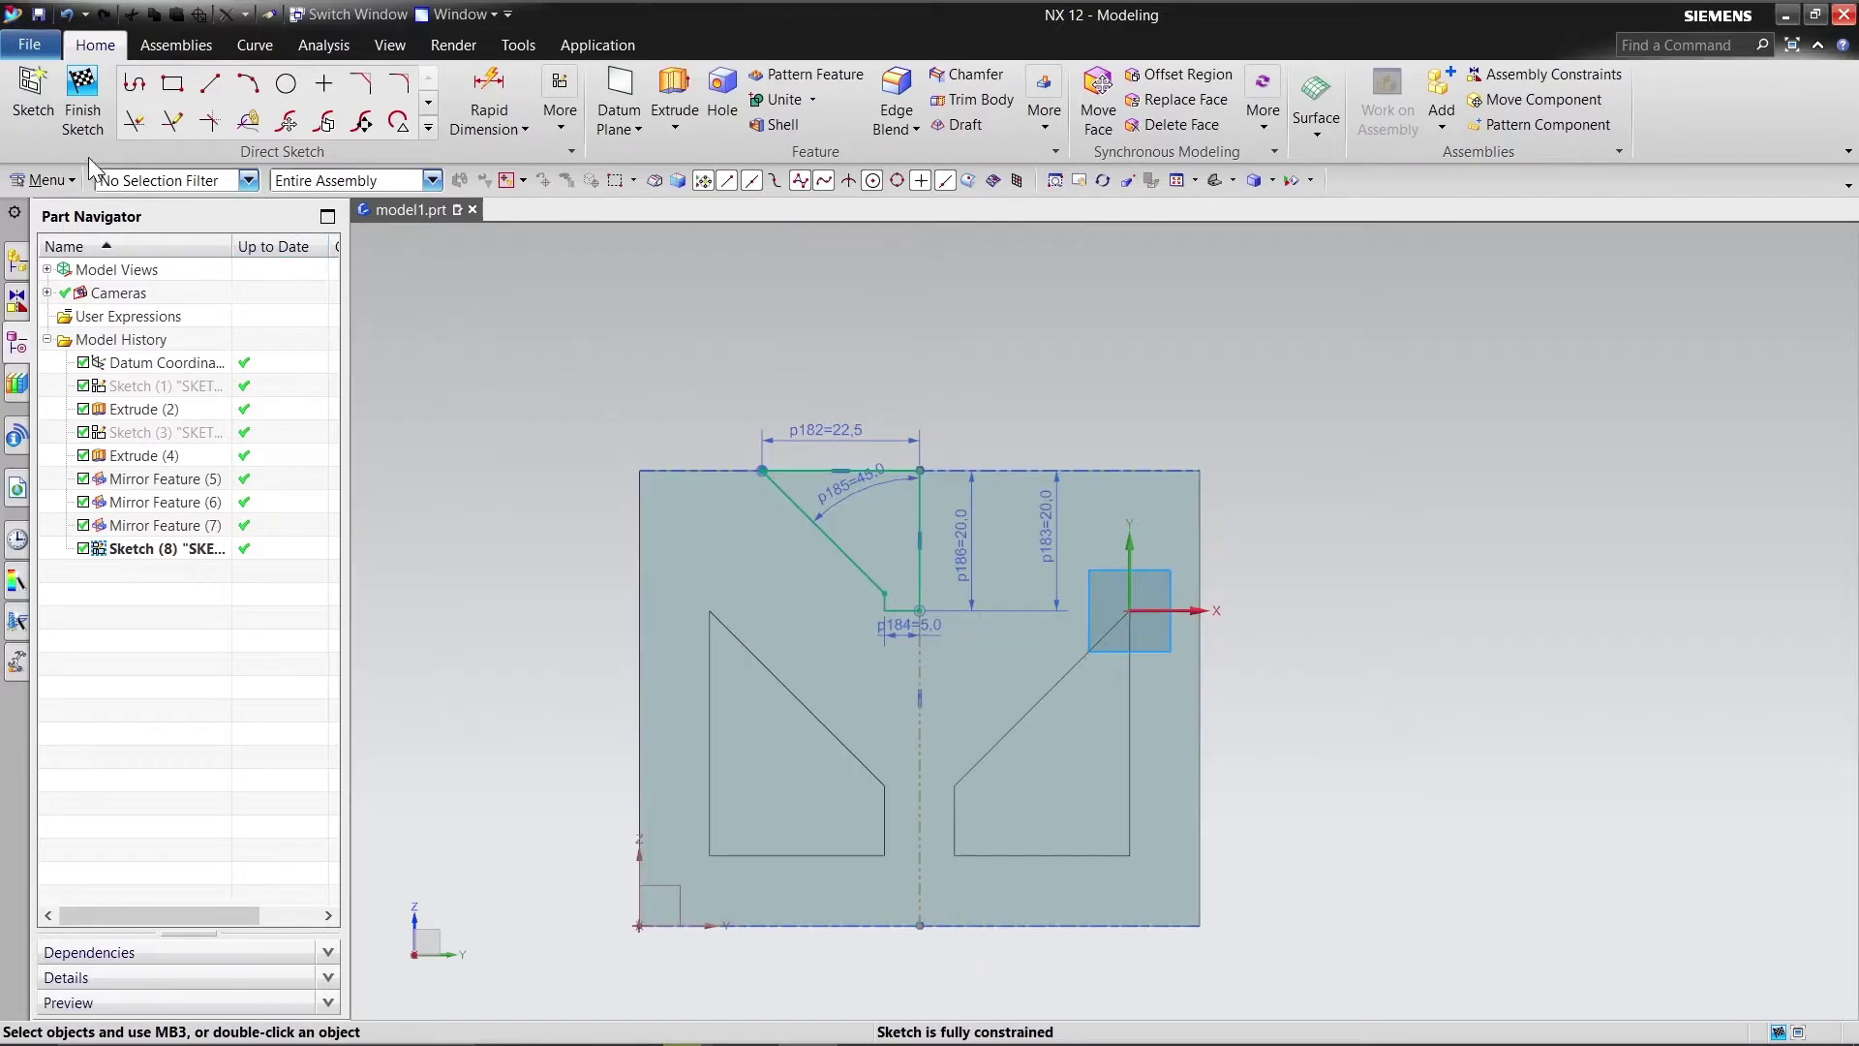
click(73, 97)
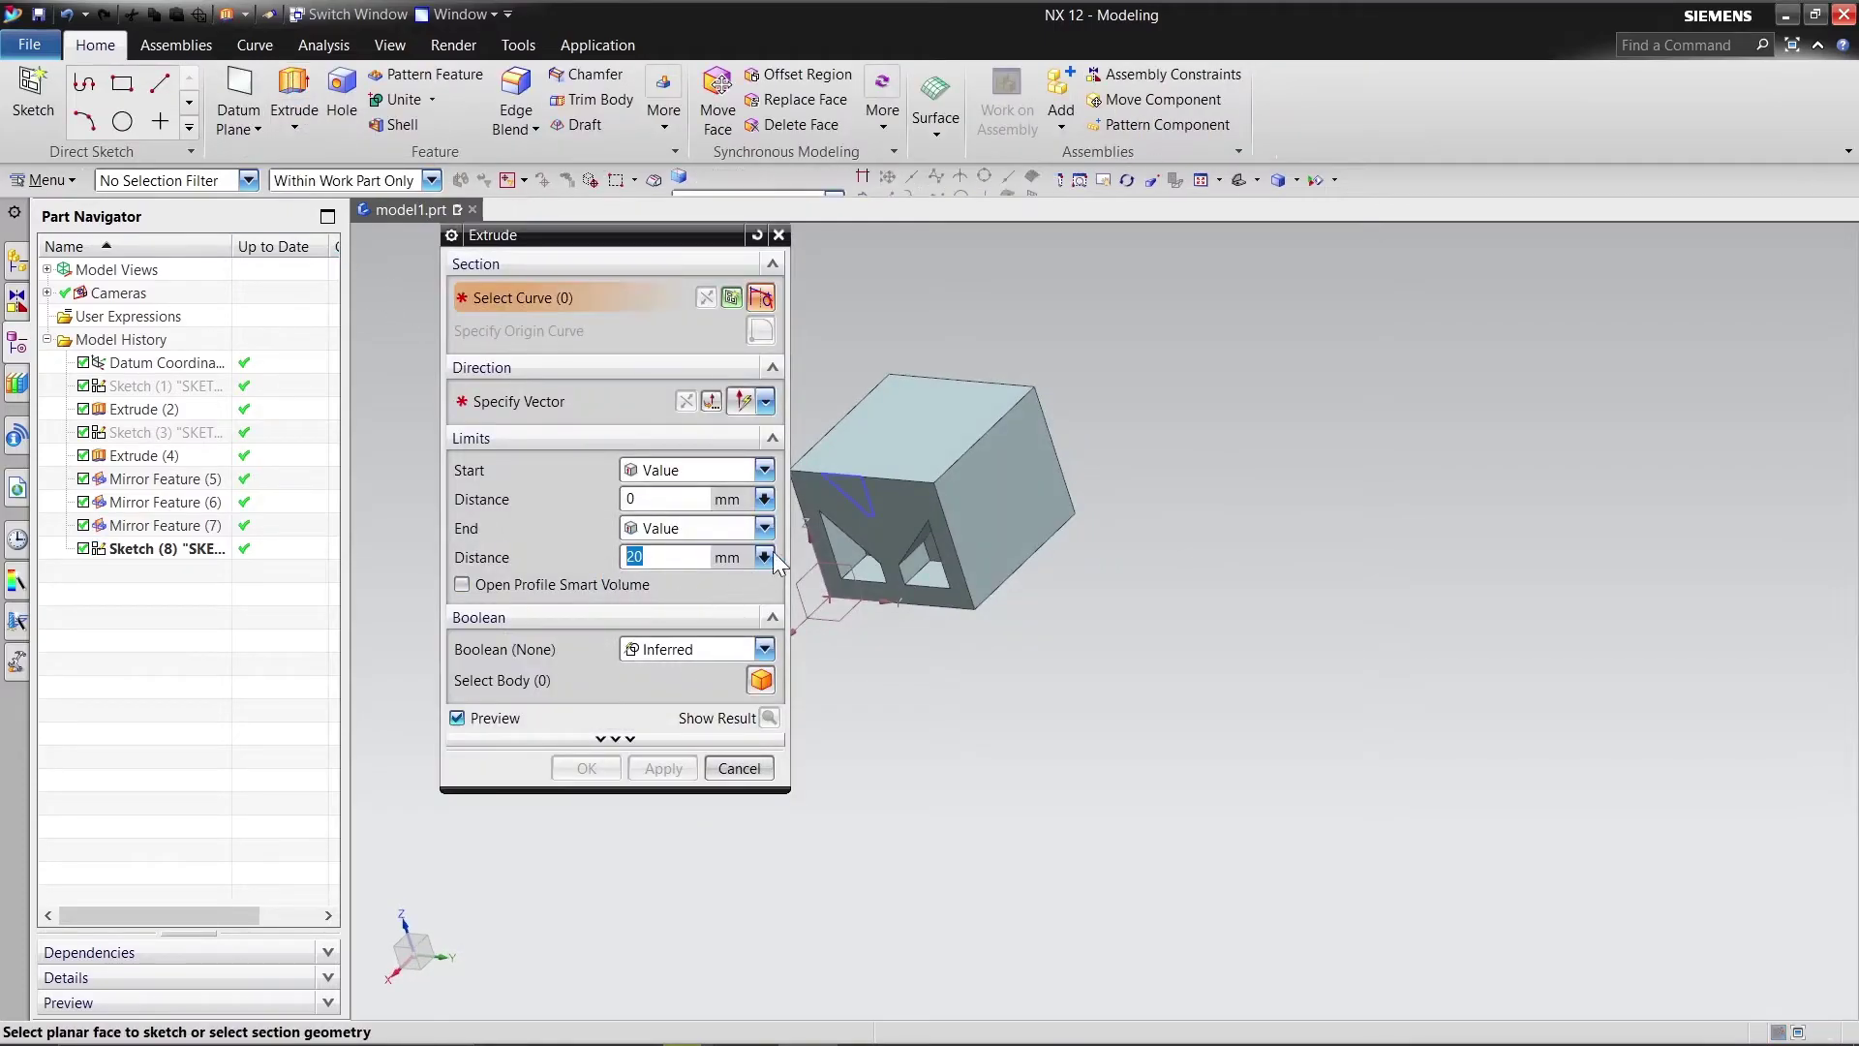
Step: Extrude the half-notch sketch 80 mm in the reversed direction, through the block, as an inferred subtraction
click(97, 550)
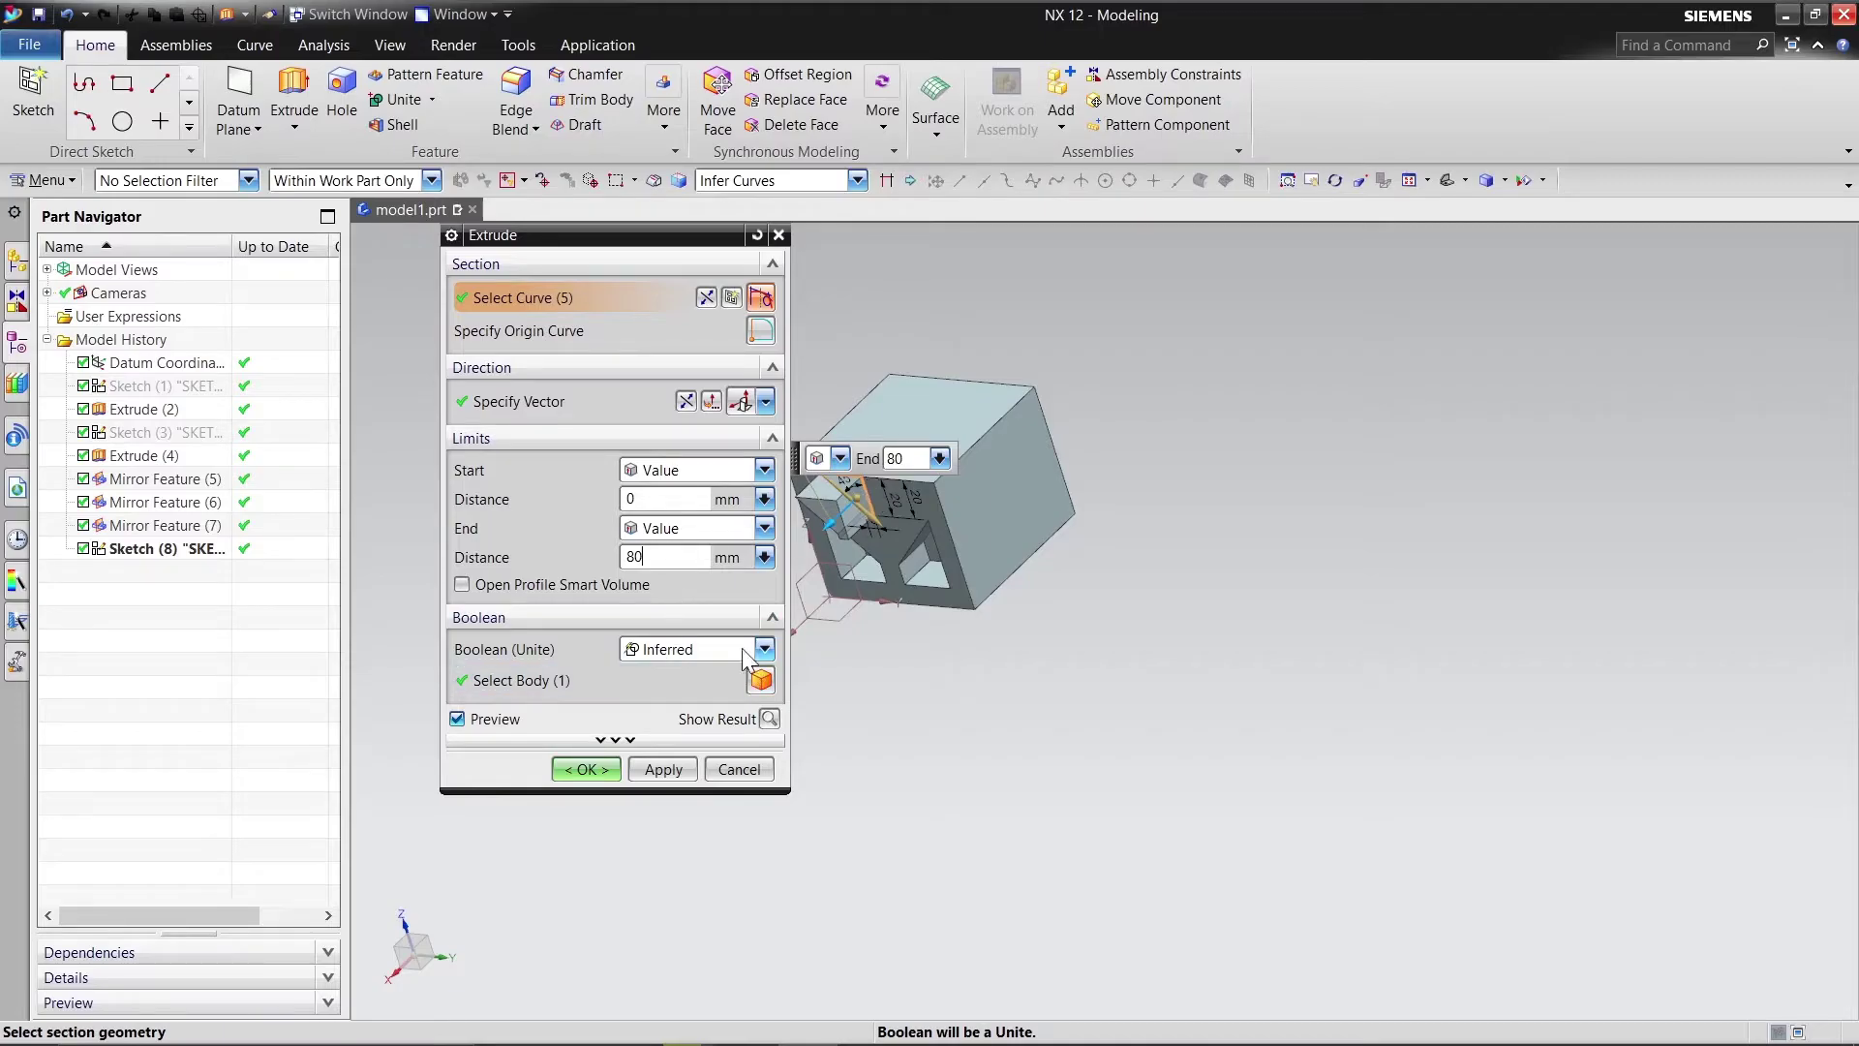
click(685, 401)
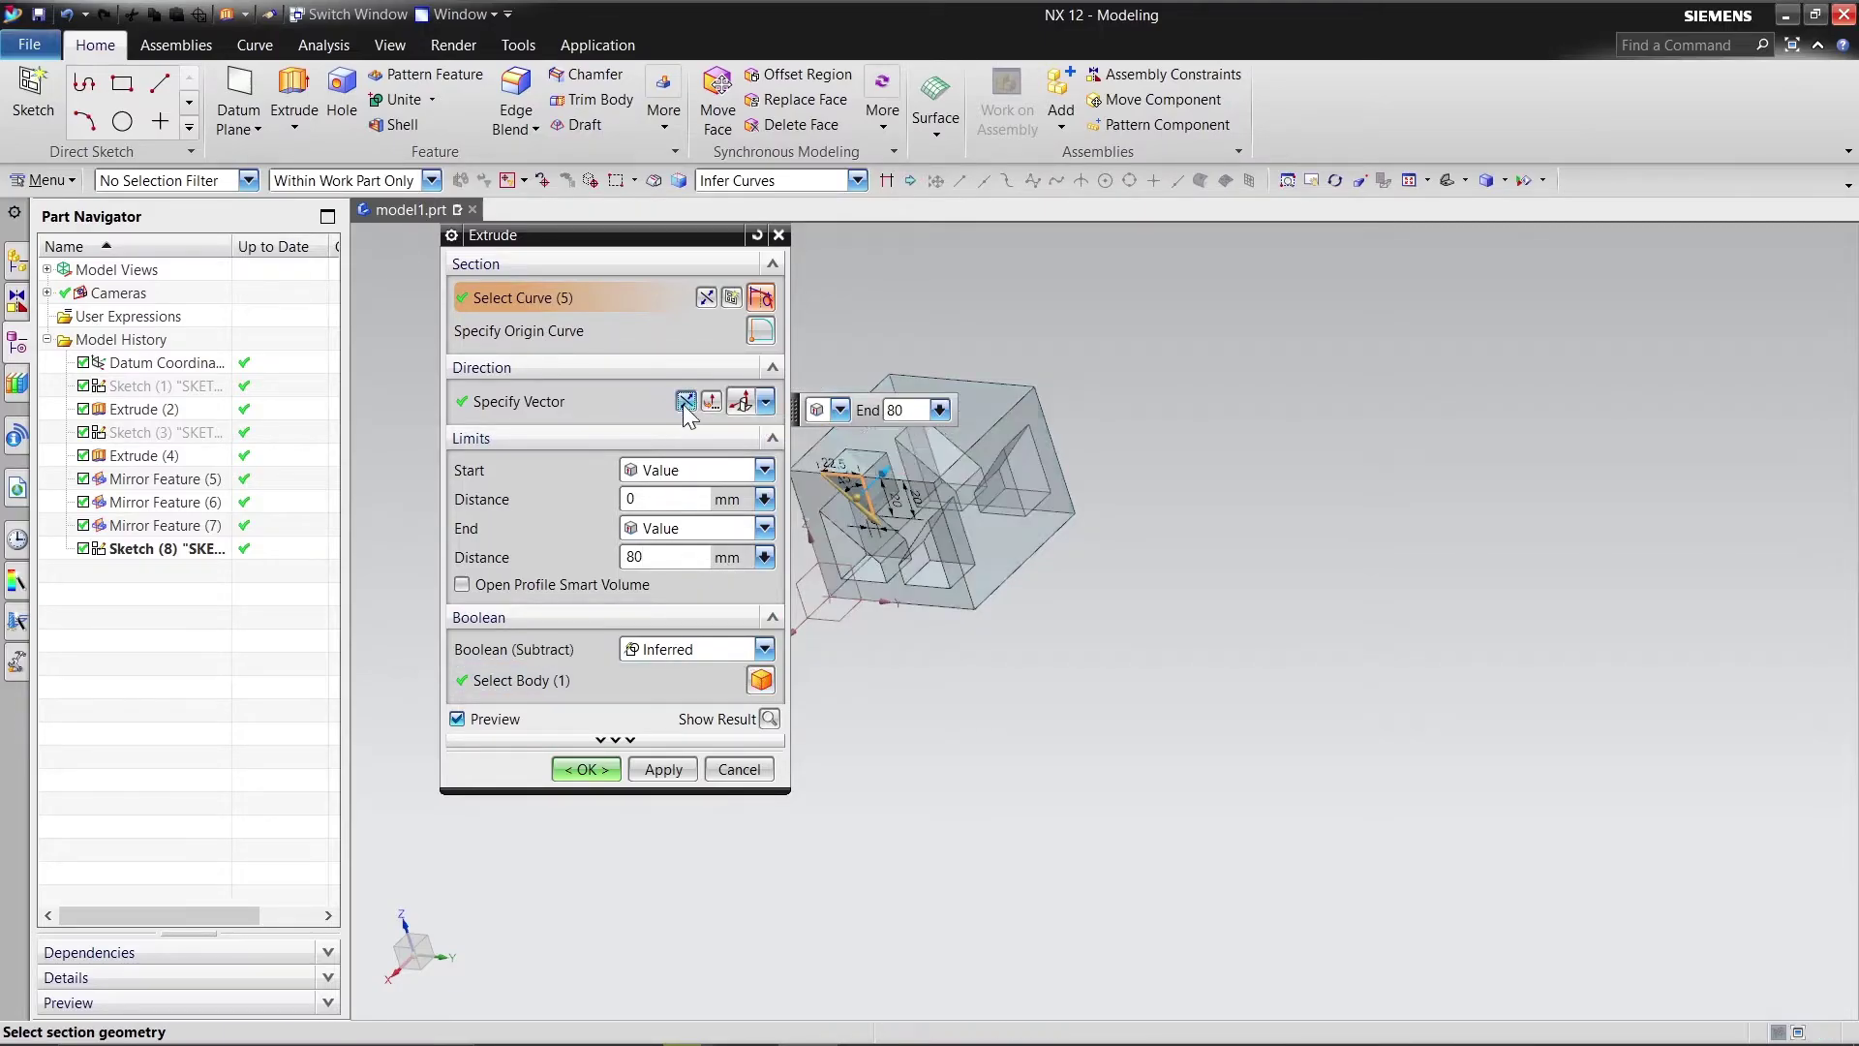
middle_drag(944, 671, 1023, 649)
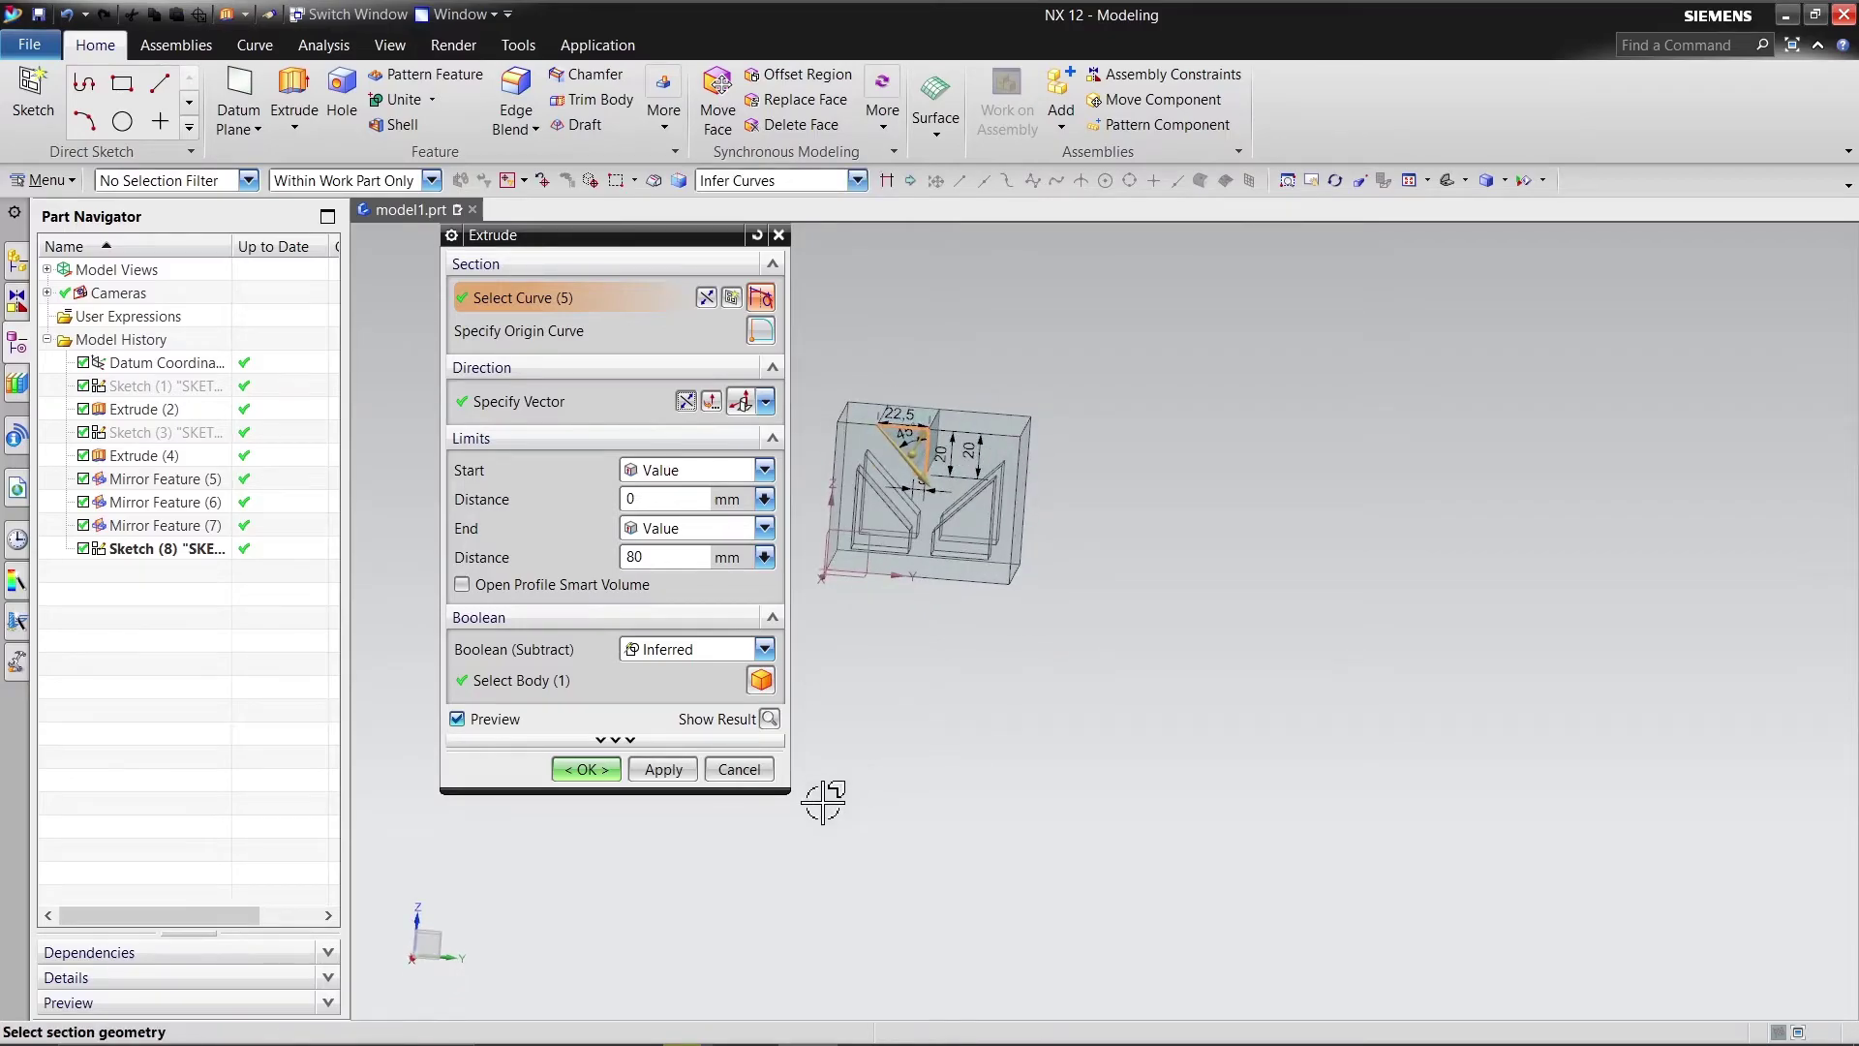
click(608, 771)
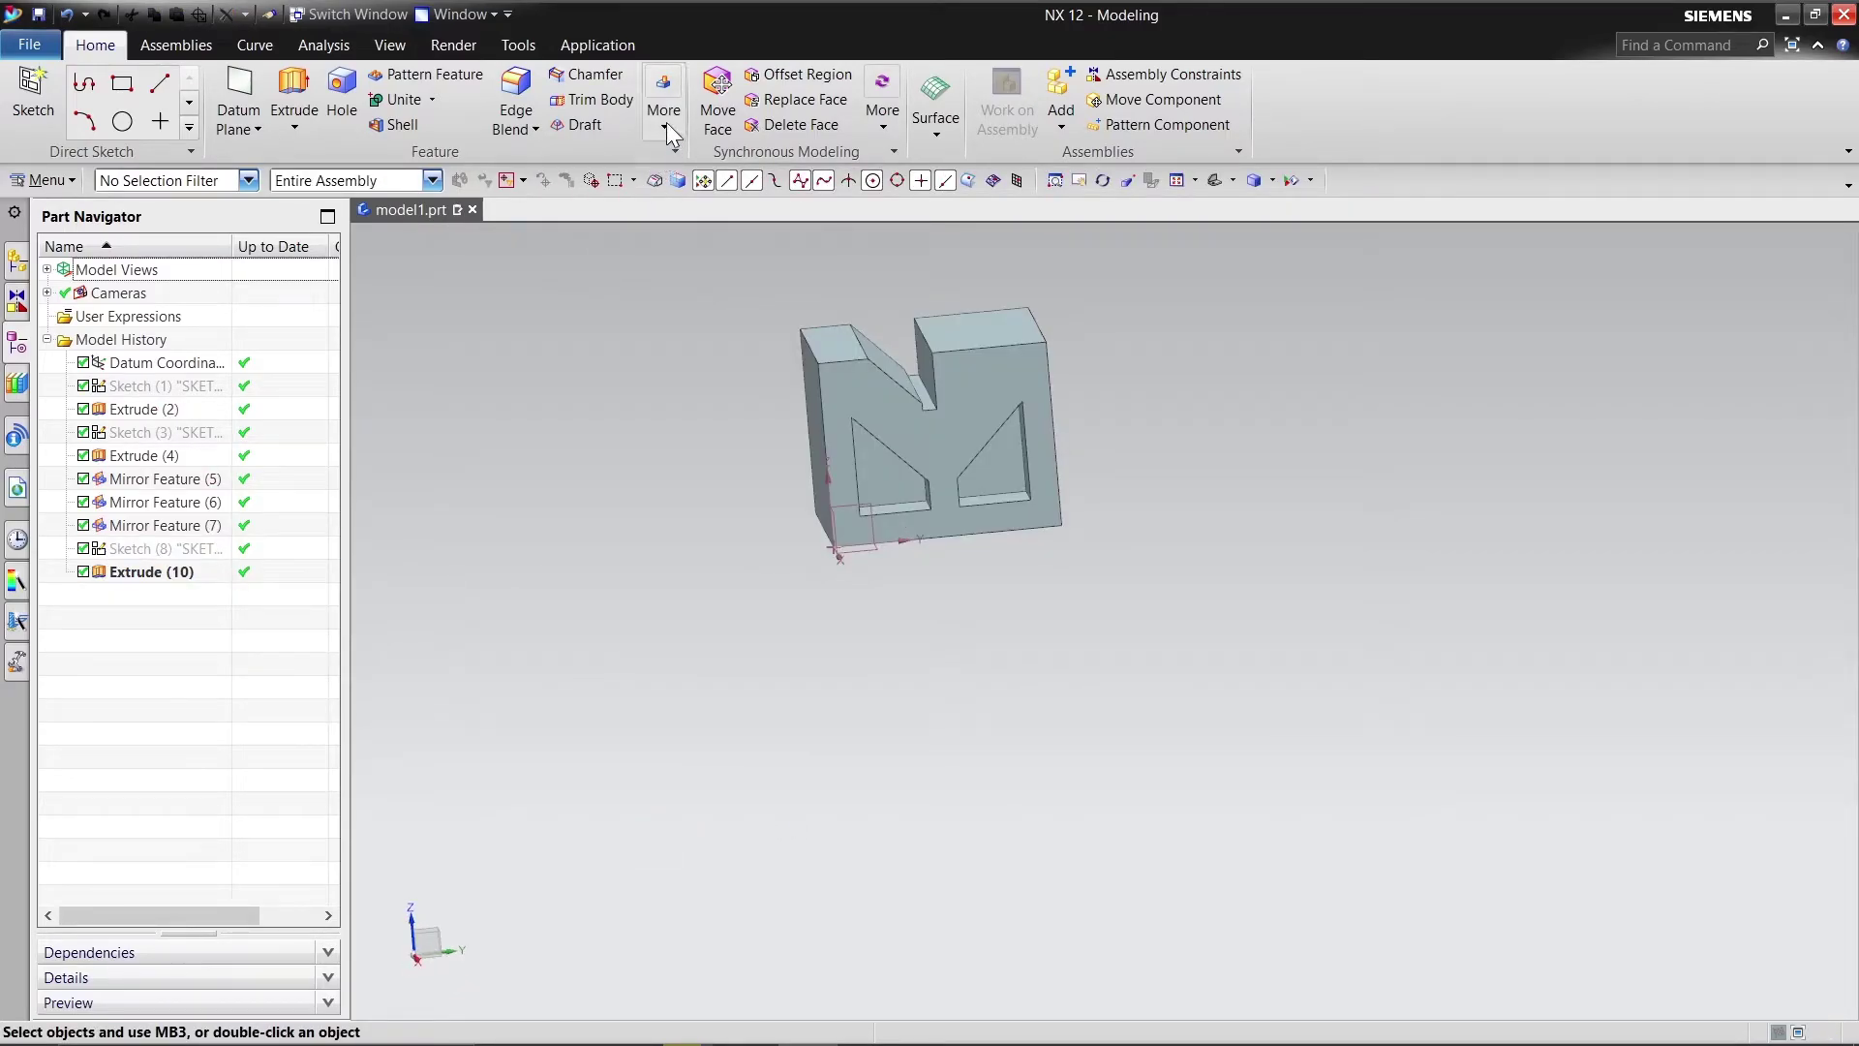
Step: Mirror the half-notch extrusion about a new plane midway between the block's two outer side faces
click(666, 124)
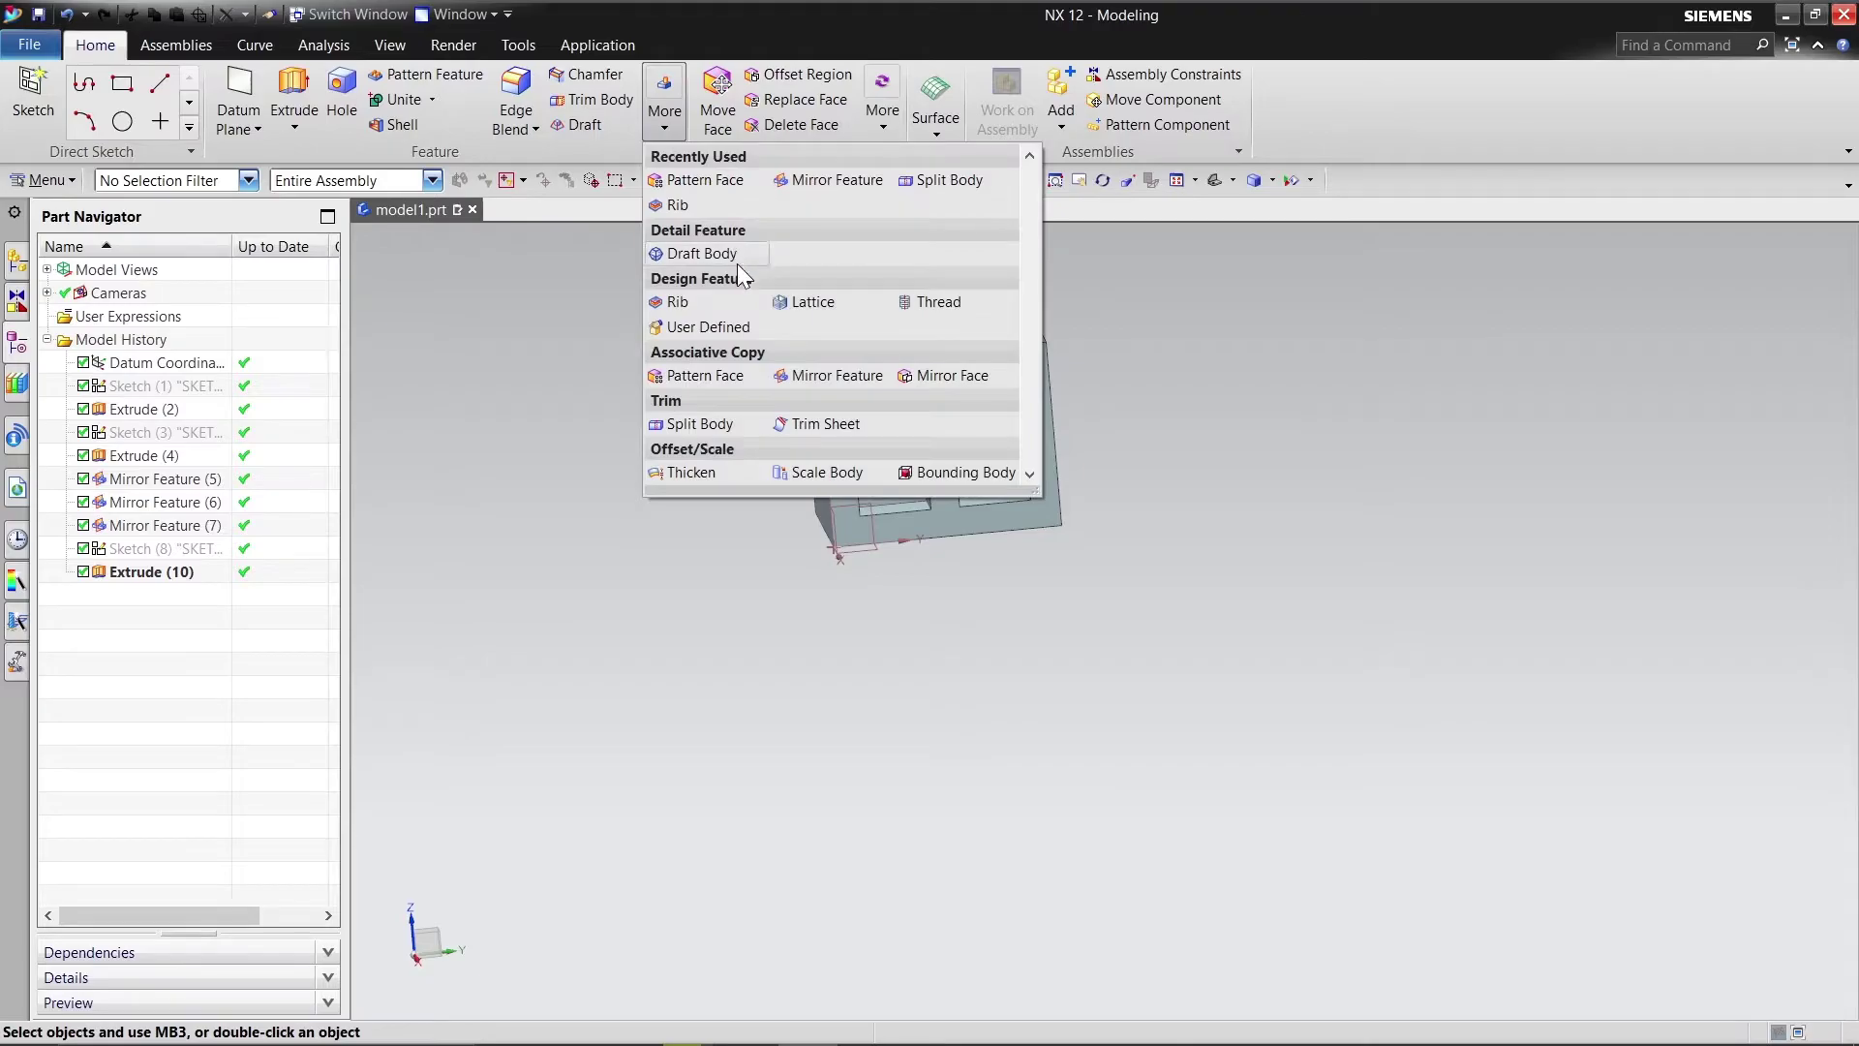
click(813, 369)
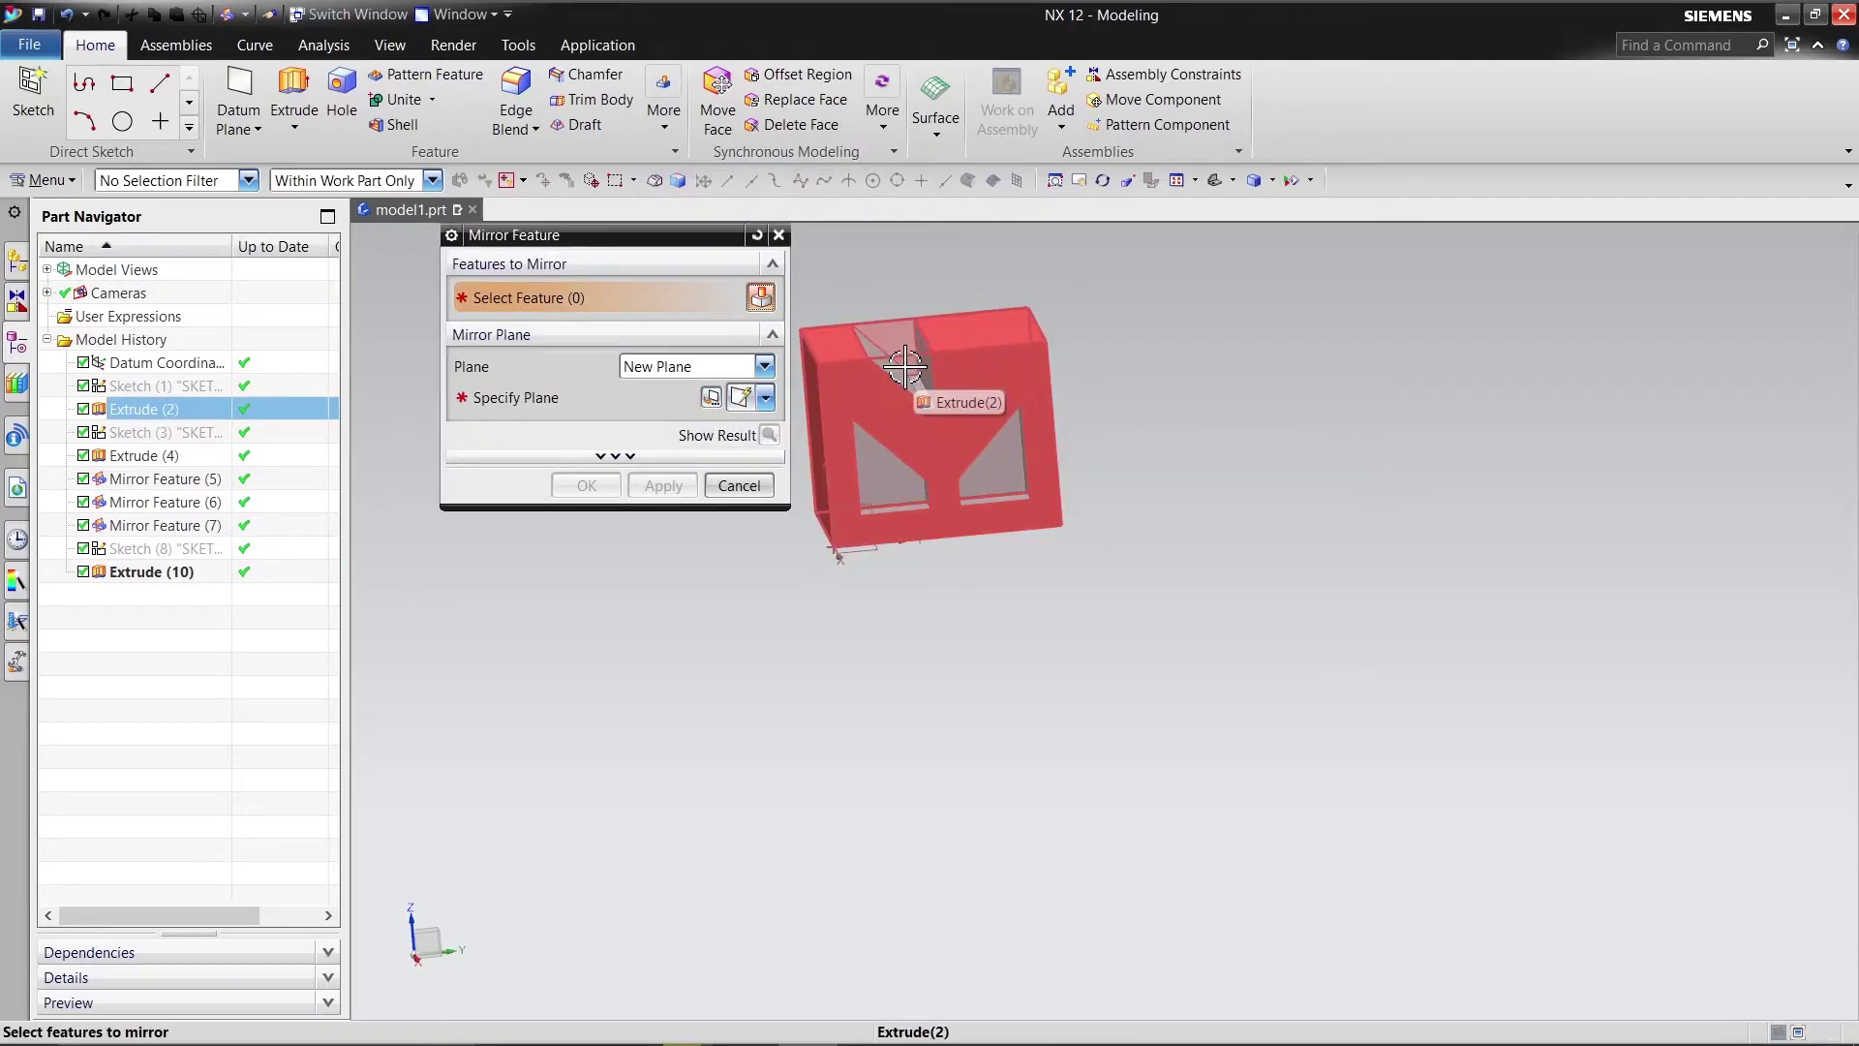
click(166, 575)
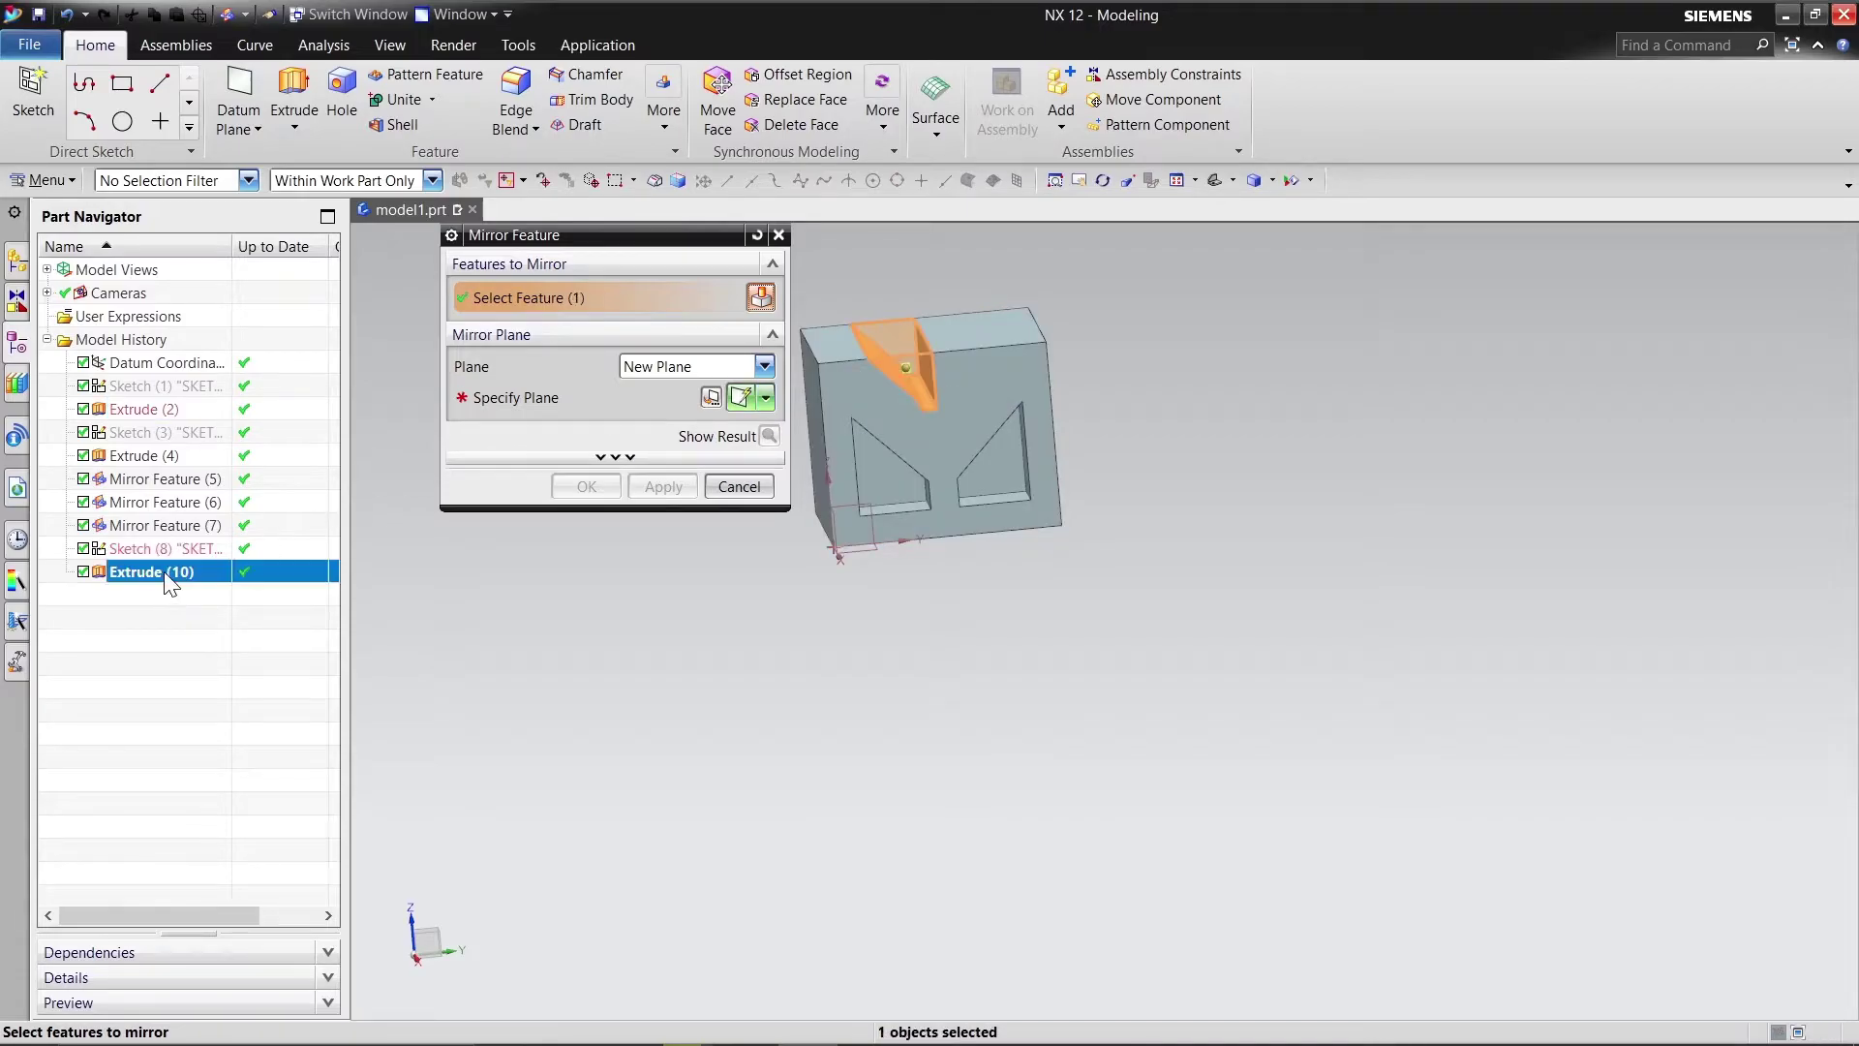
click(613, 389)
middle_drag(751, 623, 685, 656)
click(1048, 479)
middle_drag(1028, 617, 1216, 614)
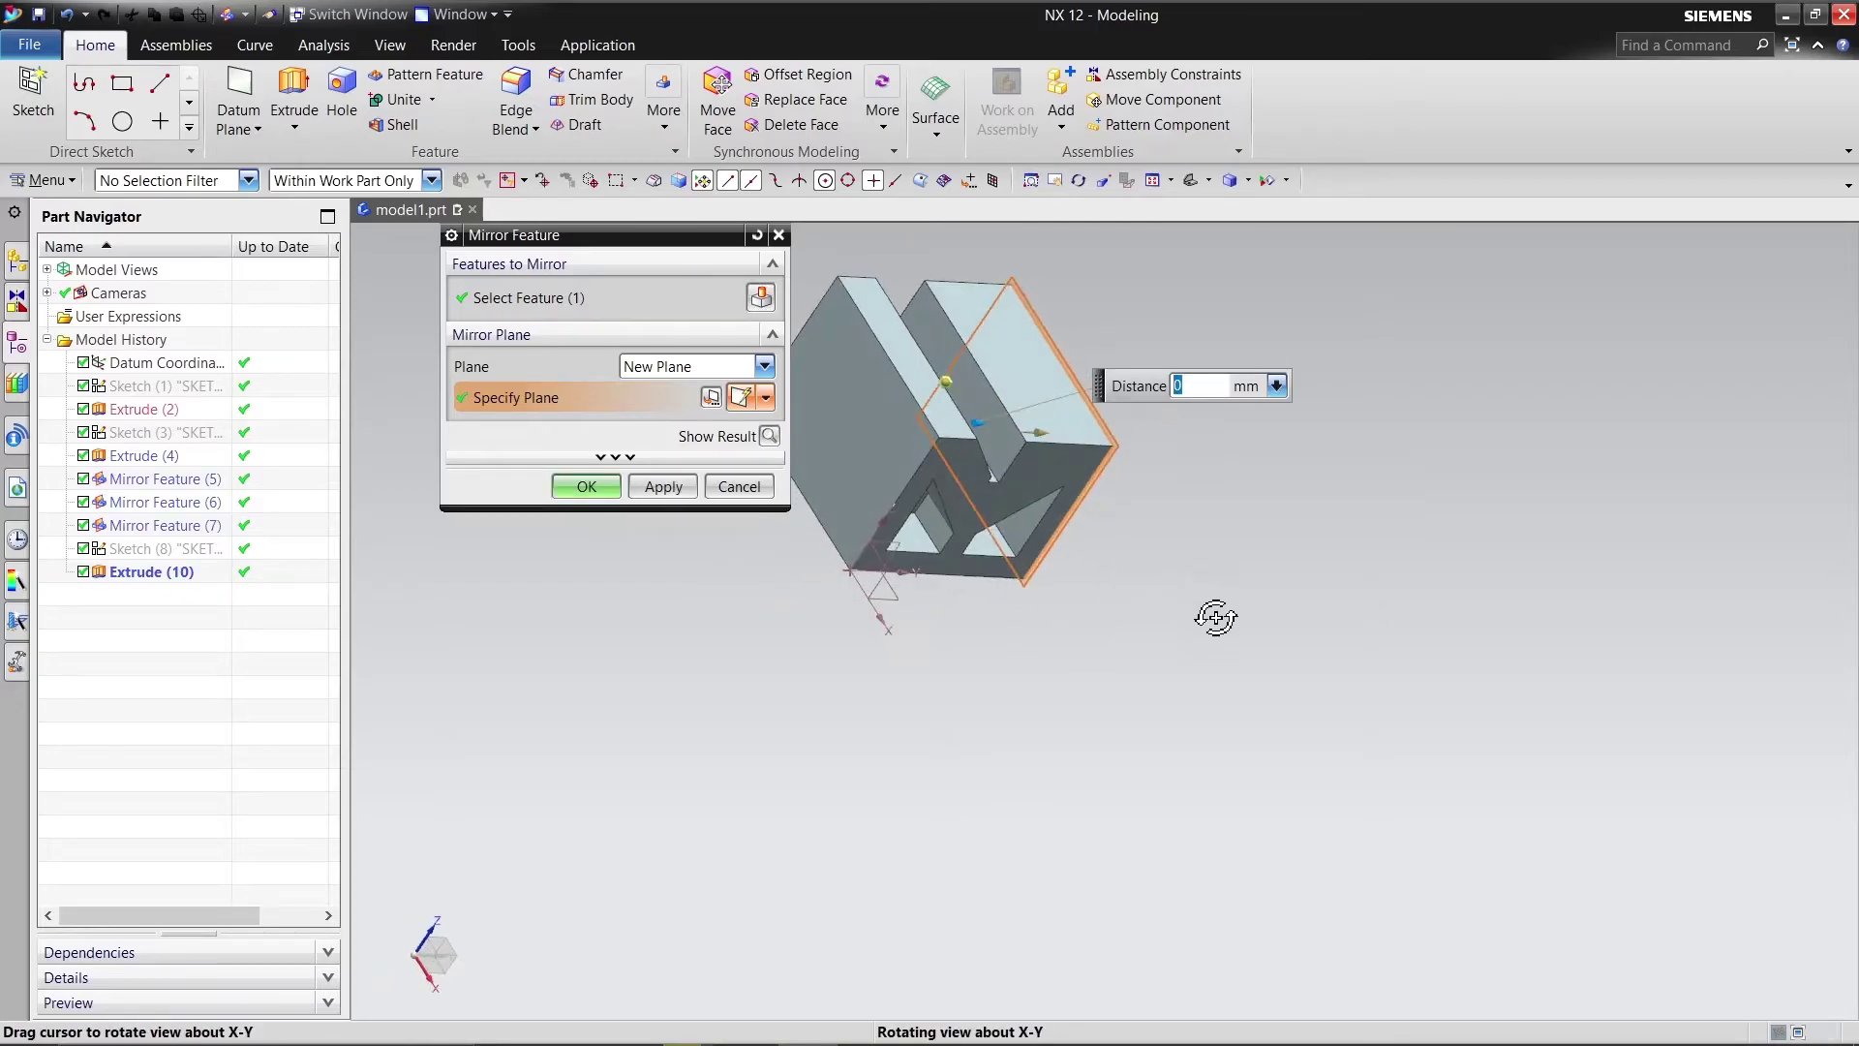
click(852, 521)
click(769, 436)
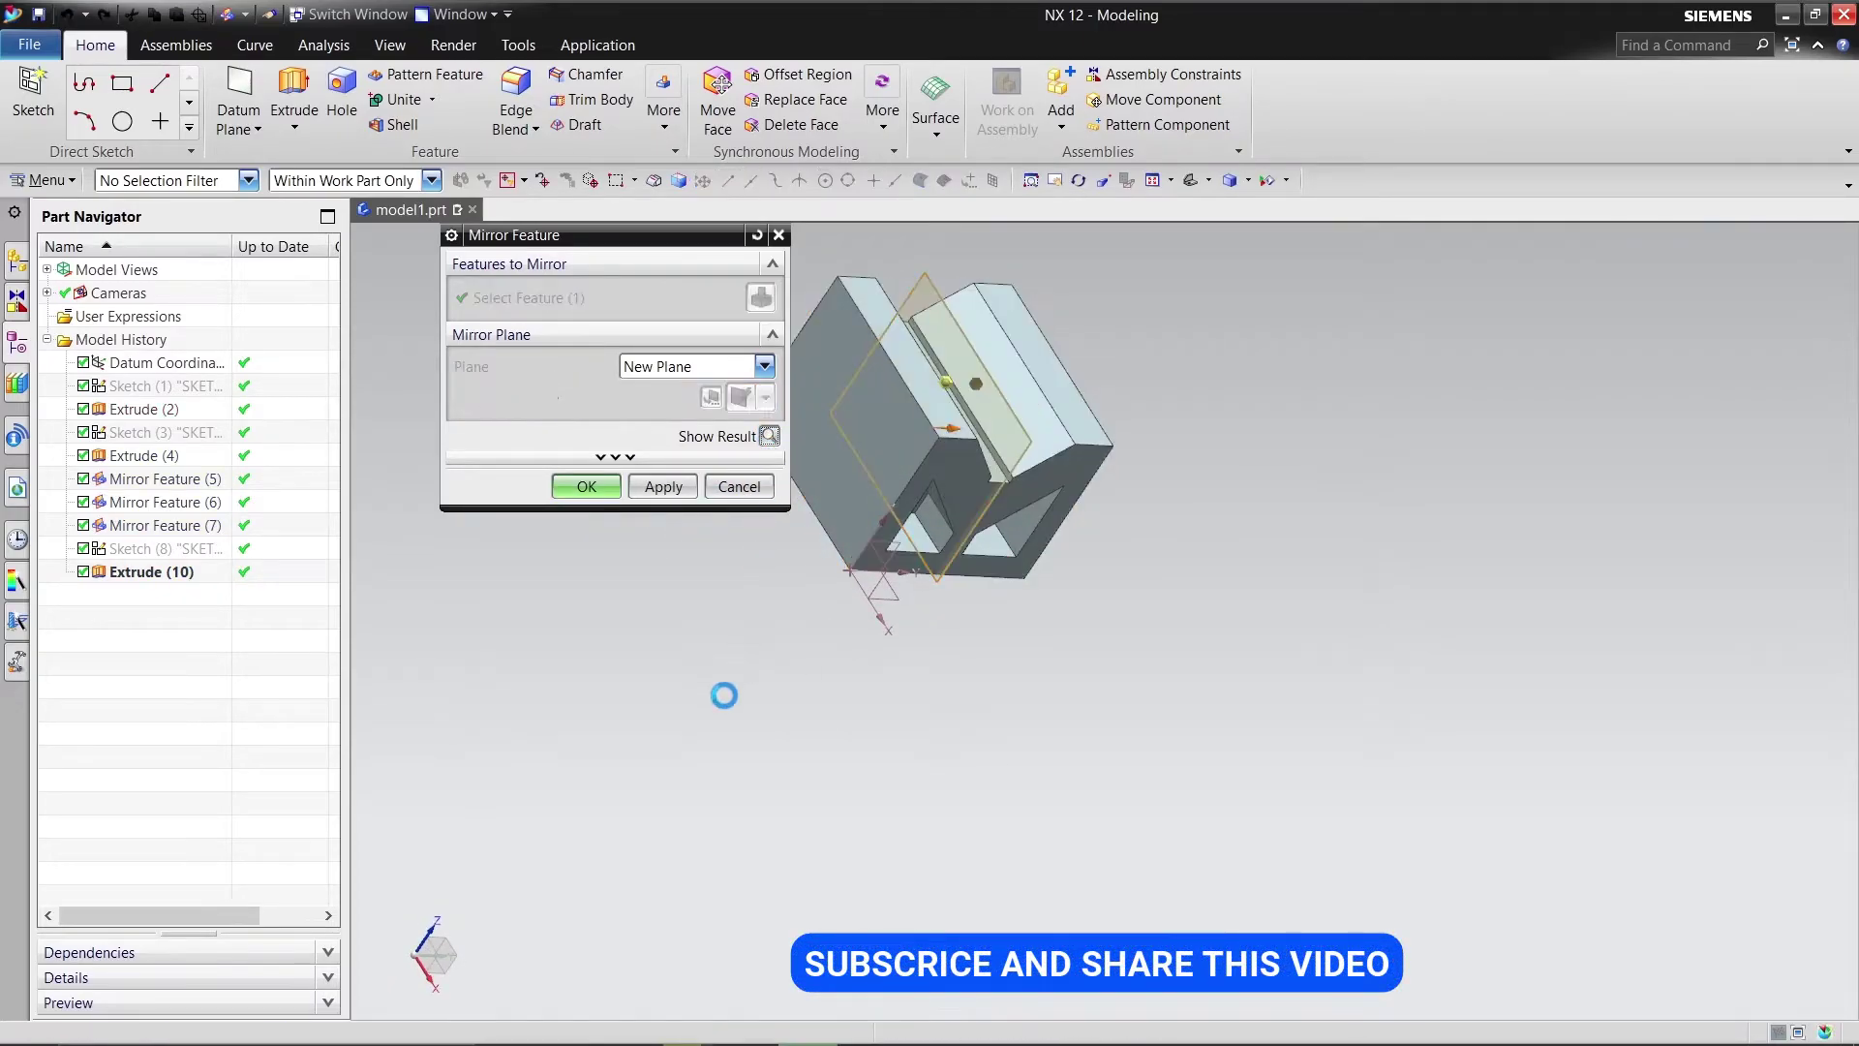
middle_drag(685, 676, 554, 548)
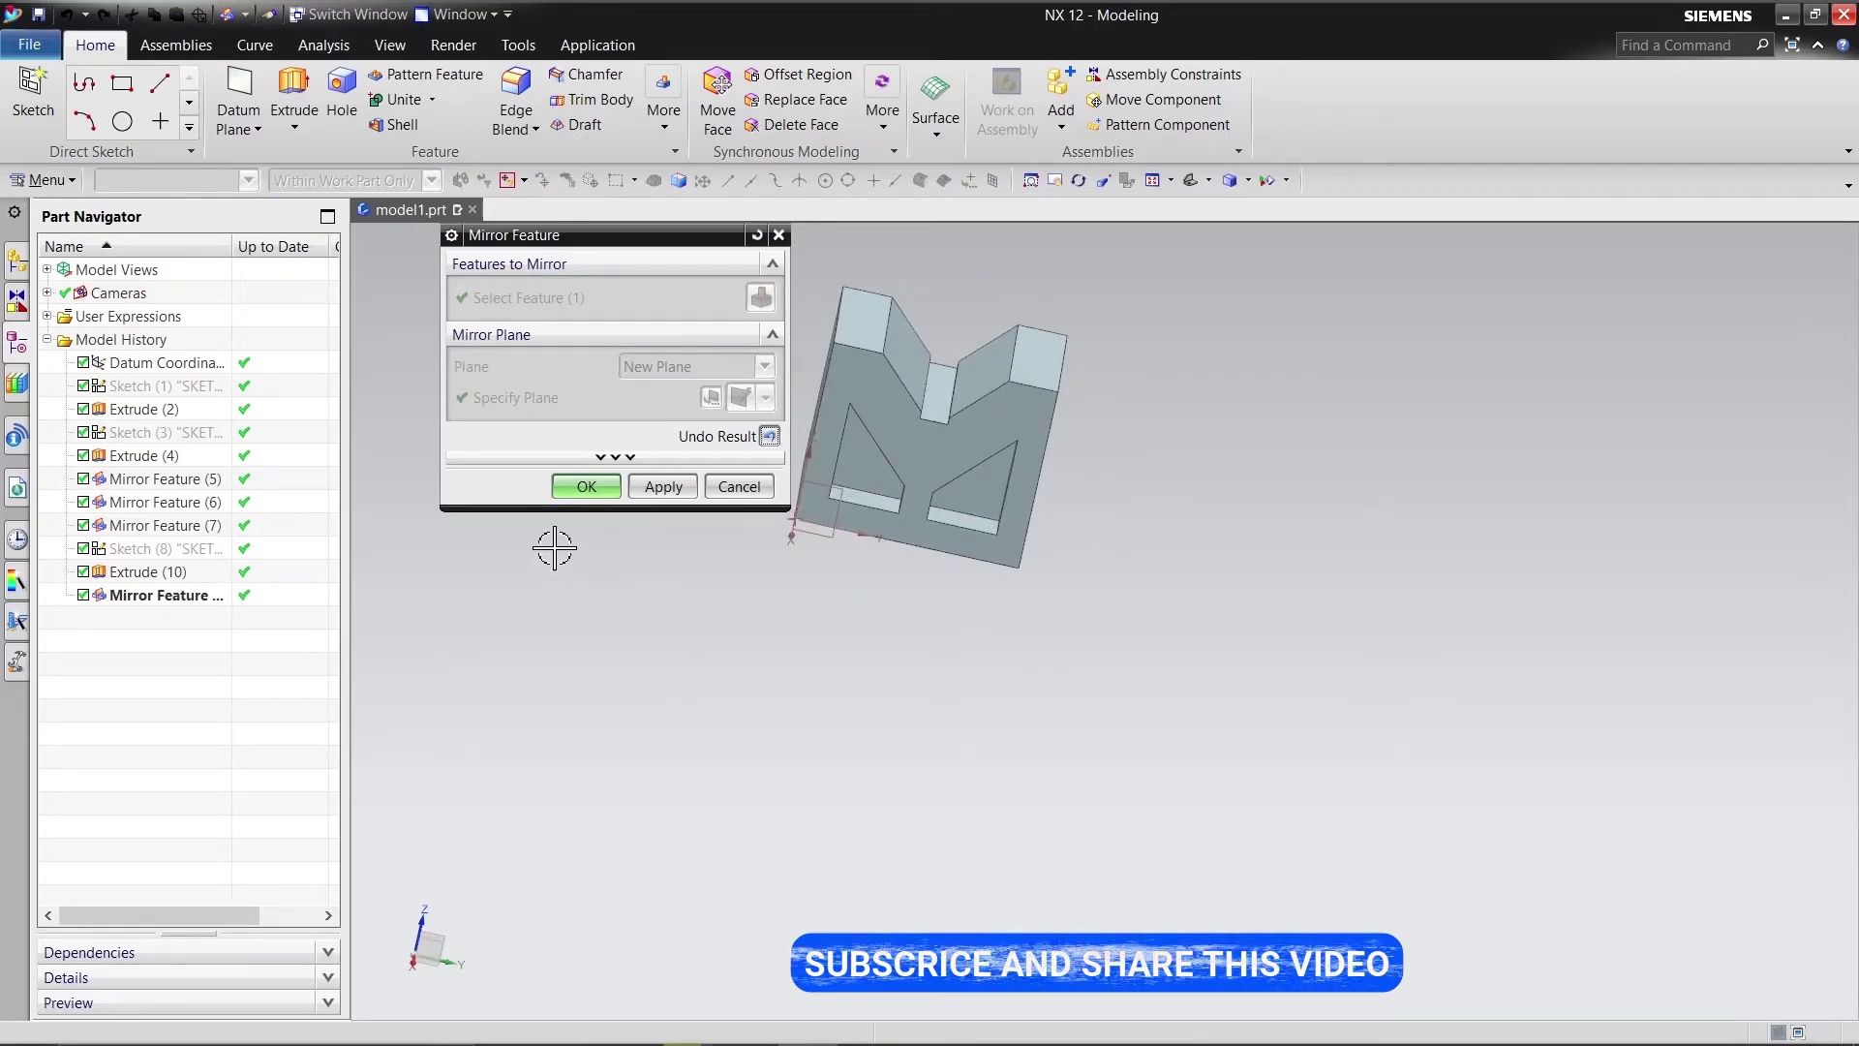
click(601, 487)
middle_drag(685, 668, 750, 672)
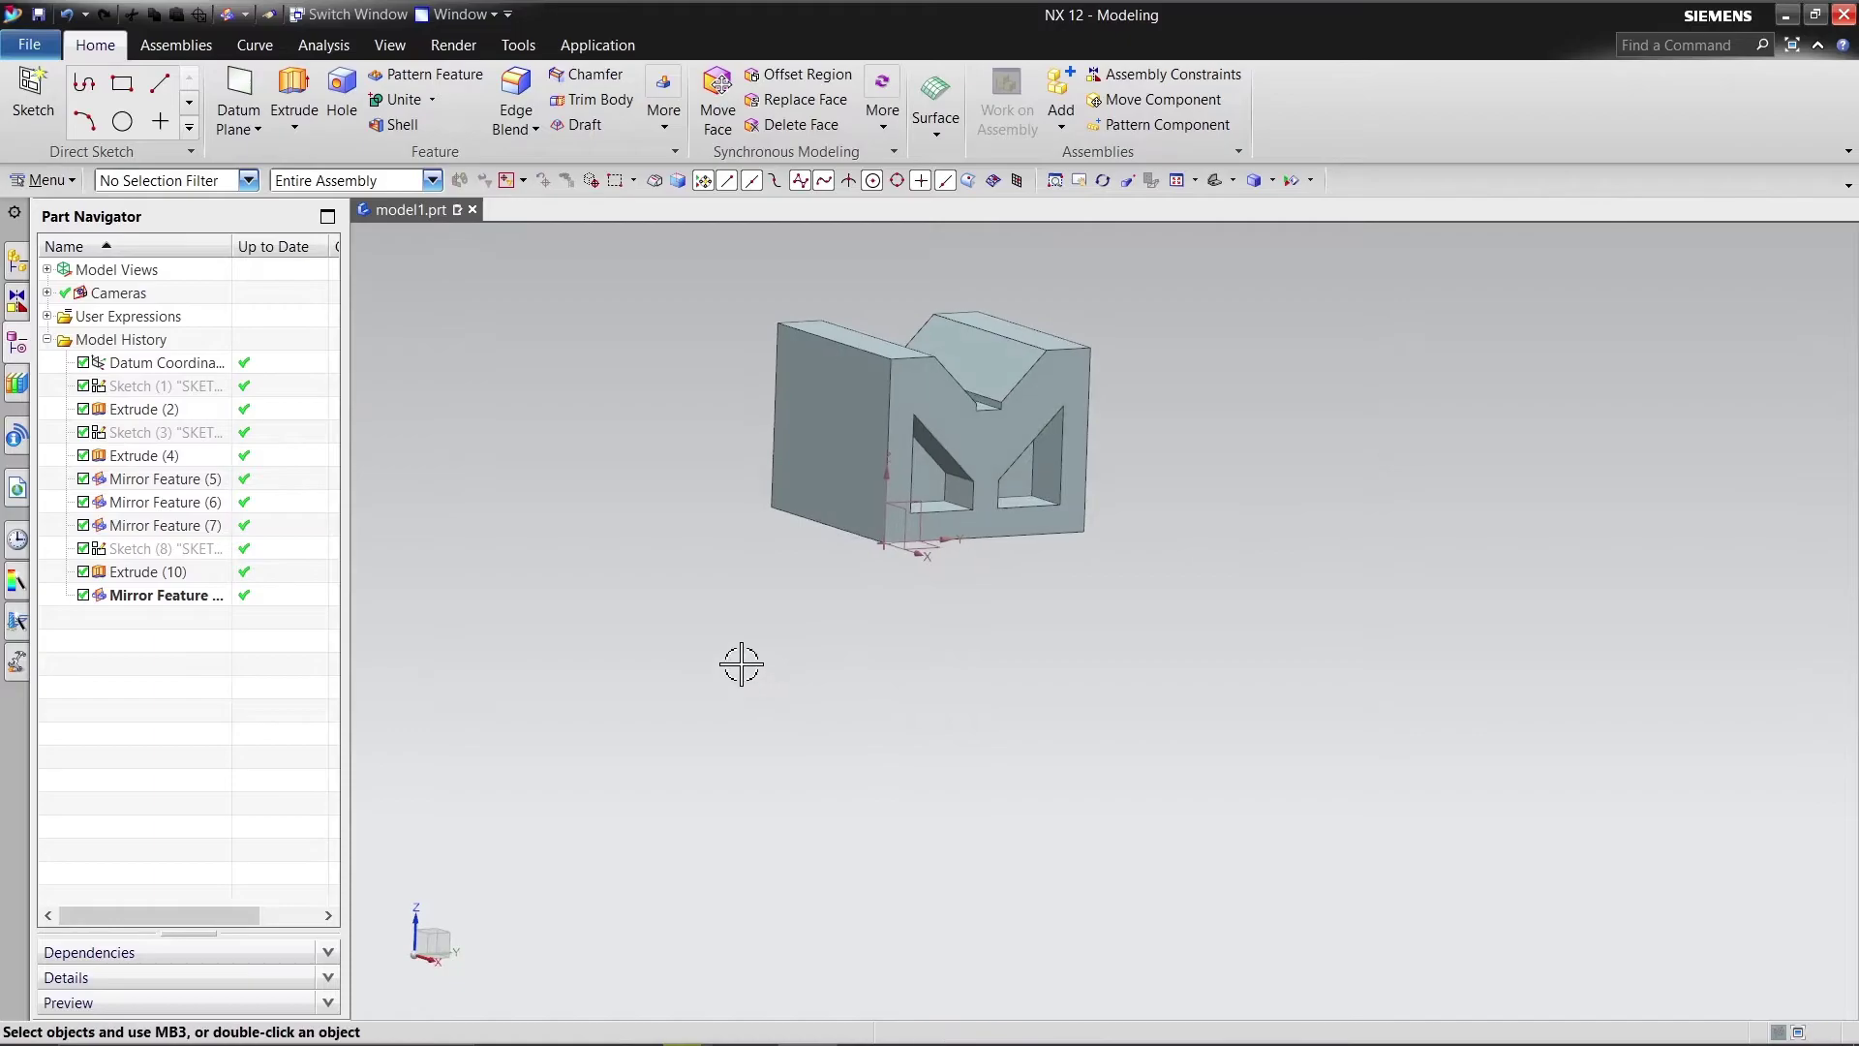
Step: Set up a 6 mm circular Edge Blend on the four corner edges of the front-face pocket farther from the origin
click(536, 129)
click(552, 152)
middle_drag(801, 684, 750, 660)
scroll(852, 351, down, 5)
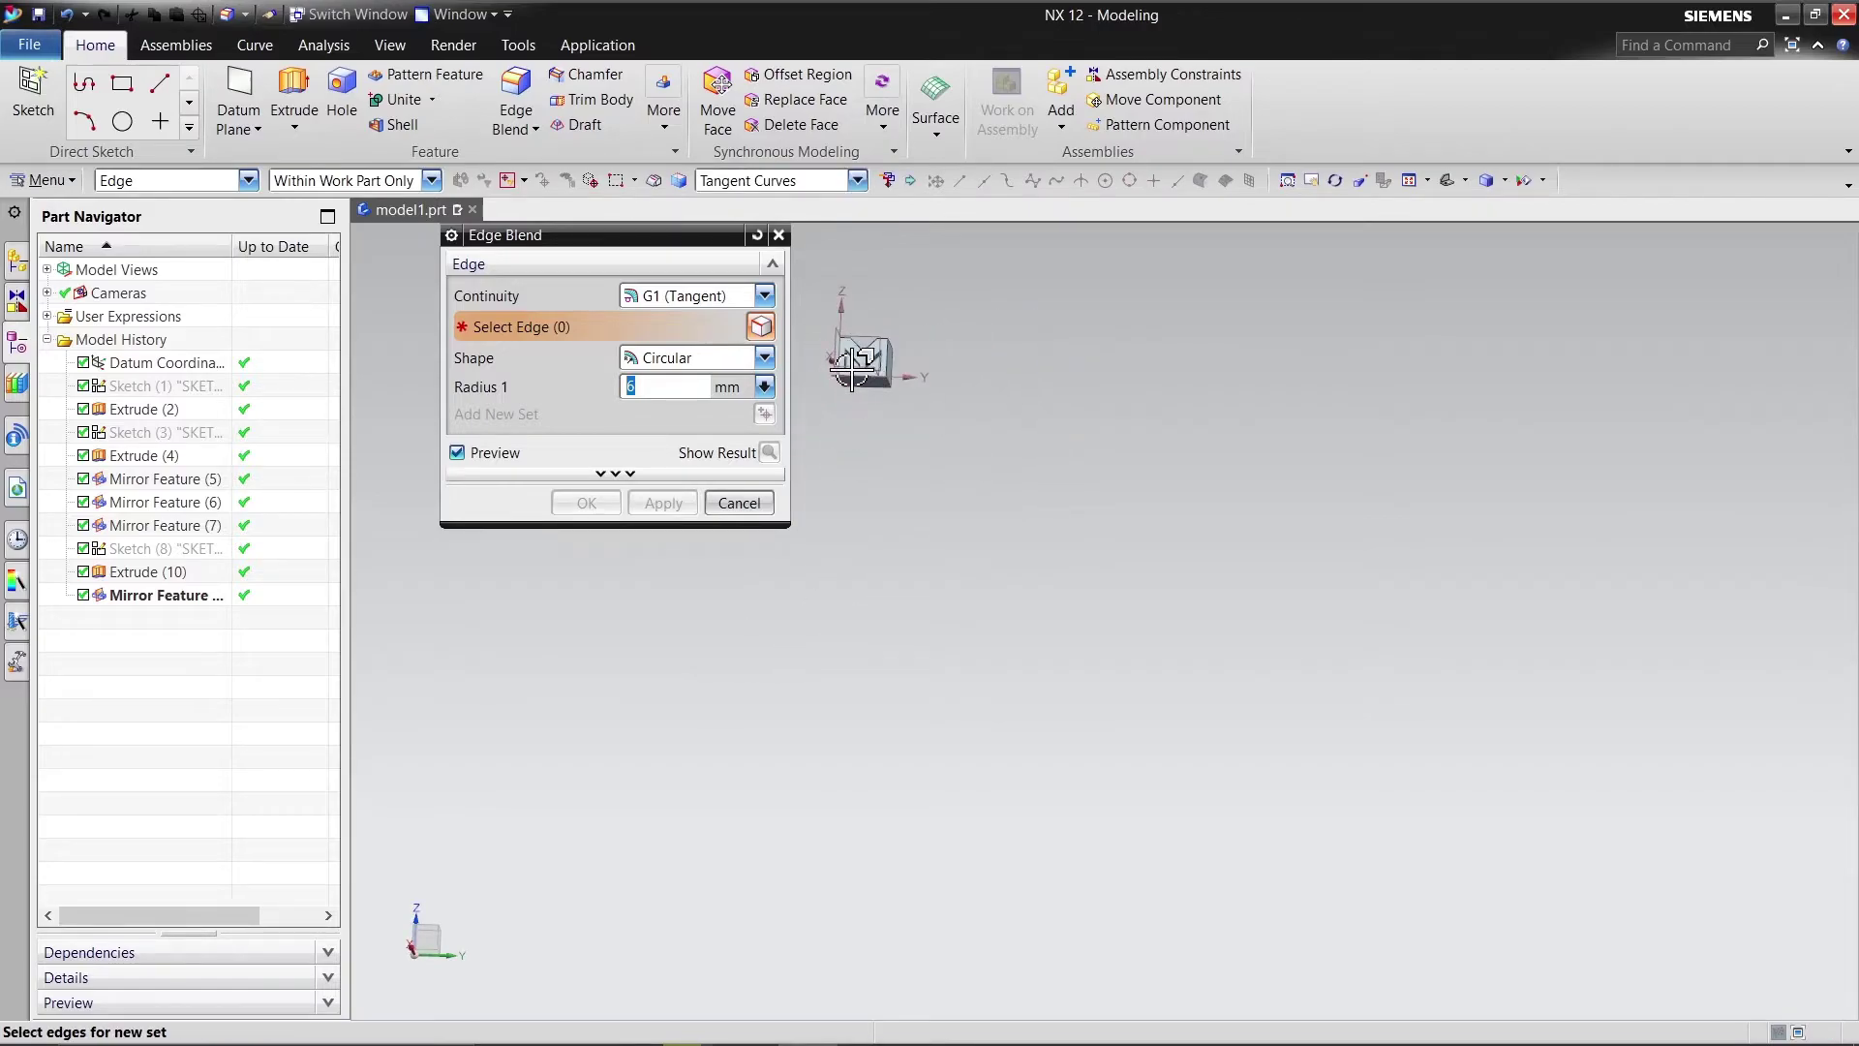
scroll(857, 350, up, 12)
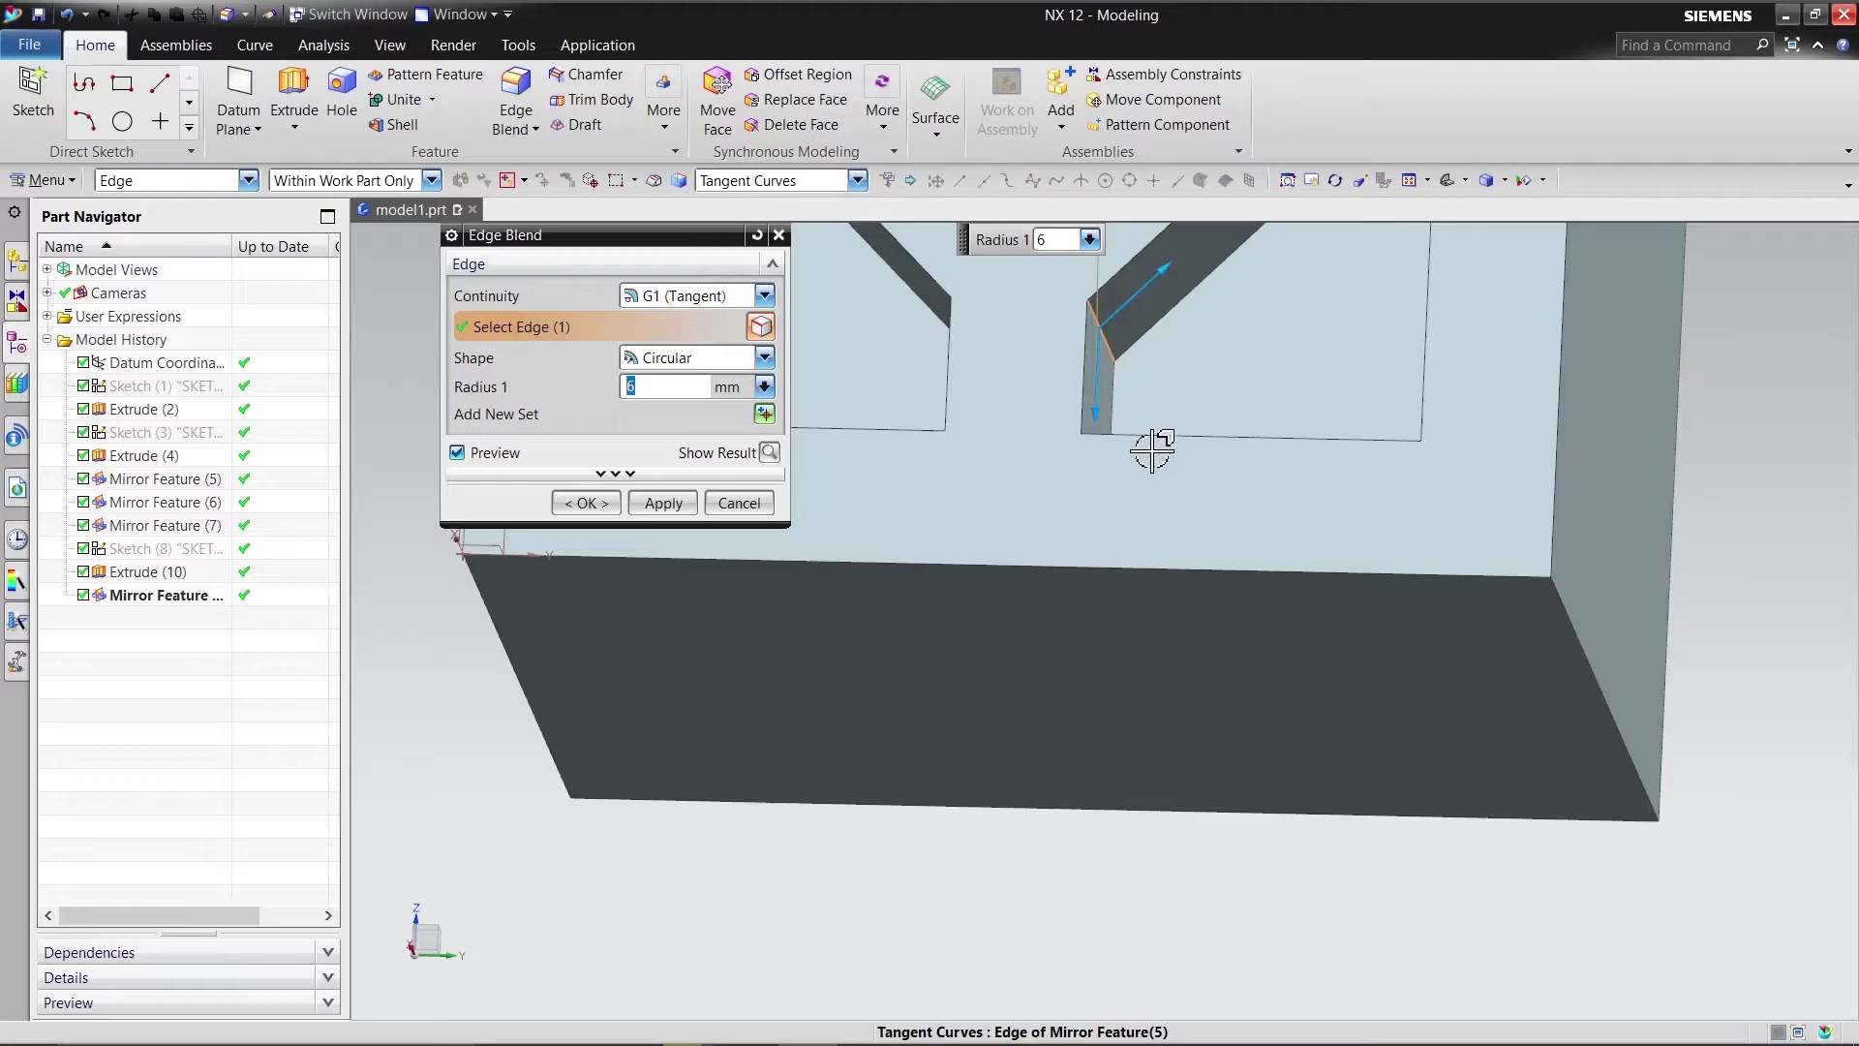
middle_click(1170, 402)
middle_drag(1182, 387, 1161, 455)
click(1086, 668)
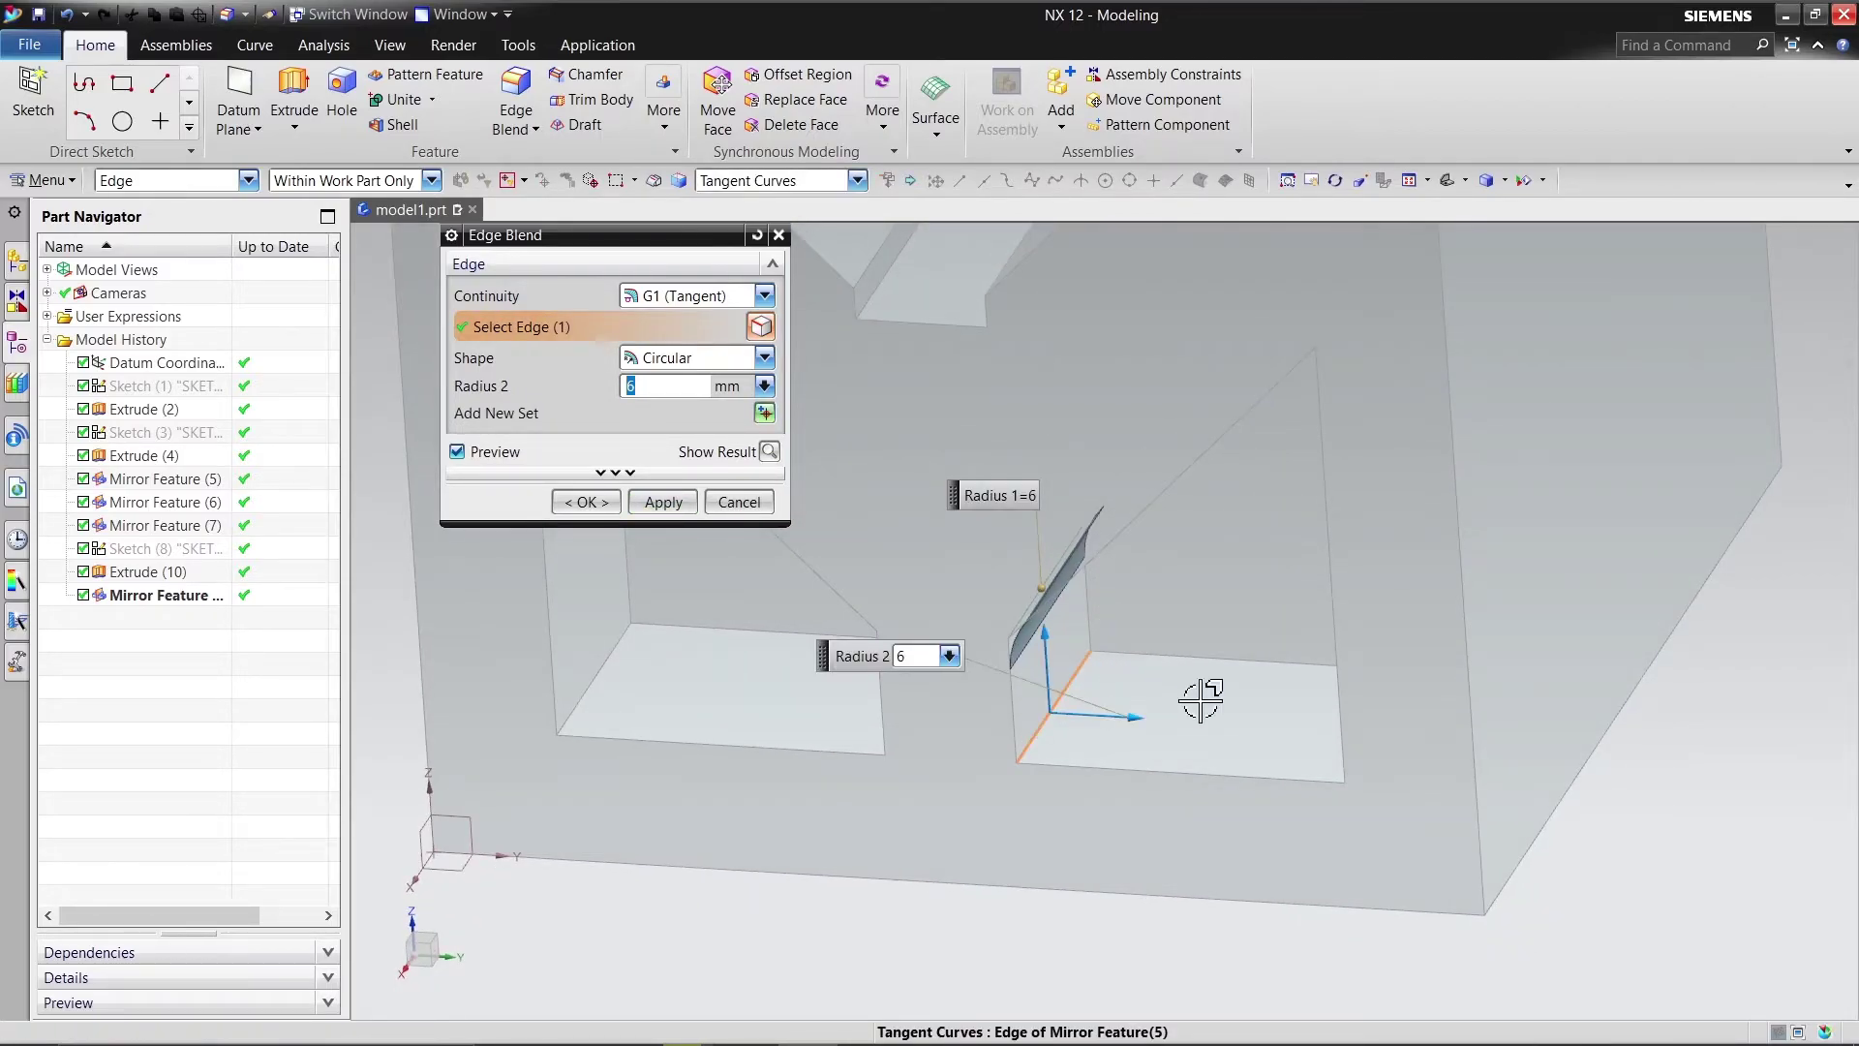
middle_drag(1245, 717, 1525, 695)
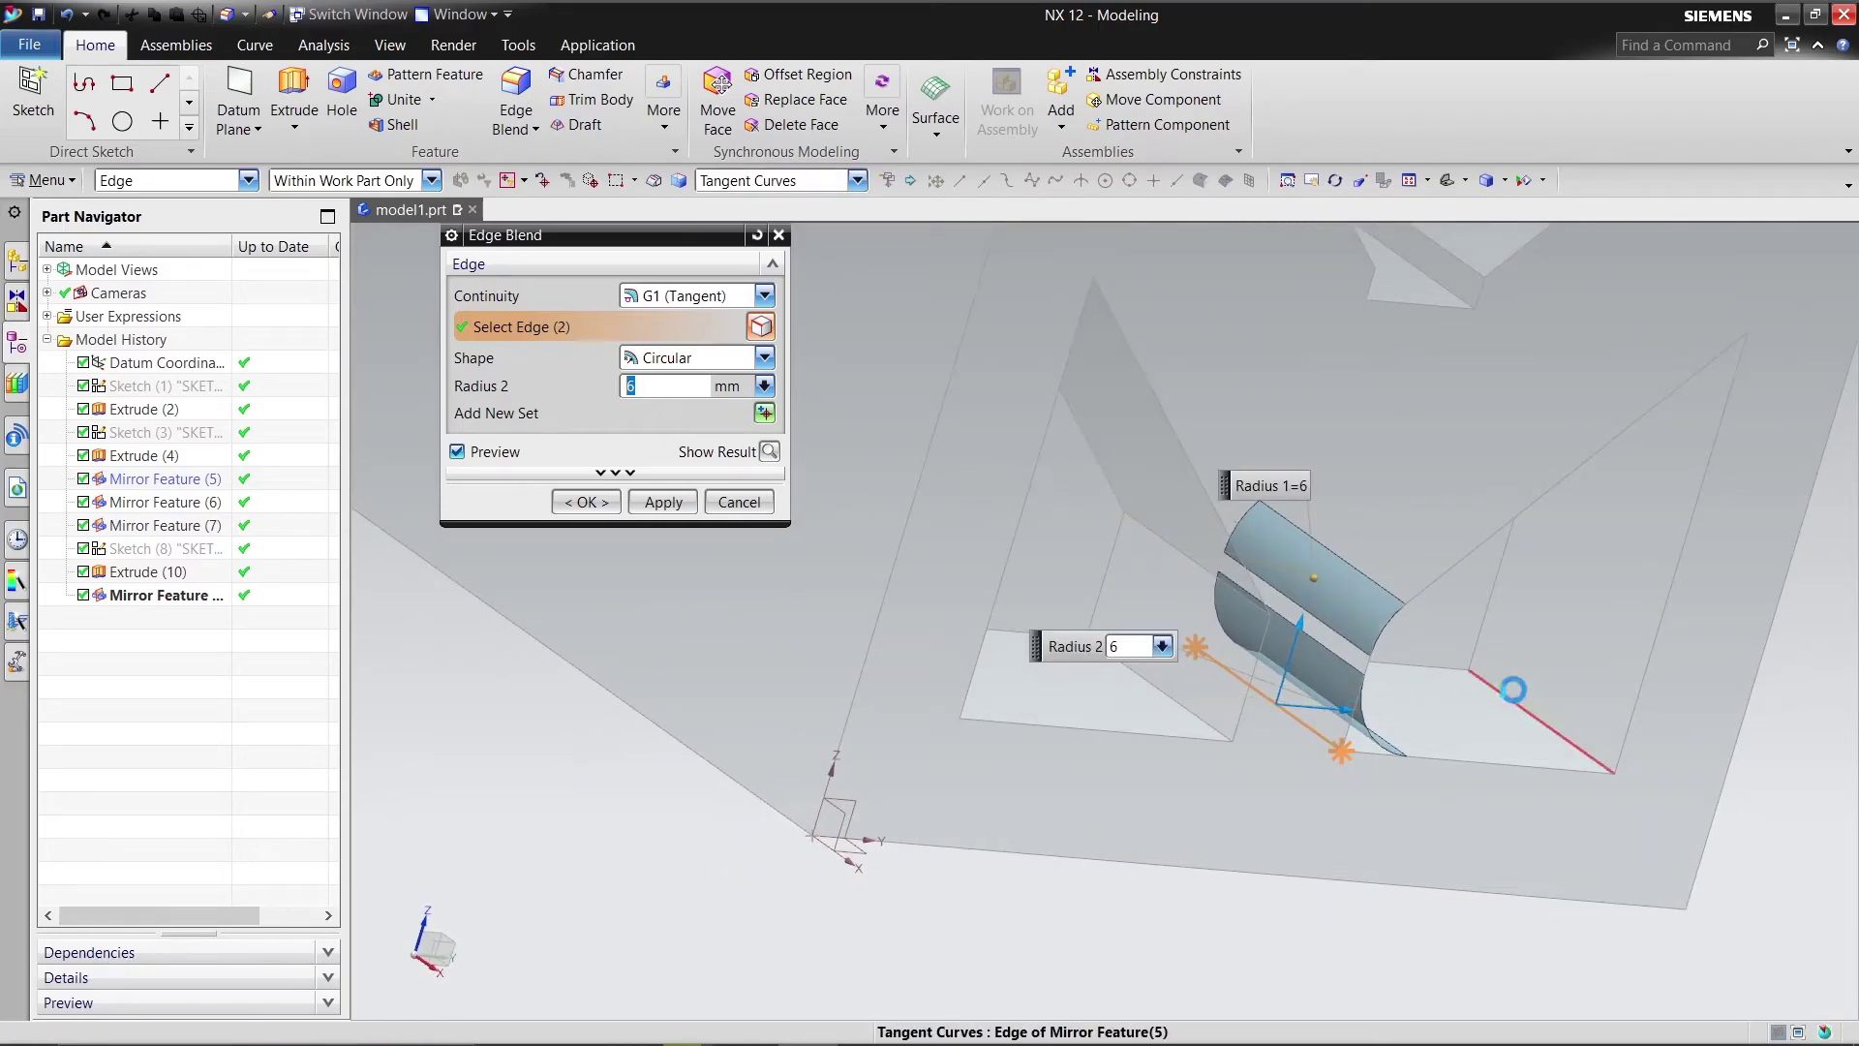
click(1486, 590)
middle_drag(1485, 590, 1307, 586)
click(1365, 520)
Step: Add the four corner edges of the front-face pocket nearer the origin to the 6 mm edge blend
scroll(1307, 588, up, 3)
scroll(830, 831, down, 9)
middle_drag(724, 801, 678, 830)
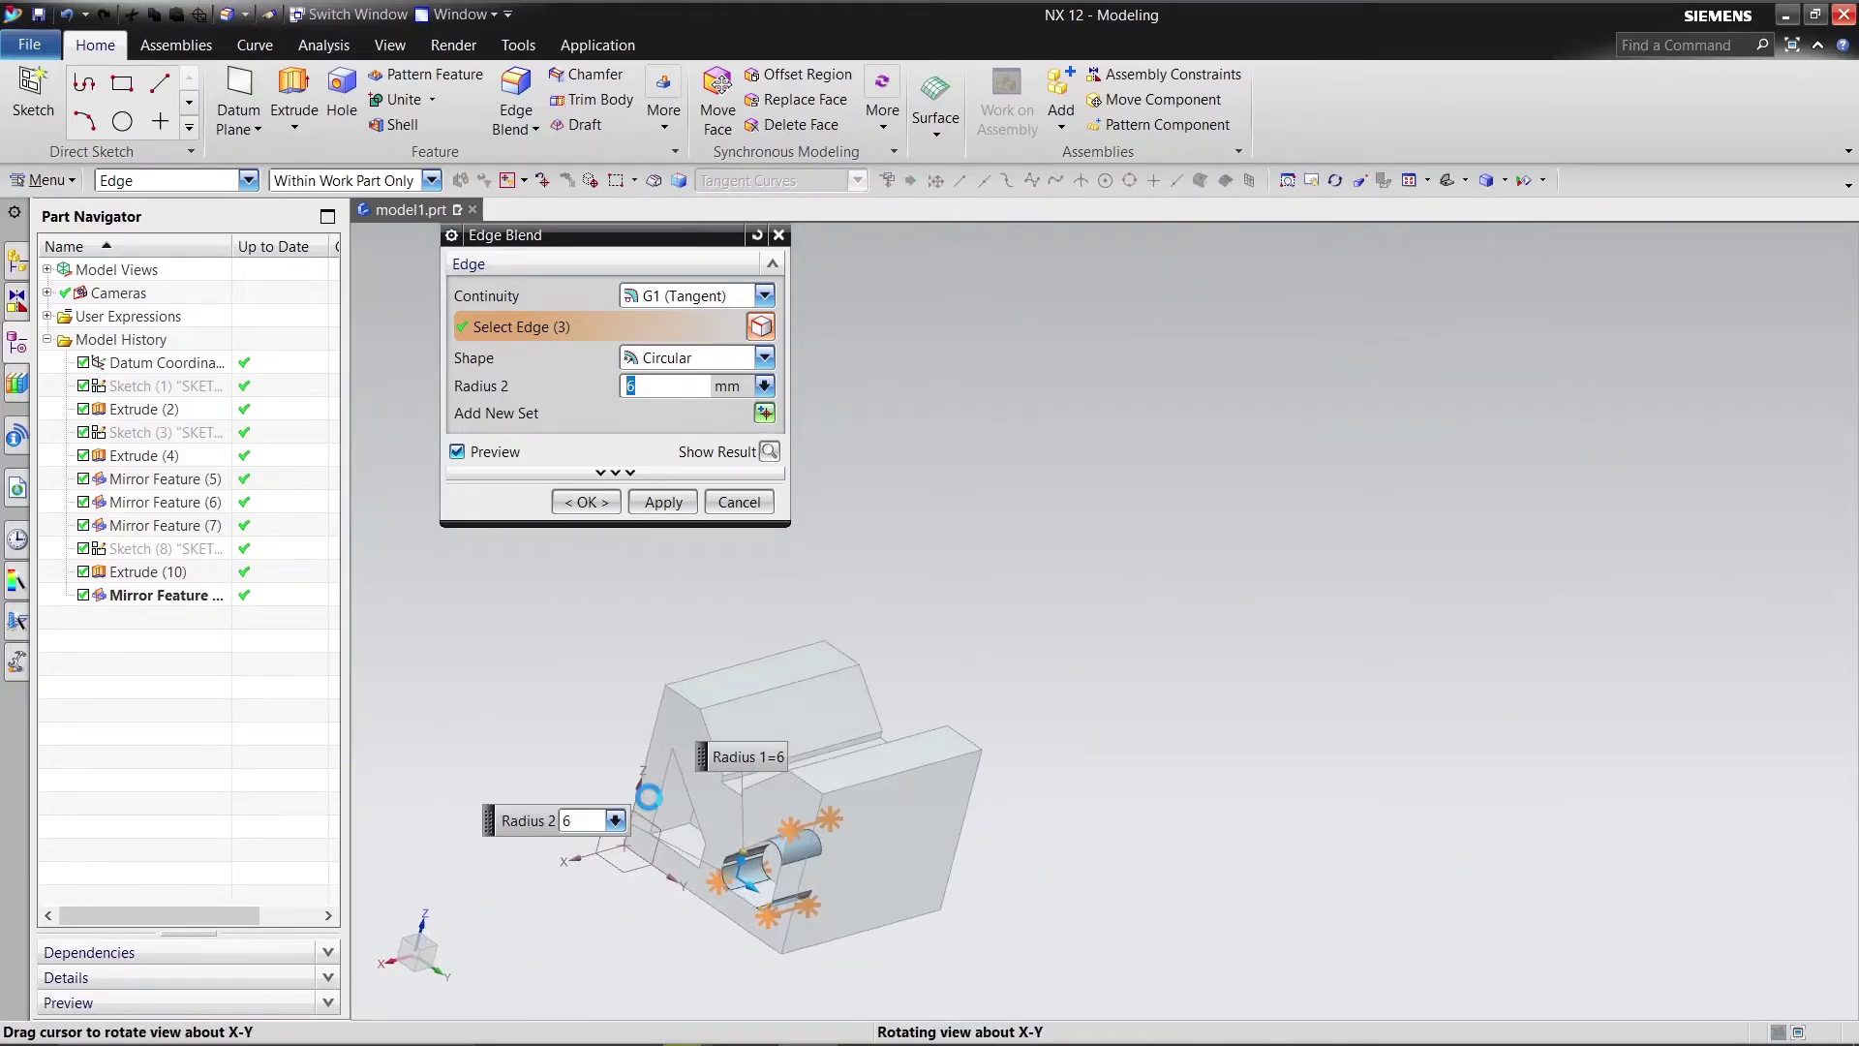
scroll(677, 818, up, 5)
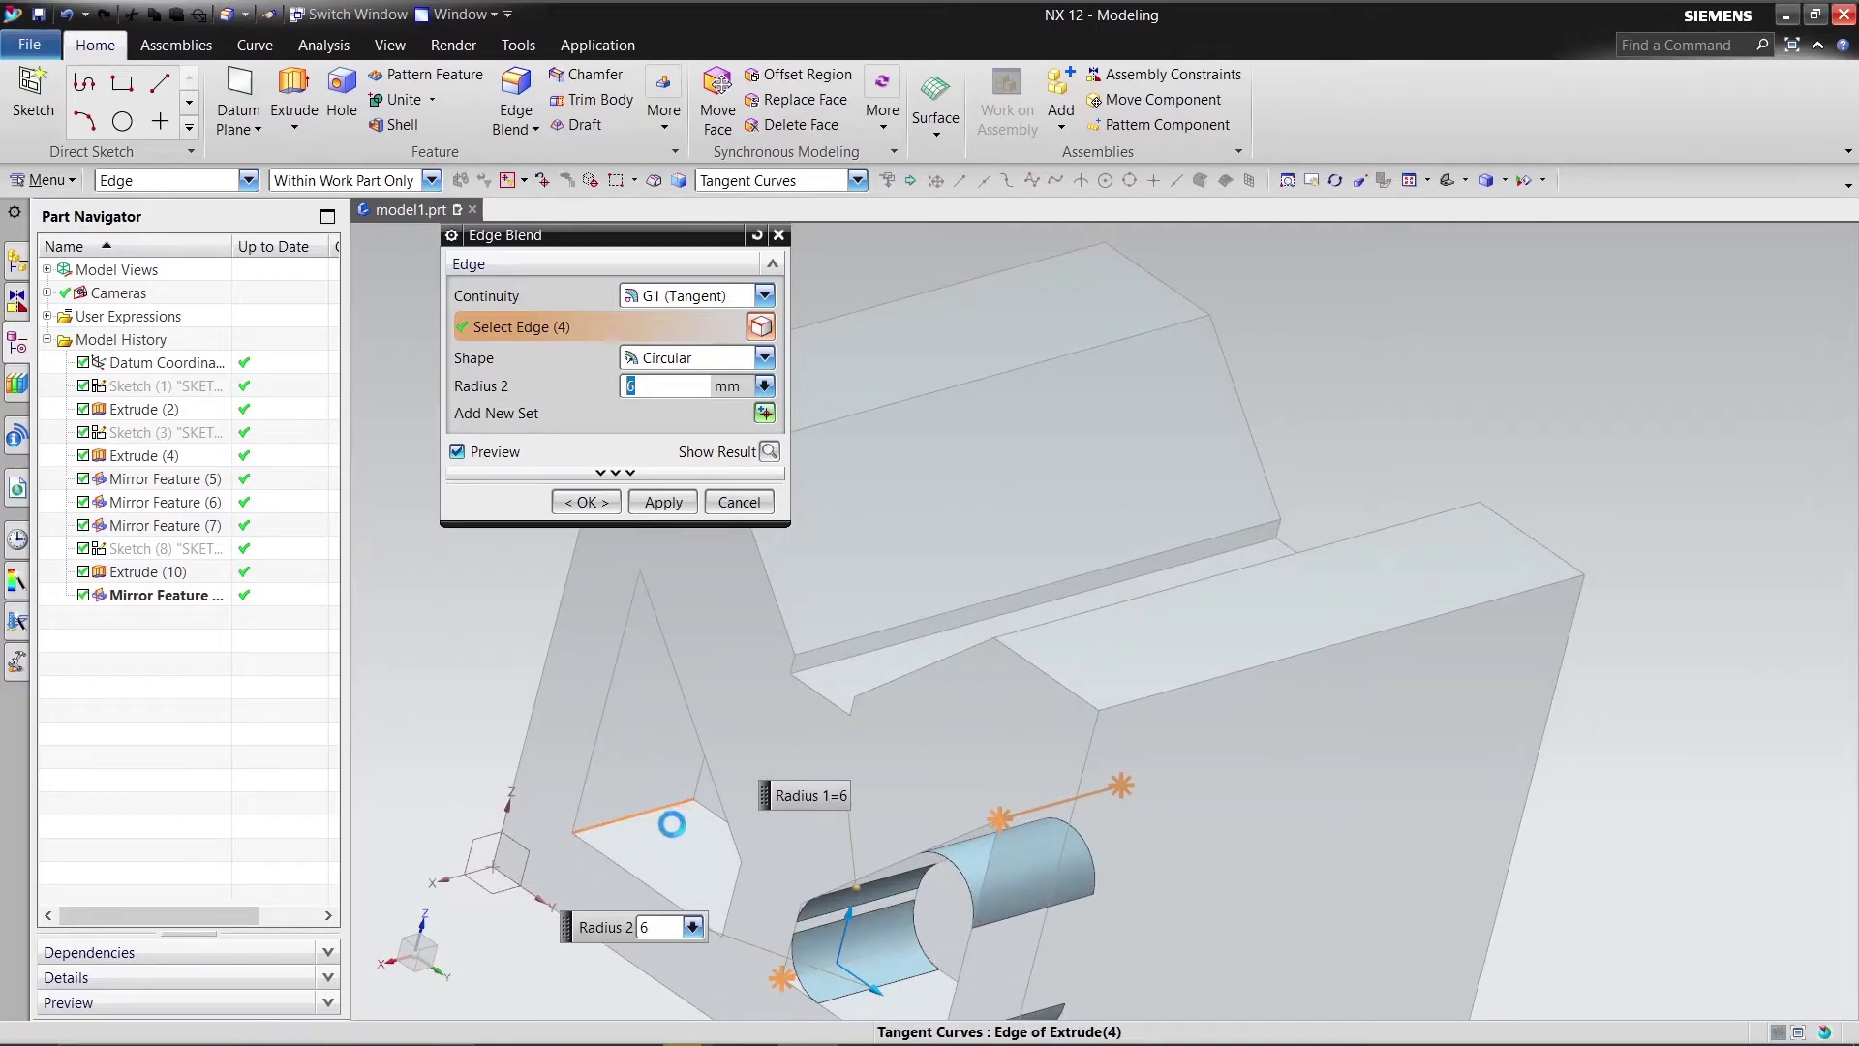
middle_drag(672, 823, 884, 635)
middle_drag(898, 435, 992, 812)
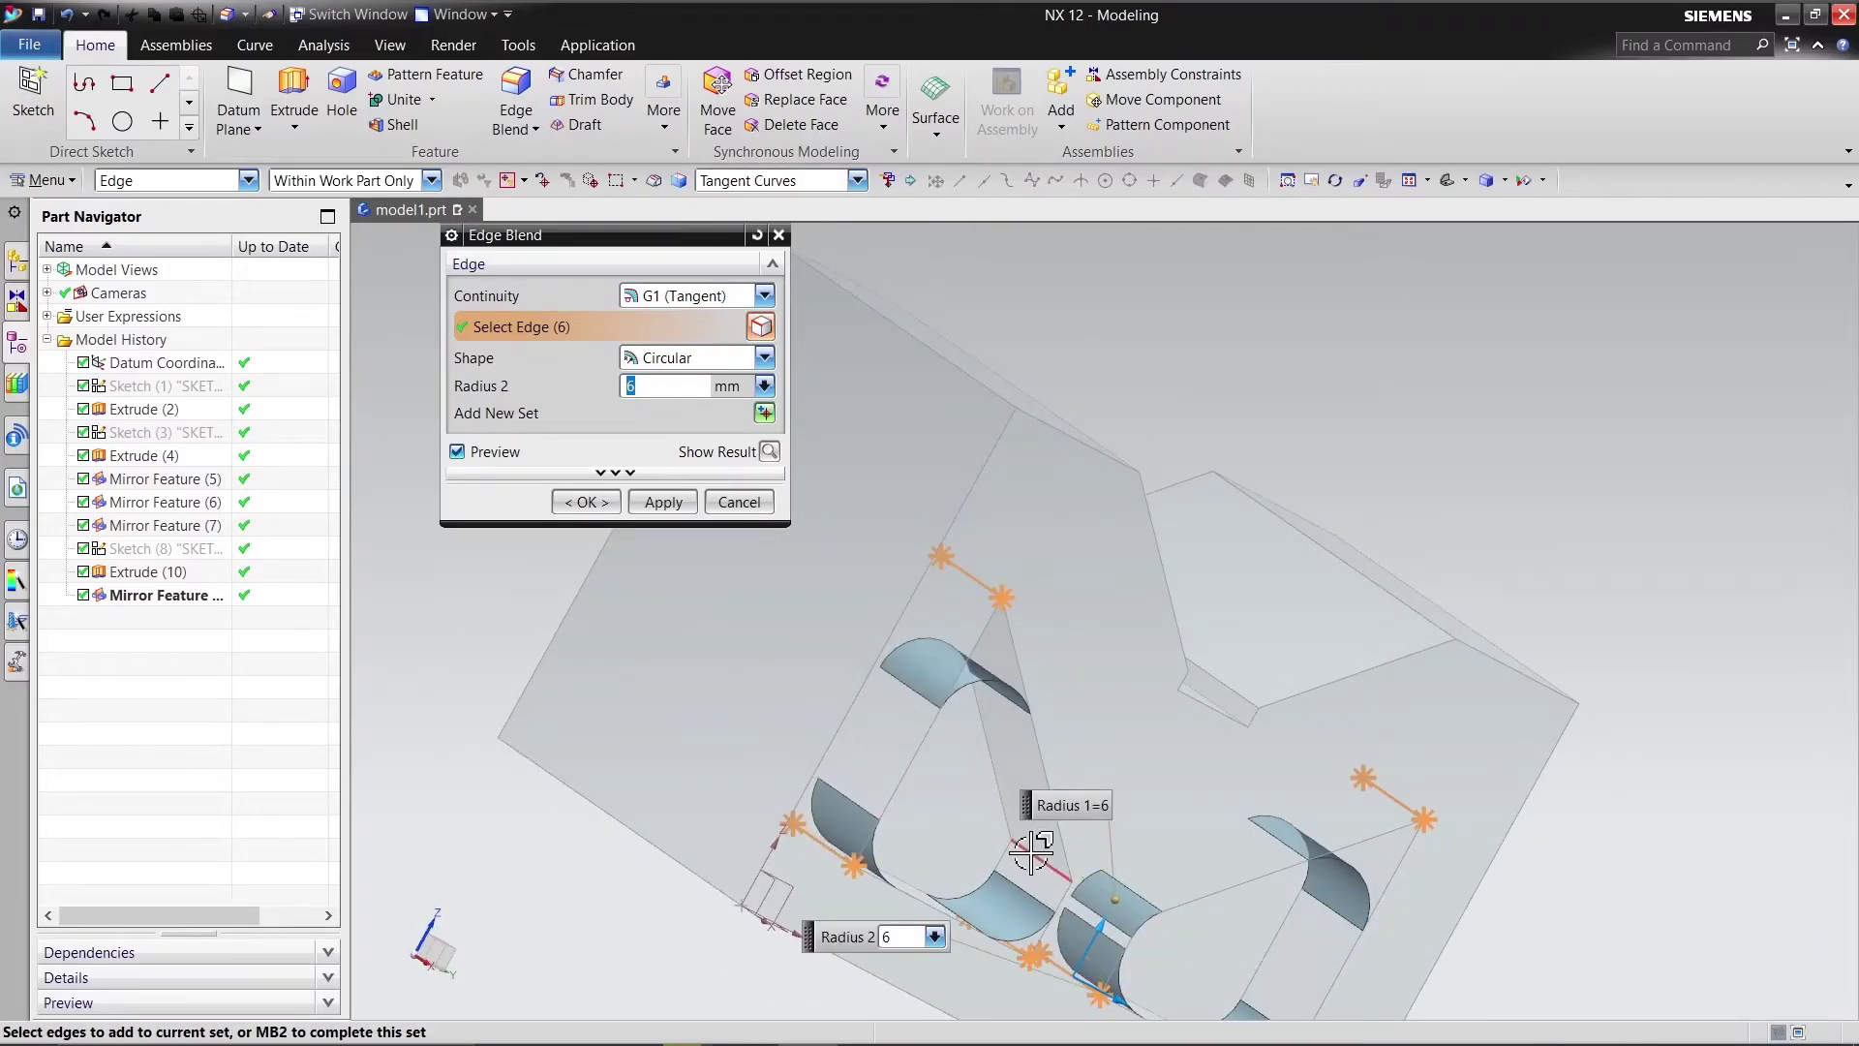
middle_drag(879, 777, 1037, 839)
Step: Add the pointed upper corner edges of both opposite-face pockets and one inner slope edge to the 6 mm edge blend
scroll(1053, 834, up, 4)
scroll(1096, 785, down, 4)
middle_drag(1232, 680, 1319, 568)
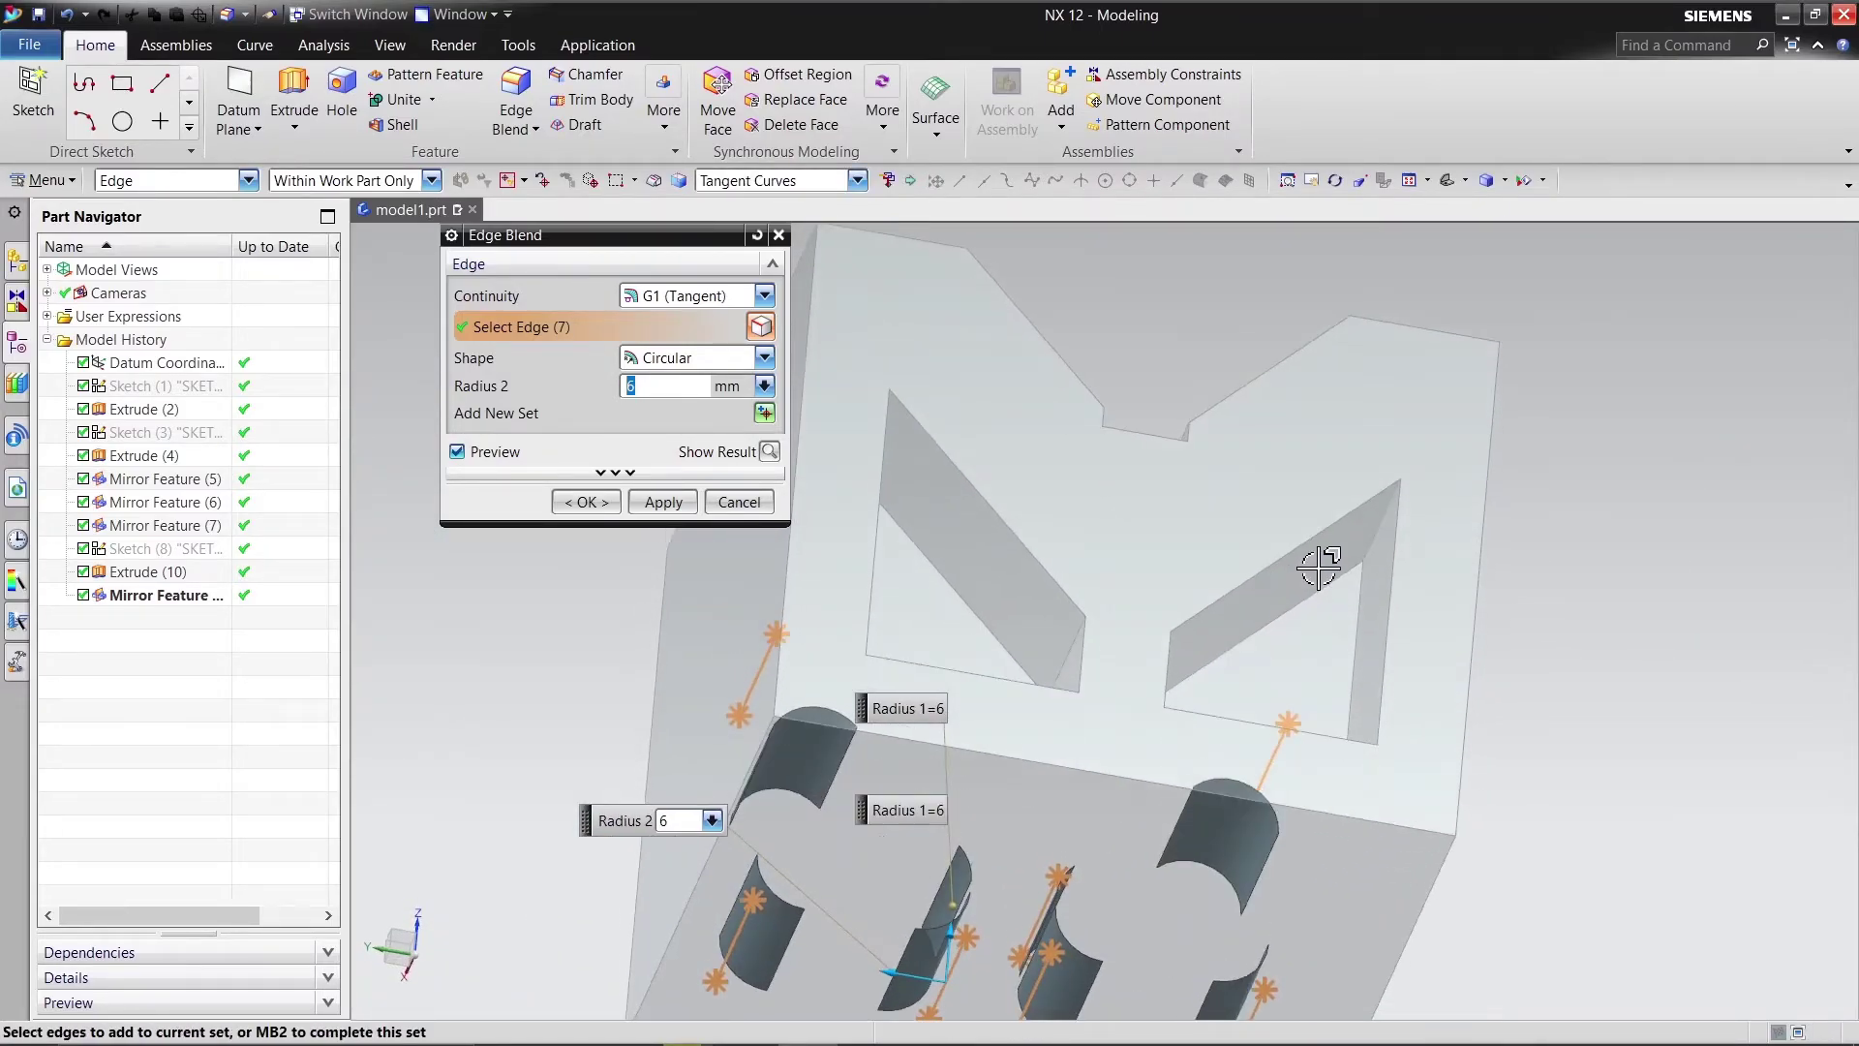
click(1042, 557)
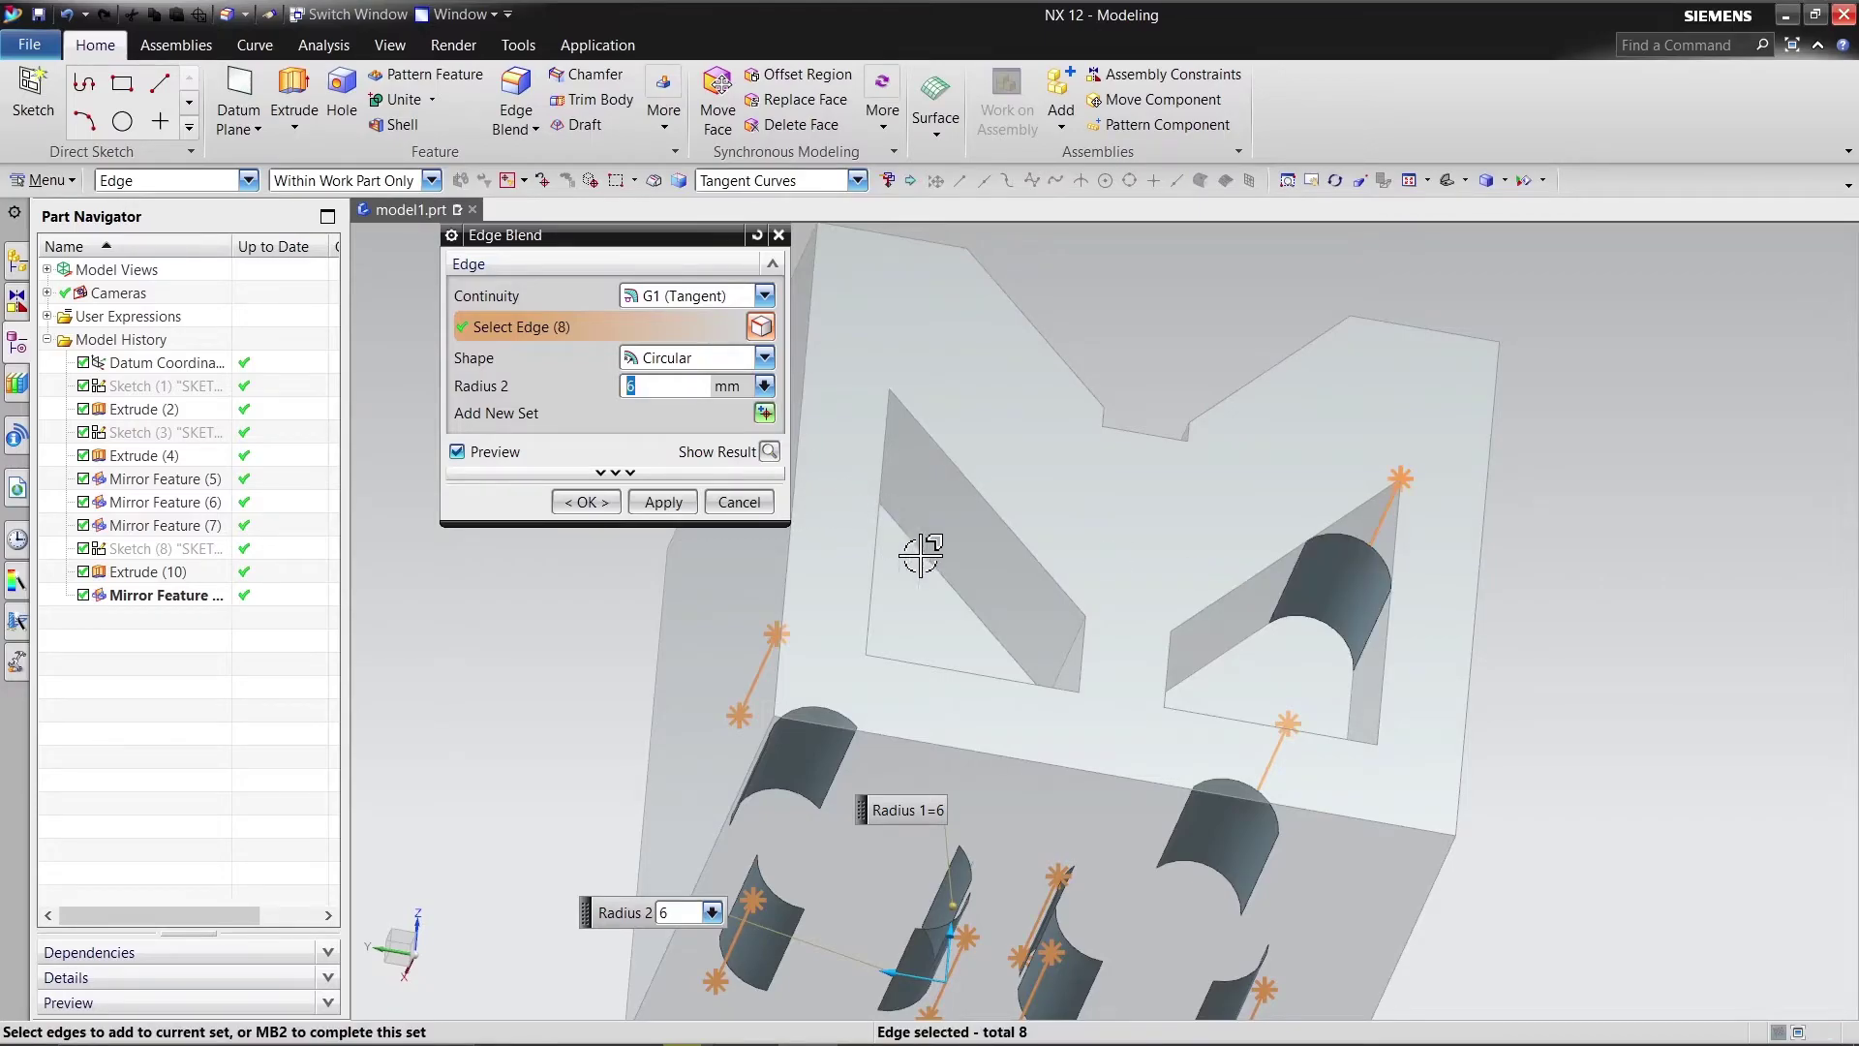
click(1065, 656)
middle_drag(988, 623, 832, 472)
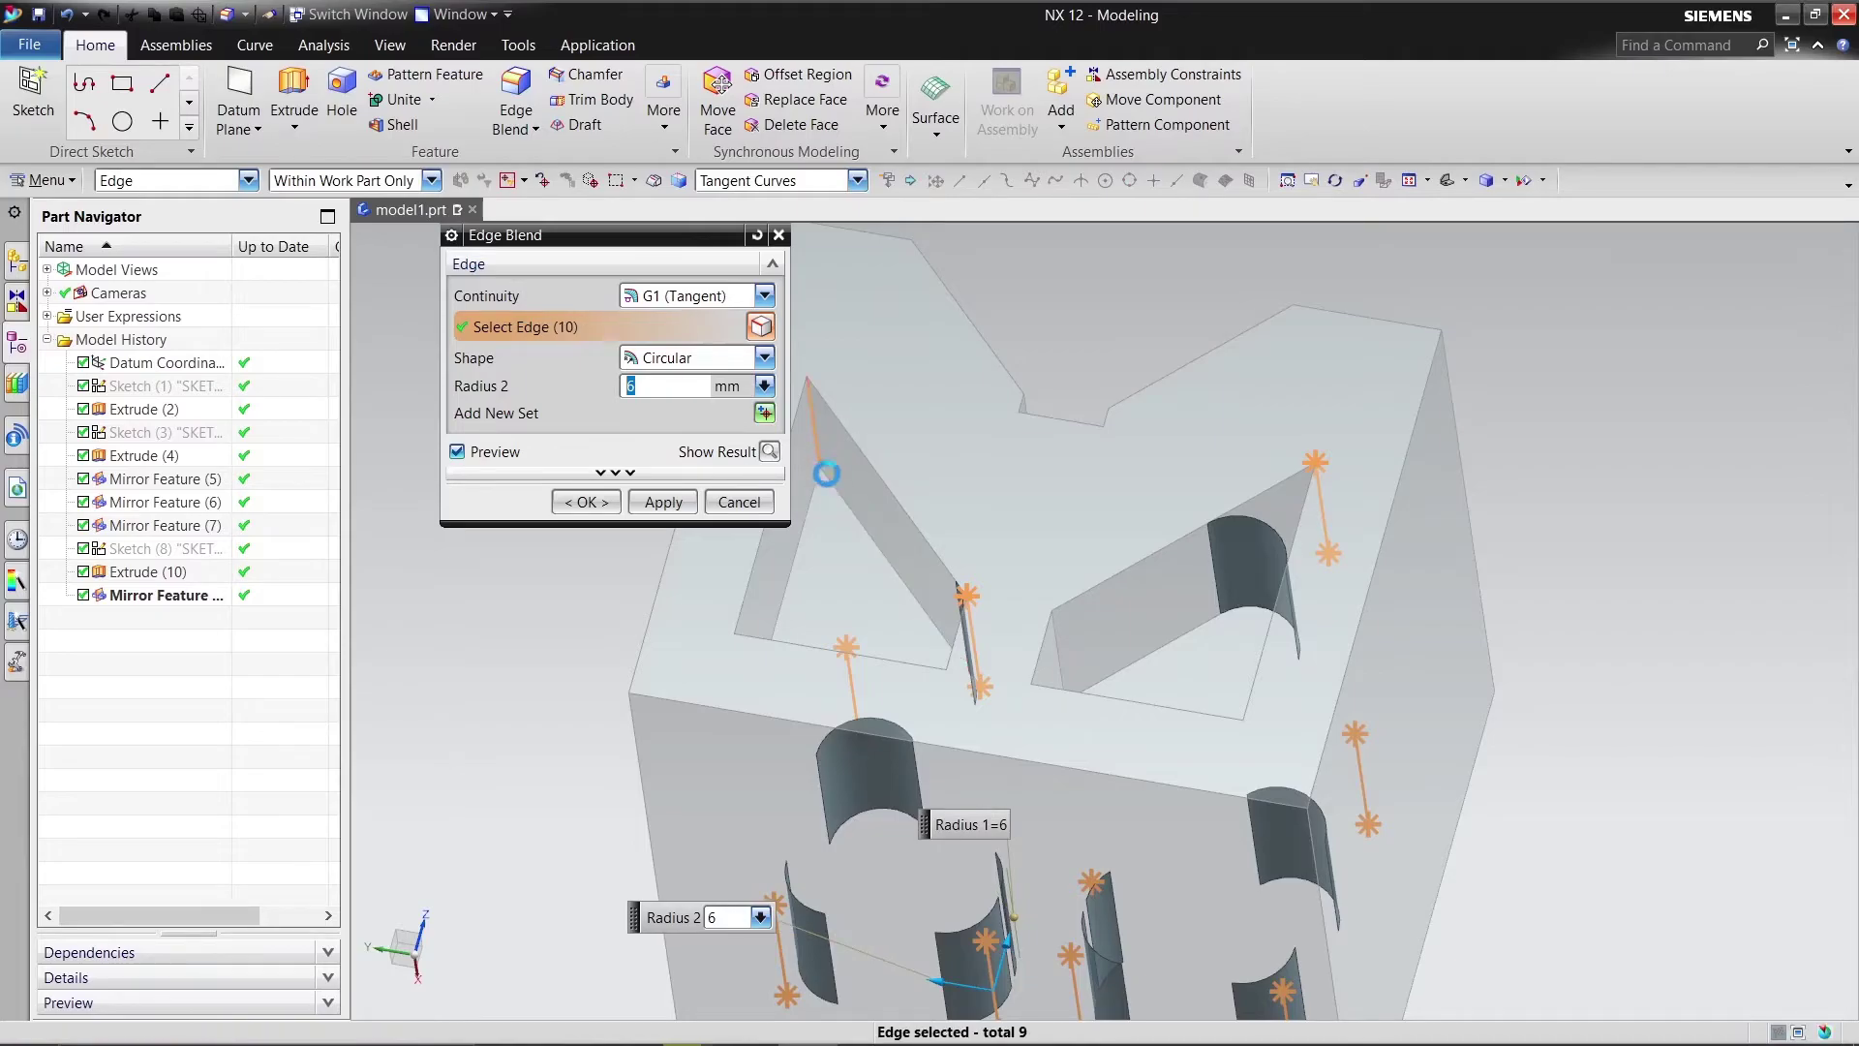
Step: Add four more inner corner edges of the opposite-face pockets to the 6 mm edge blend
middle_drag(832, 542, 624, 668)
click(669, 818)
middle_drag(677, 823, 989, 939)
scroll(973, 894, down, 3)
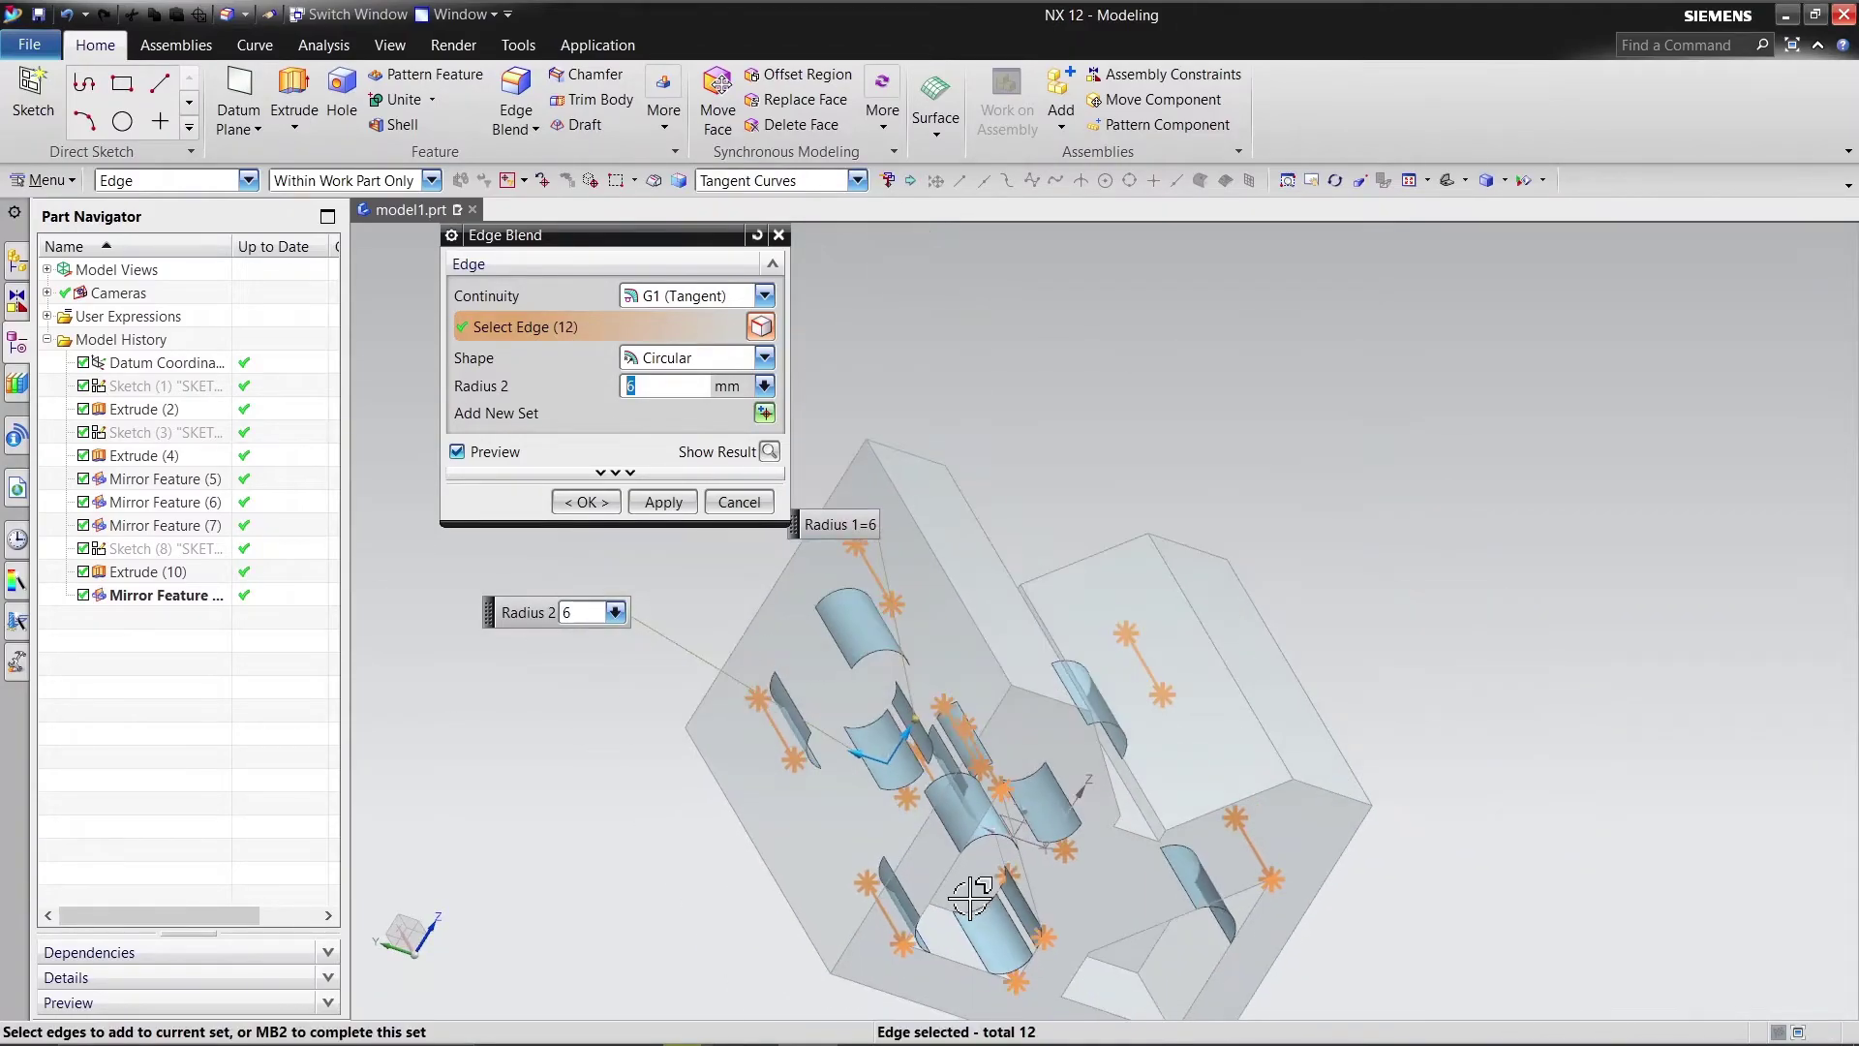
scroll(1114, 938, up, 4)
middle_drag(1111, 938, 630, 838)
click(736, 682)
click(454, 746)
Step: Add the last unblended corner edge of the opposite-face pockets and apply the 6 mm edge blend
scroll(629, 839, down, 6)
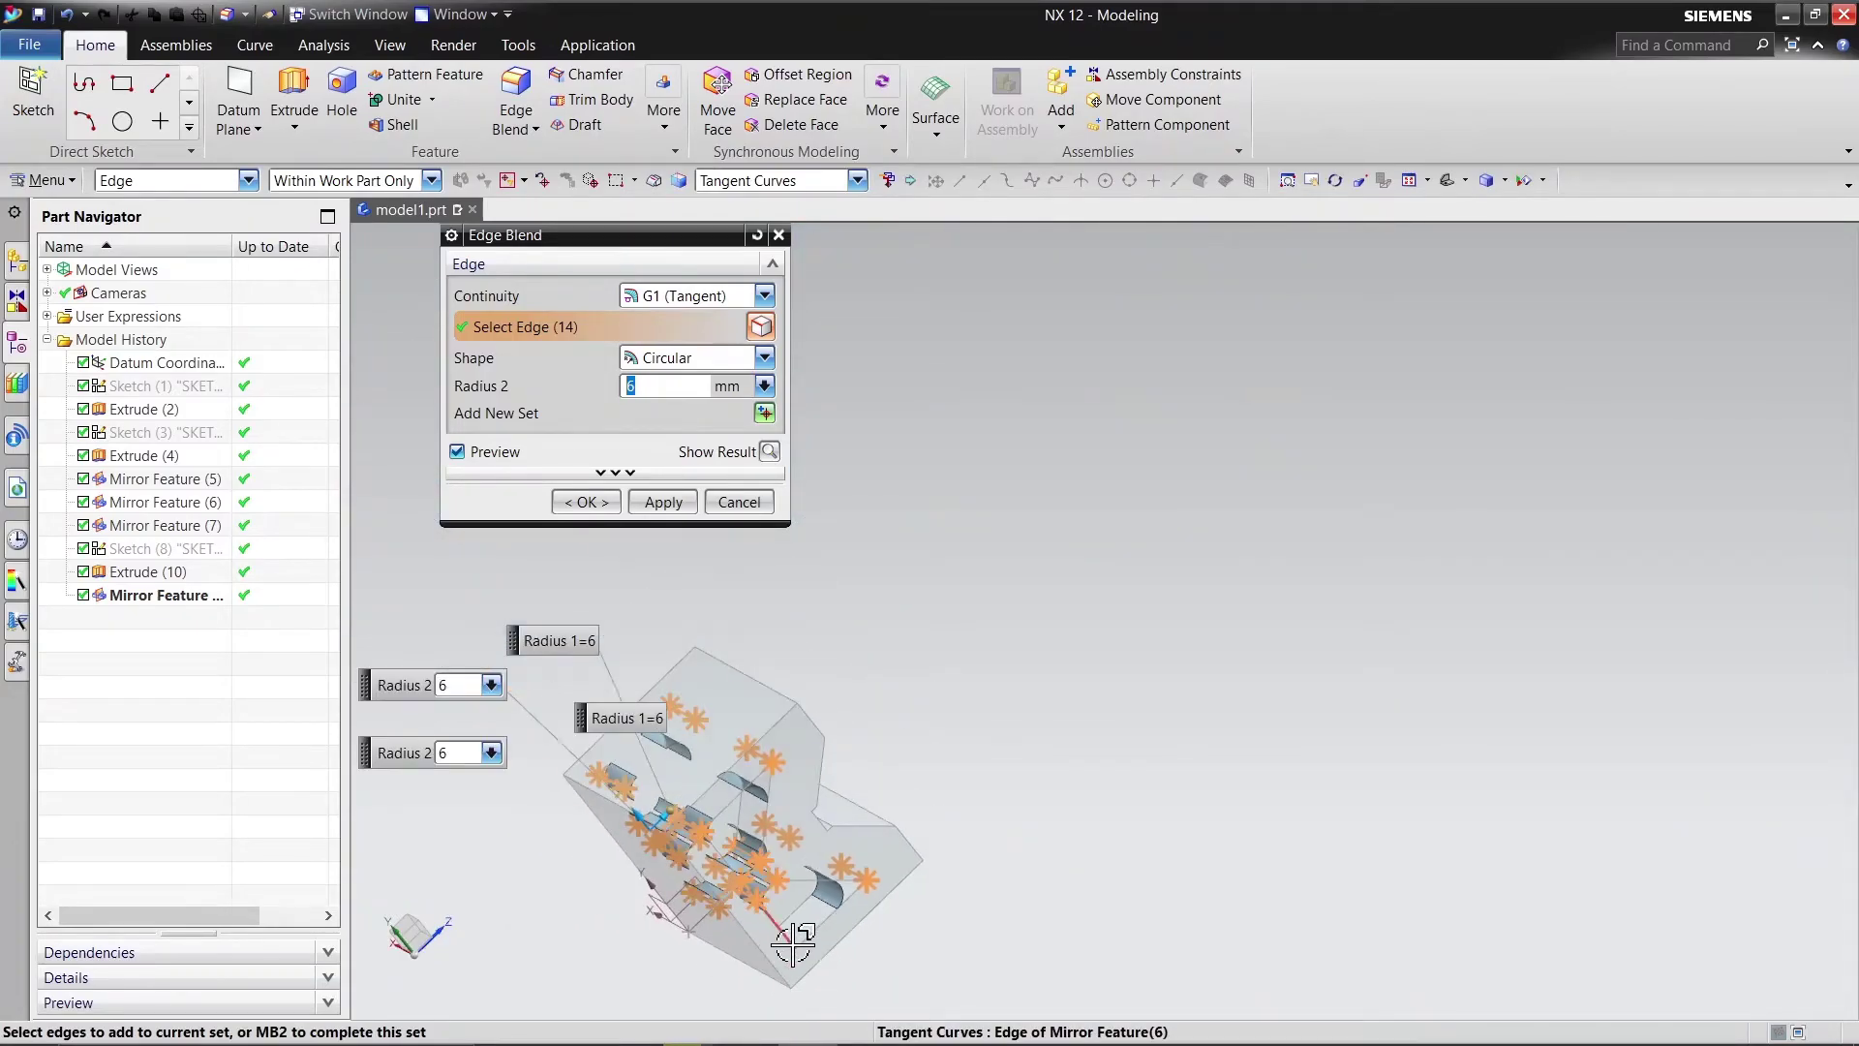
middle_drag(792, 941, 760, 988)
scroll(794, 919, up, 6)
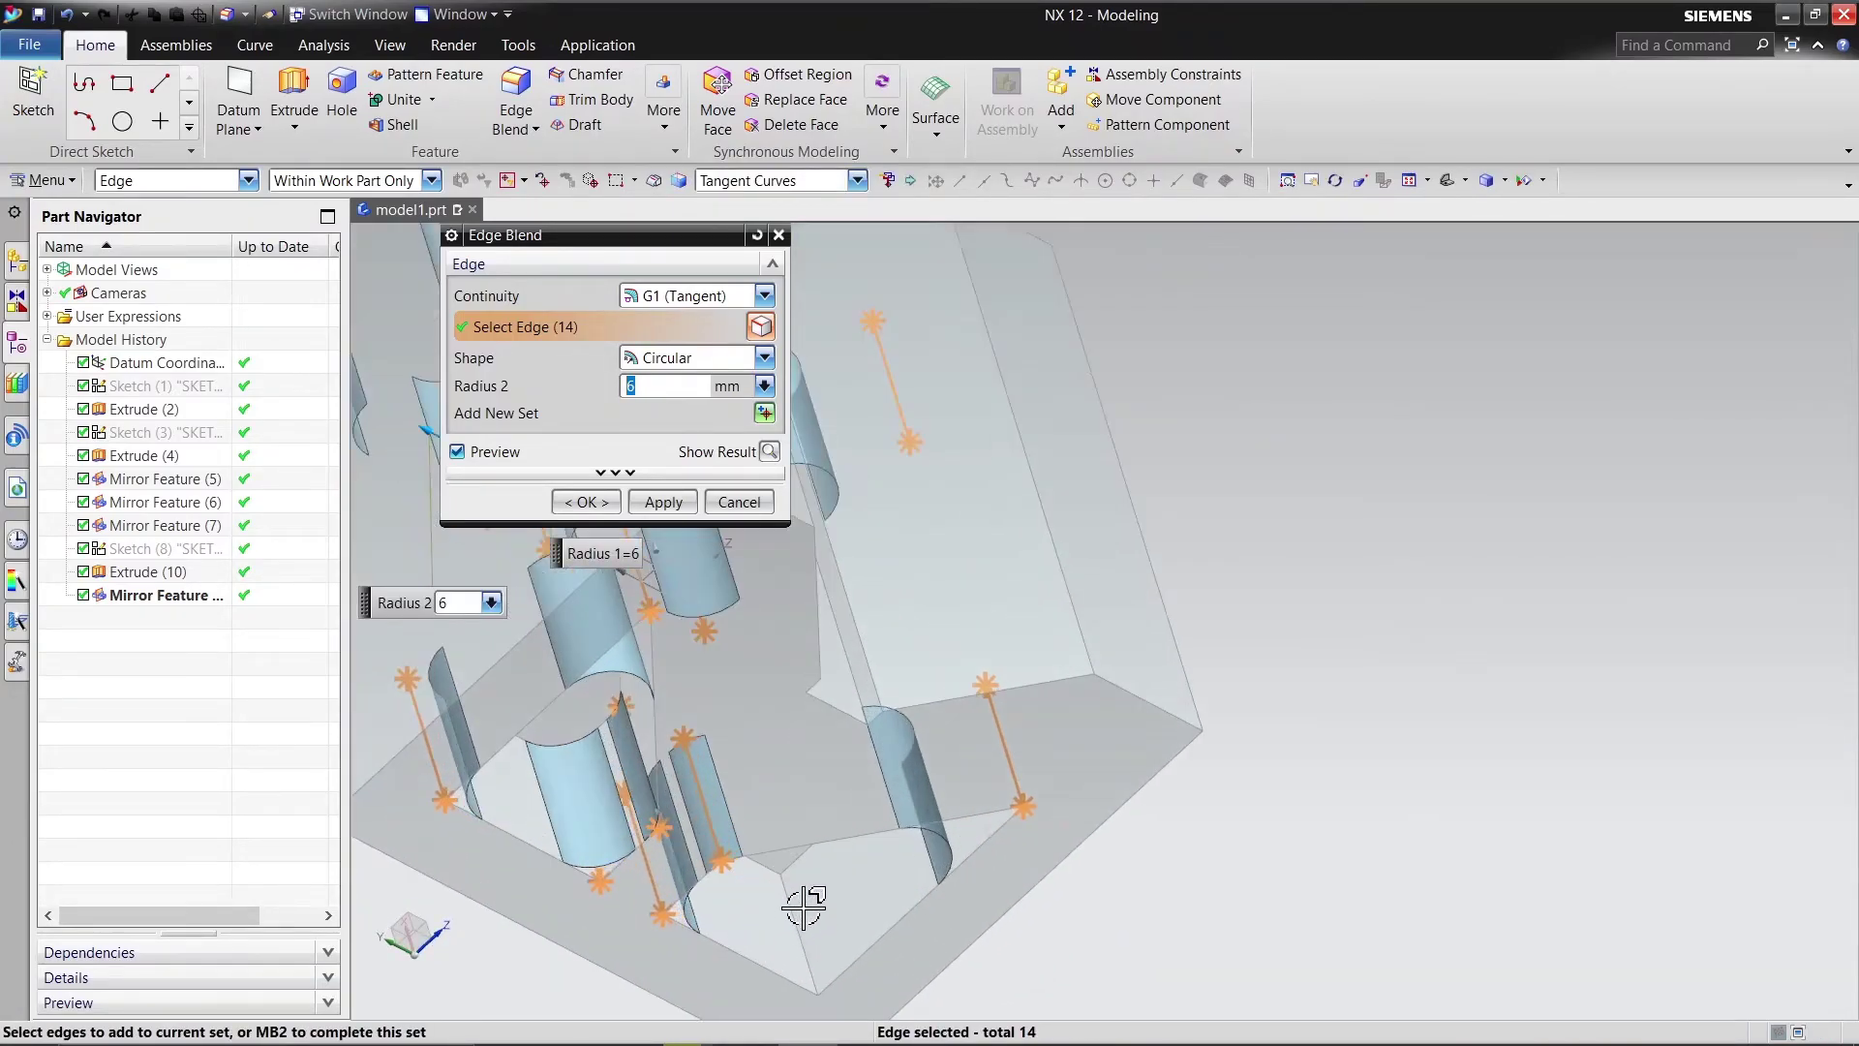
click(796, 912)
click(660, 500)
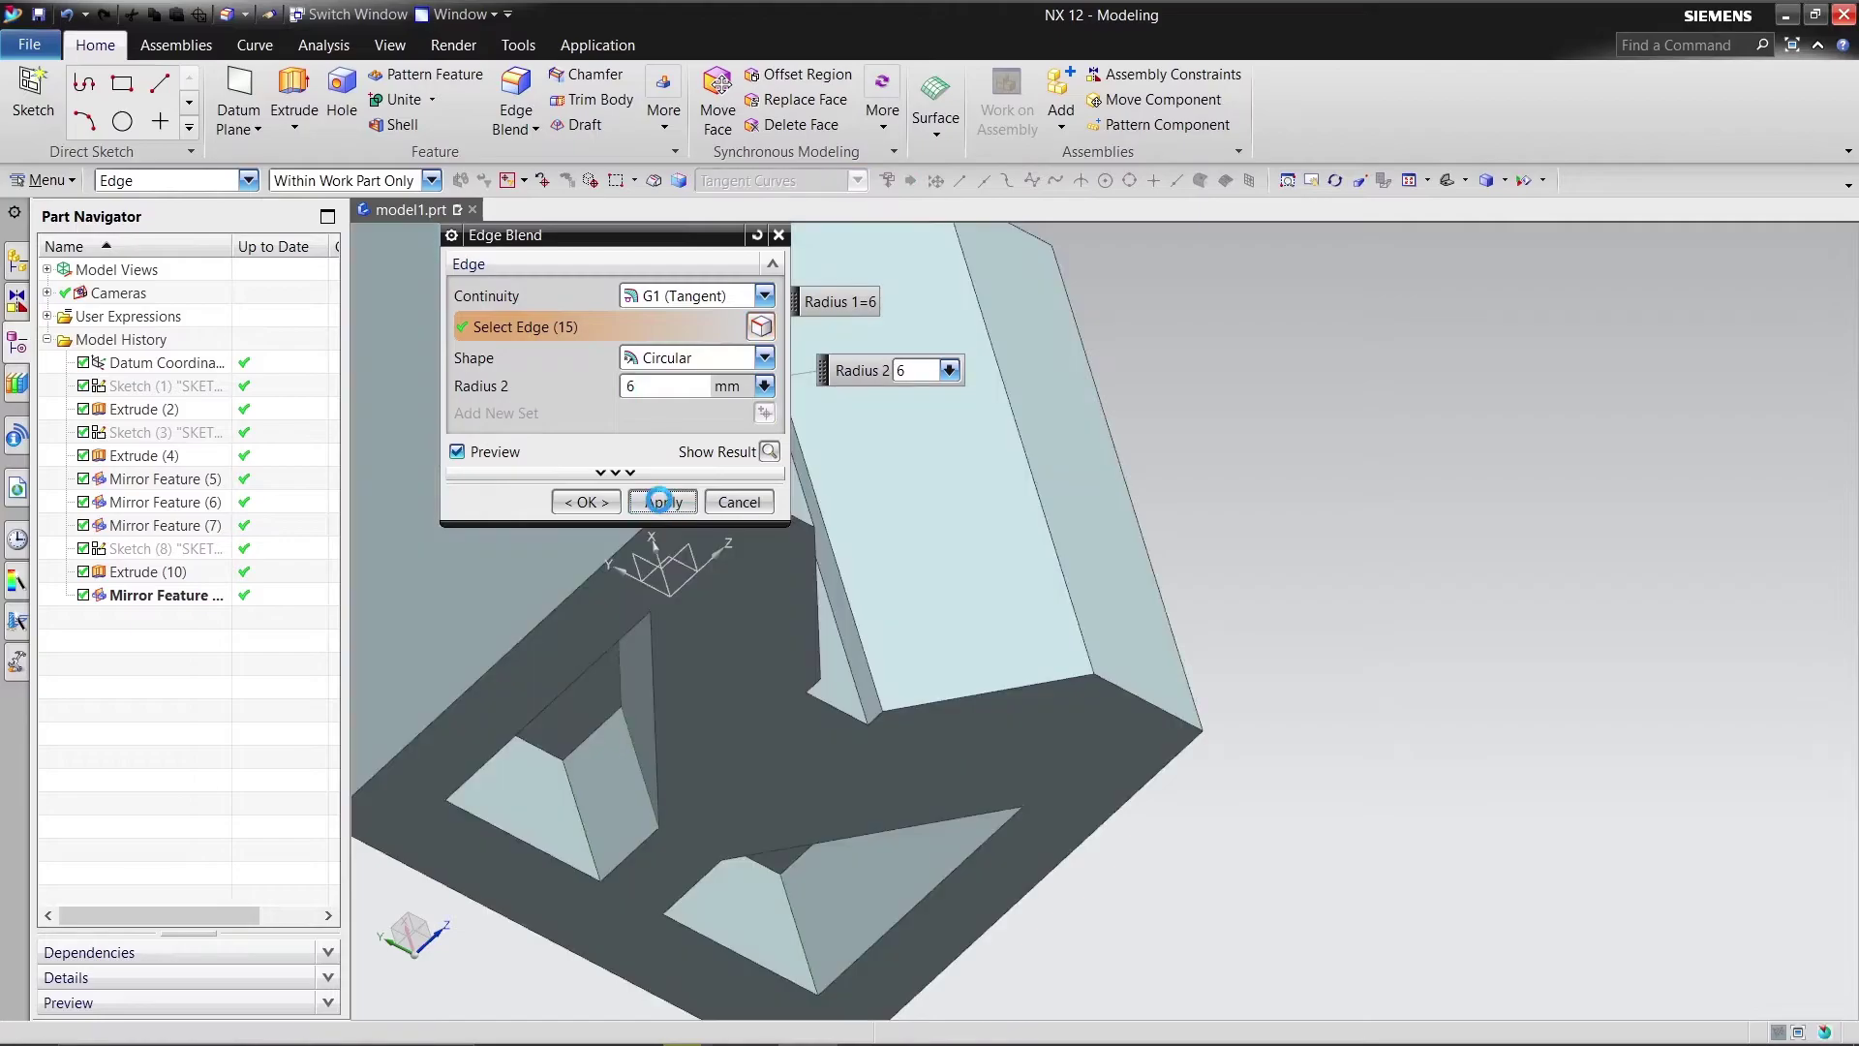
click(582, 505)
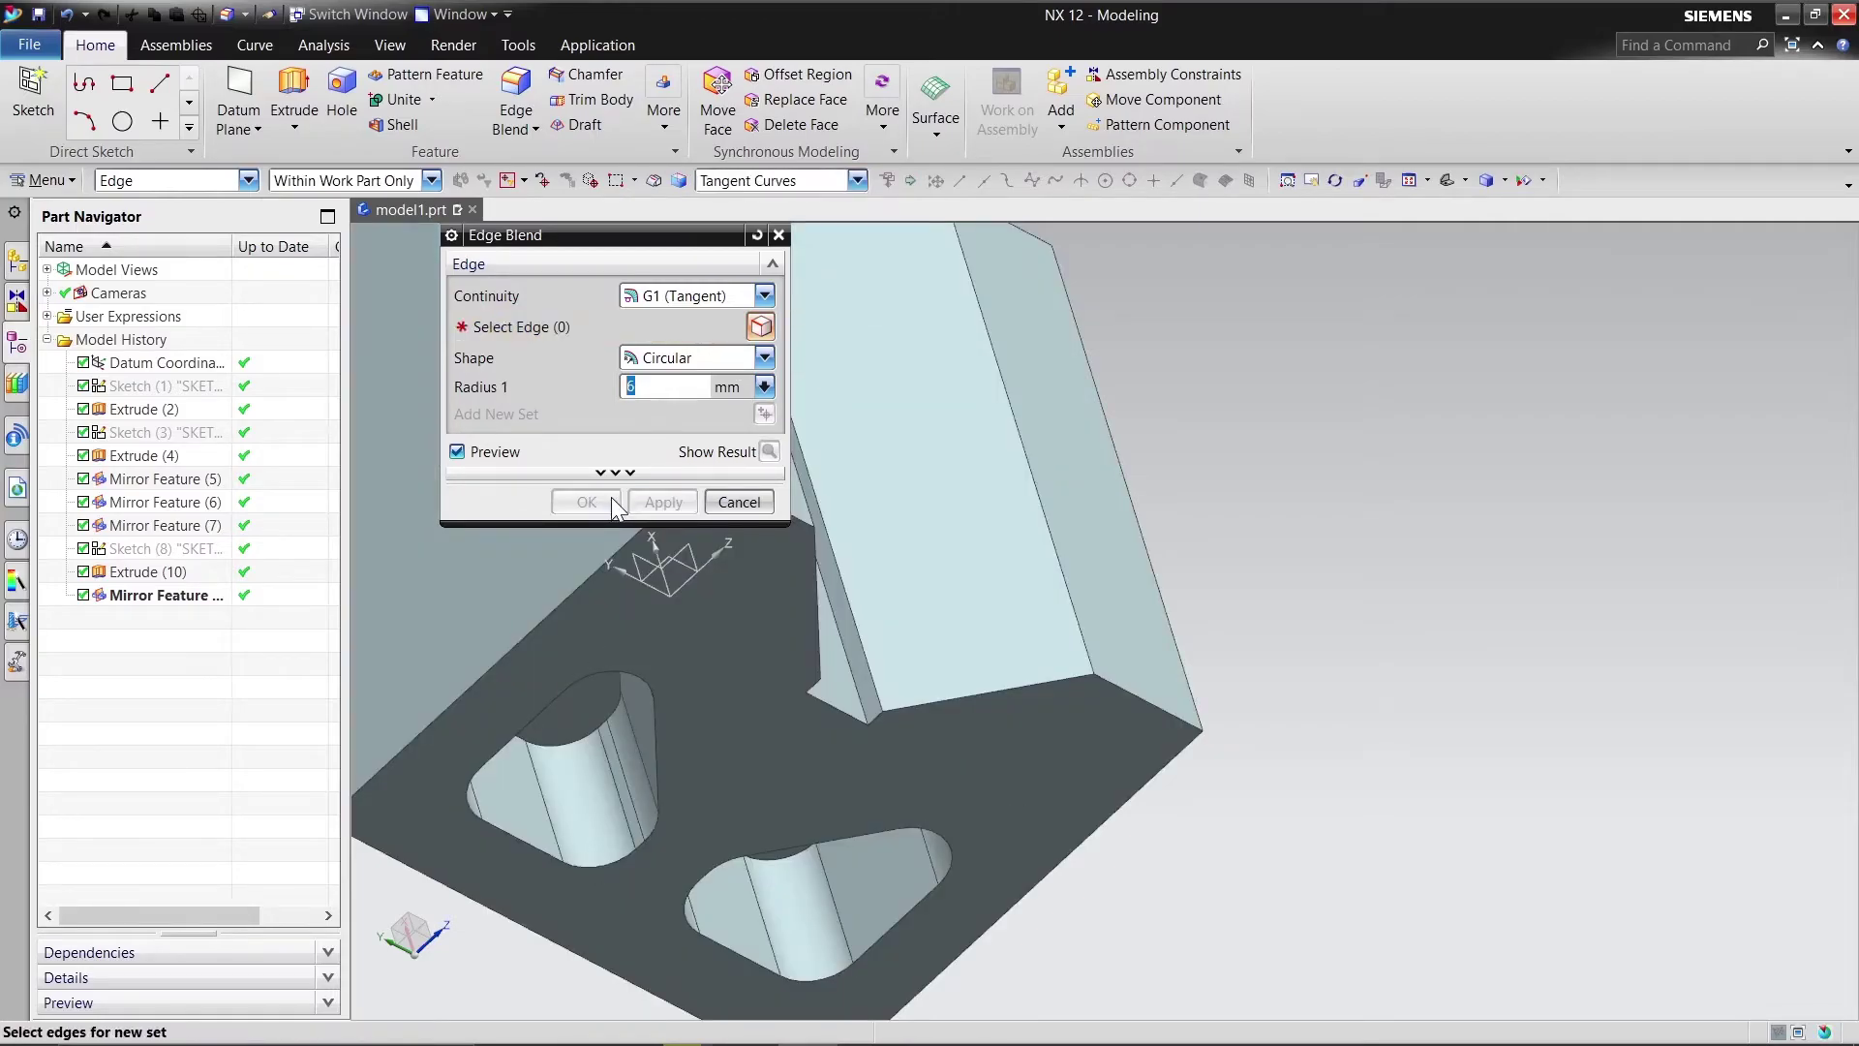
Step: Chamfer the block's four outer lengthwise corner edges, using Offset and Angle with a 2 mm distance and 45° angle
scroll(884, 653, down, 3)
middle_drag(884, 654, 1162, 593)
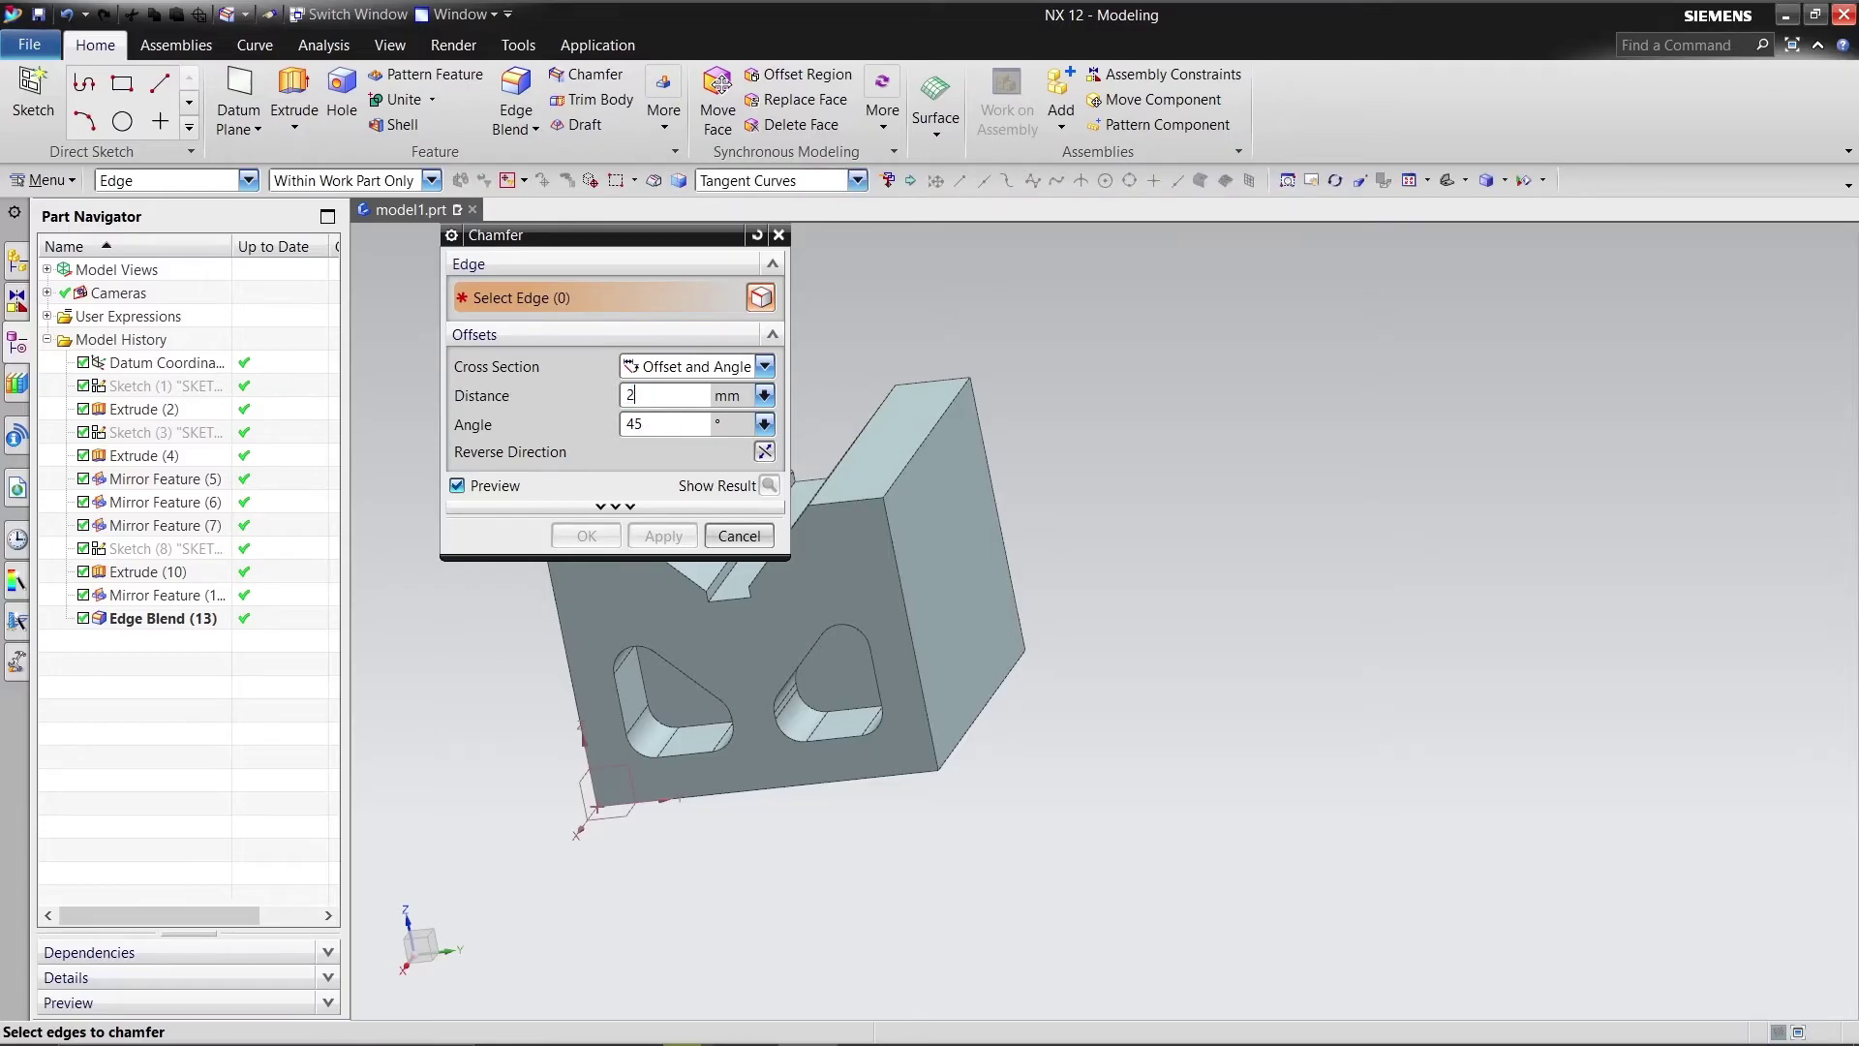
click(954, 401)
middle_drag(1078, 623, 1278, 739)
middle_drag(561, 755, 465, 668)
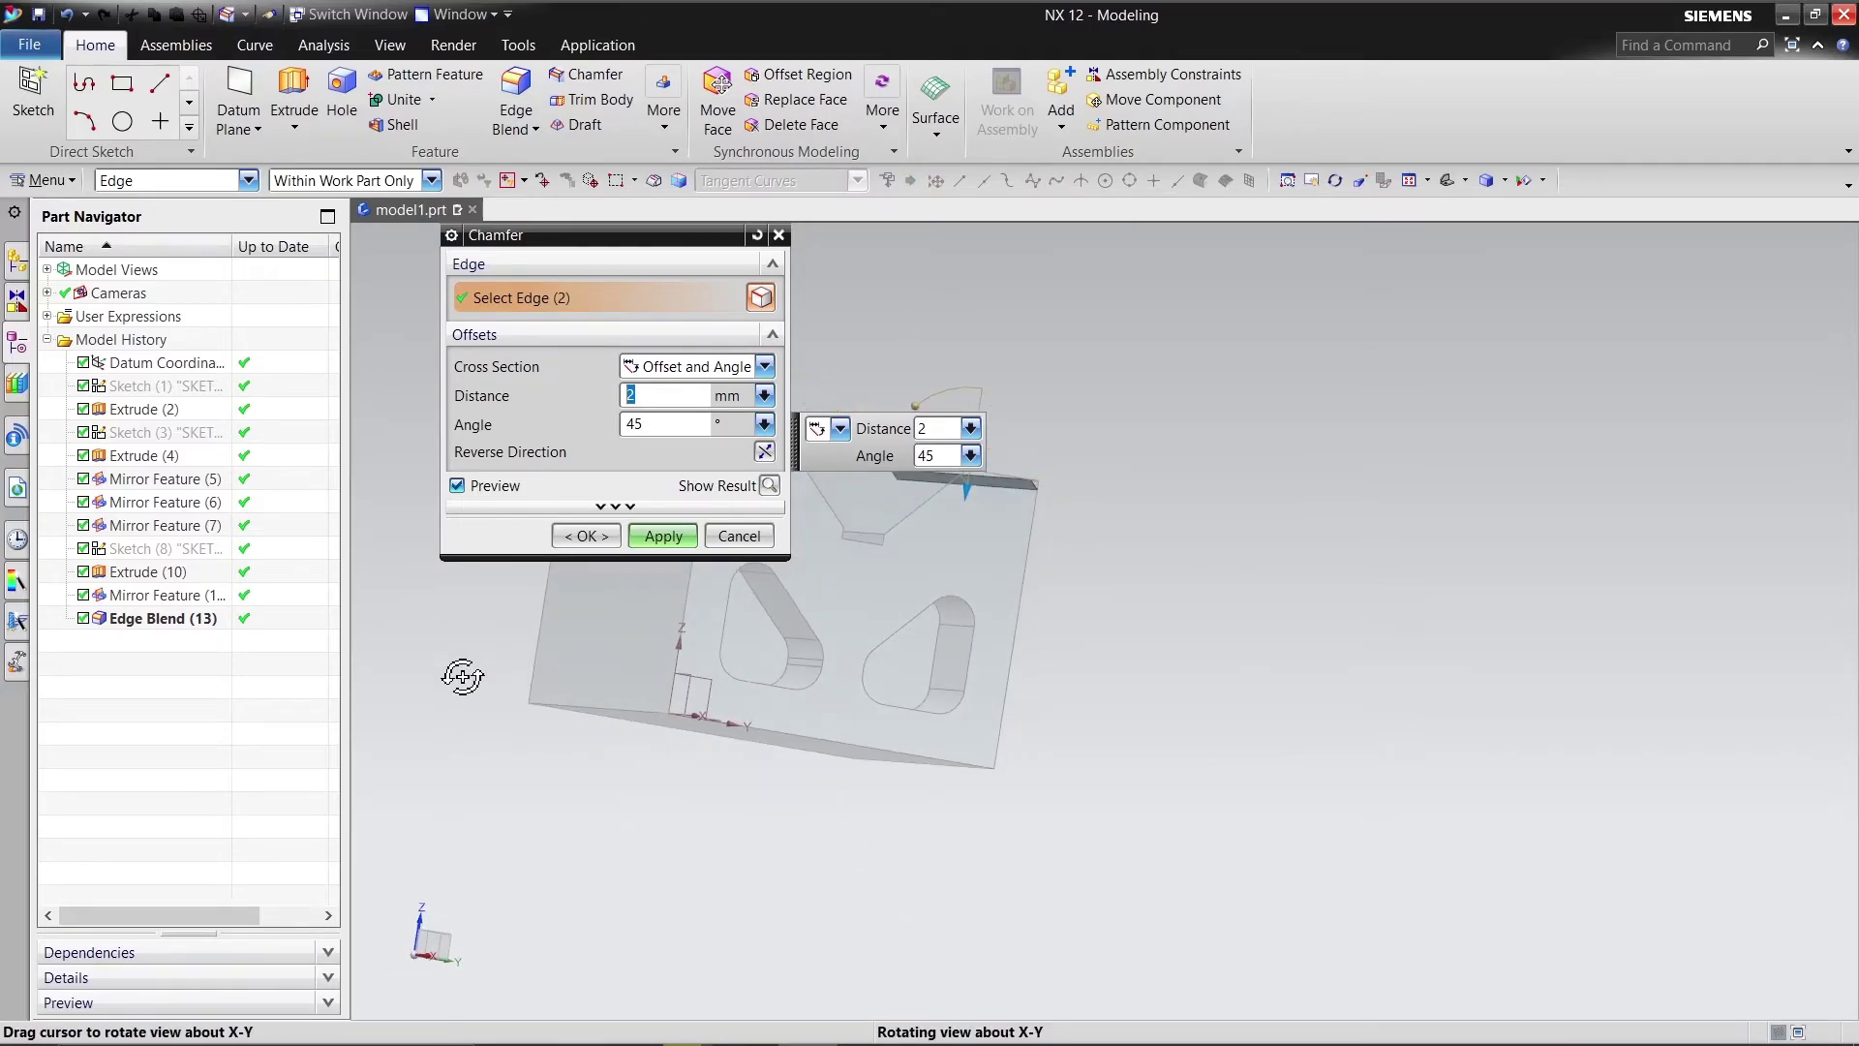
click(593, 704)
middle_drag(585, 768, 507, 756)
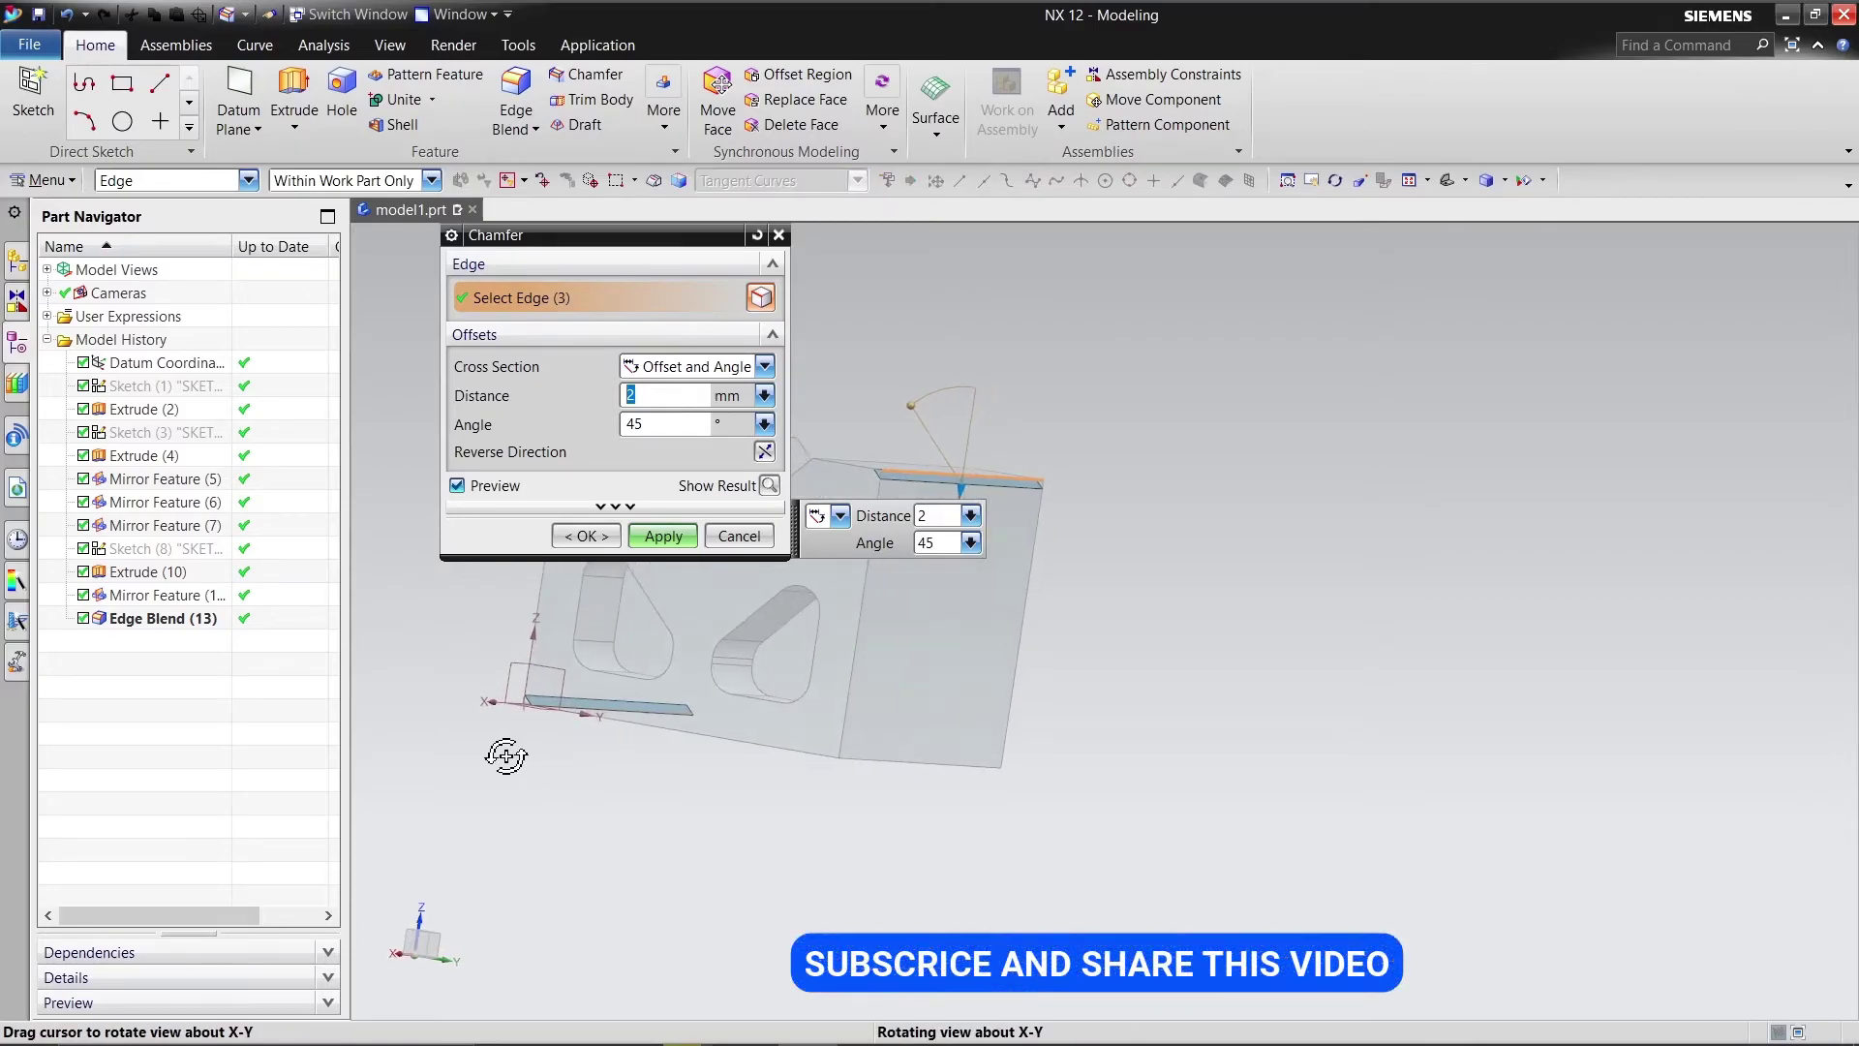
click(666, 538)
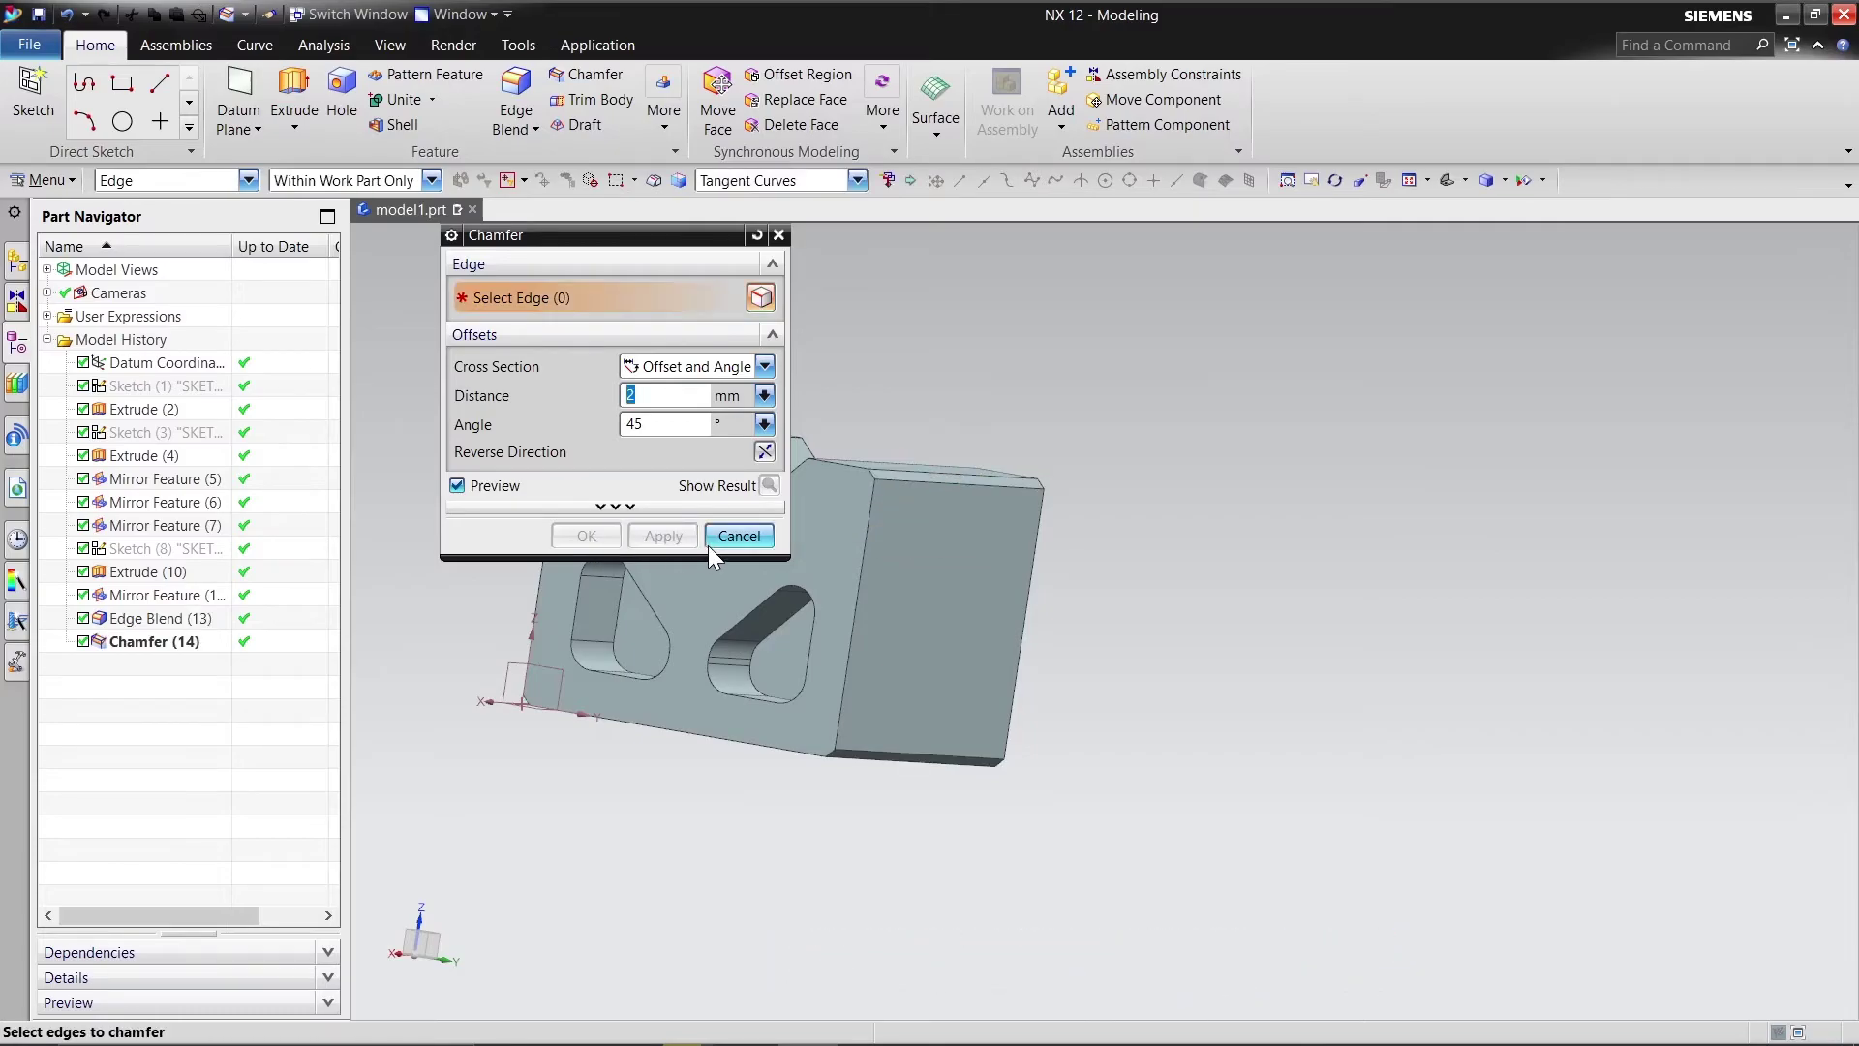
click(712, 544)
Step: Start a sketch on the floor of the front-face pocket nearer the origin and draw a 10 mm diameter circle inside the pocket
middle_drag(665, 822, 721, 799)
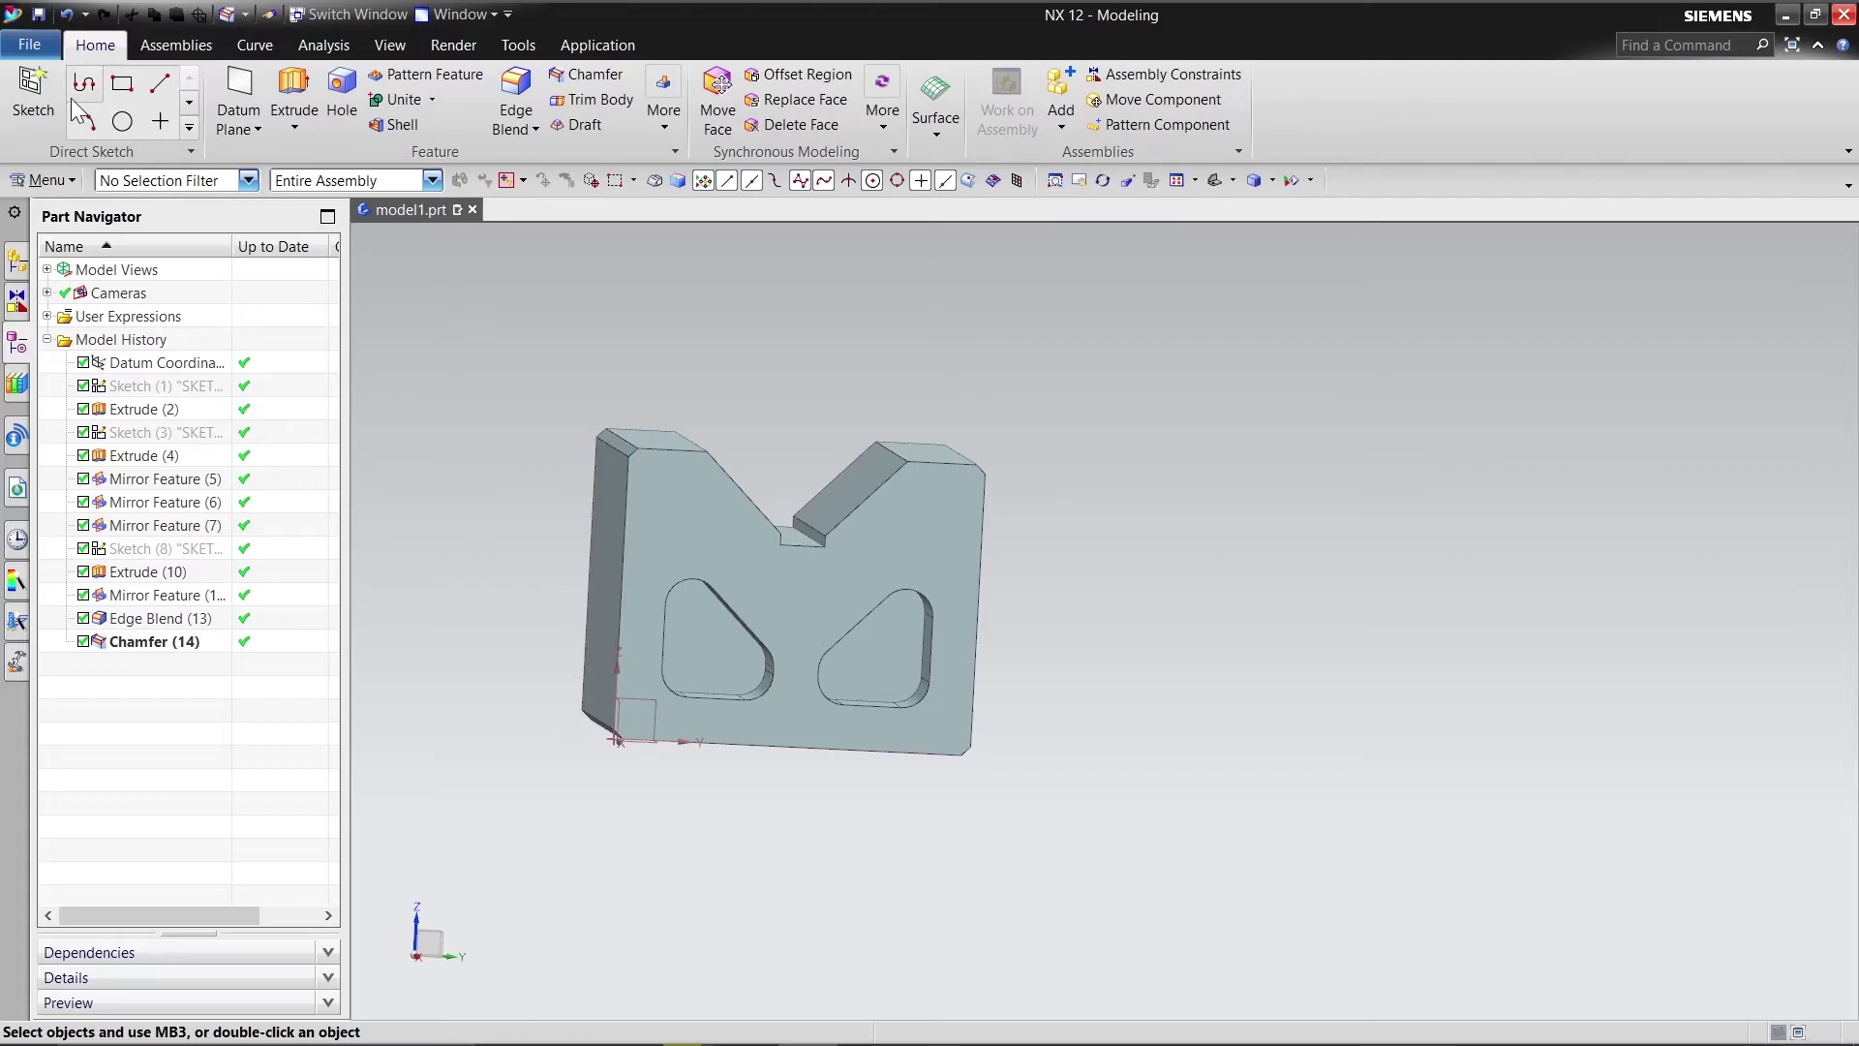
click(714, 667)
click(663, 498)
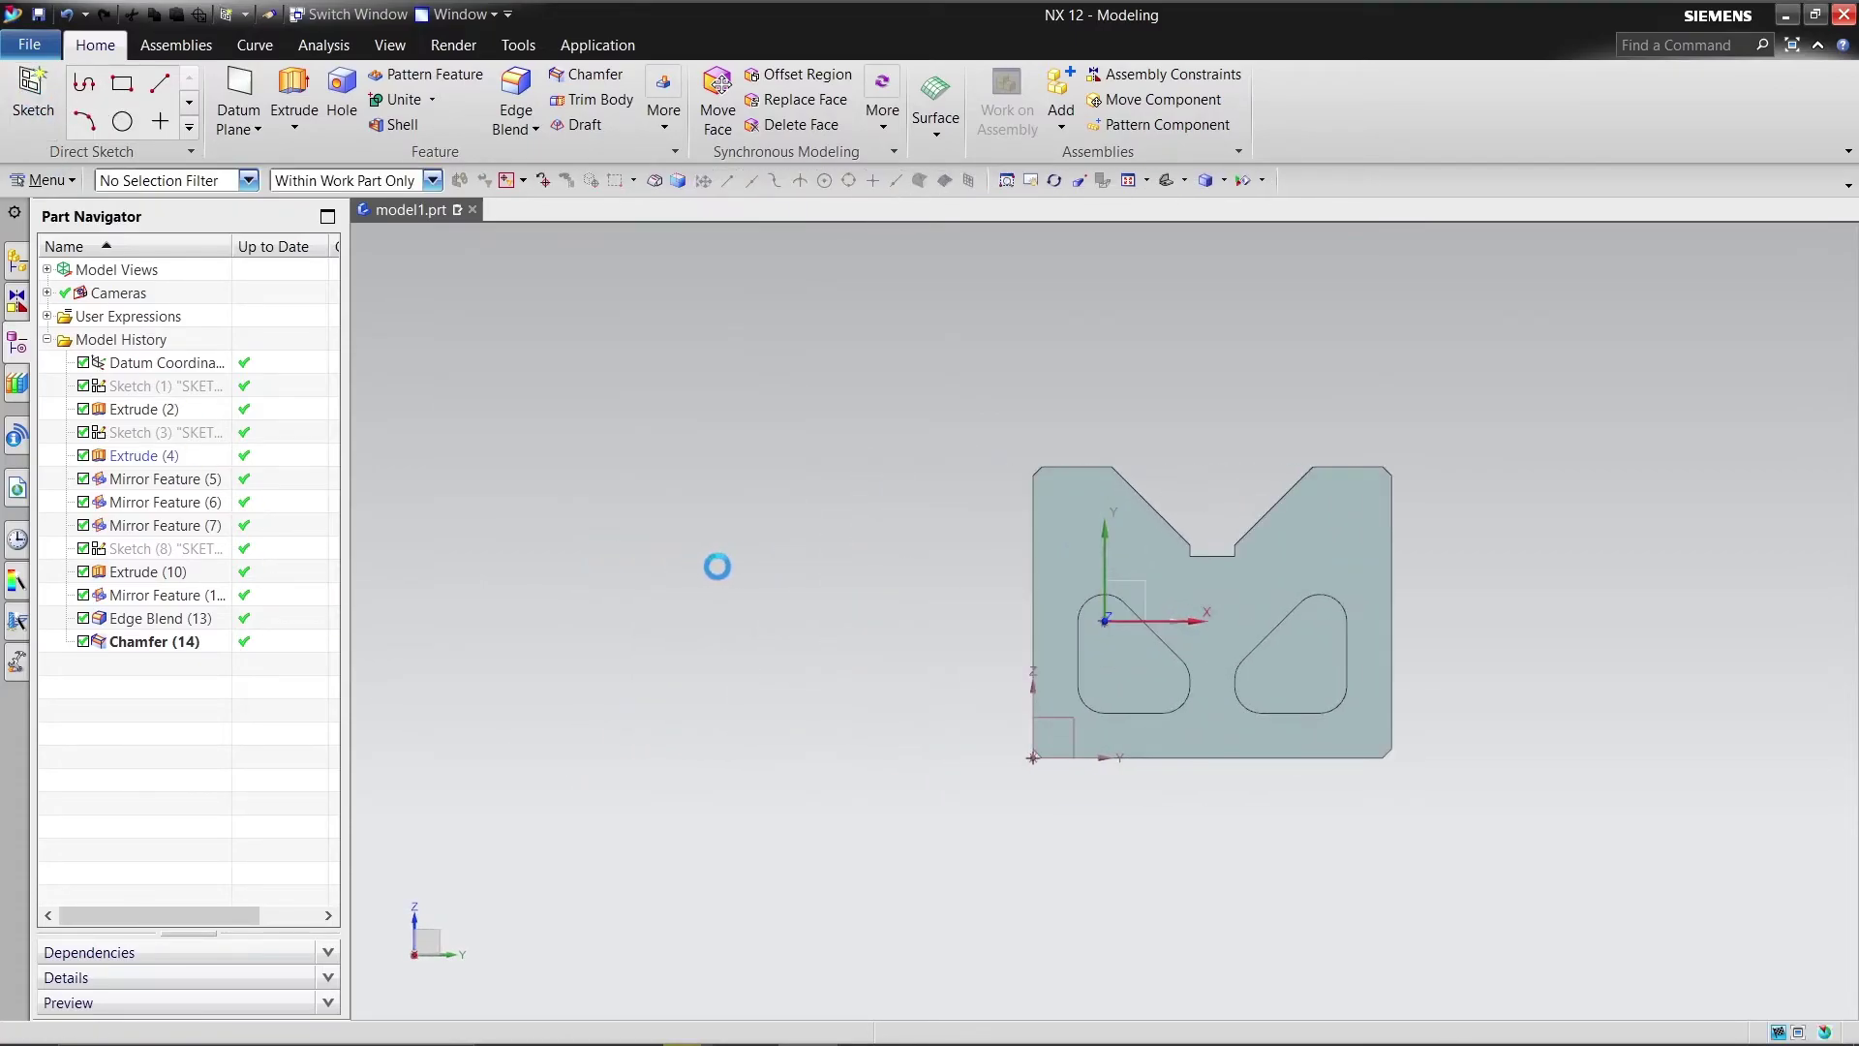
click(286, 87)
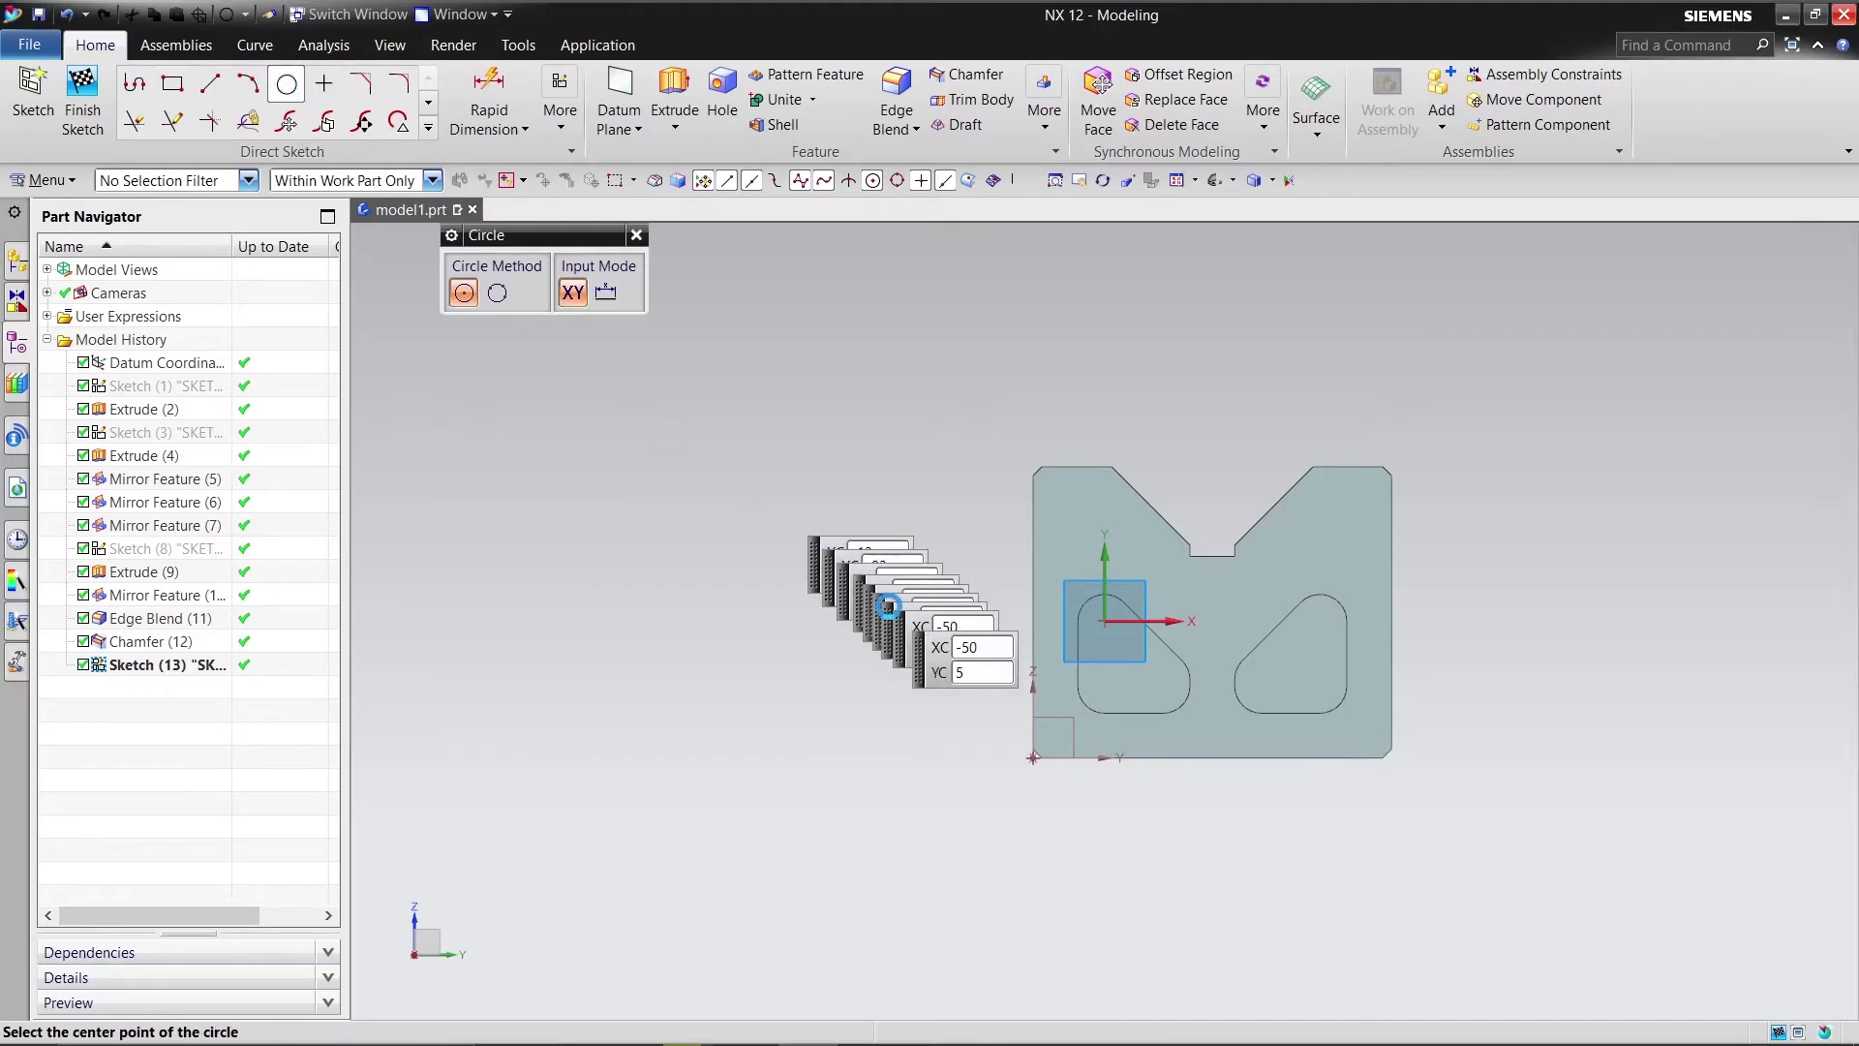
scroll(1090, 659, up, 5)
scroll(1169, 647, up, 2)
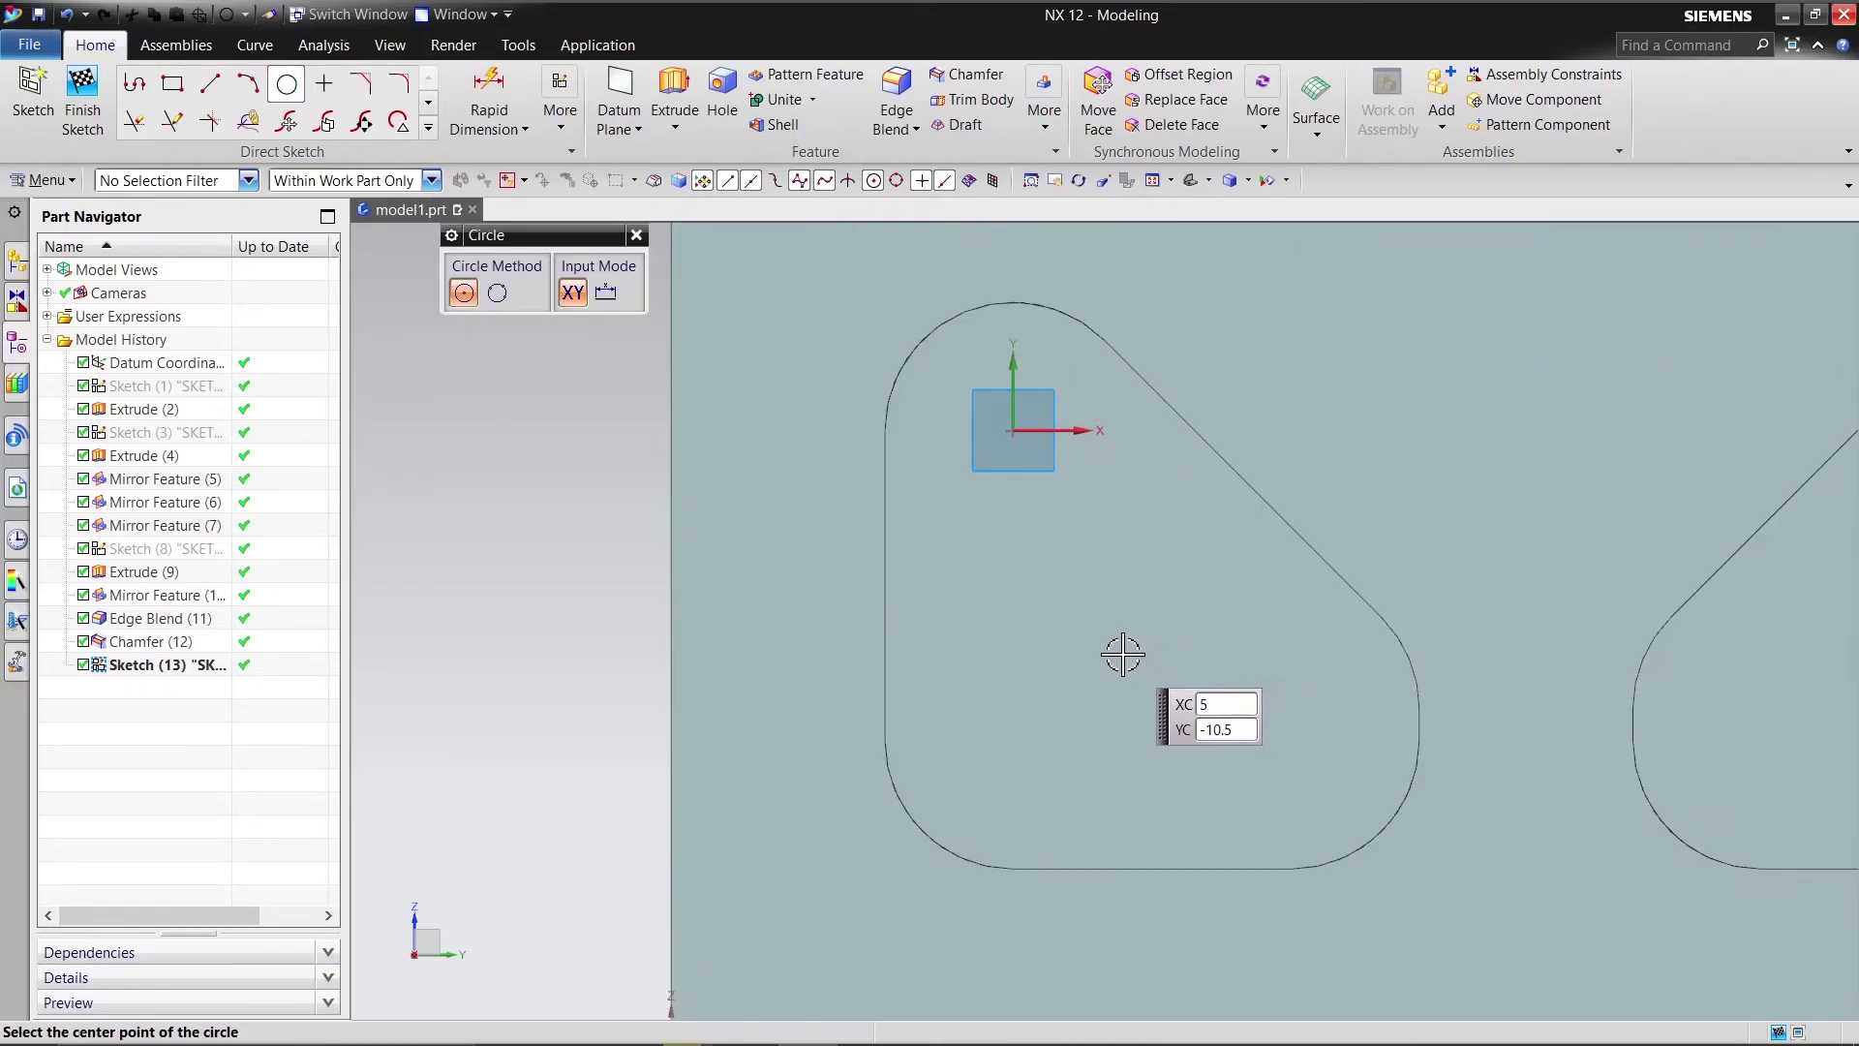
click(1091, 631)
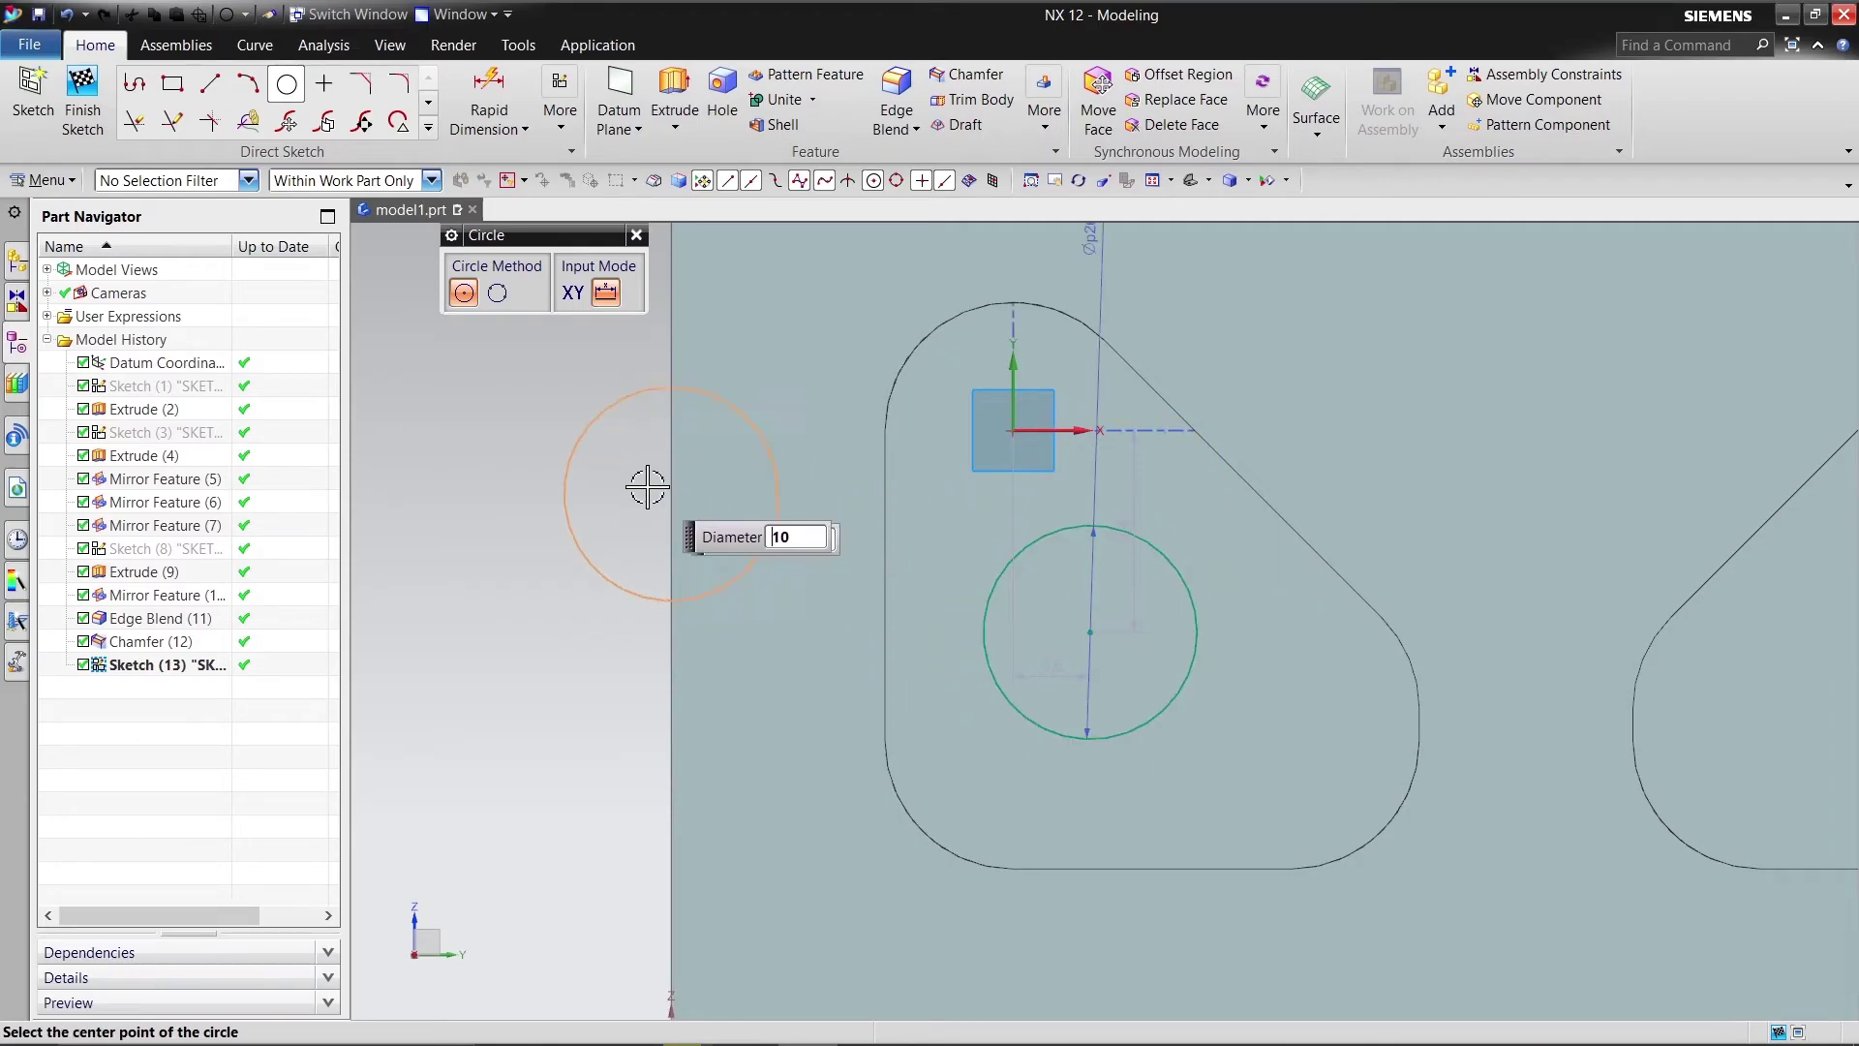
right_click(567, 470)
click(604, 520)
Step: Dimension the circle's centre 20 mm above the block's bottom edge
scroll(597, 535, down, 1)
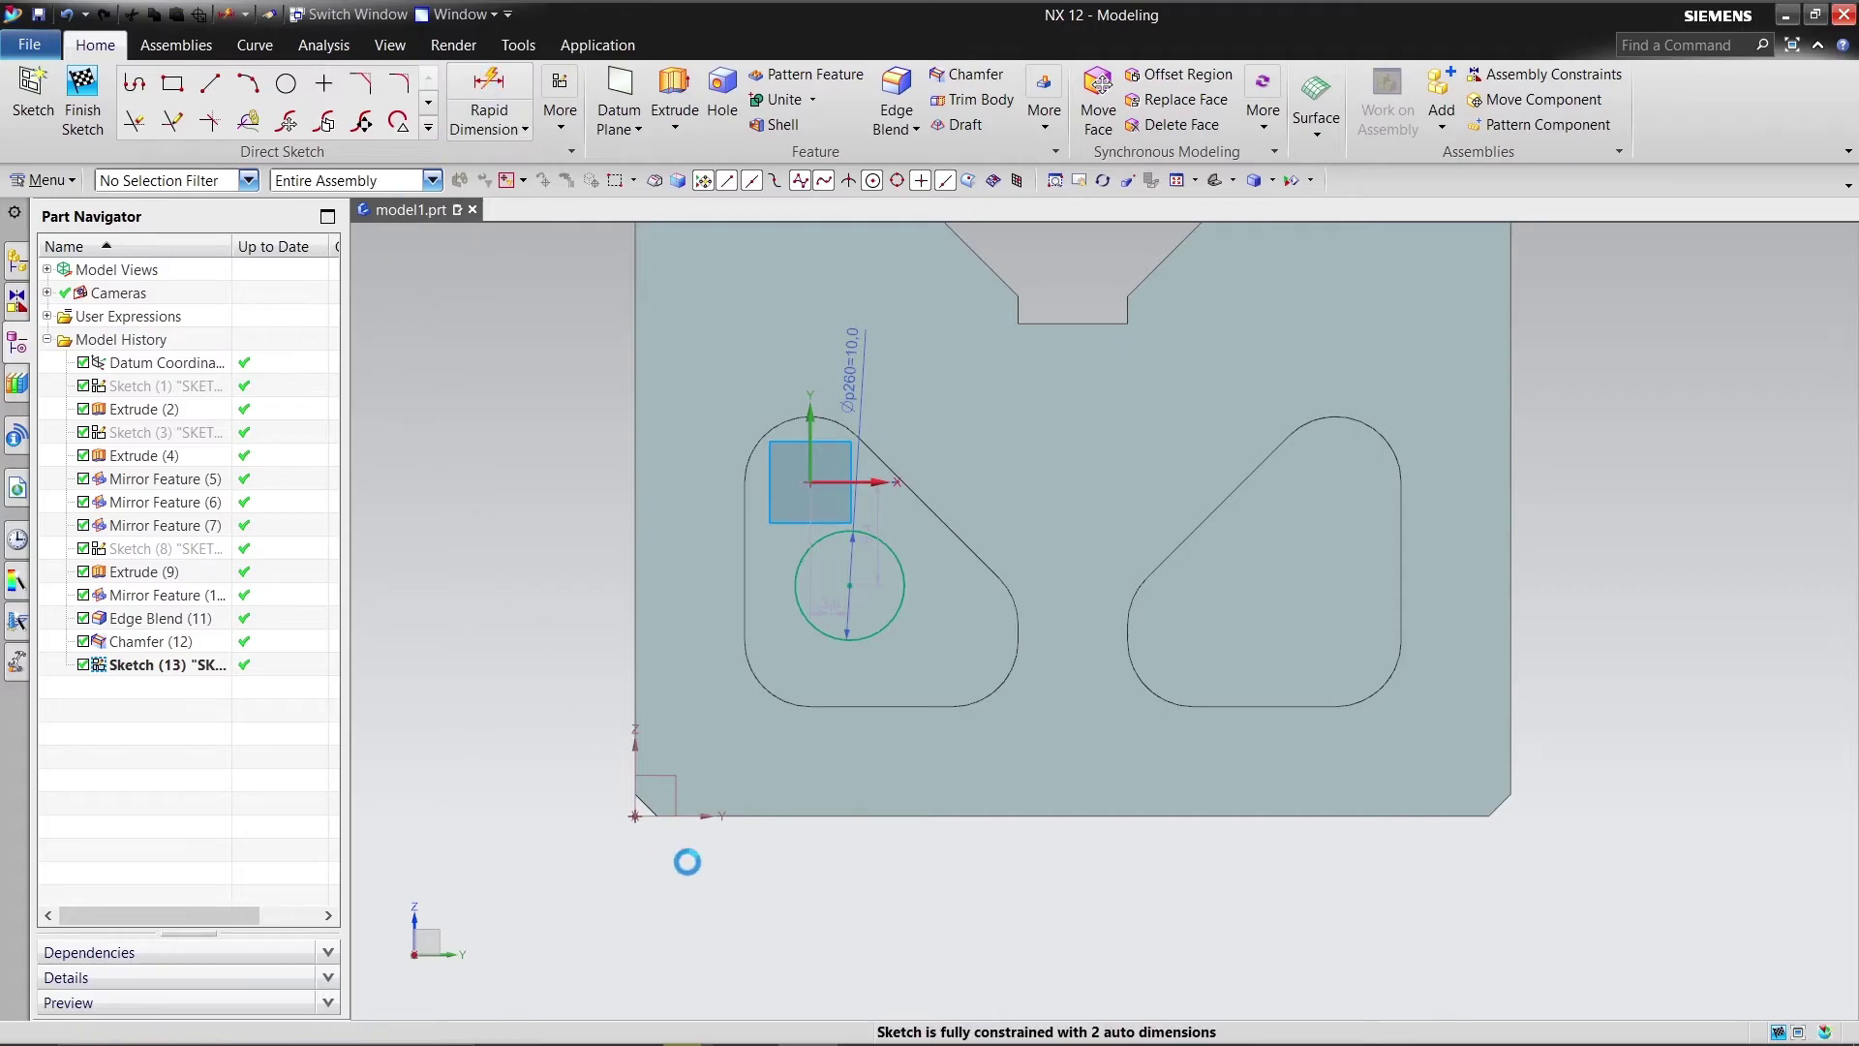
click(834, 818)
click(849, 586)
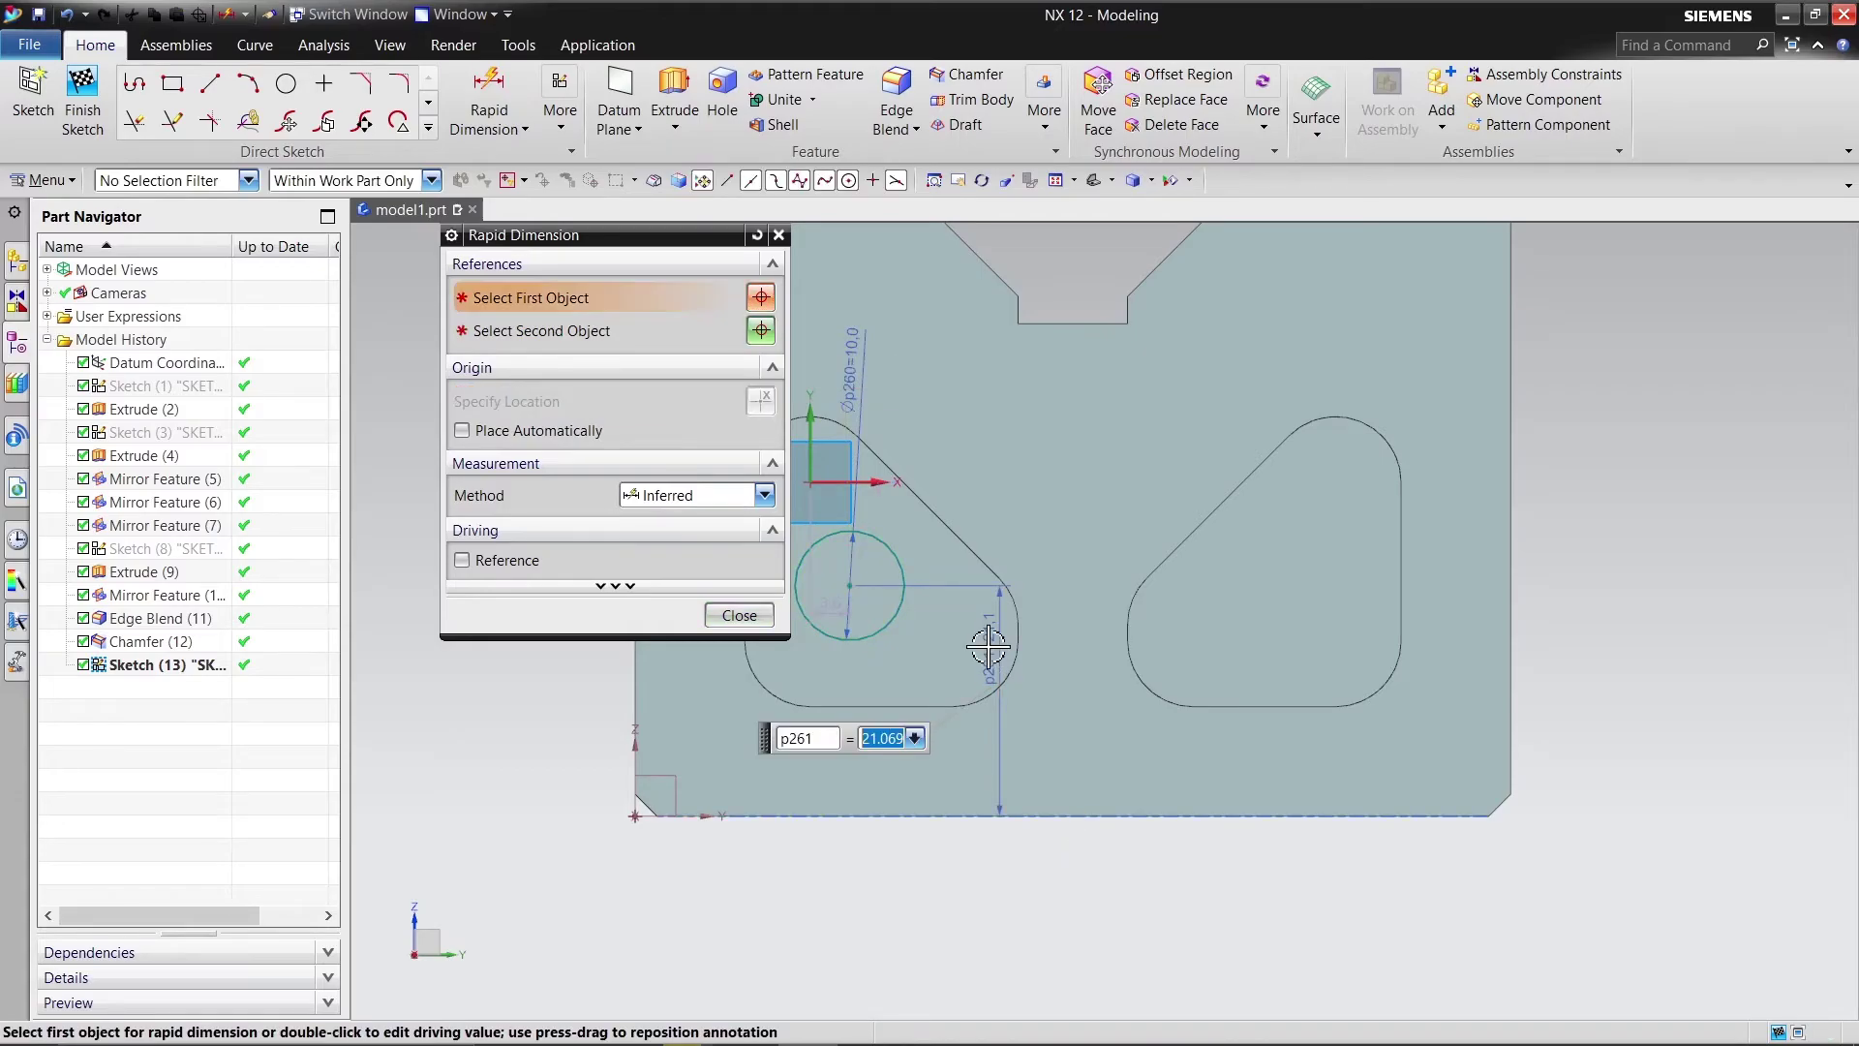
key(Return)
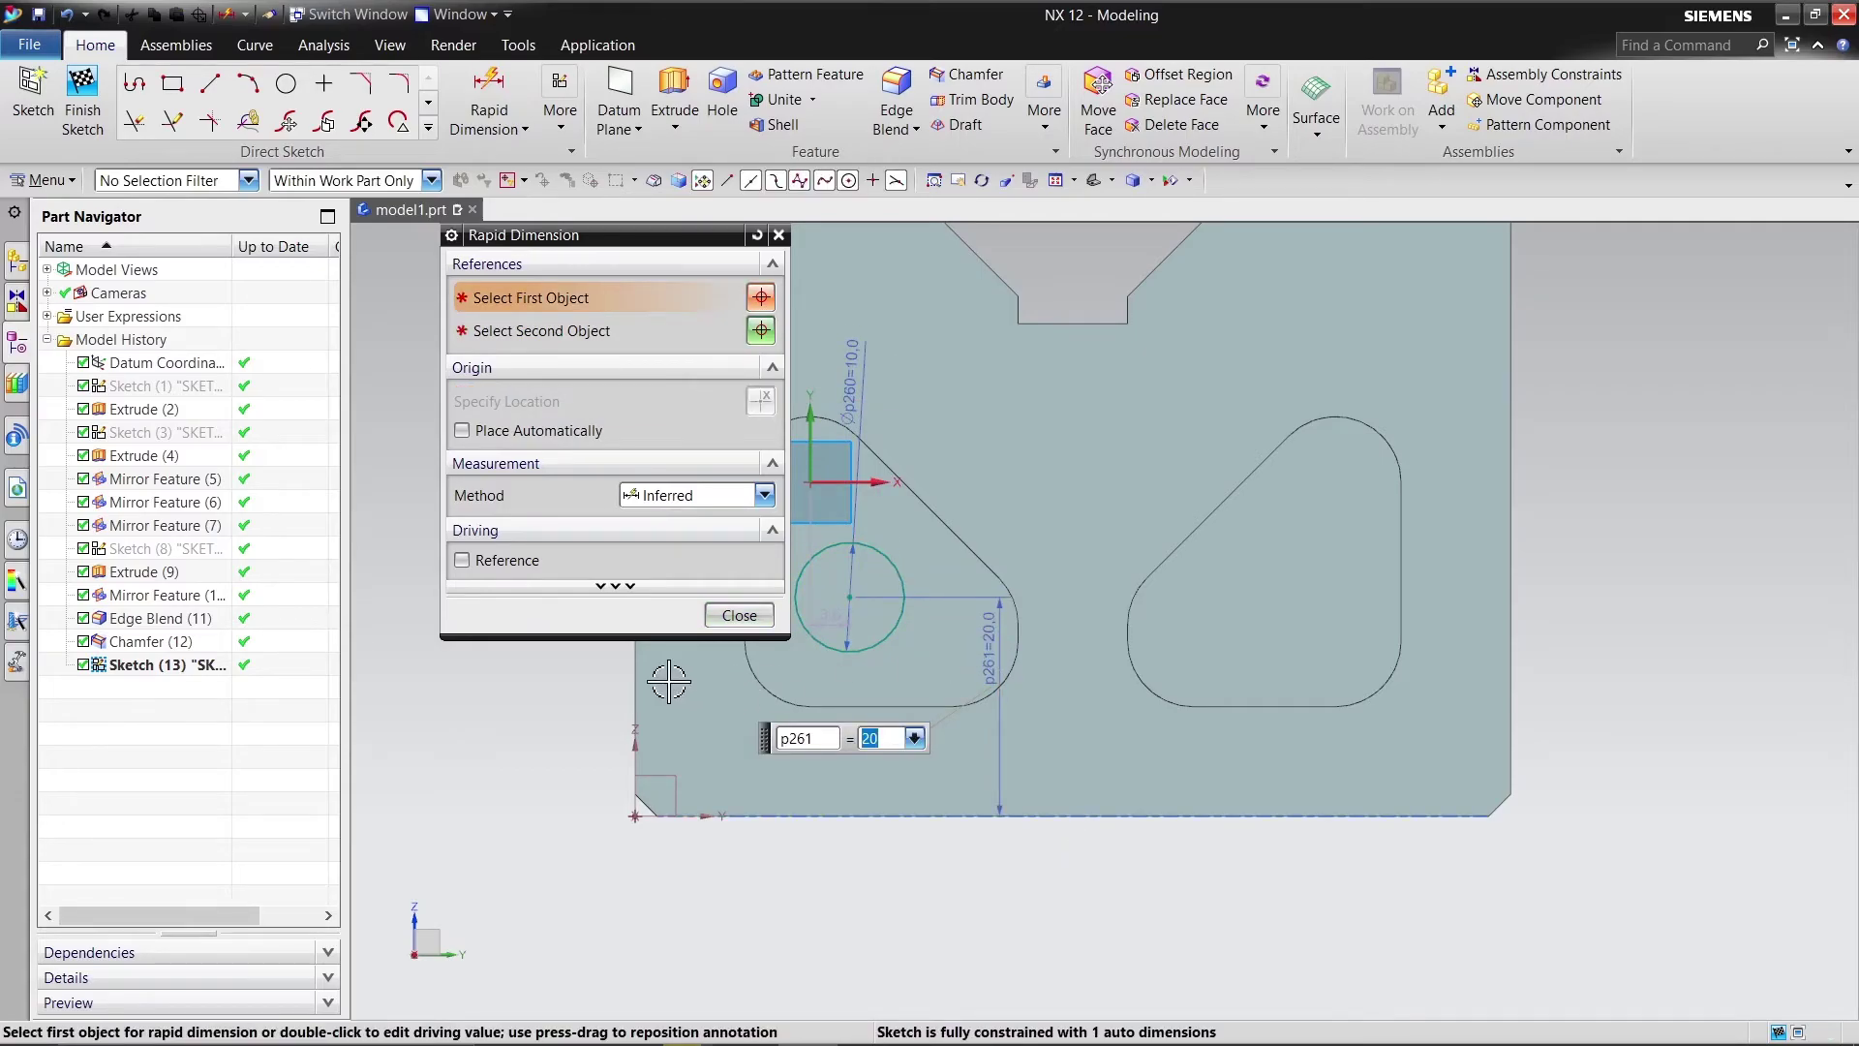
click(739, 614)
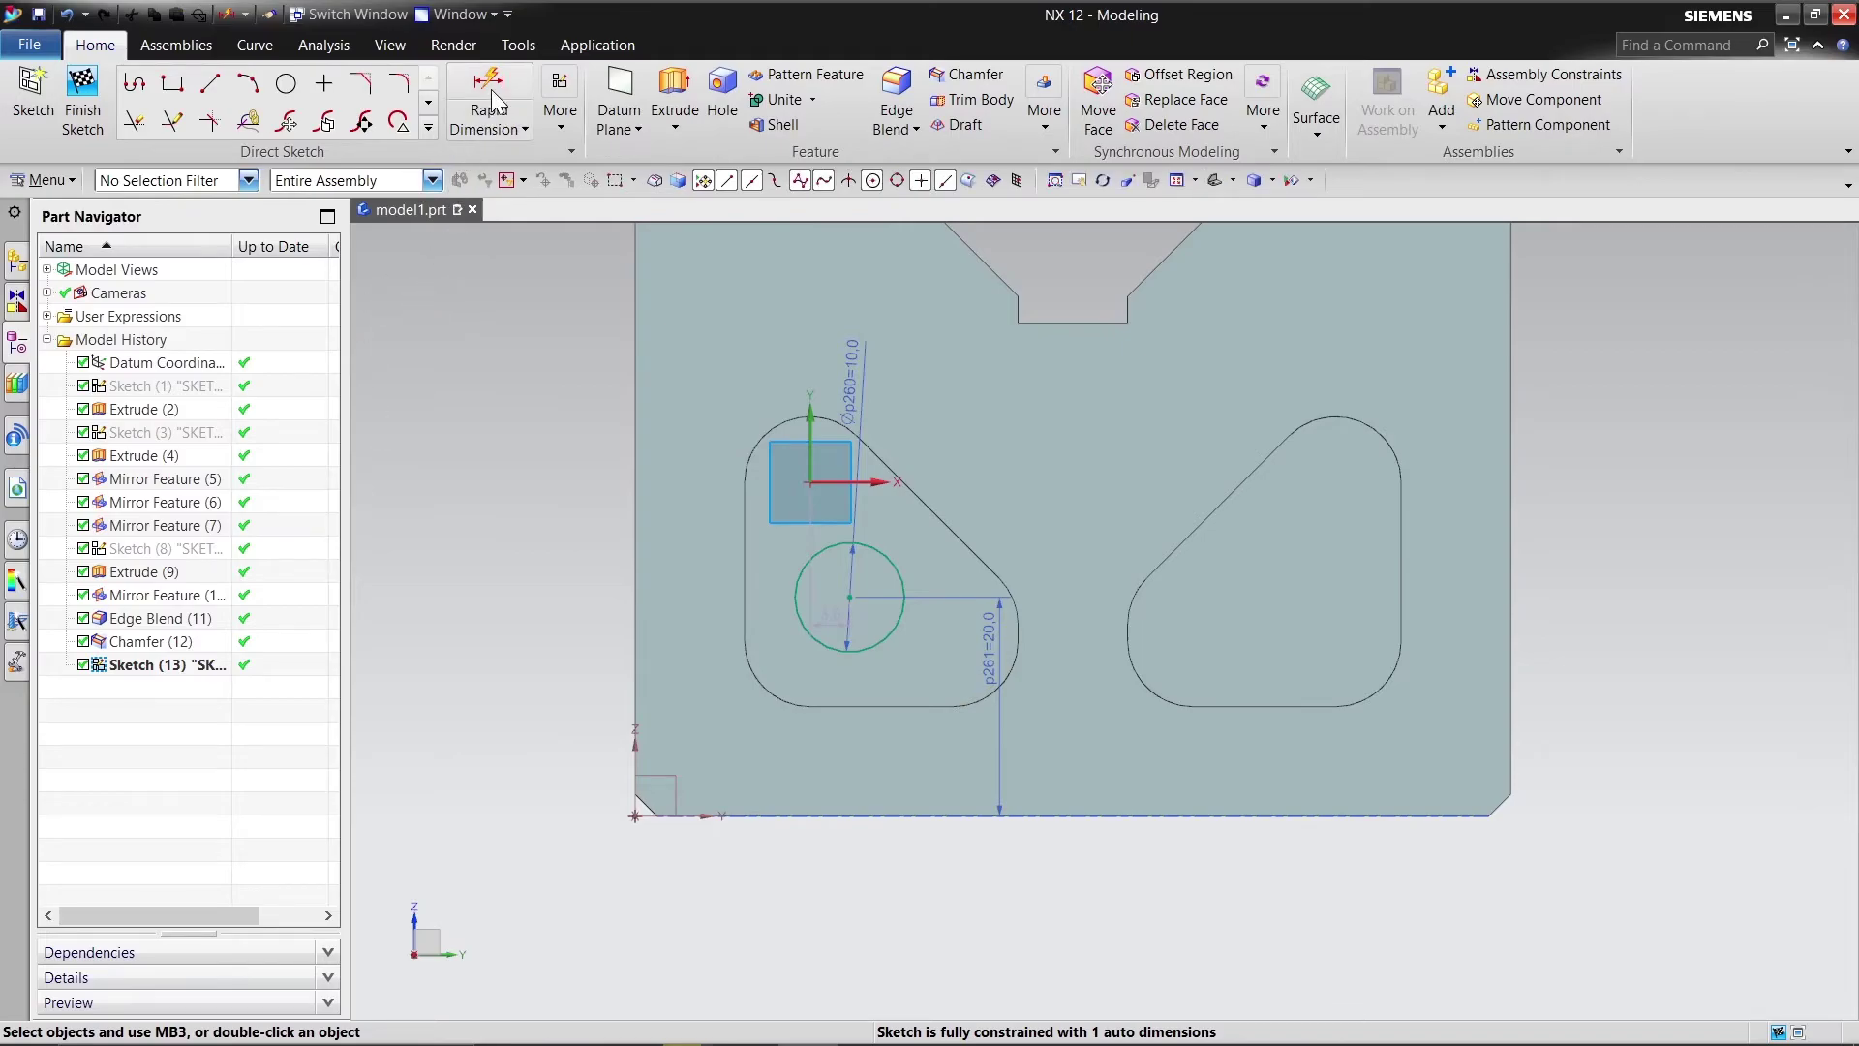
Step: Dimension the circle's centre 20 mm from the block's side edge nearer the origin and finish the sketch
scroll(659, 746, down, 5)
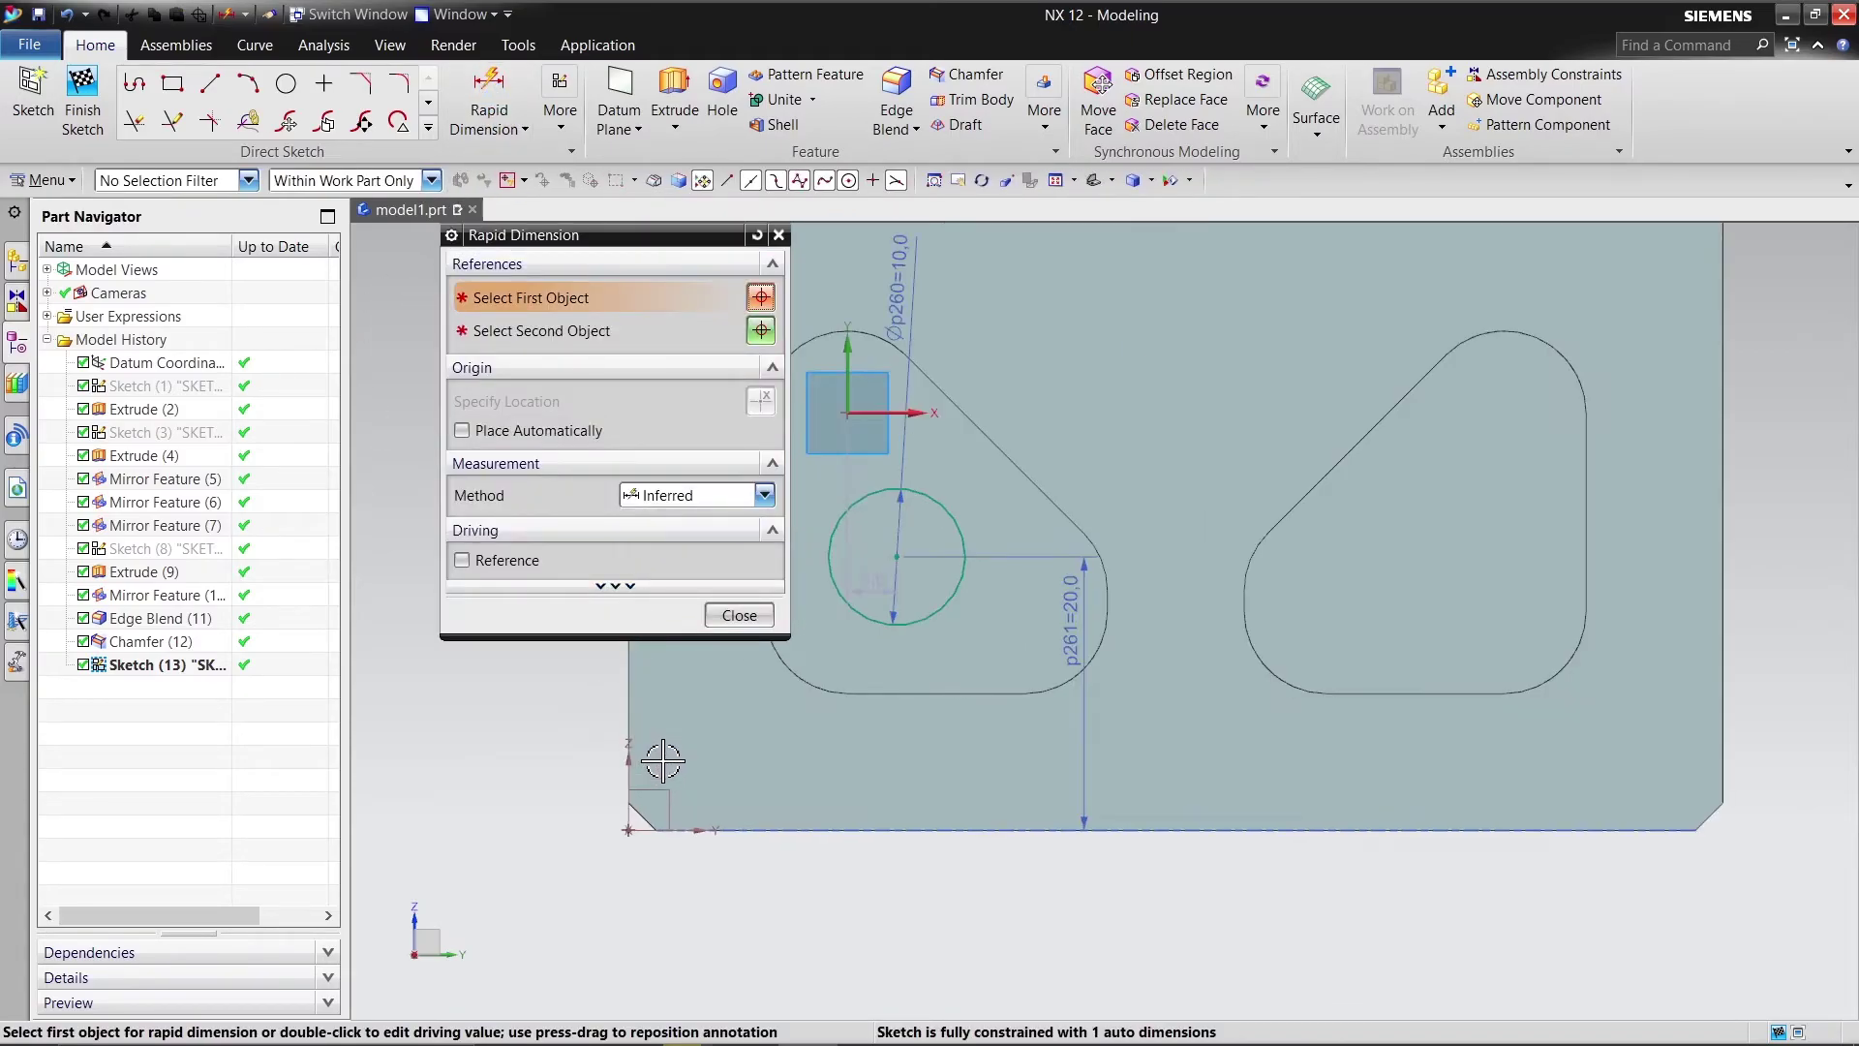
scroll(1140, 753, down, 2)
scroll(1048, 754, up, 10)
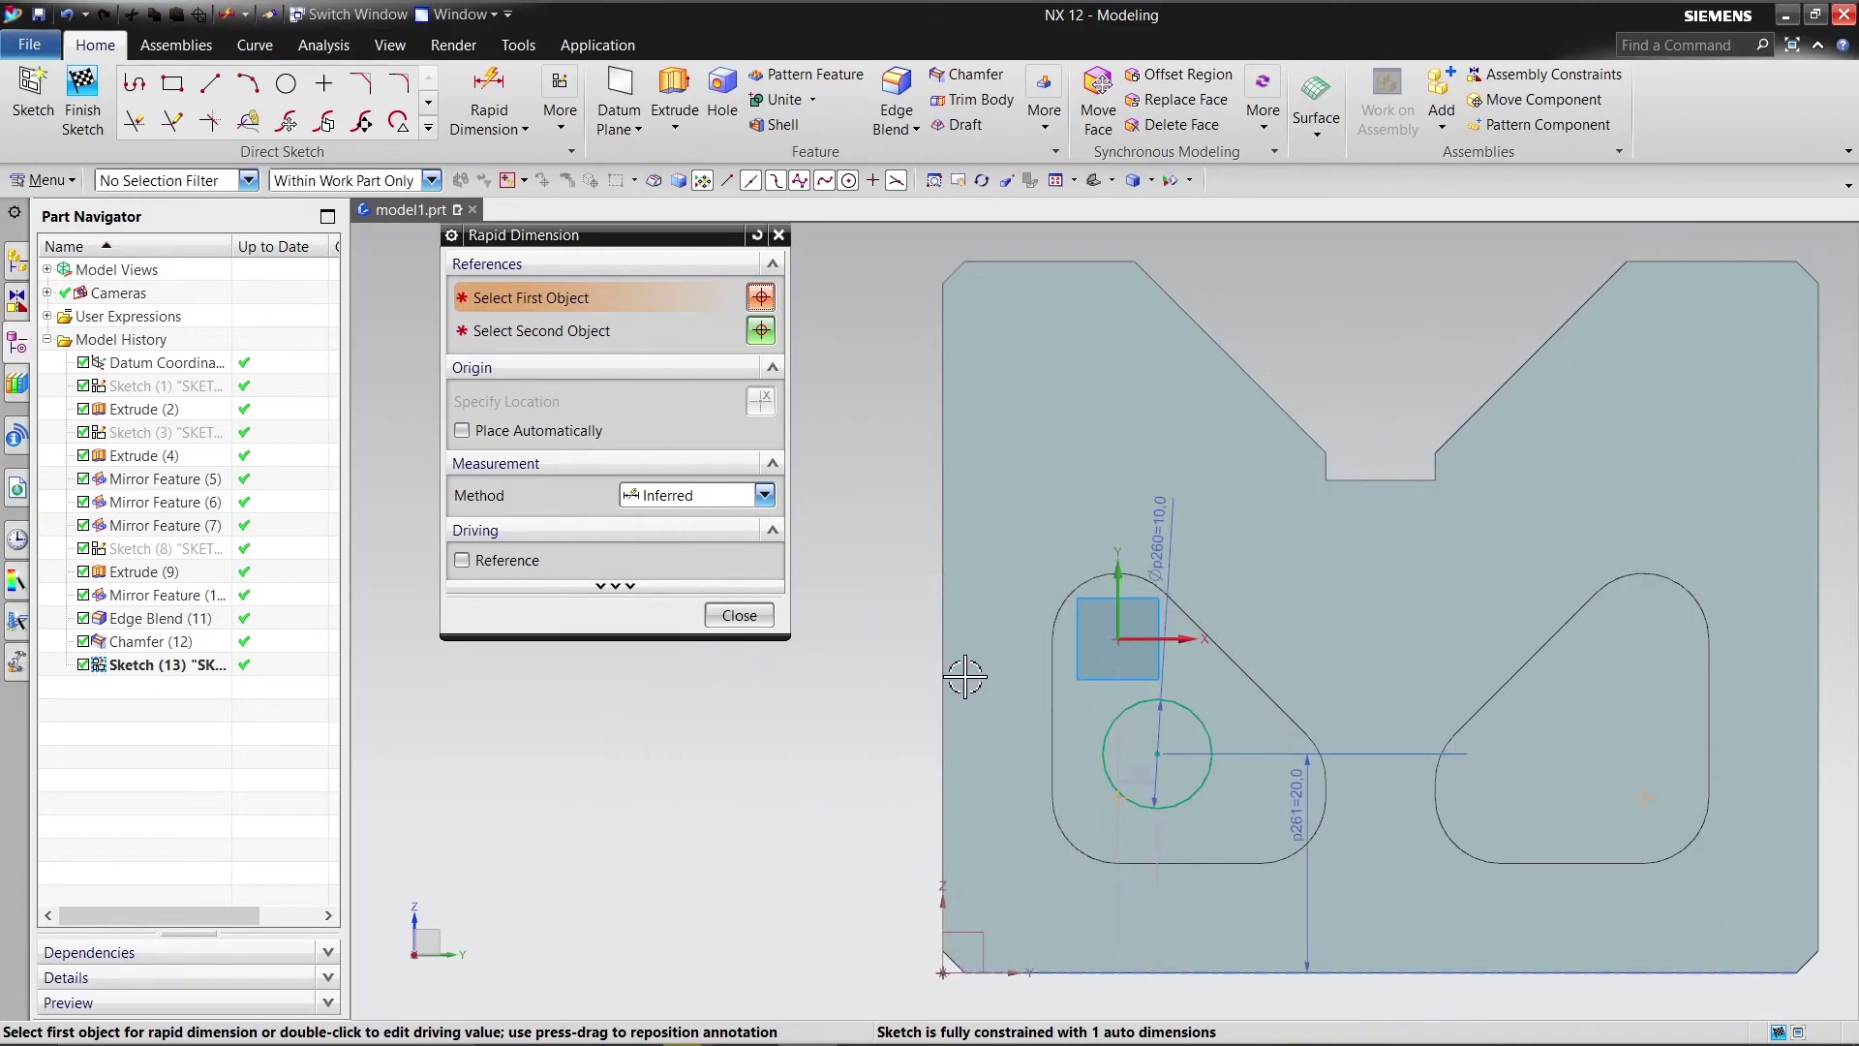
click(937, 753)
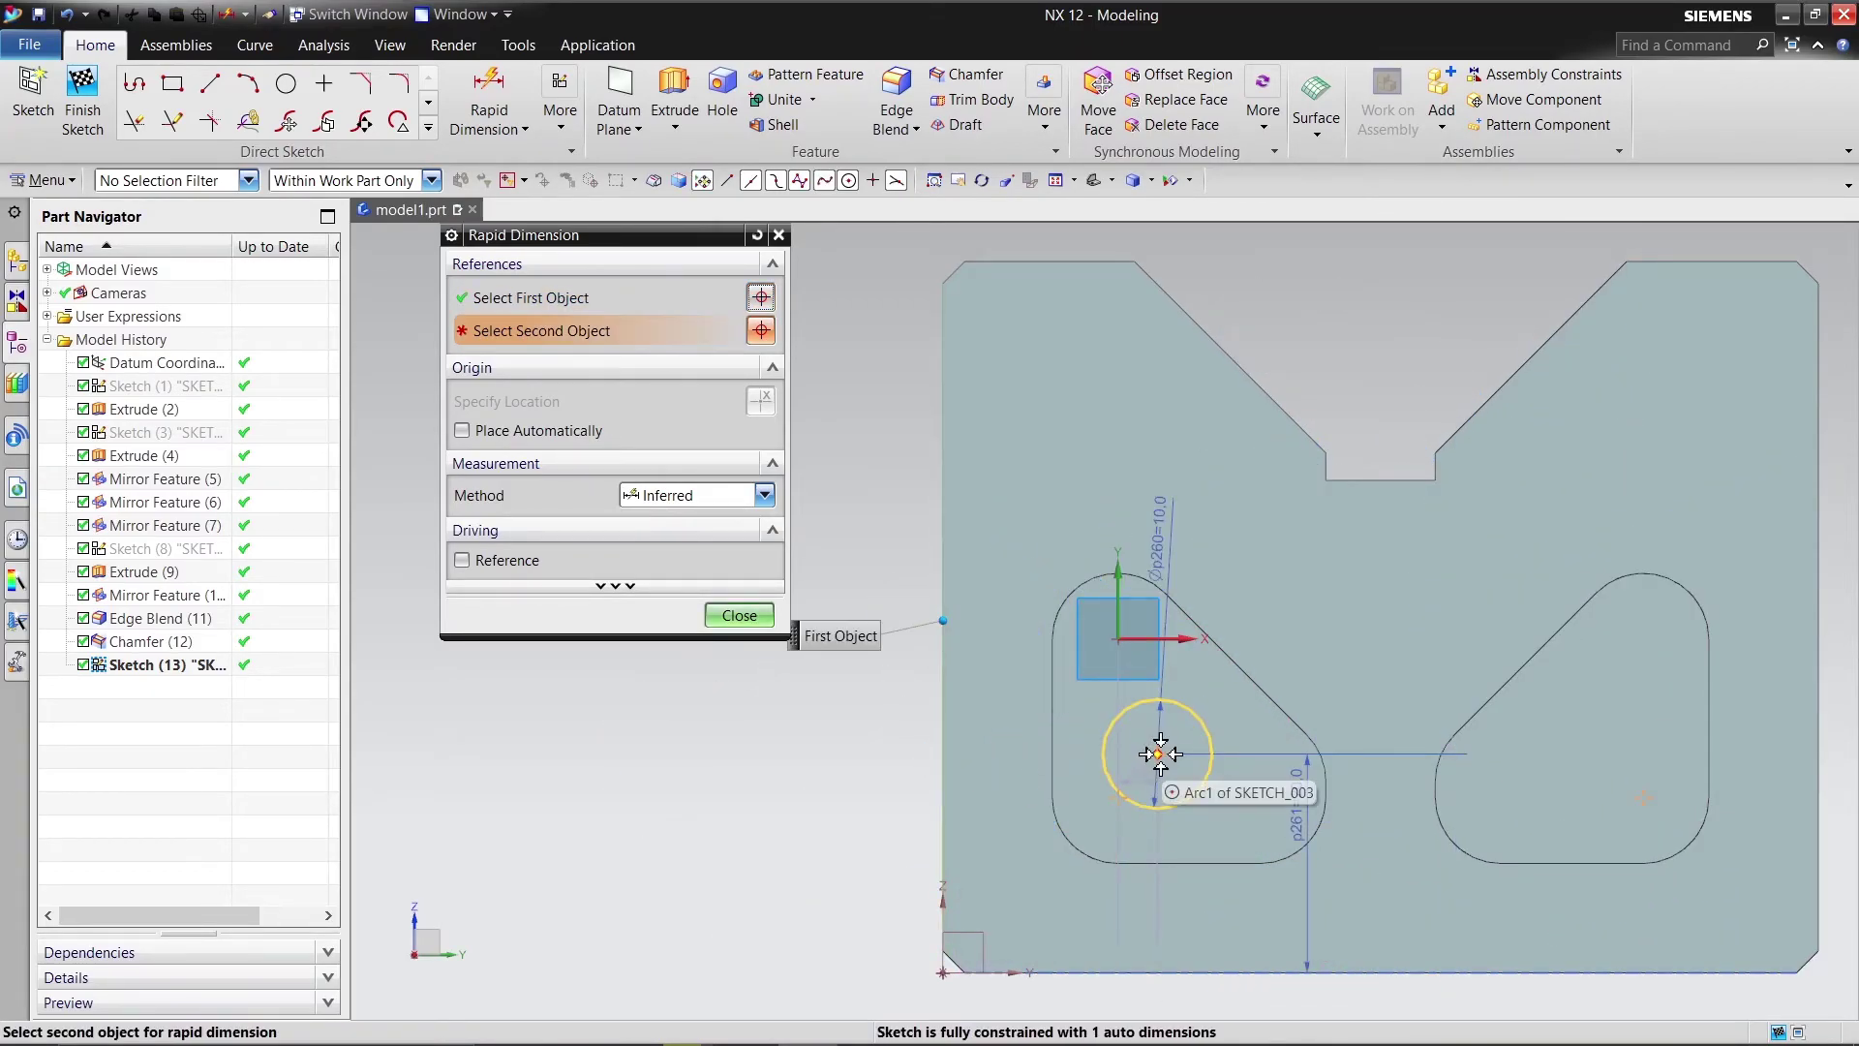
click(1016, 715)
click(1031, 689)
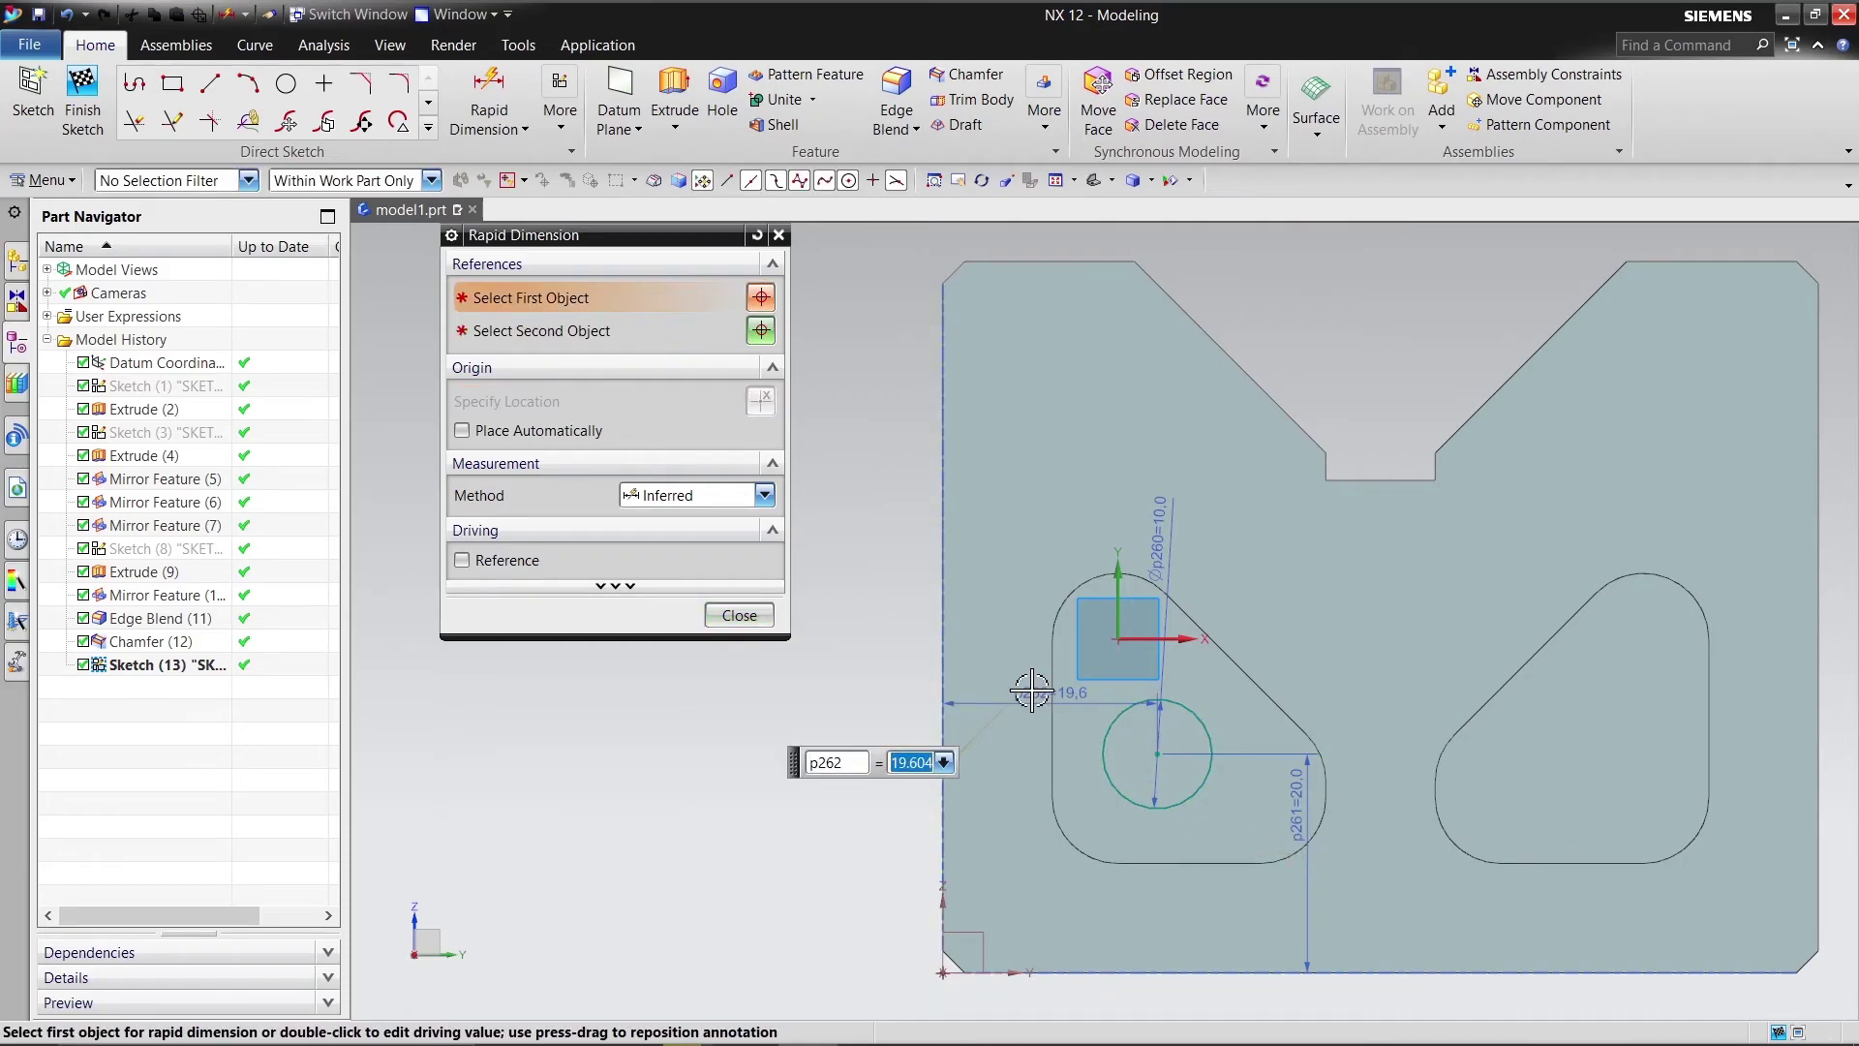
key(Return)
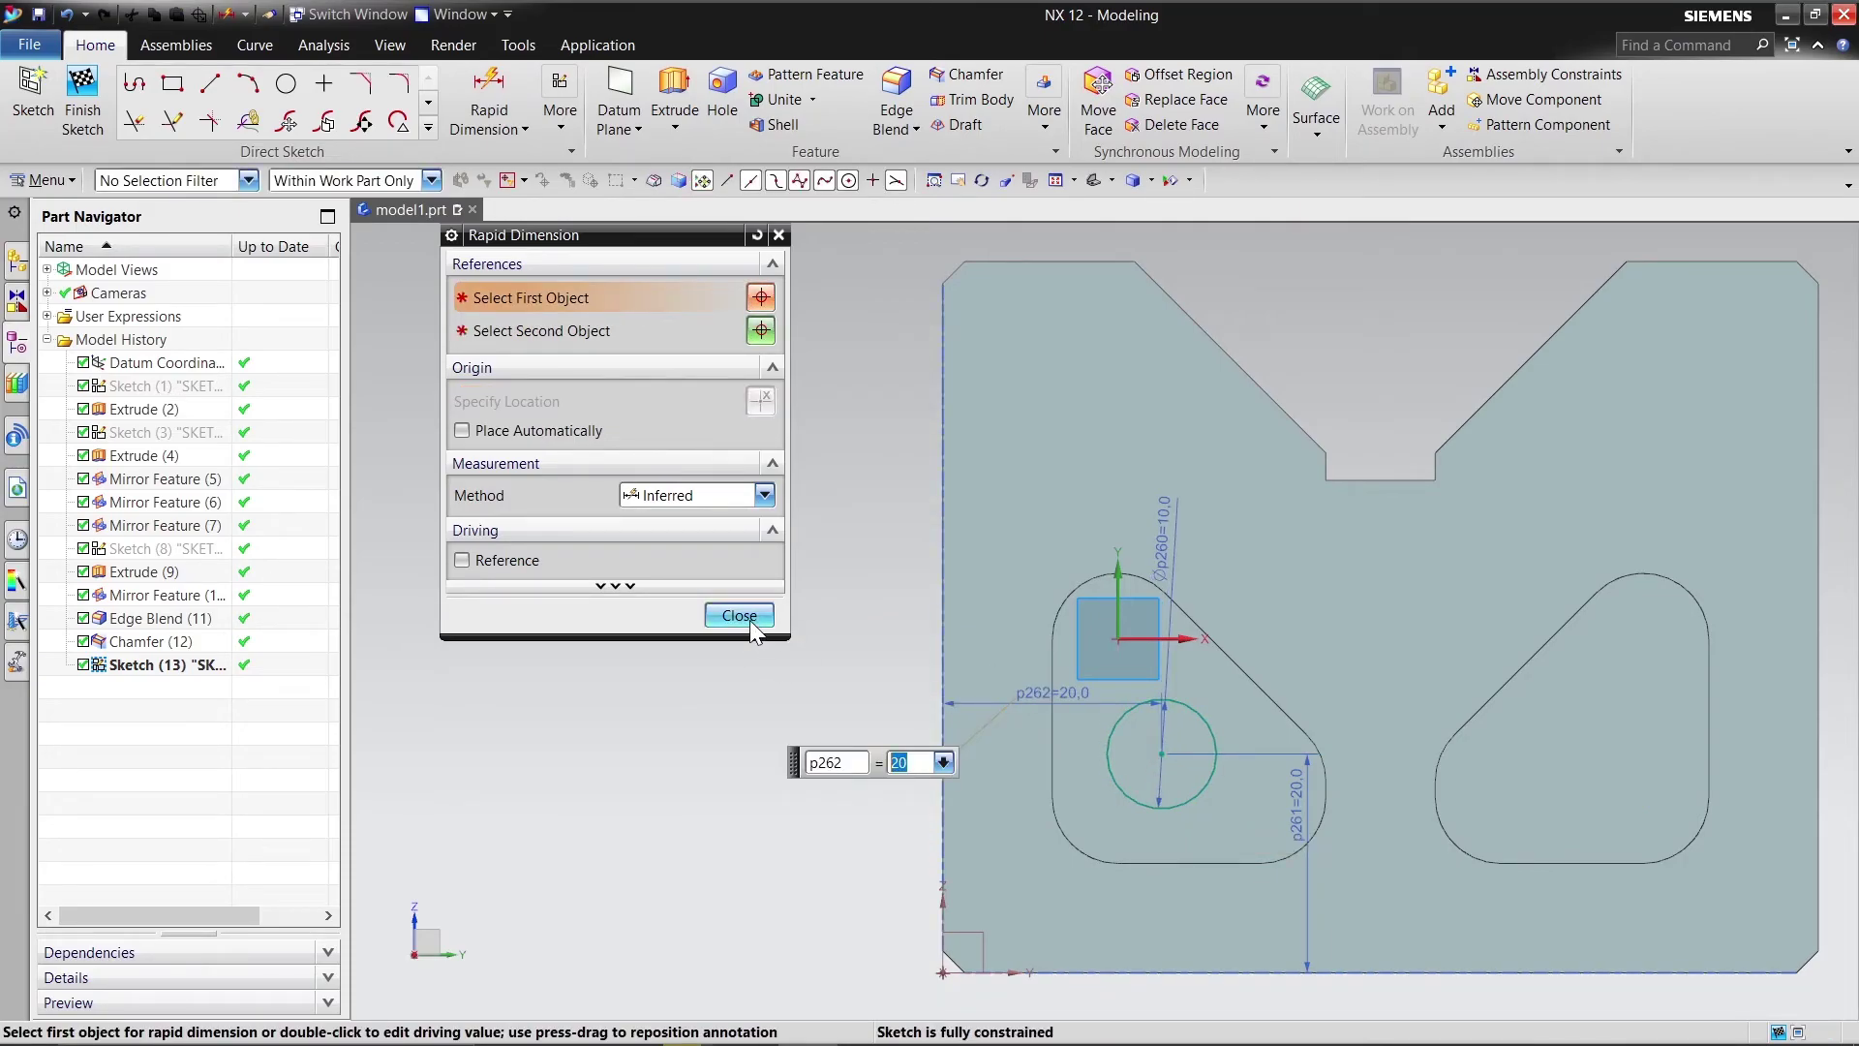
click(739, 615)
click(82, 107)
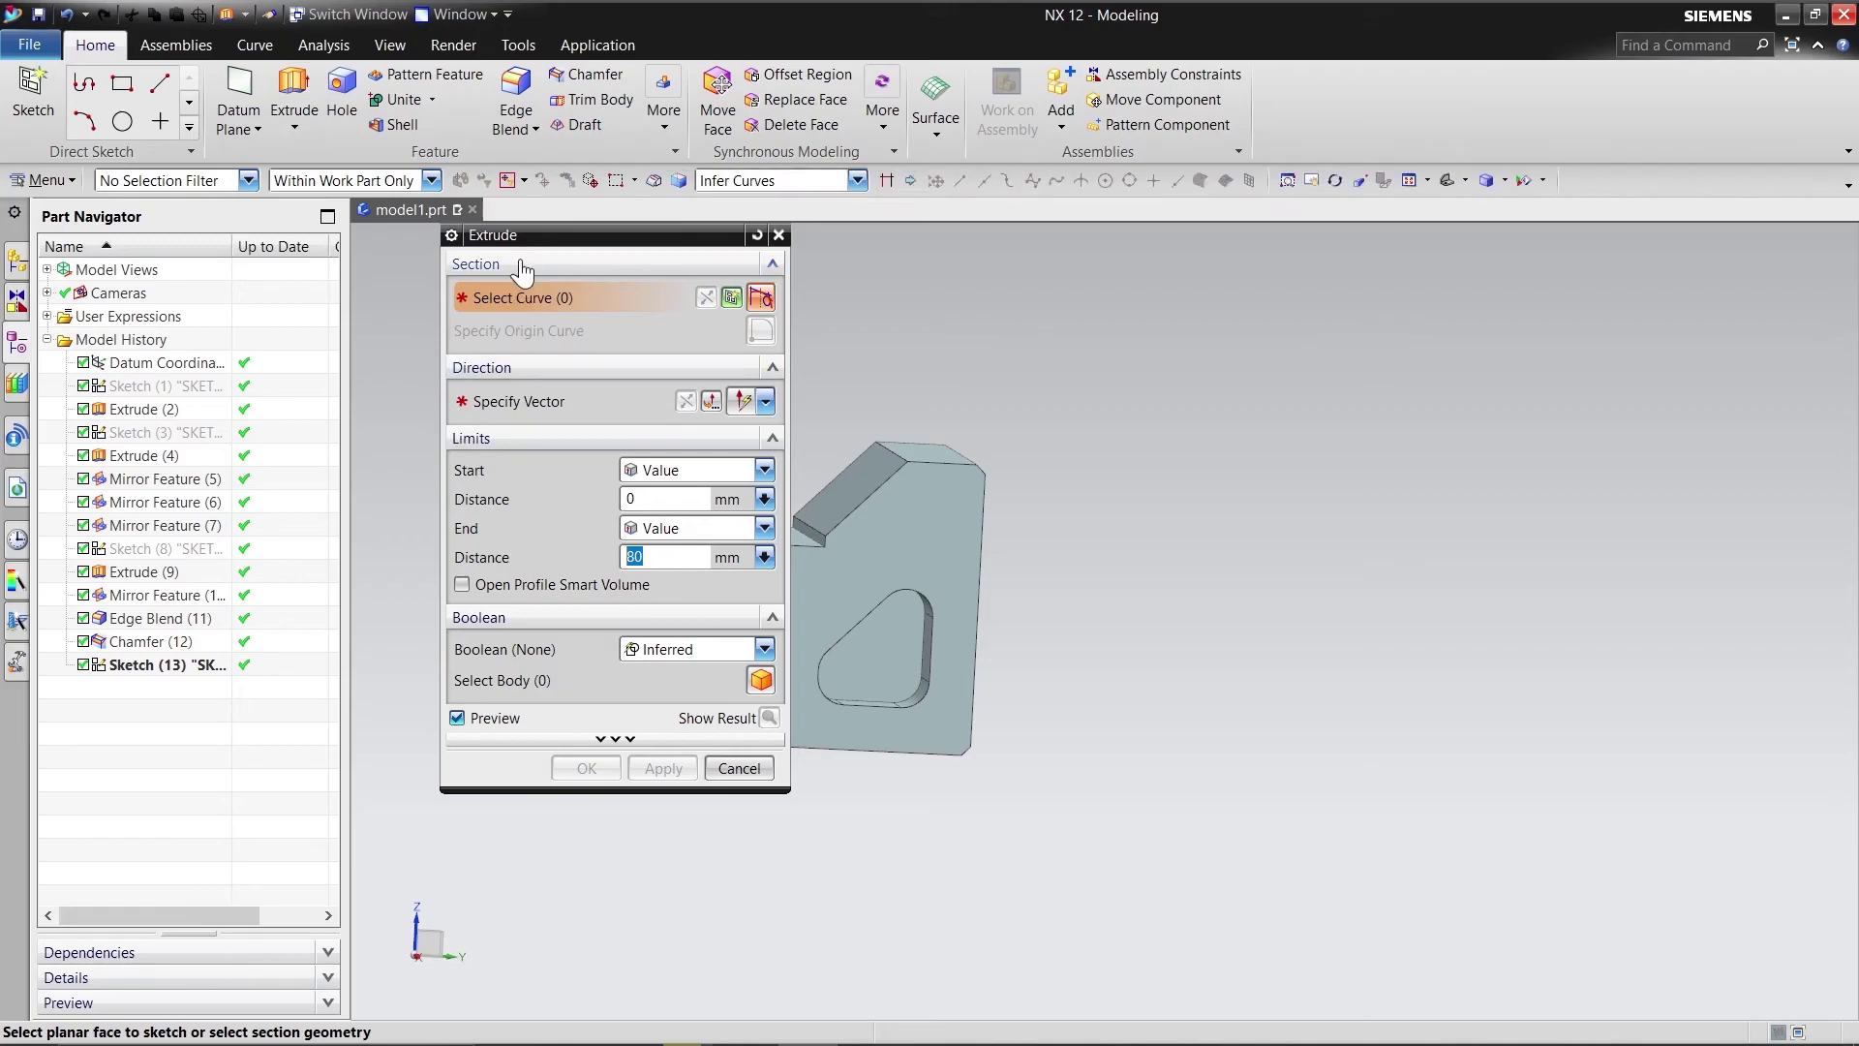
drag(523, 242, 1503, 240)
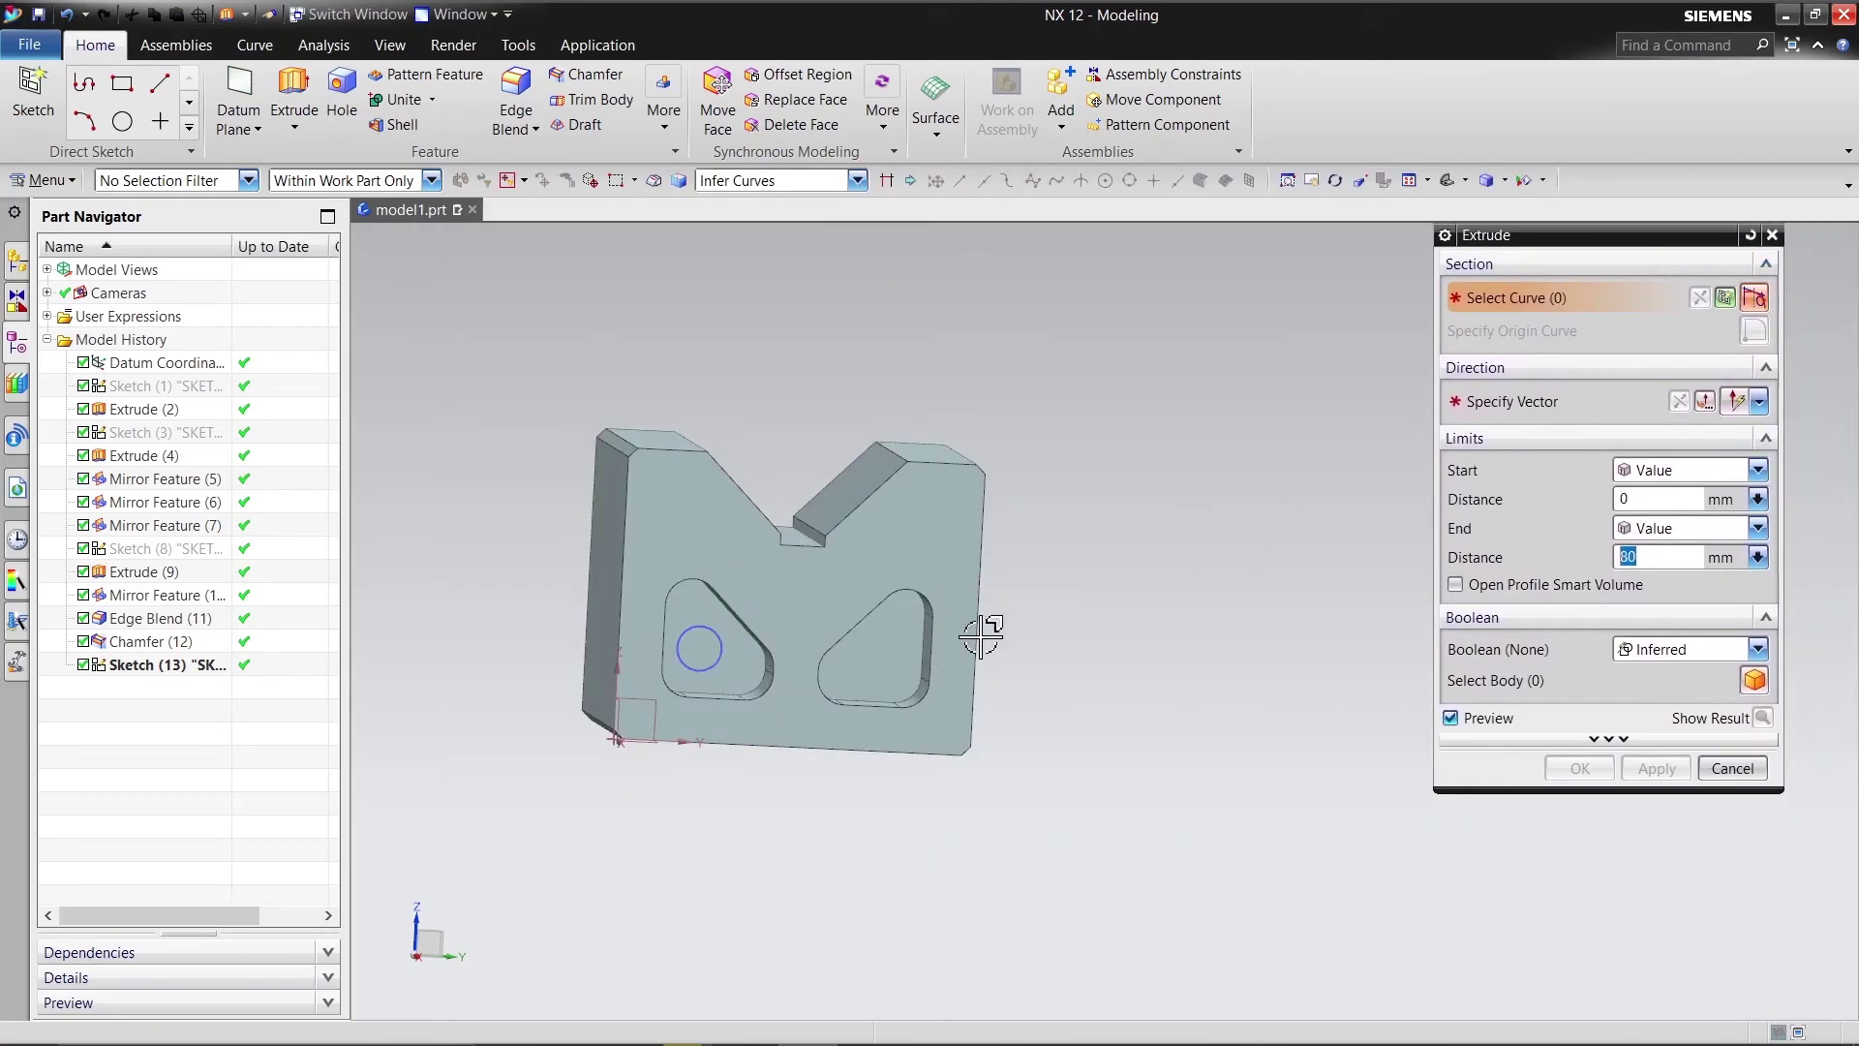
click(720, 649)
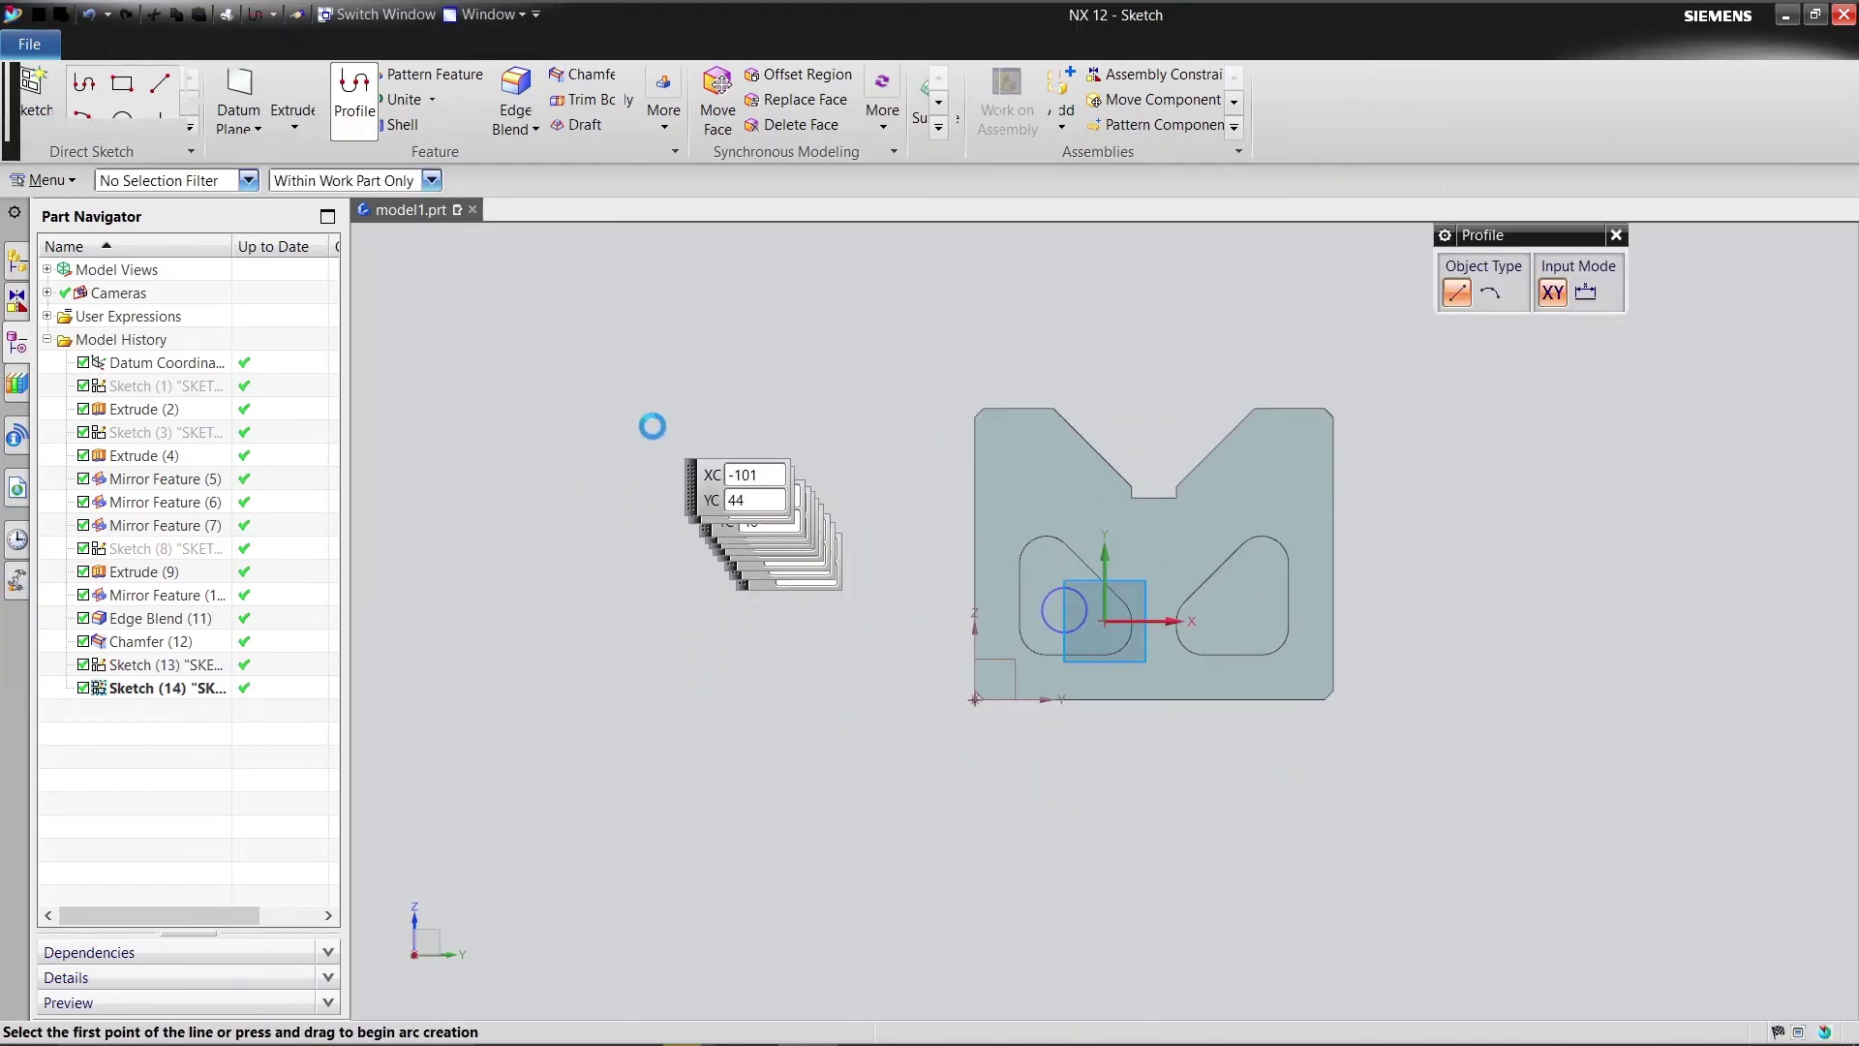
click(1617, 236)
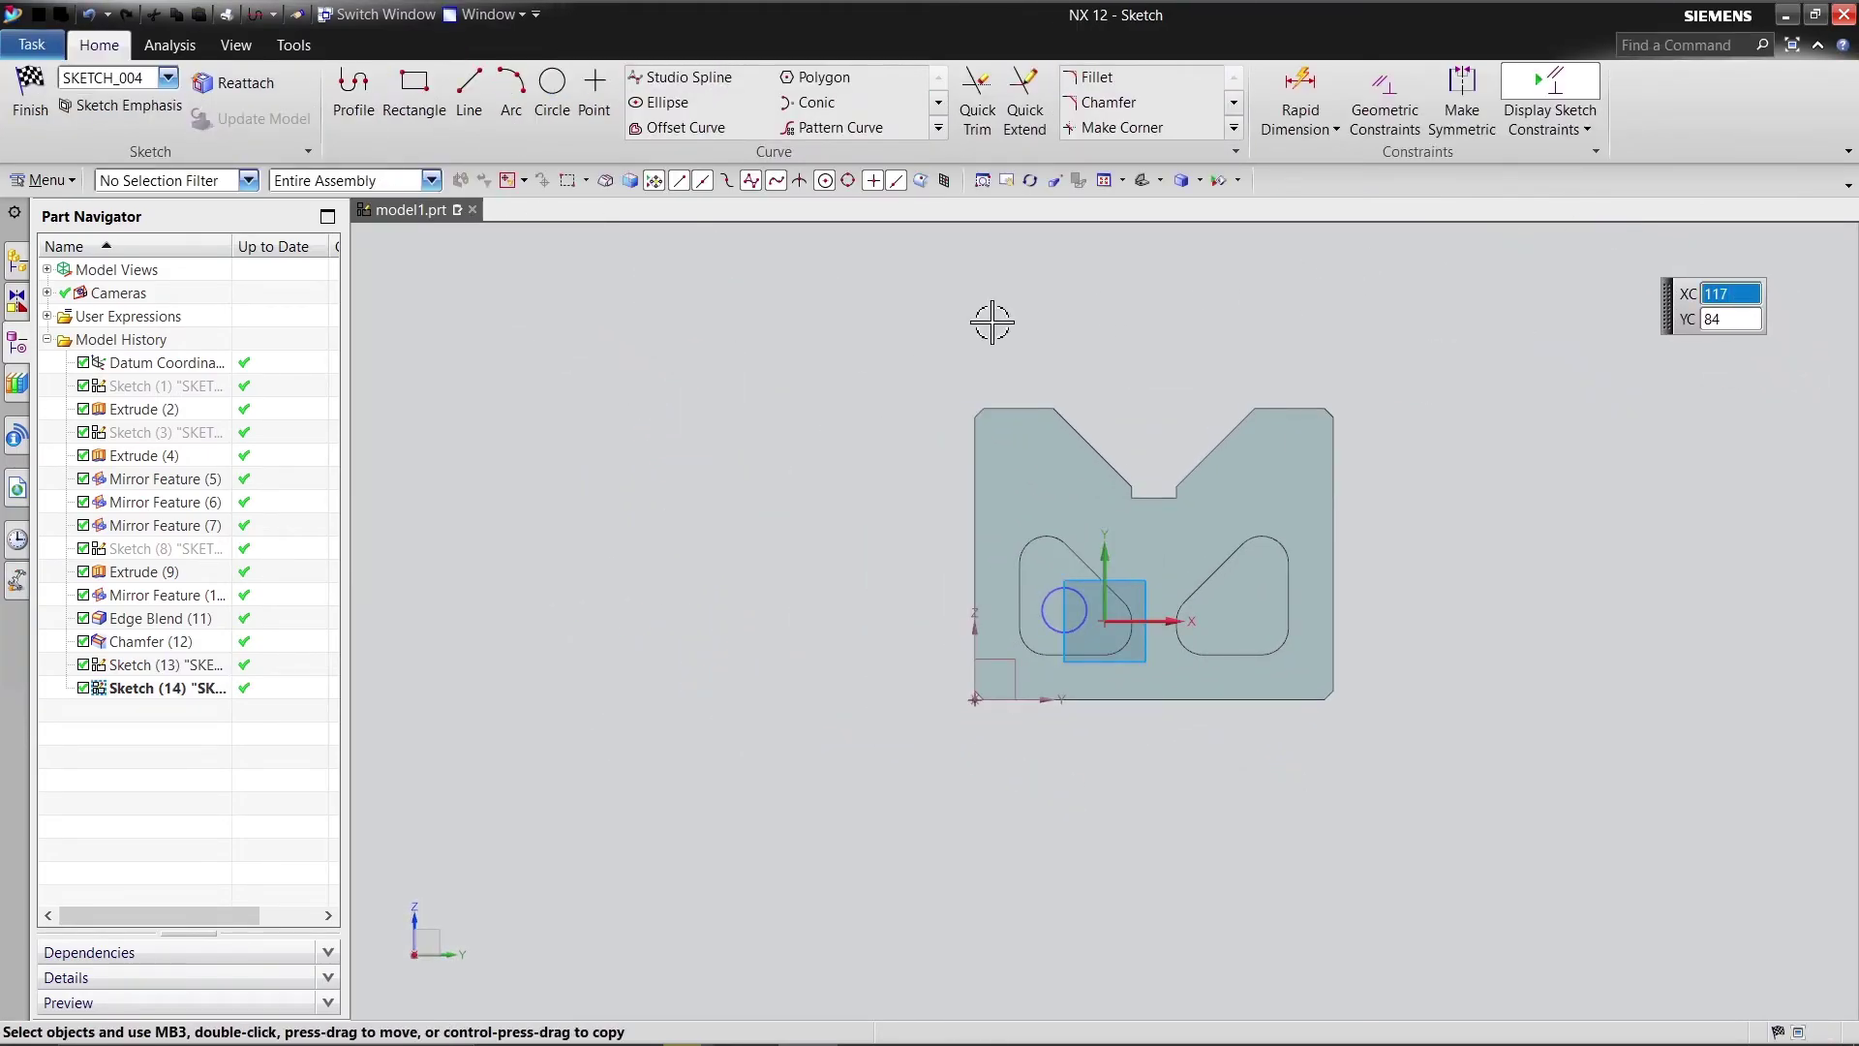
click(26, 94)
click(774, 576)
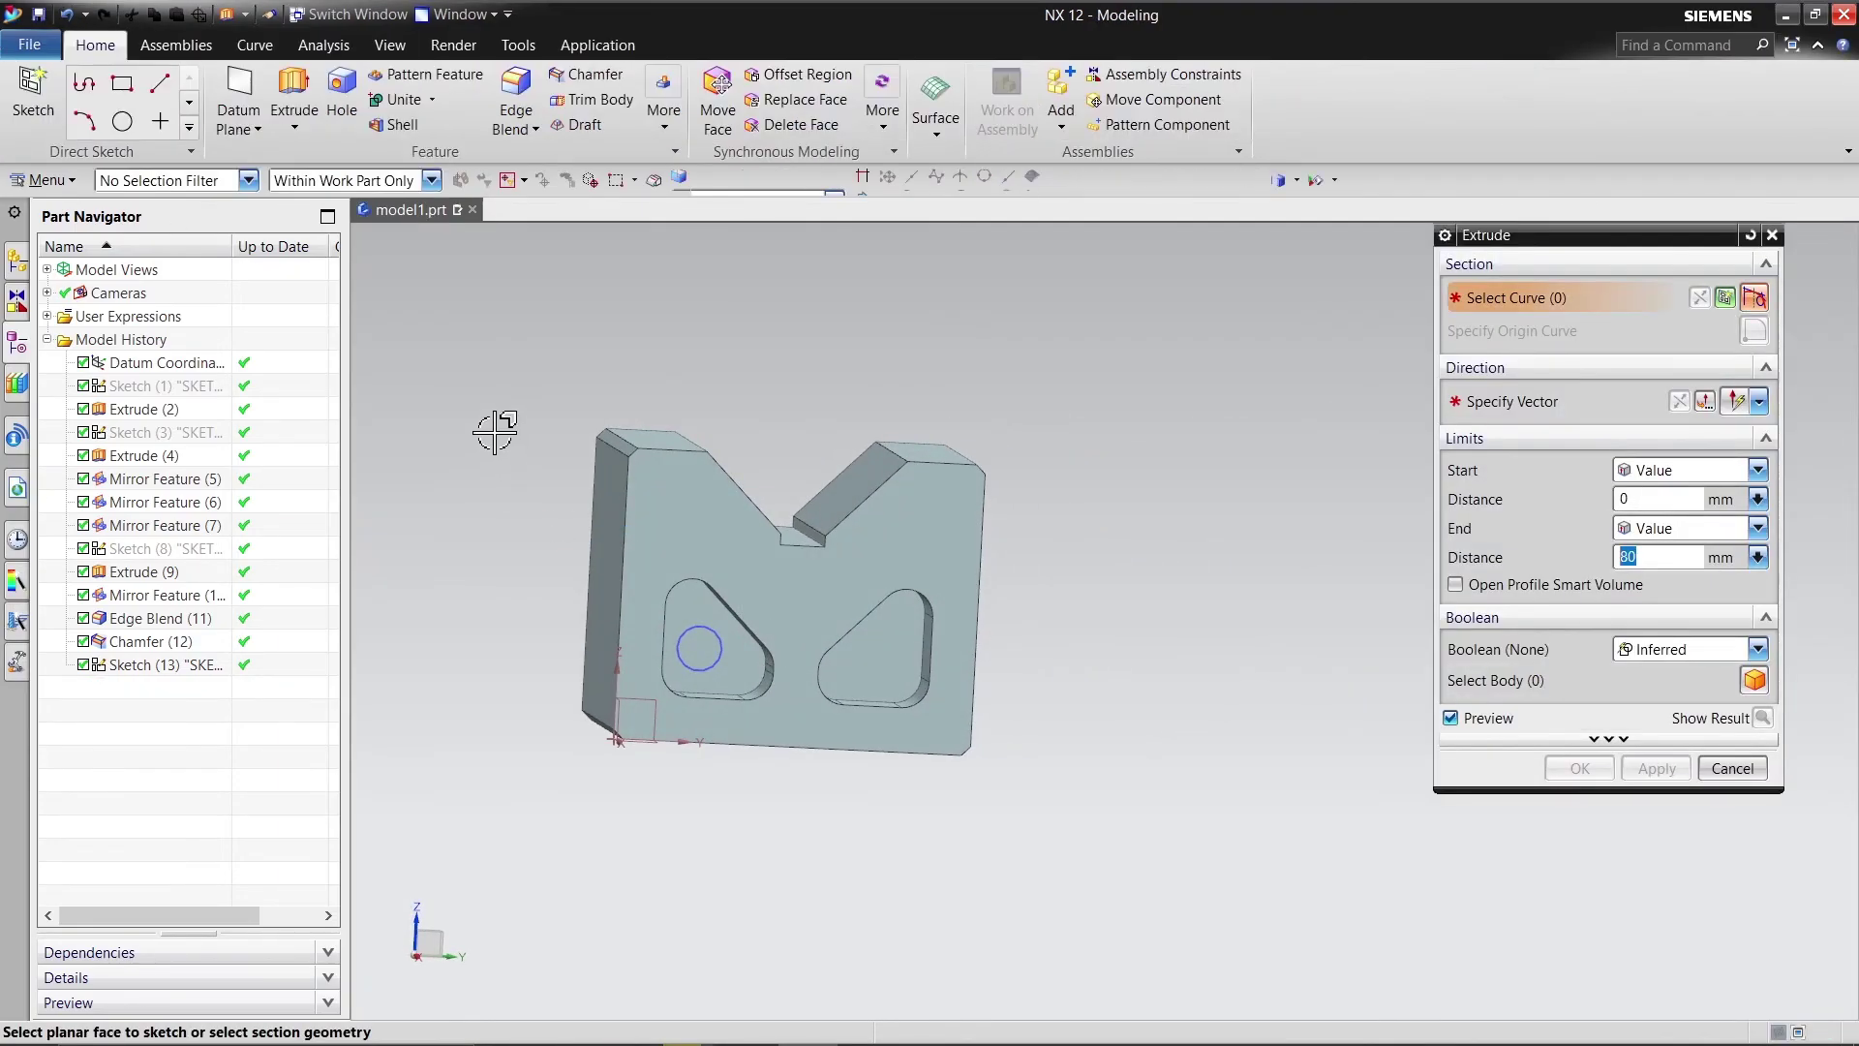
click(1773, 234)
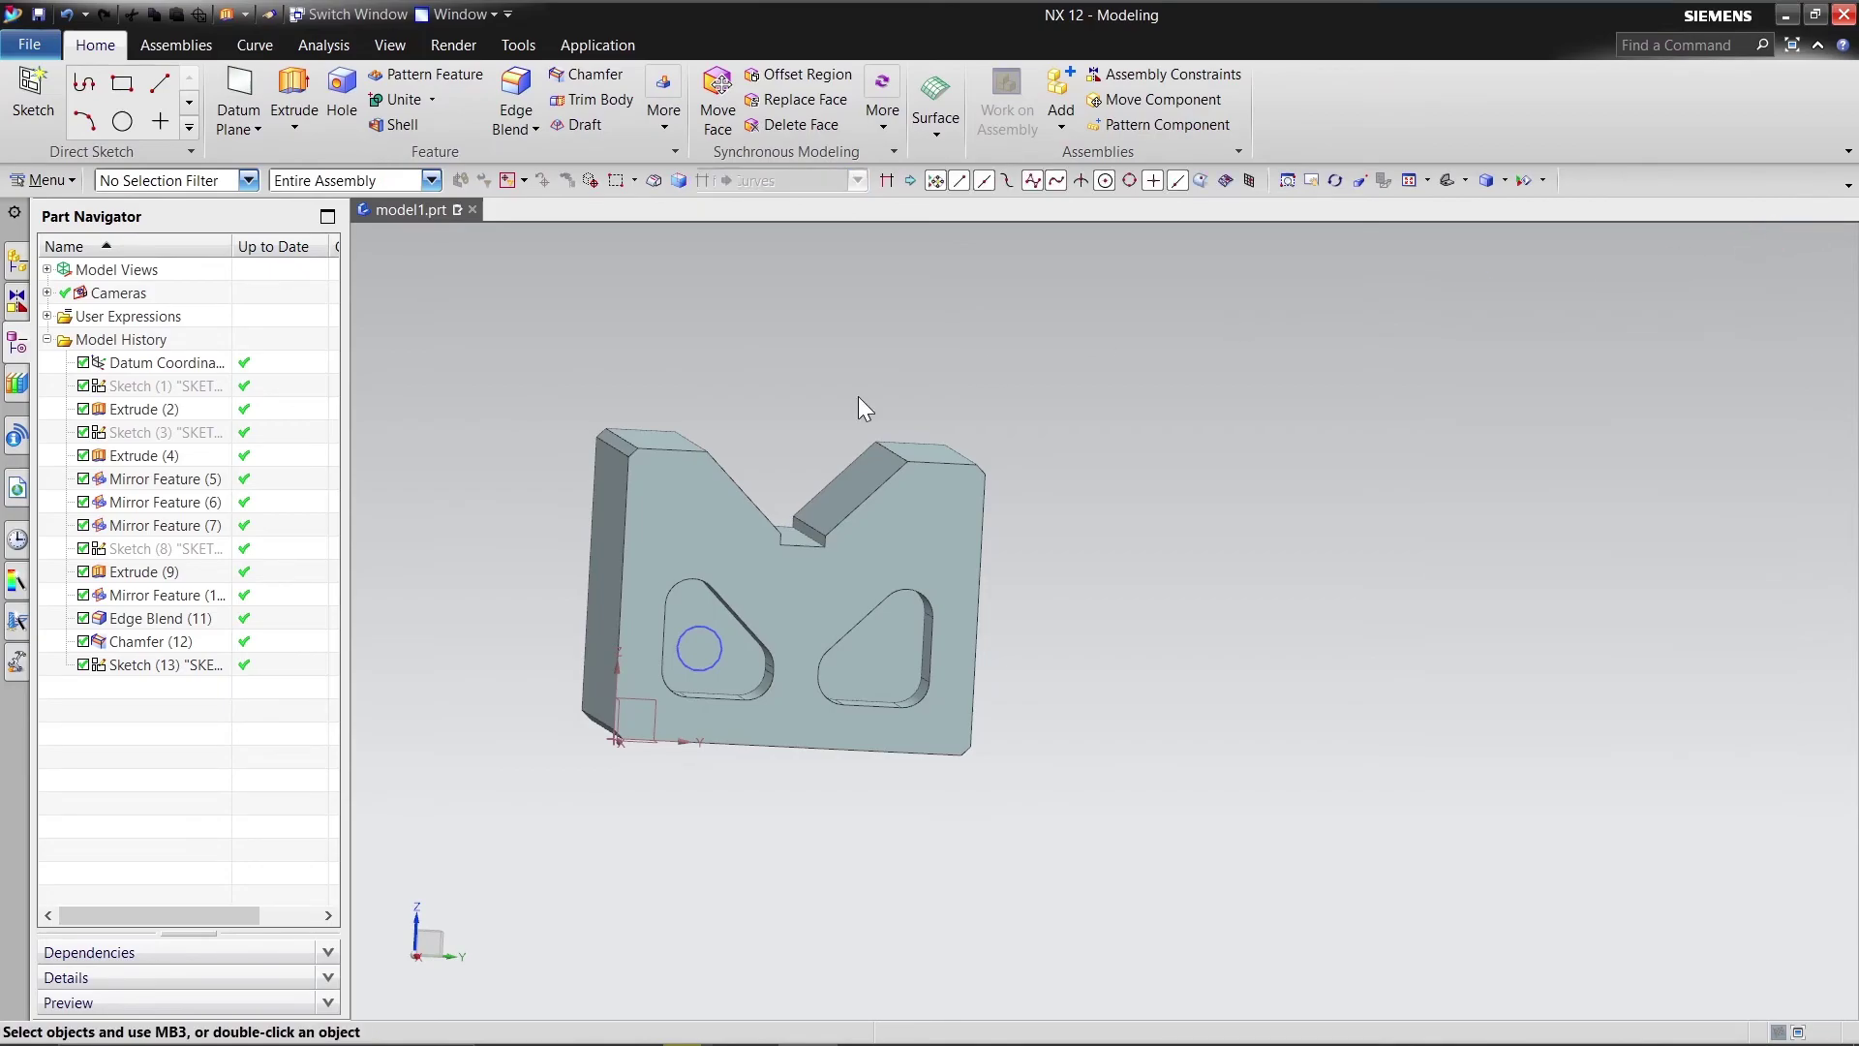
Step: Extrude the 10 mm circle 80 mm into the block as a subtracted hole, and hide its sketch
click(308, 94)
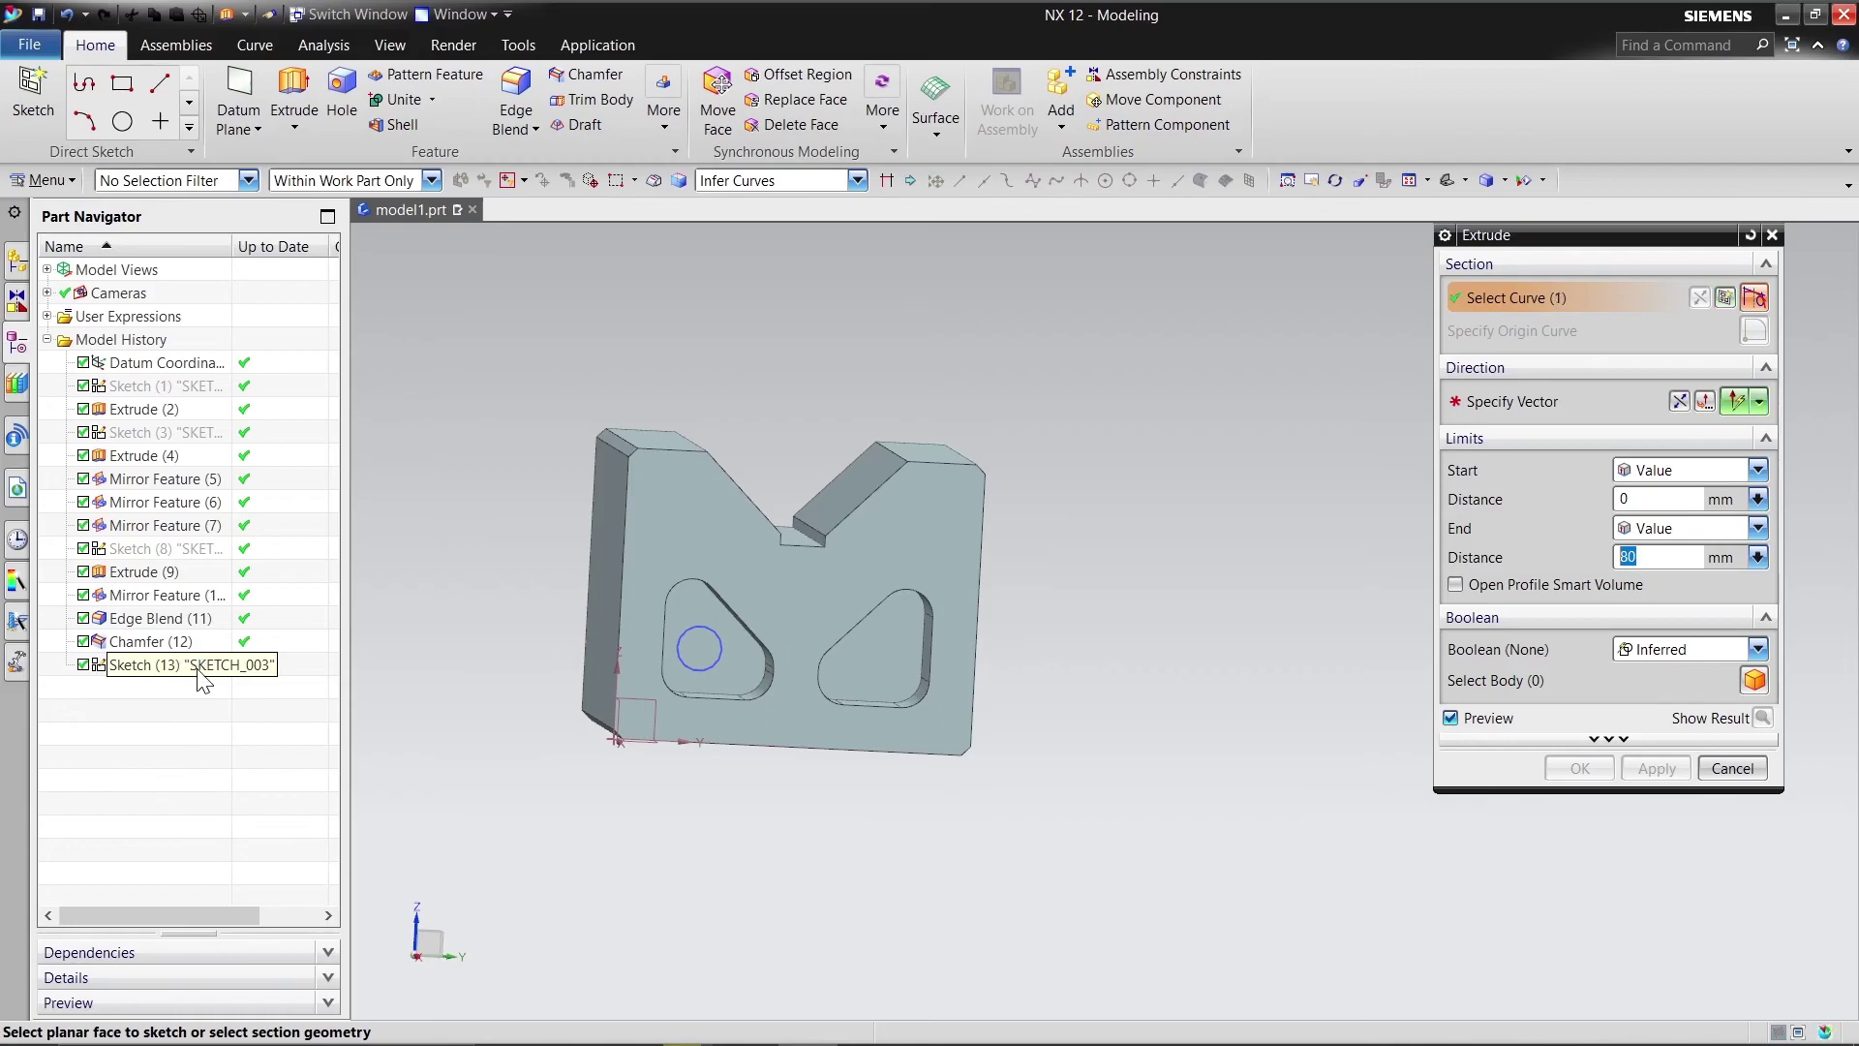
click(1700, 403)
middle_drag(1134, 566, 1407, 742)
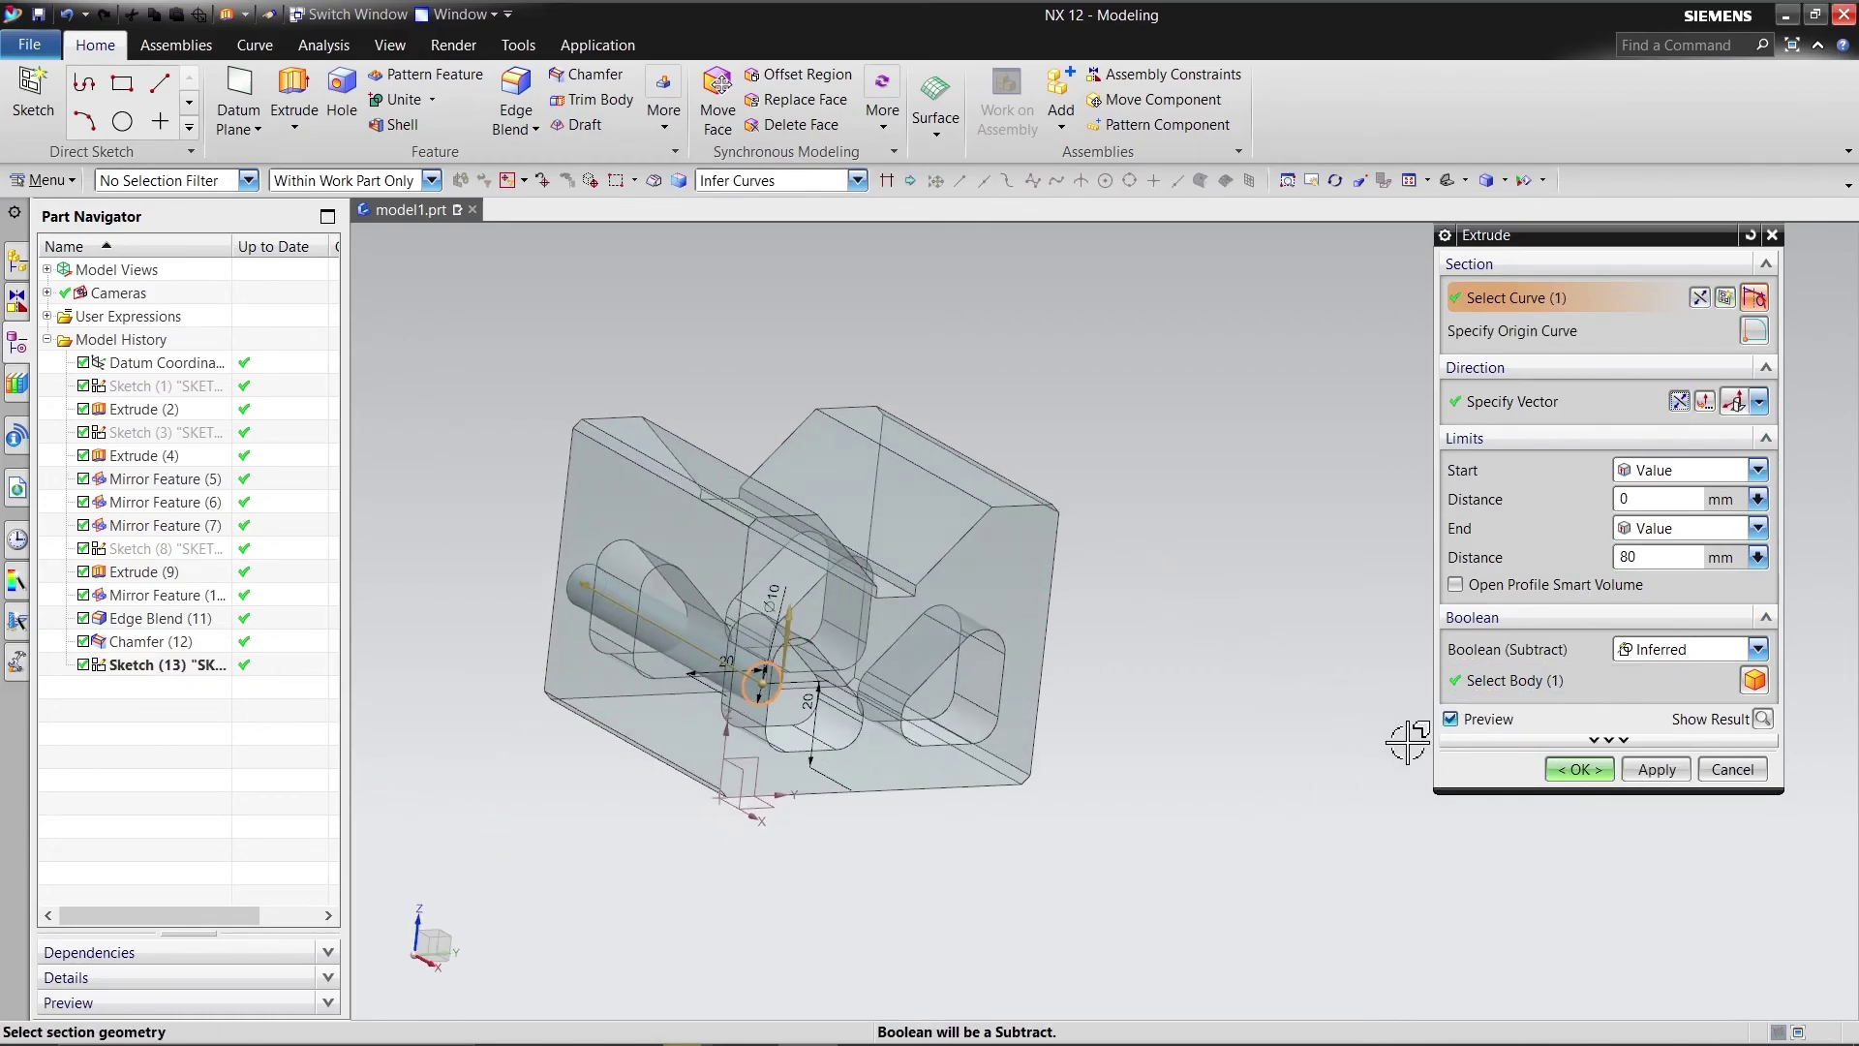
click(1764, 717)
middle_drag(1174, 721, 1296, 779)
click(1582, 772)
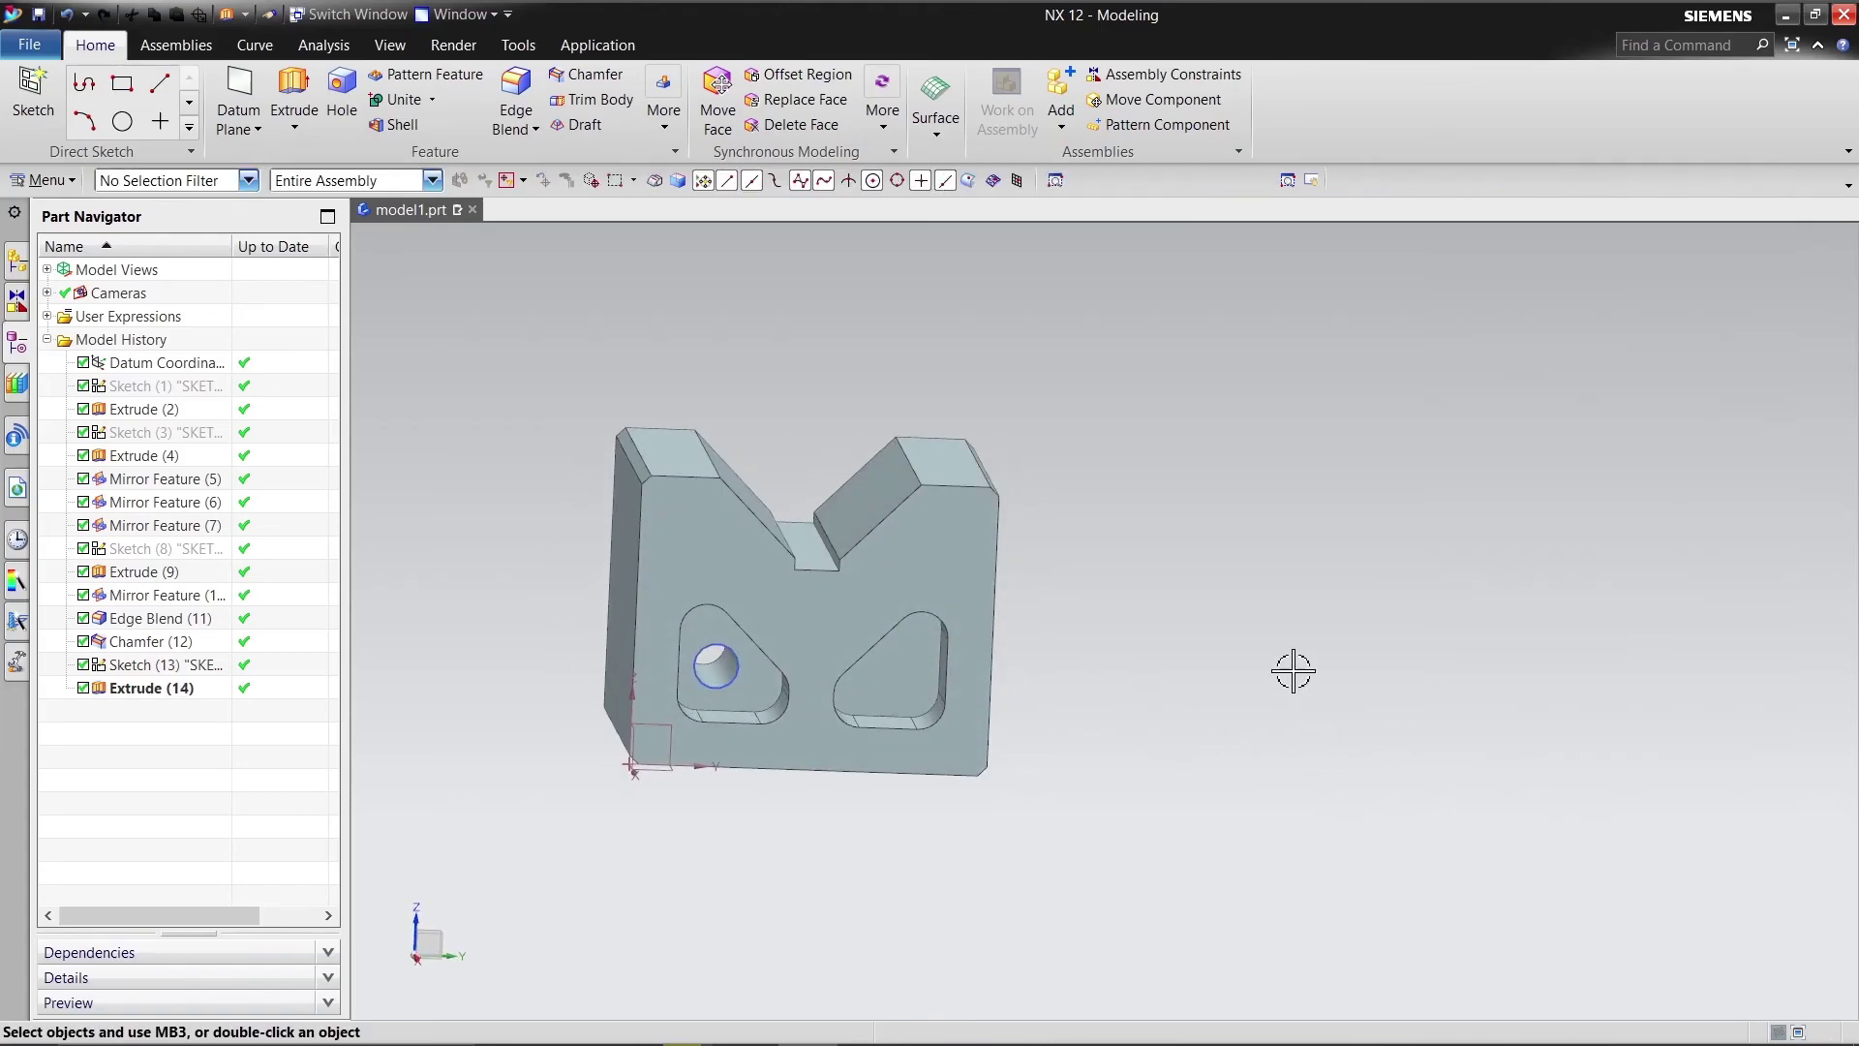
right_click(160, 665)
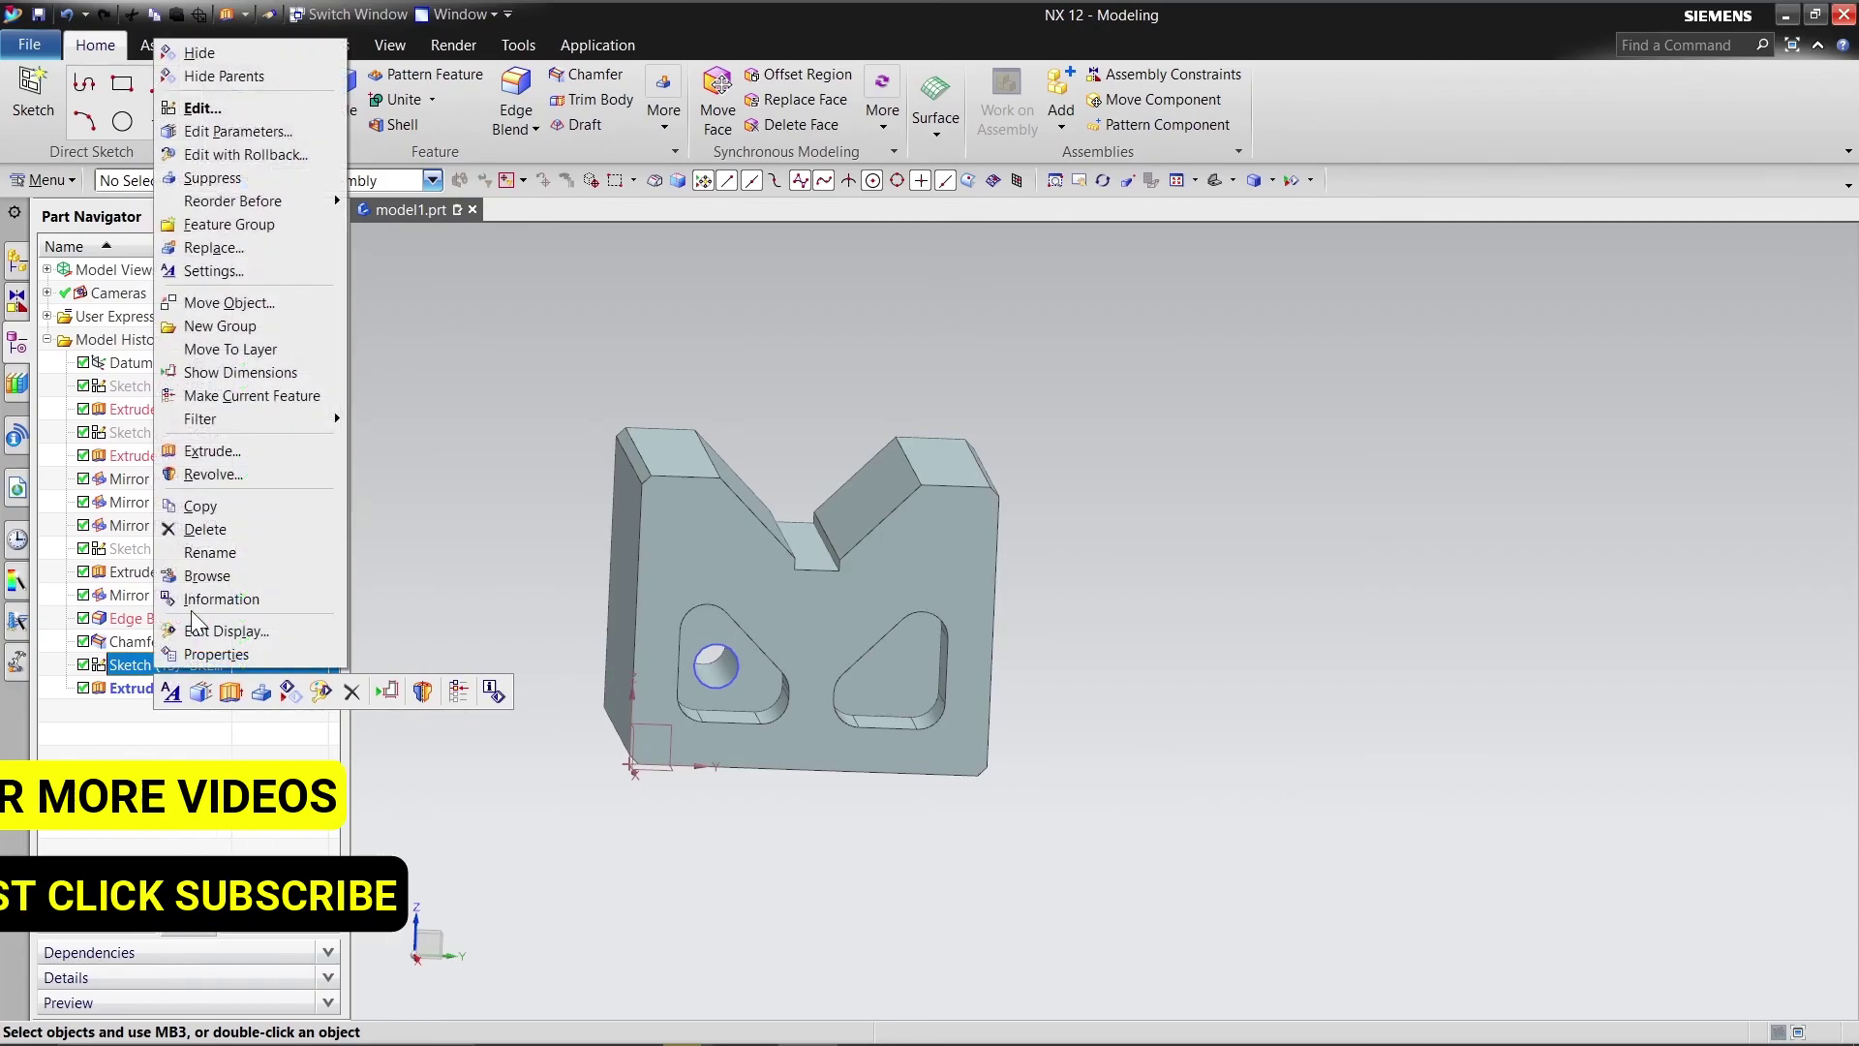
click(201, 53)
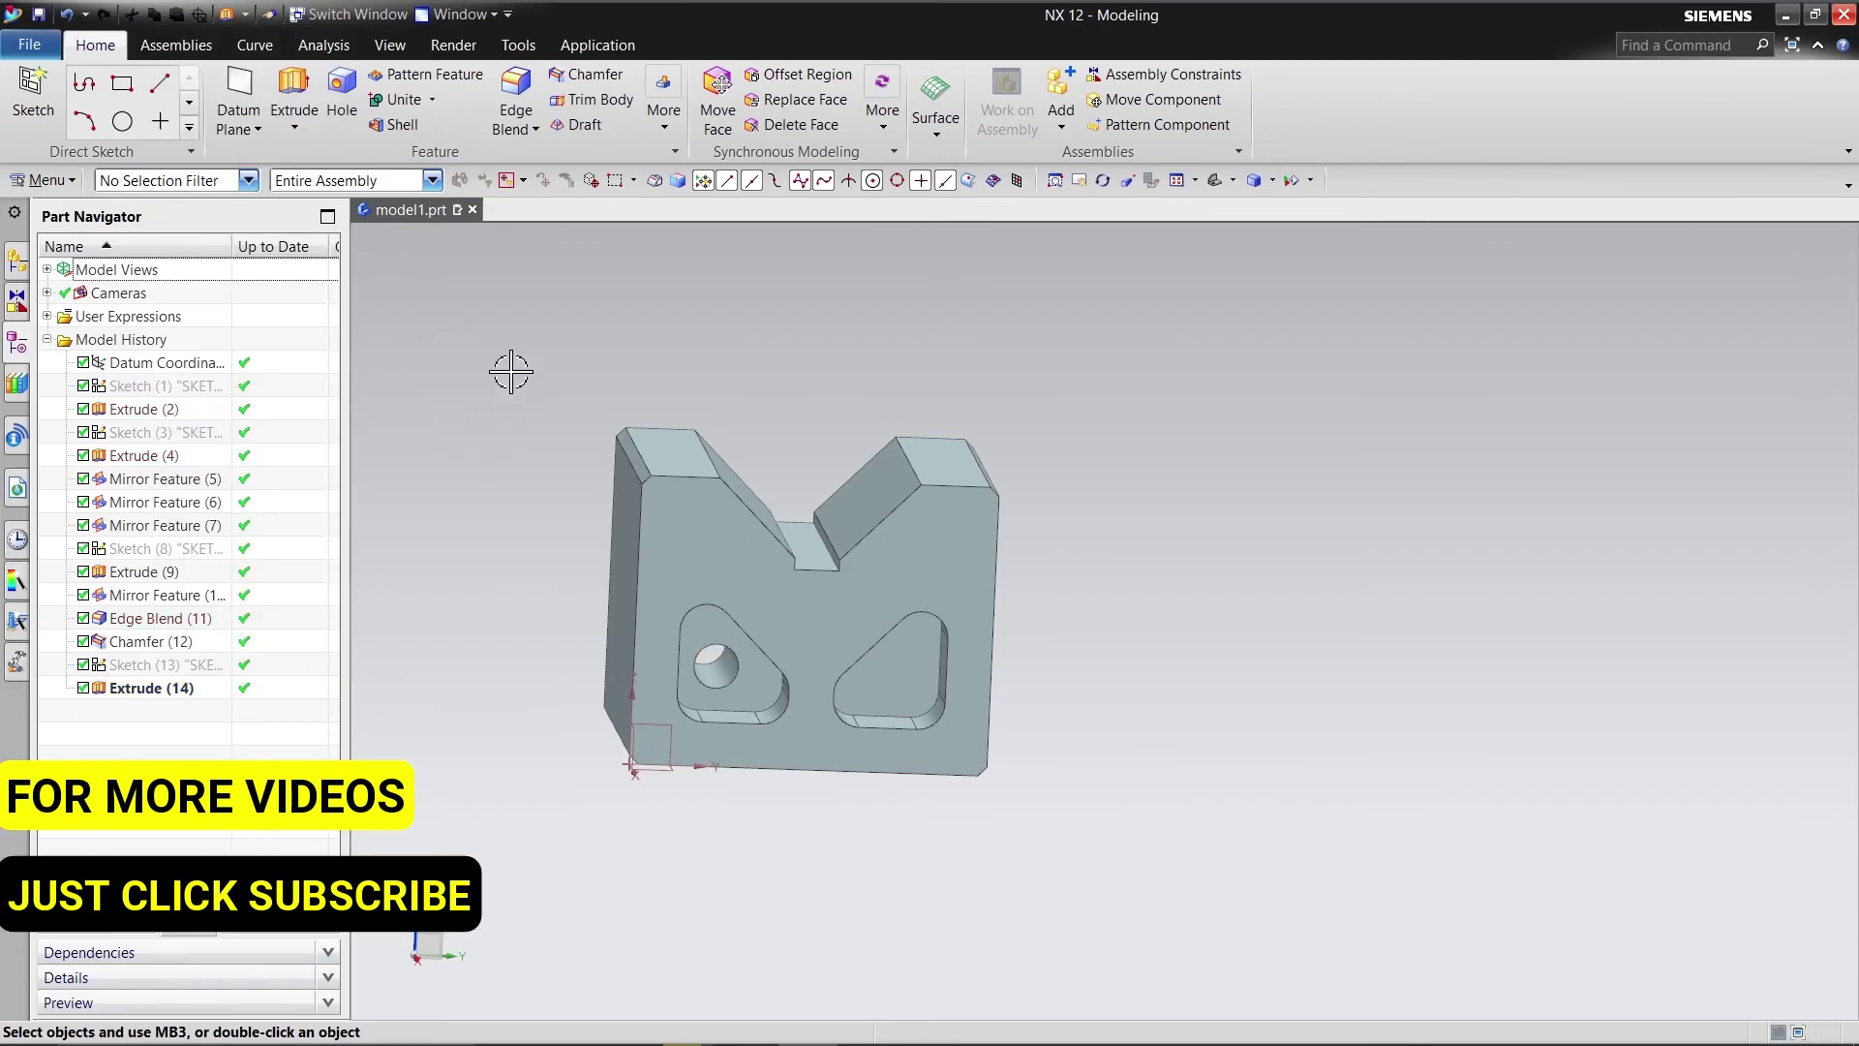
Step: Mirror the 10 mm extruded hole into the opposite pocket using a new plane midway between the block's two outer side faces
click(664, 111)
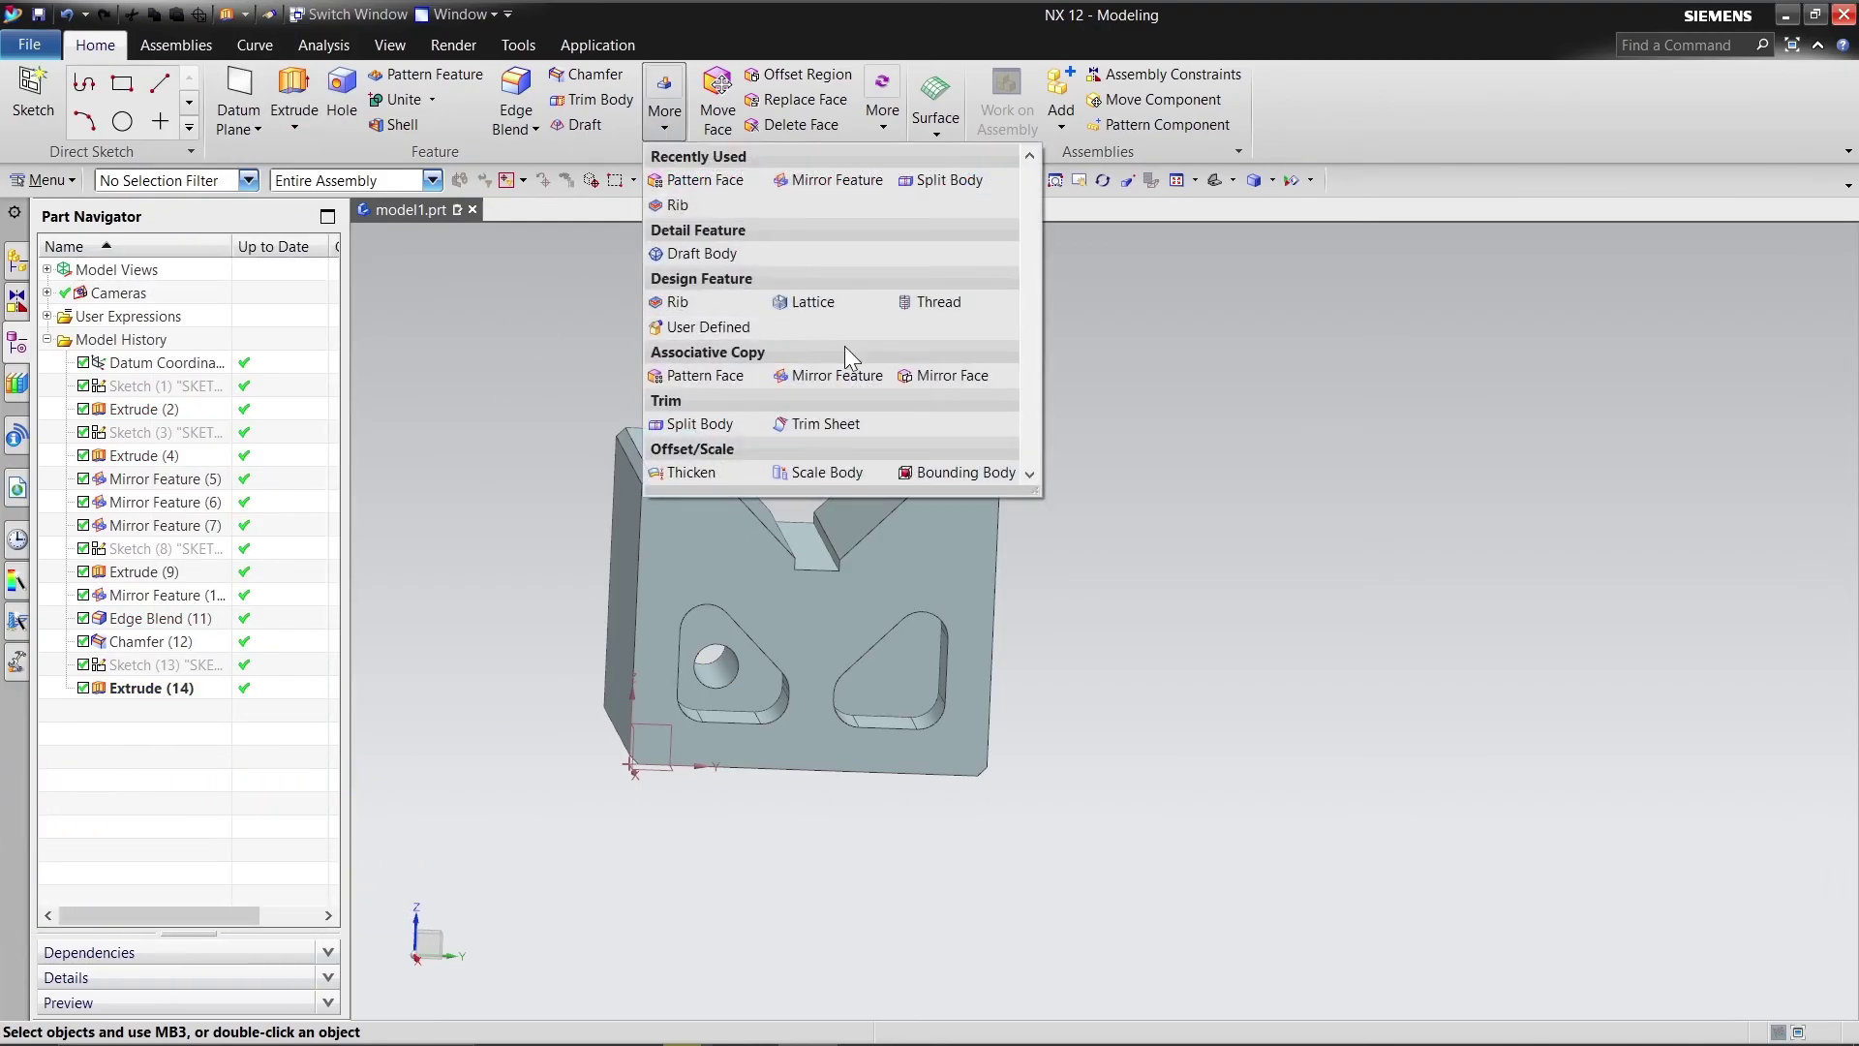
click(843, 378)
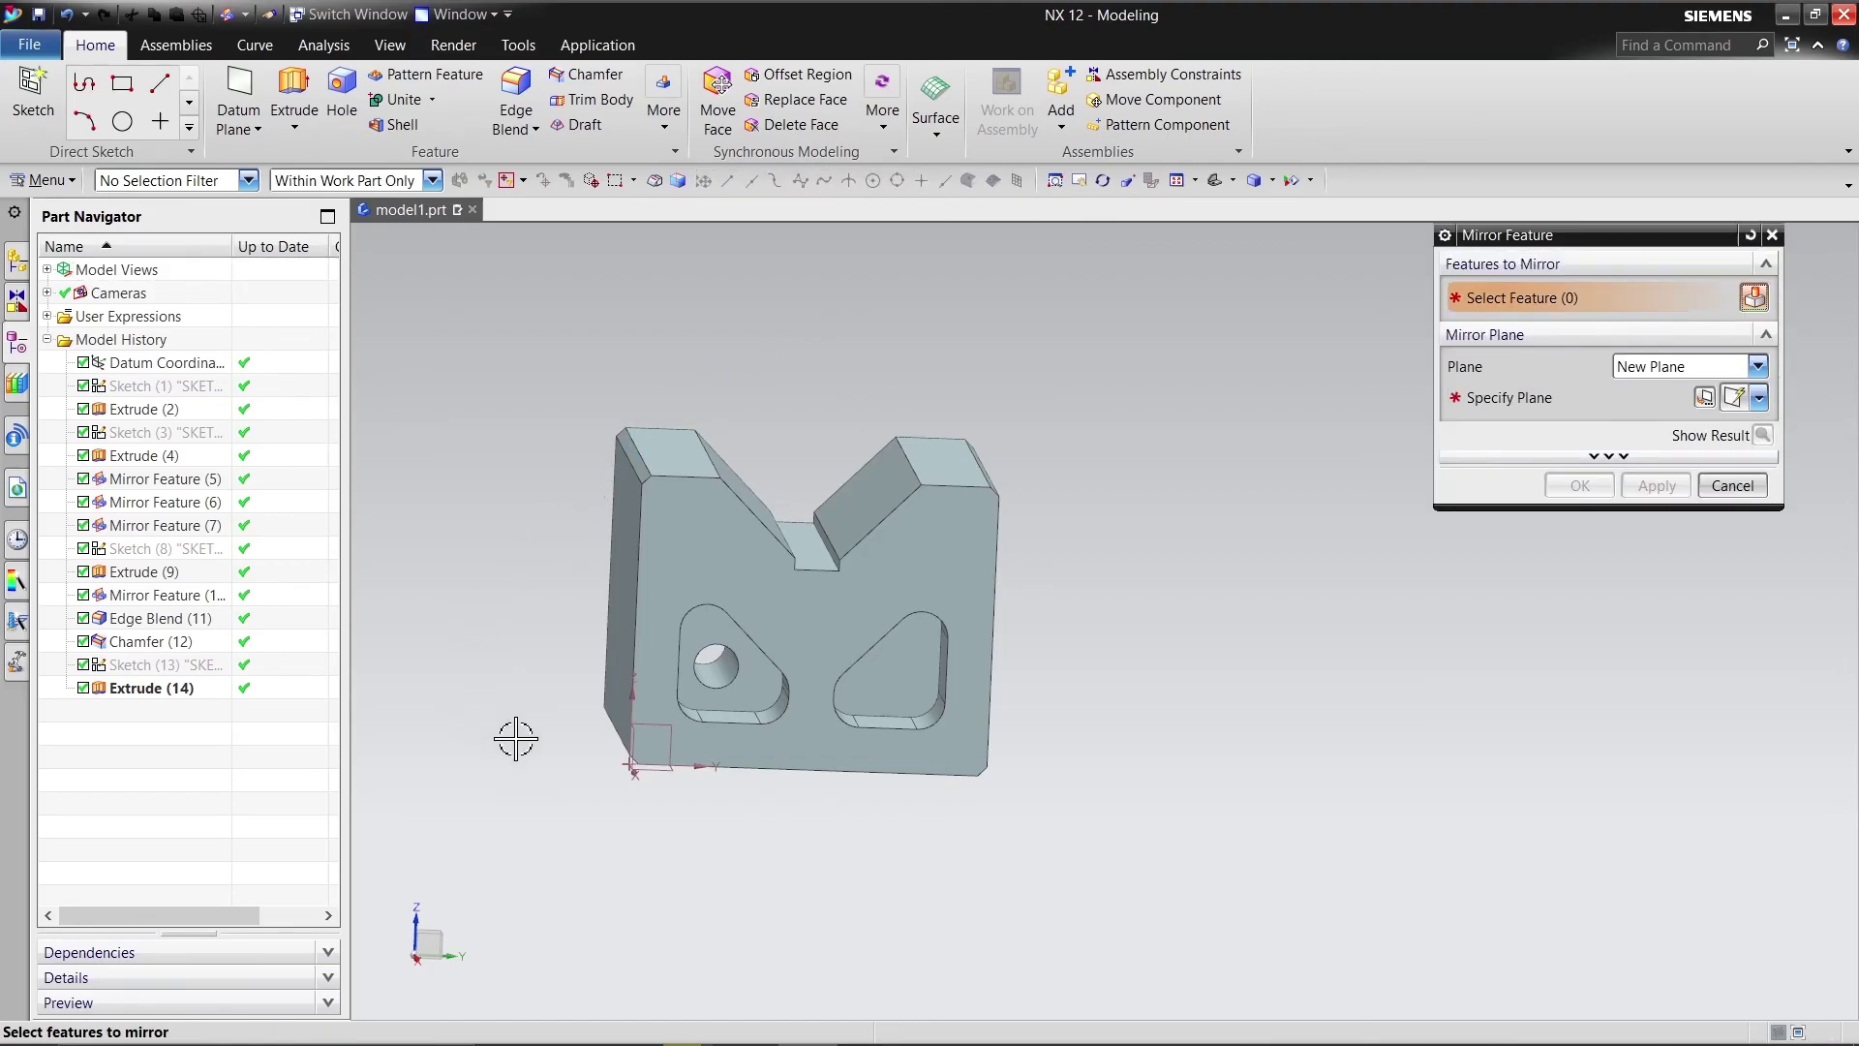
click(175, 692)
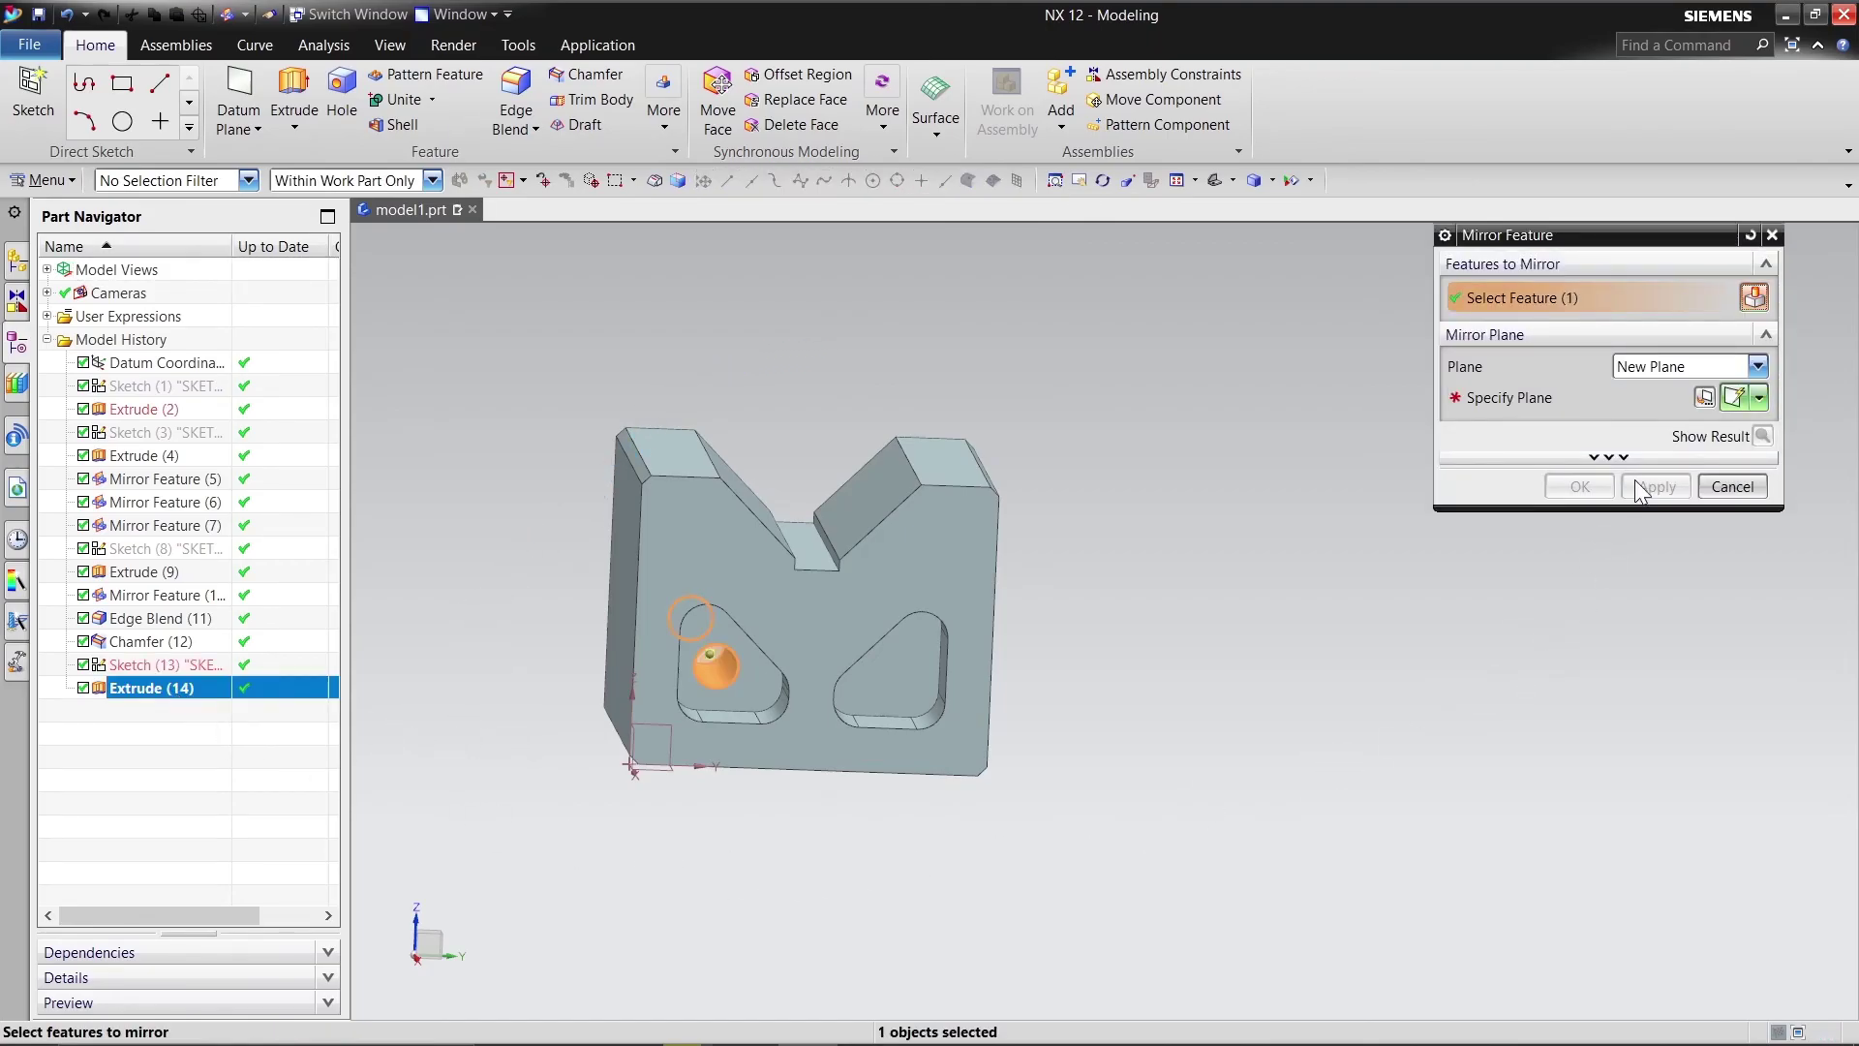
click(1624, 394)
middle_drag(1280, 432, 367, 735)
click(685, 584)
middle_drag(614, 817, 455, 758)
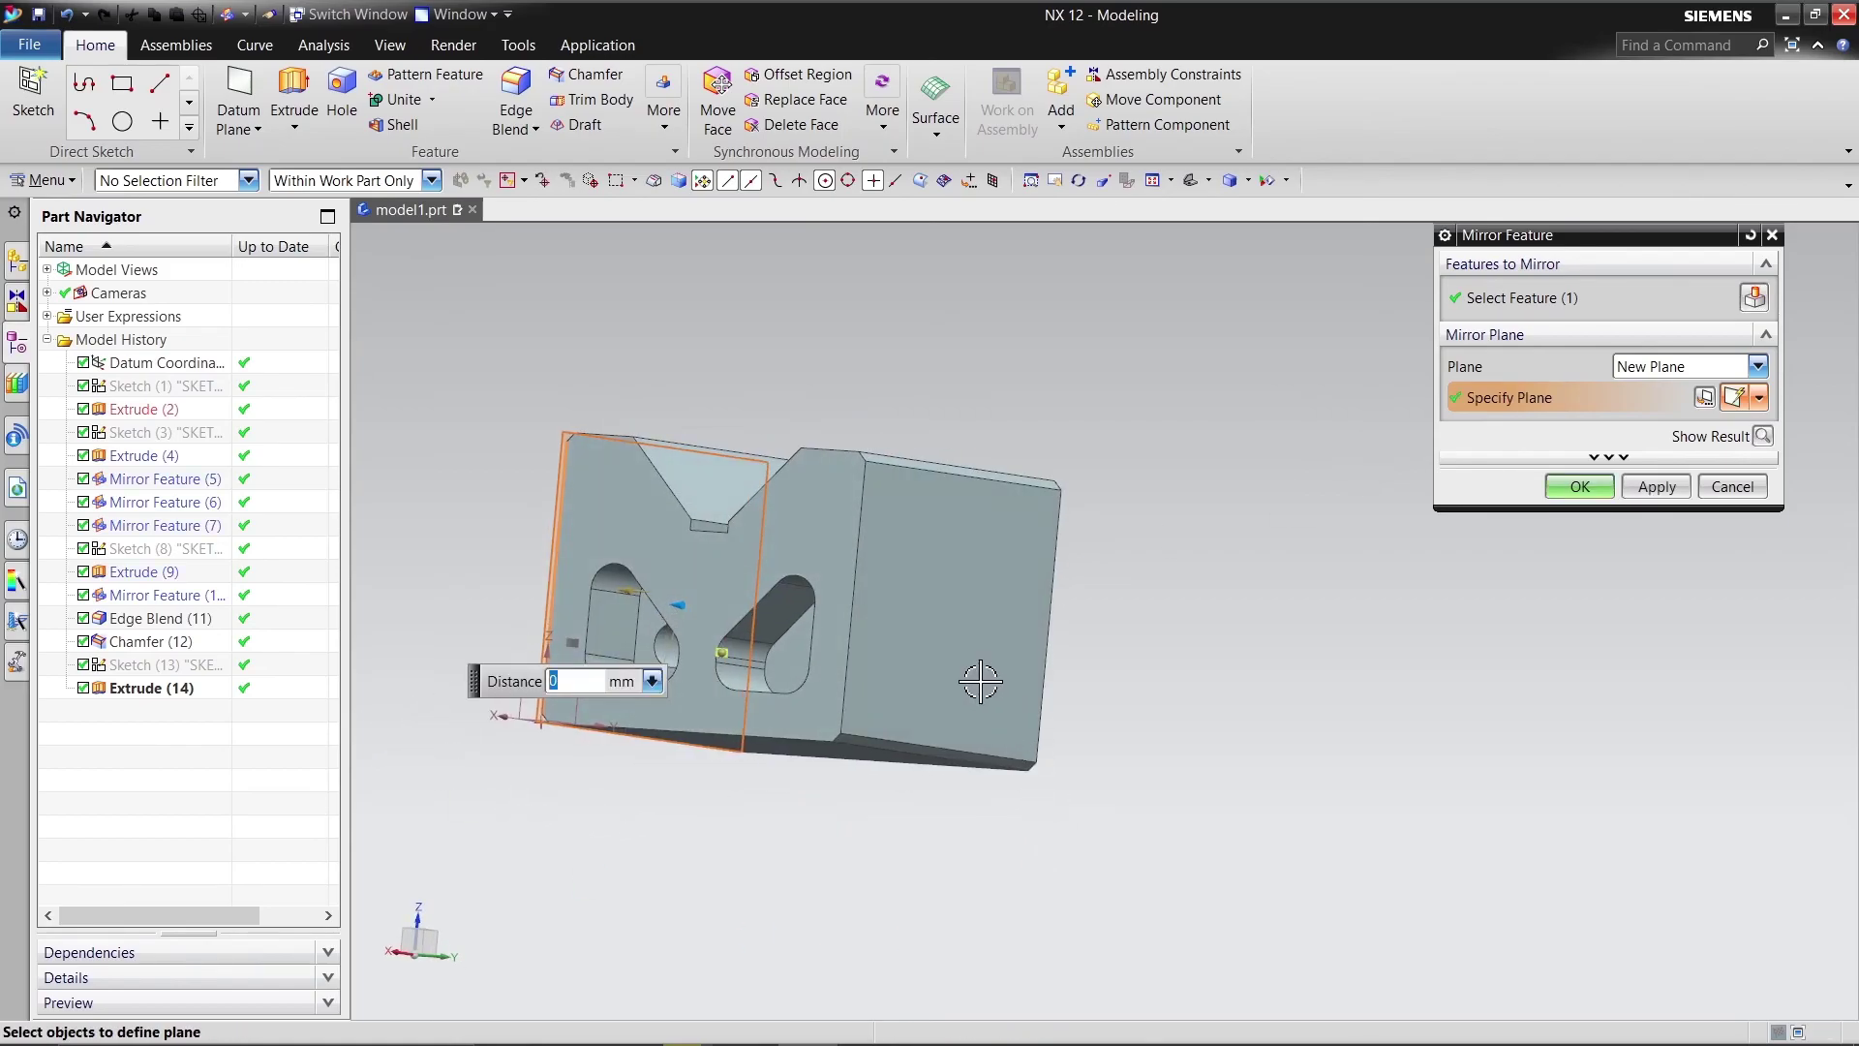
click(1764, 438)
middle_drag(1249, 646, 1355, 649)
click(1580, 487)
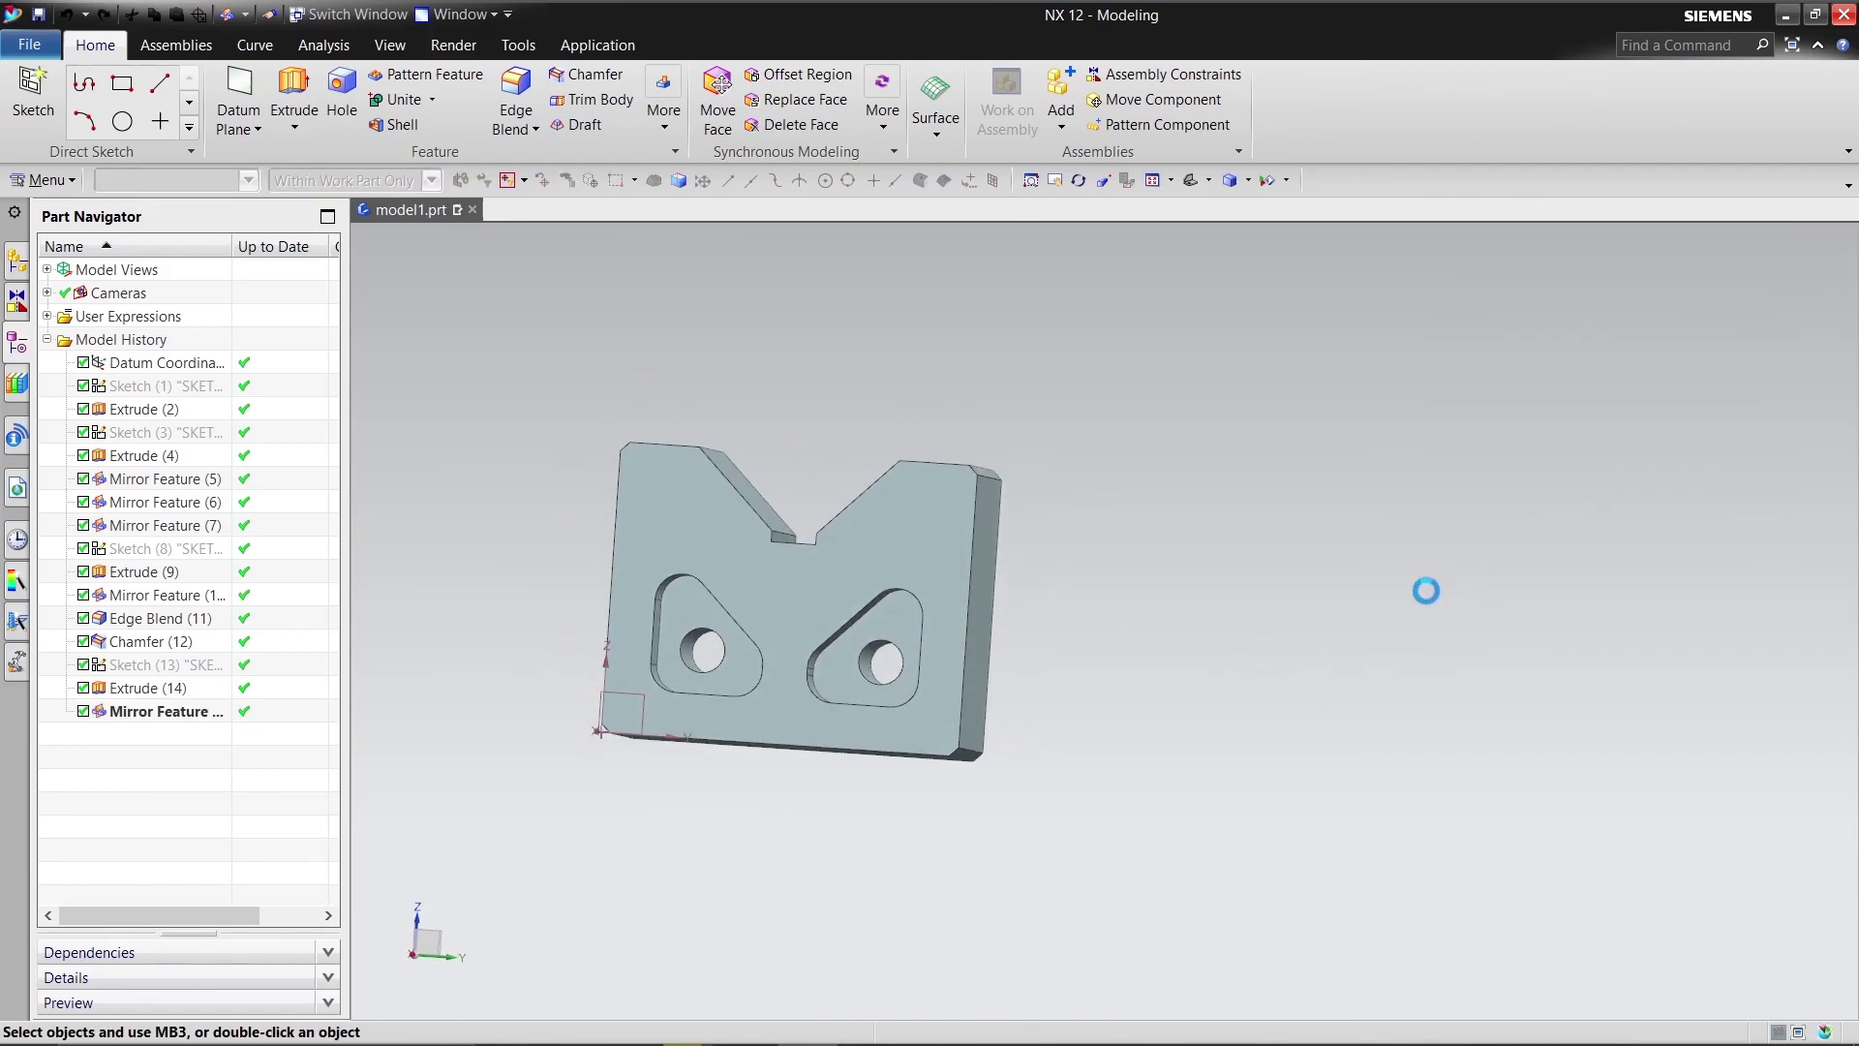
click(1216, 181)
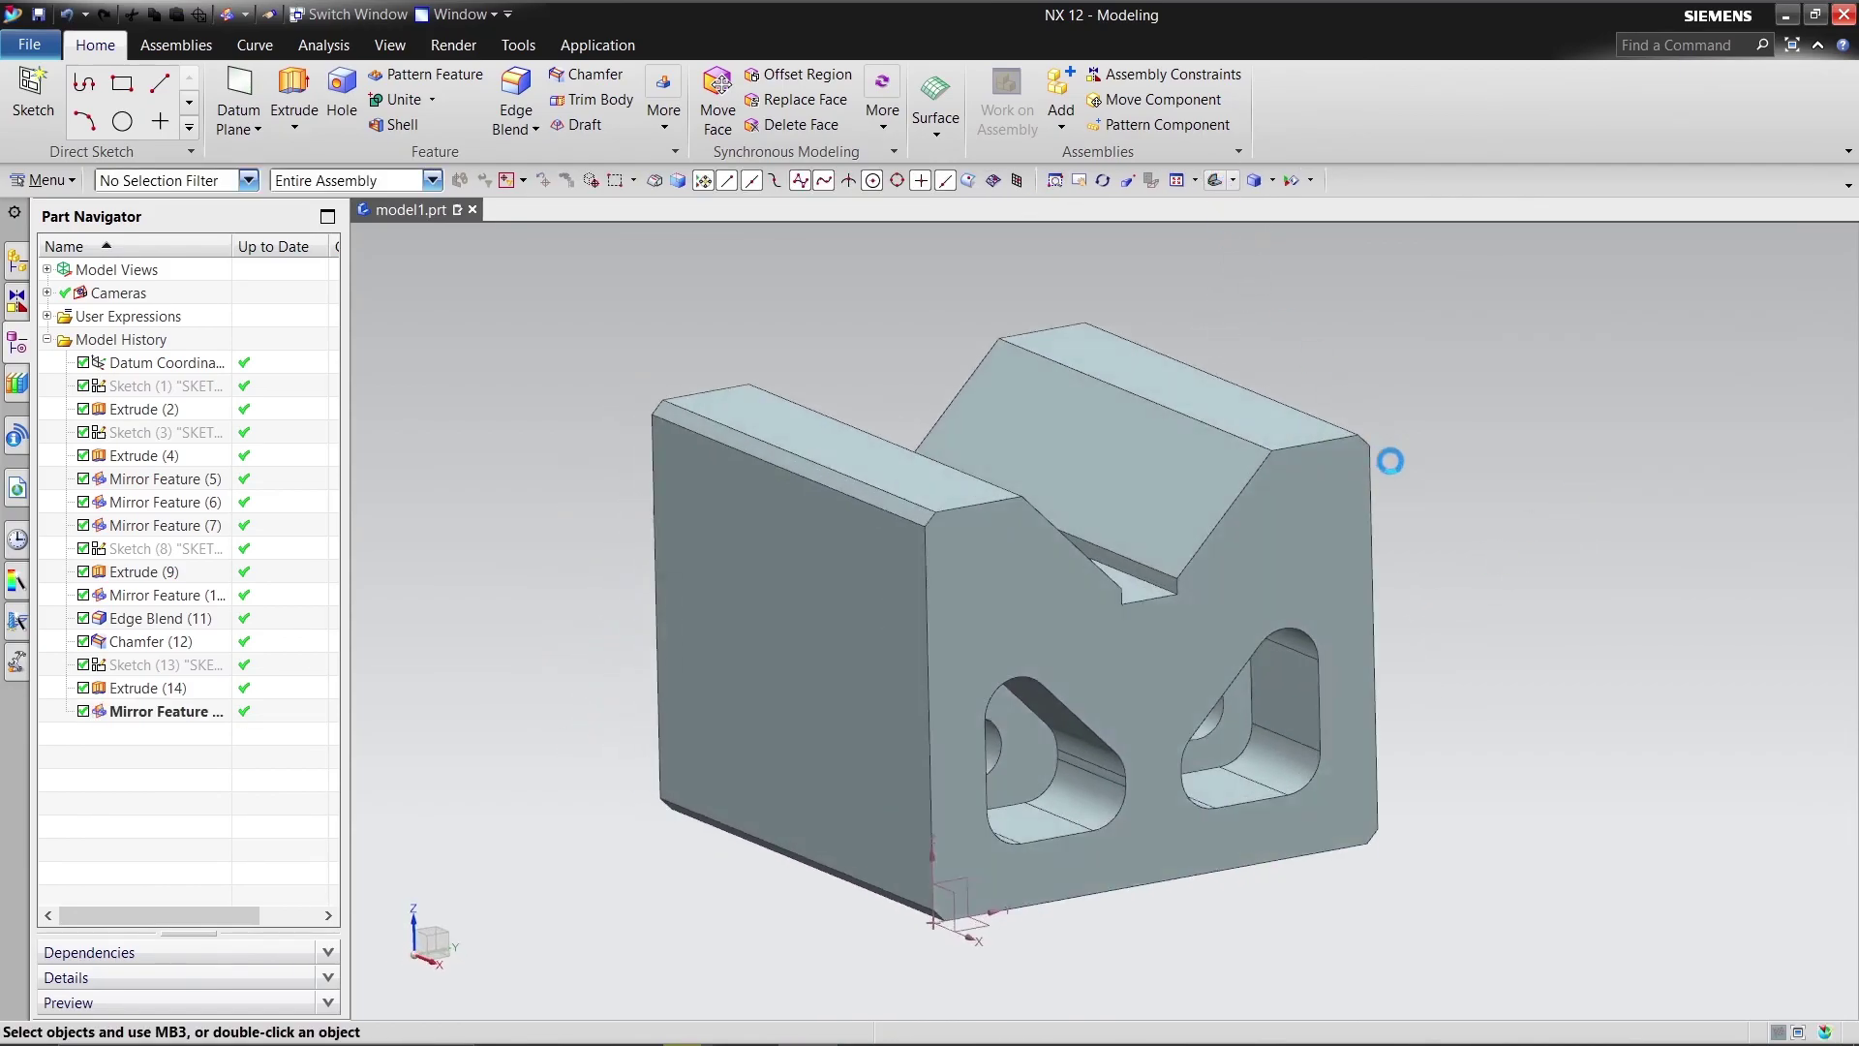
middle_drag(1655, 630, 1589, 595)
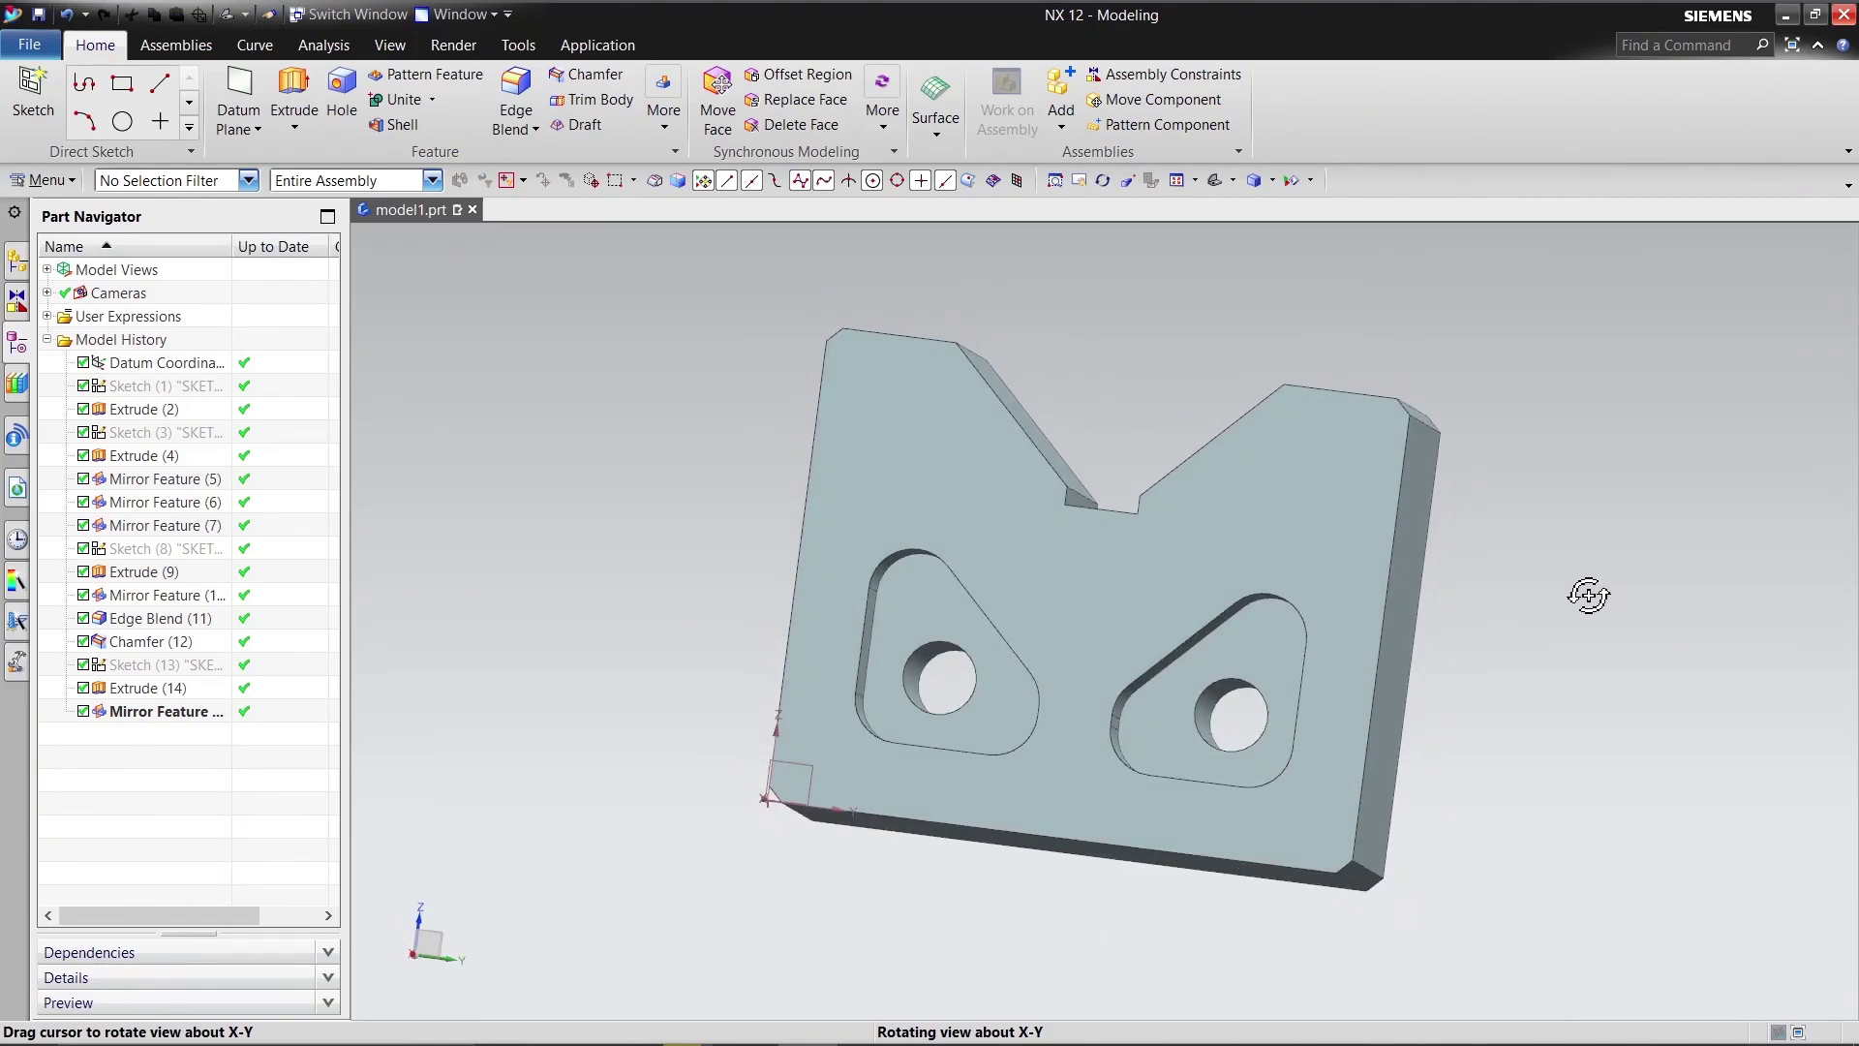